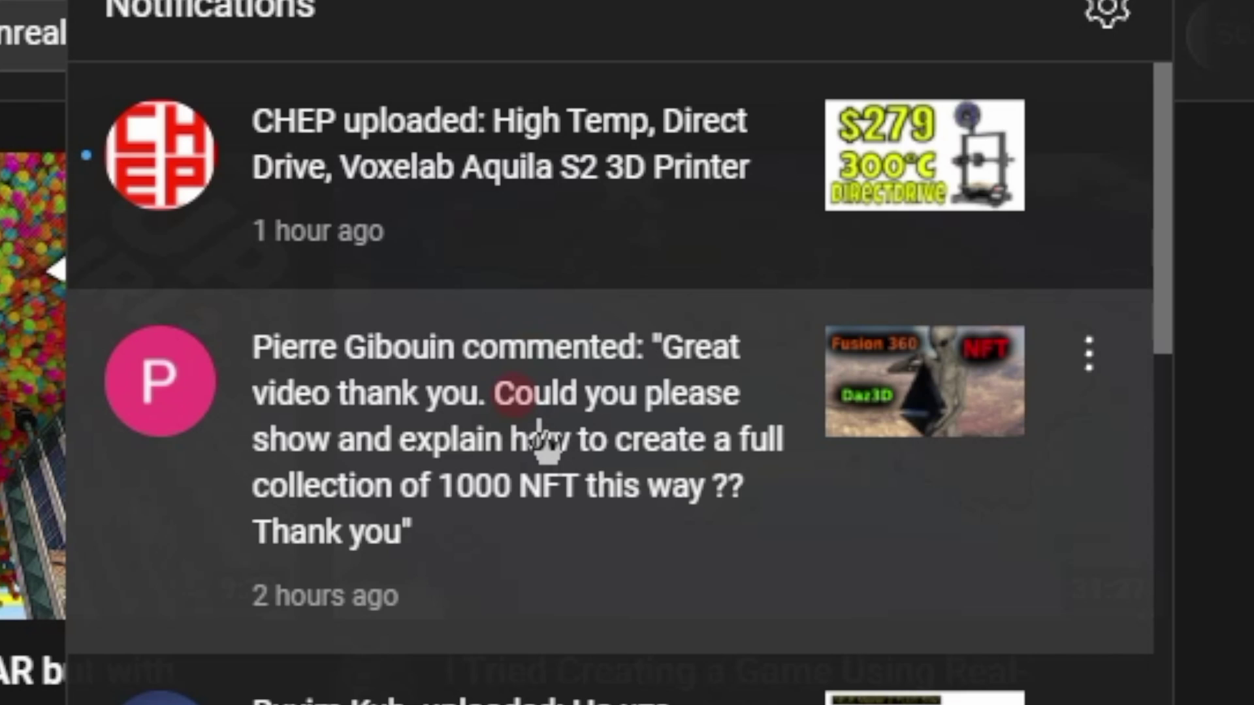
# Open the Fusion 360 - Daz3D - NFT video from its comment notification and skim through it up to the later animation part
pyautogui.click(531, 413)
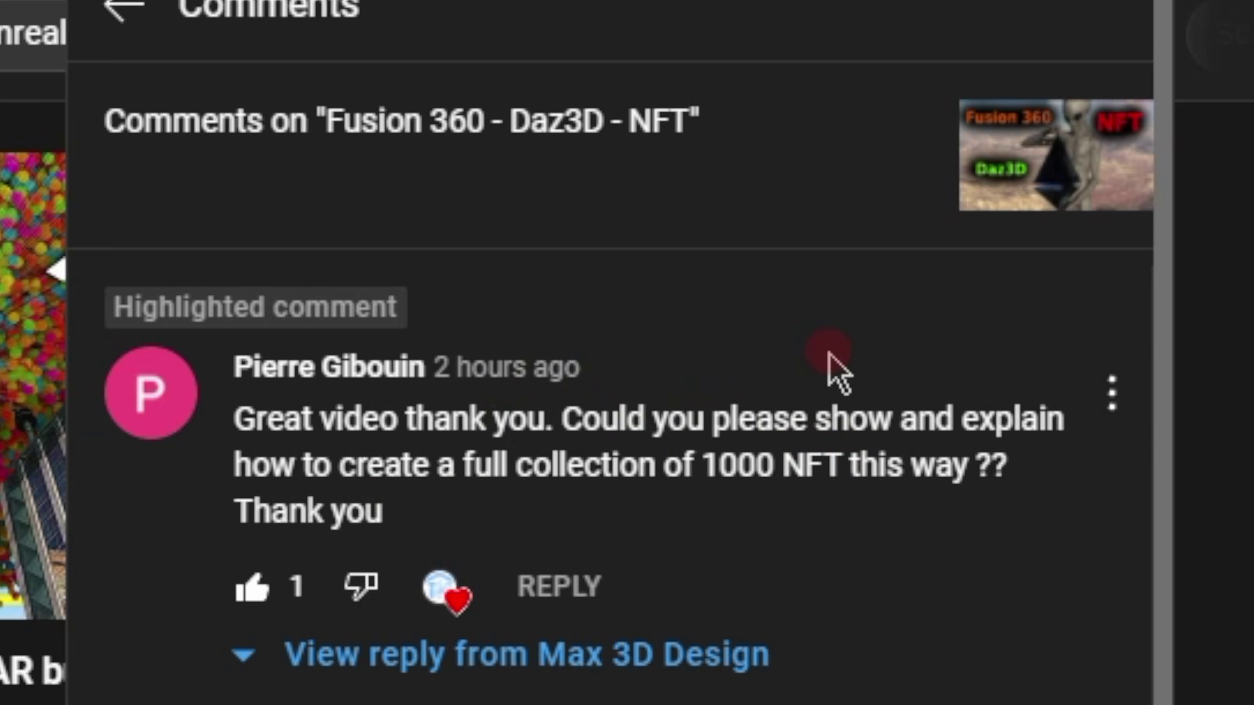
pyautogui.click(965, 171)
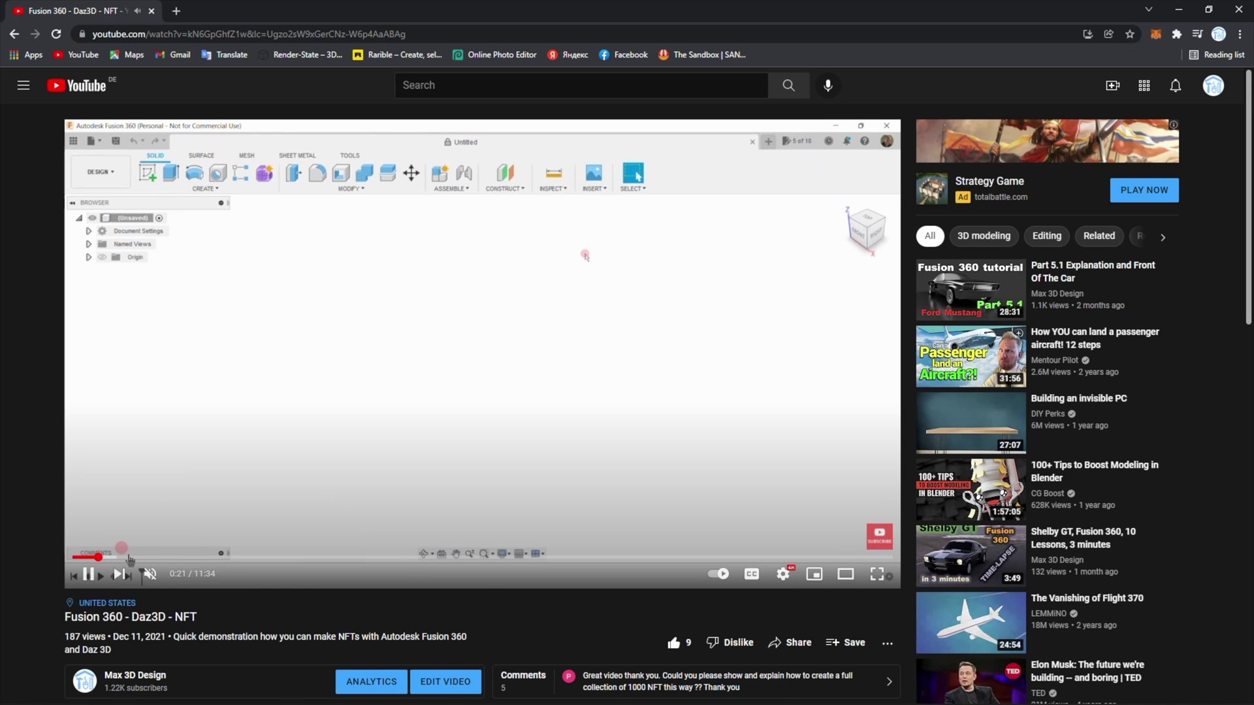
pyautogui.moveTo(145, 557); pyautogui.dragTo(254, 558)
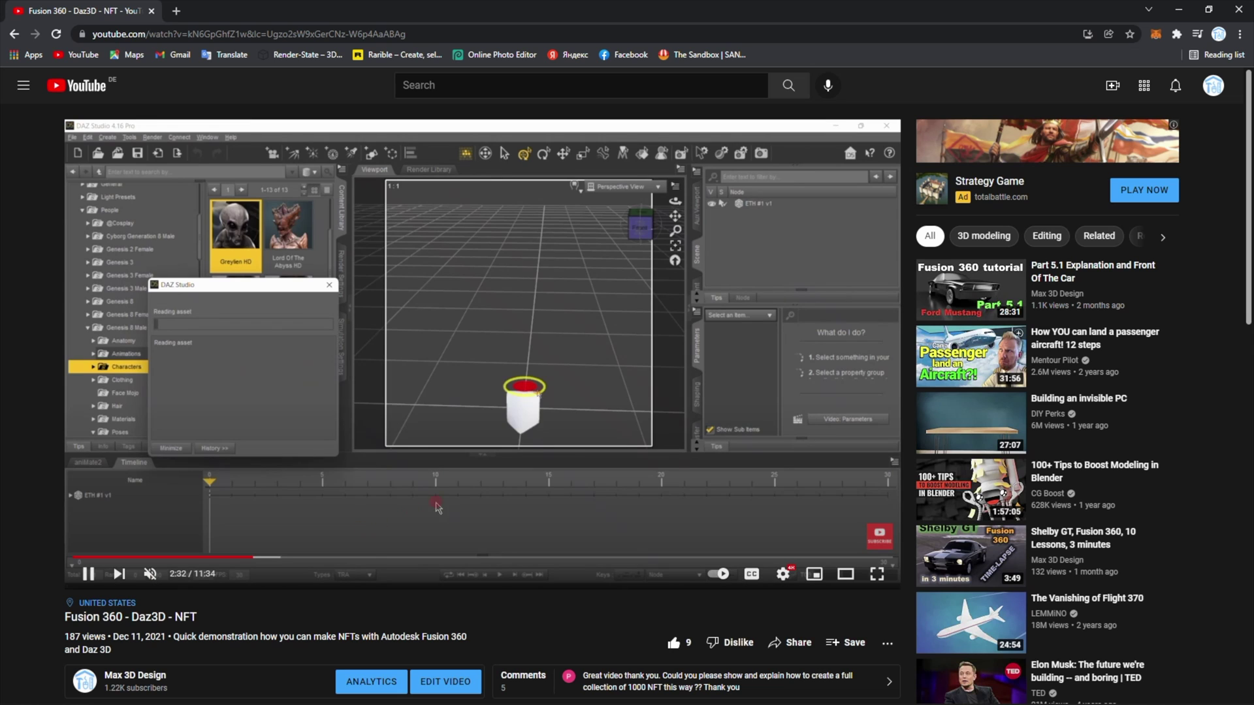
pyautogui.click(358, 557)
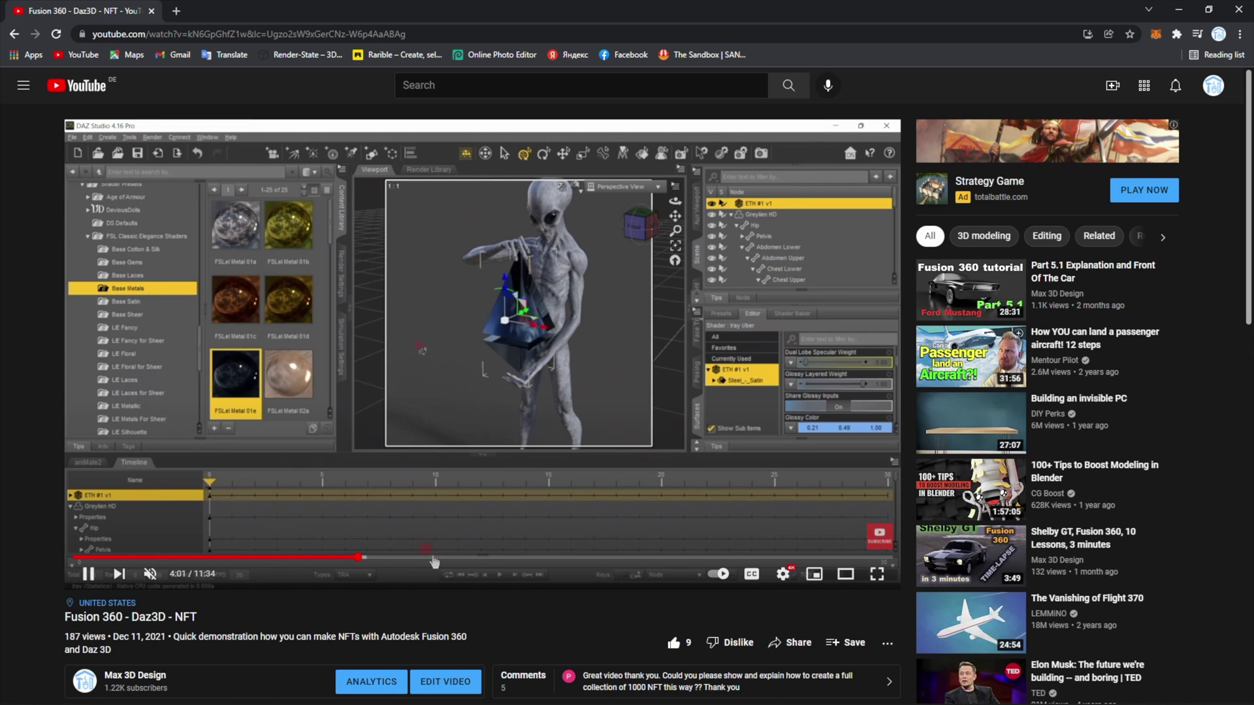
pyautogui.click(525, 557)
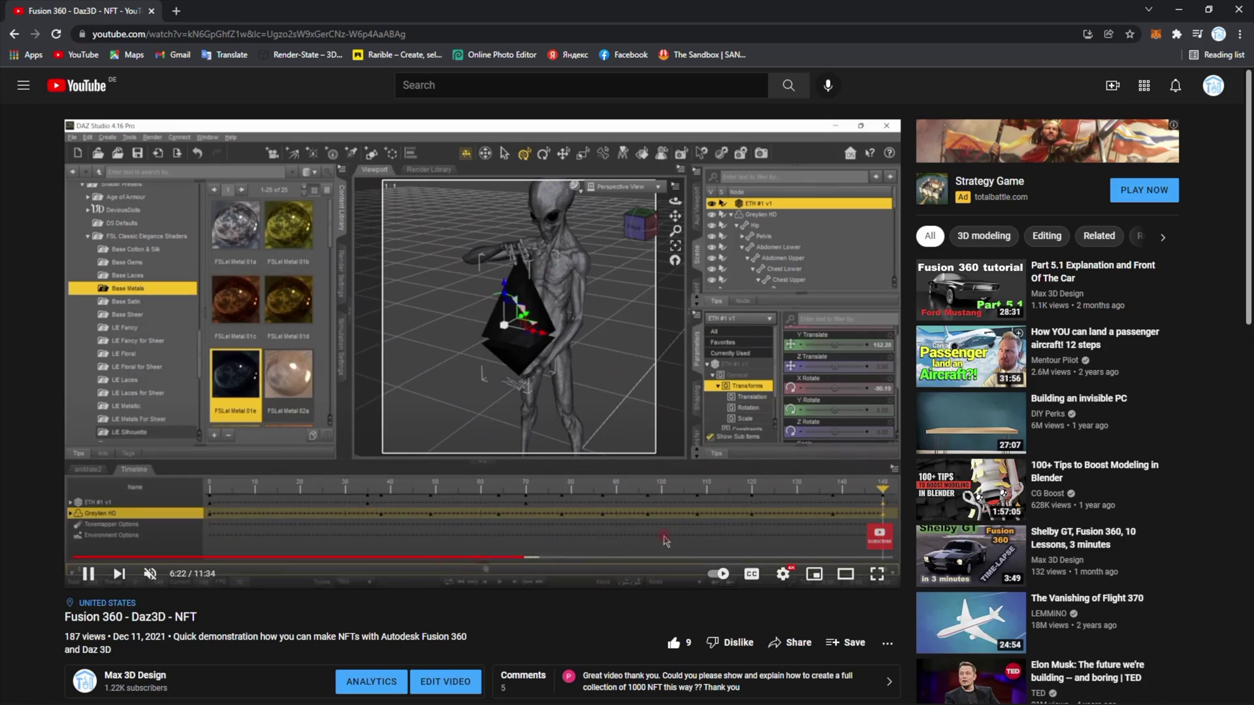
pyautogui.click(692, 557)
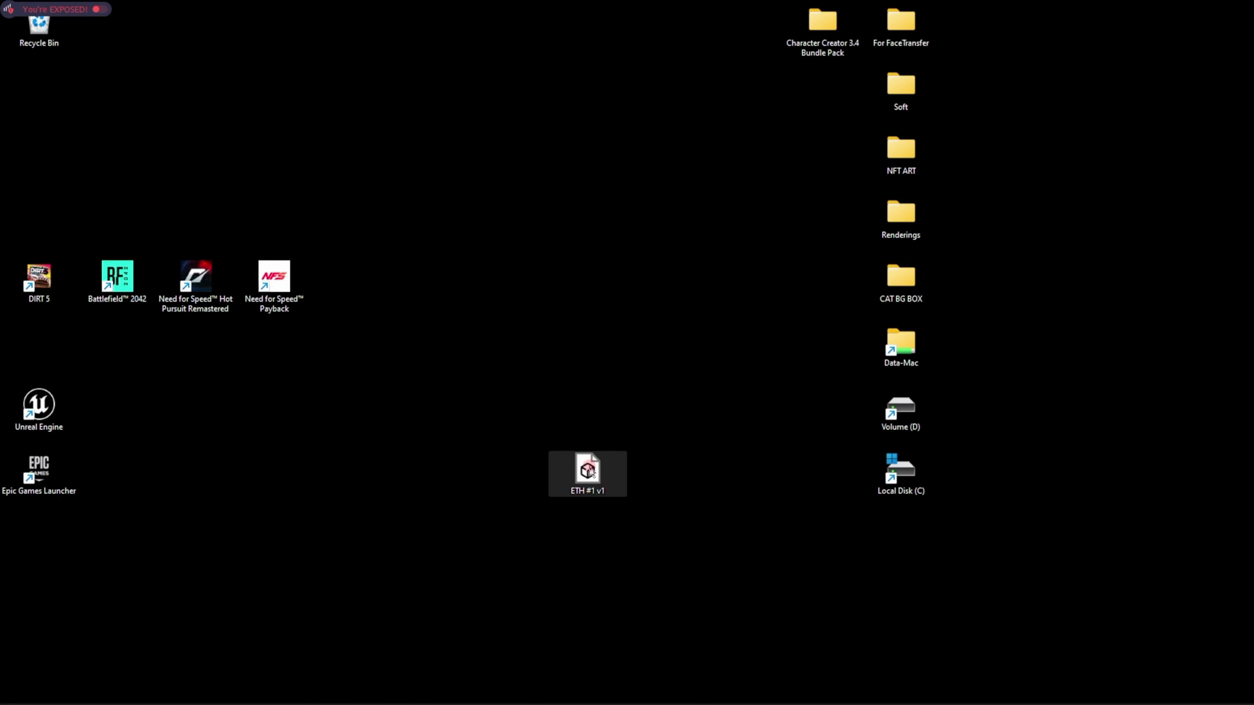
# Open the ETH #1 v1 model from the desktop in 3D Viewer, inspect it from another angle, and close the viewer
pyautogui.doubleClick(592, 471)
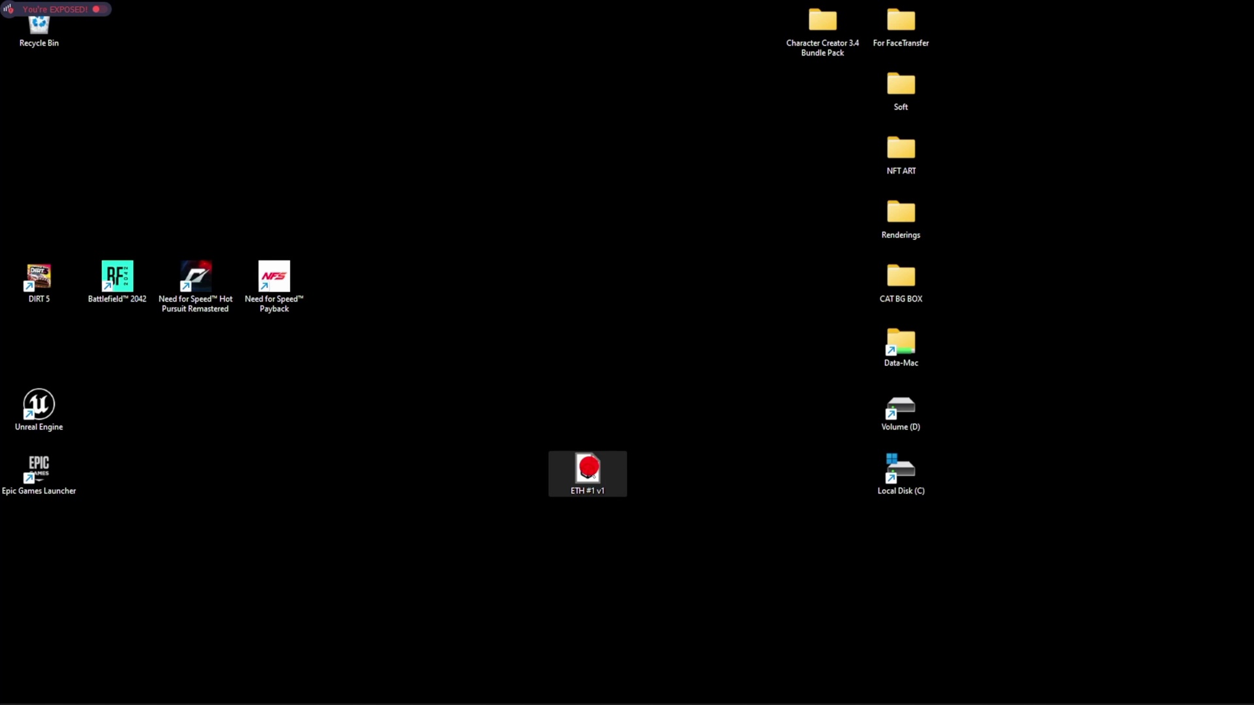
pyautogui.rightClick(589, 468)
pyautogui.click(724, 533)
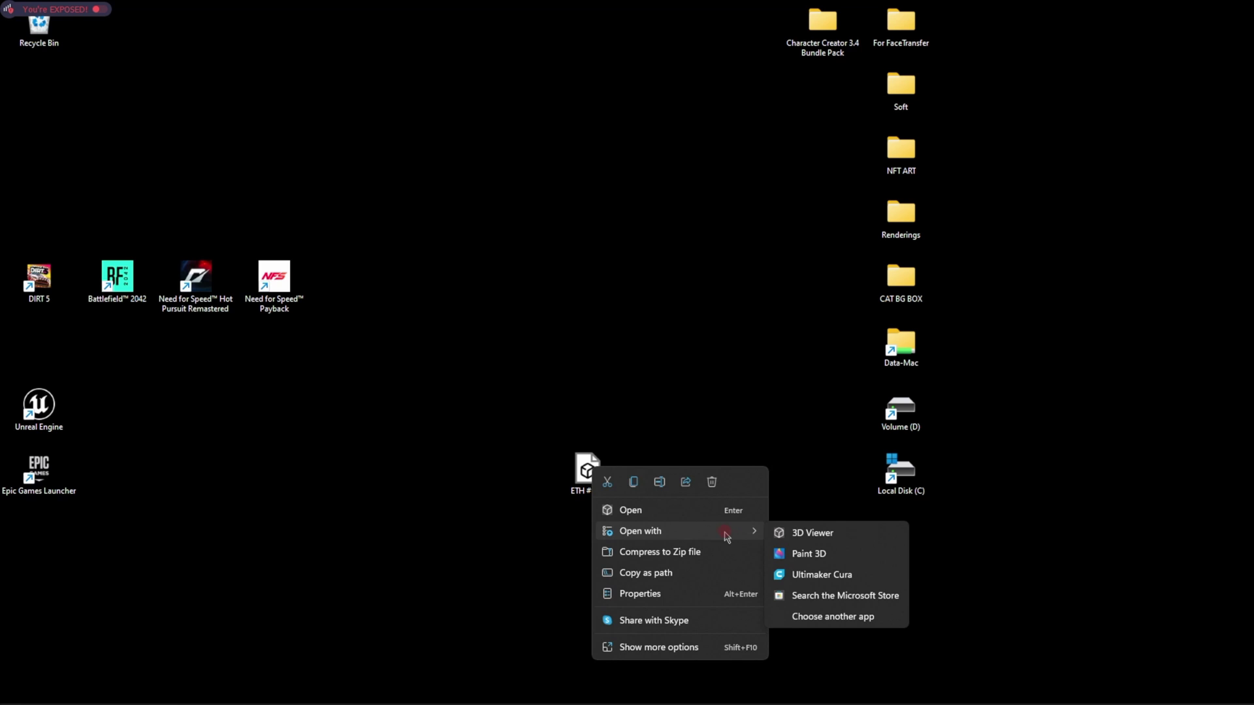
pyautogui.click(802, 534)
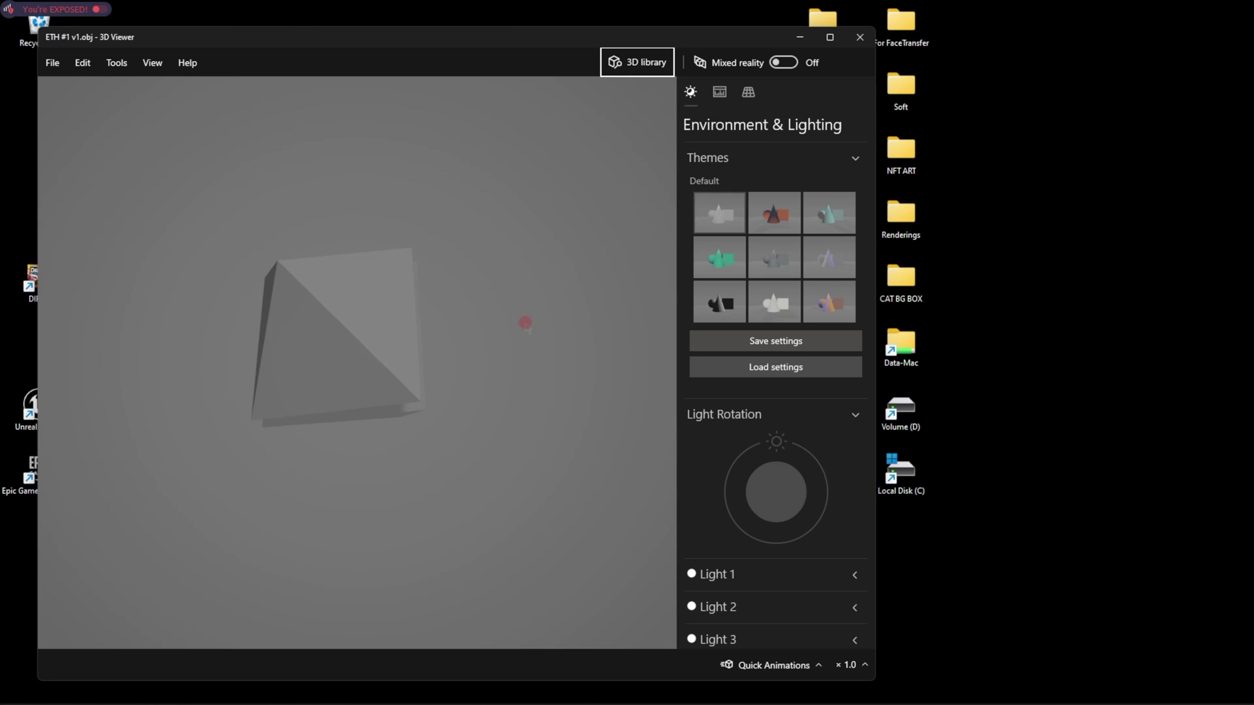
pyautogui.moveTo(513, 425); pyautogui.dragTo(496, 522)
pyautogui.click(865, 38)
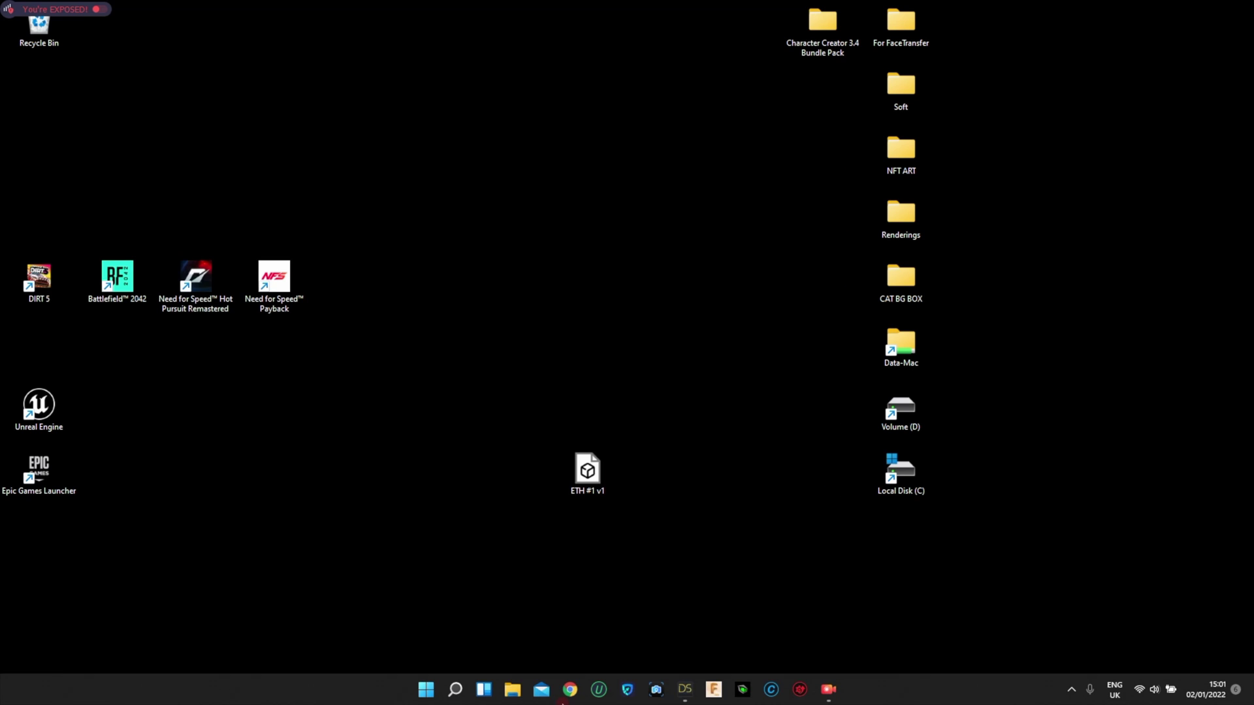
# Switch to DAZ Studio and load the Catalina character for Genesis 8 Female from My DAZ 3D Library into the scene
pyautogui.click(685, 694)
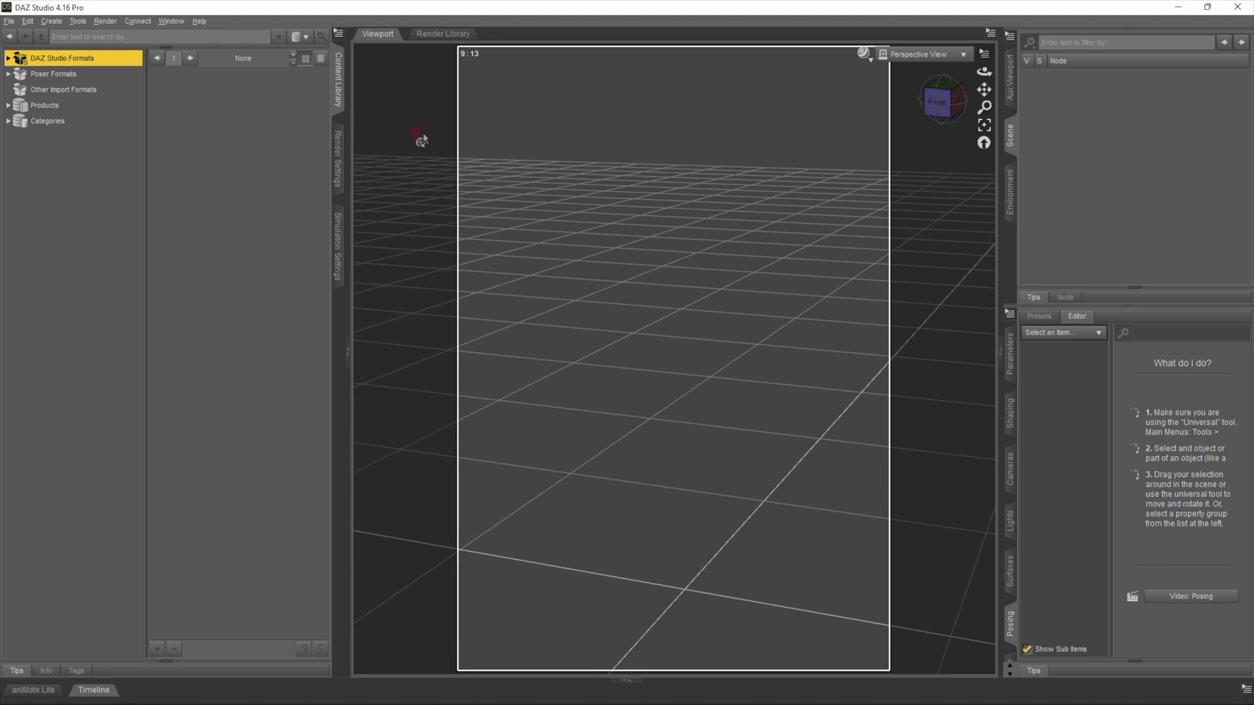
pyautogui.press('super+Tab')
pyautogui.click(133, 94)
pyautogui.click(15, 121)
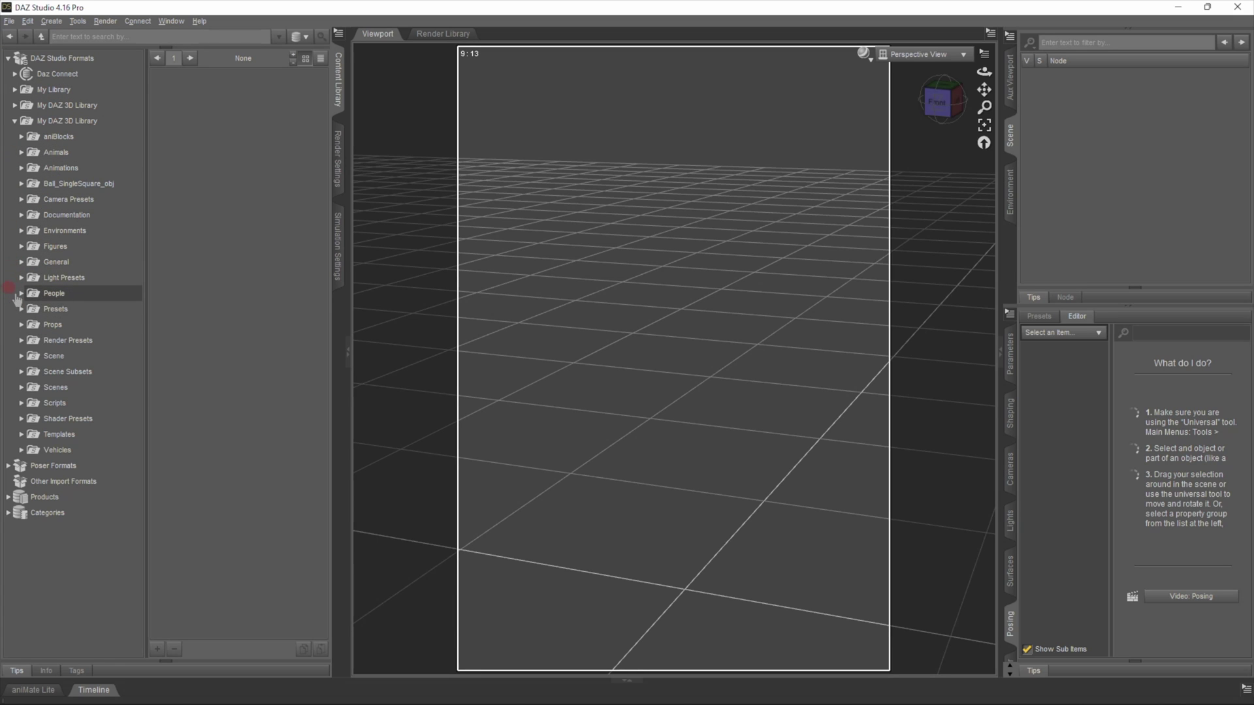
pyautogui.click(21, 293)
pyautogui.moveTo(176, 275); pyautogui.dragTo(477, 316)
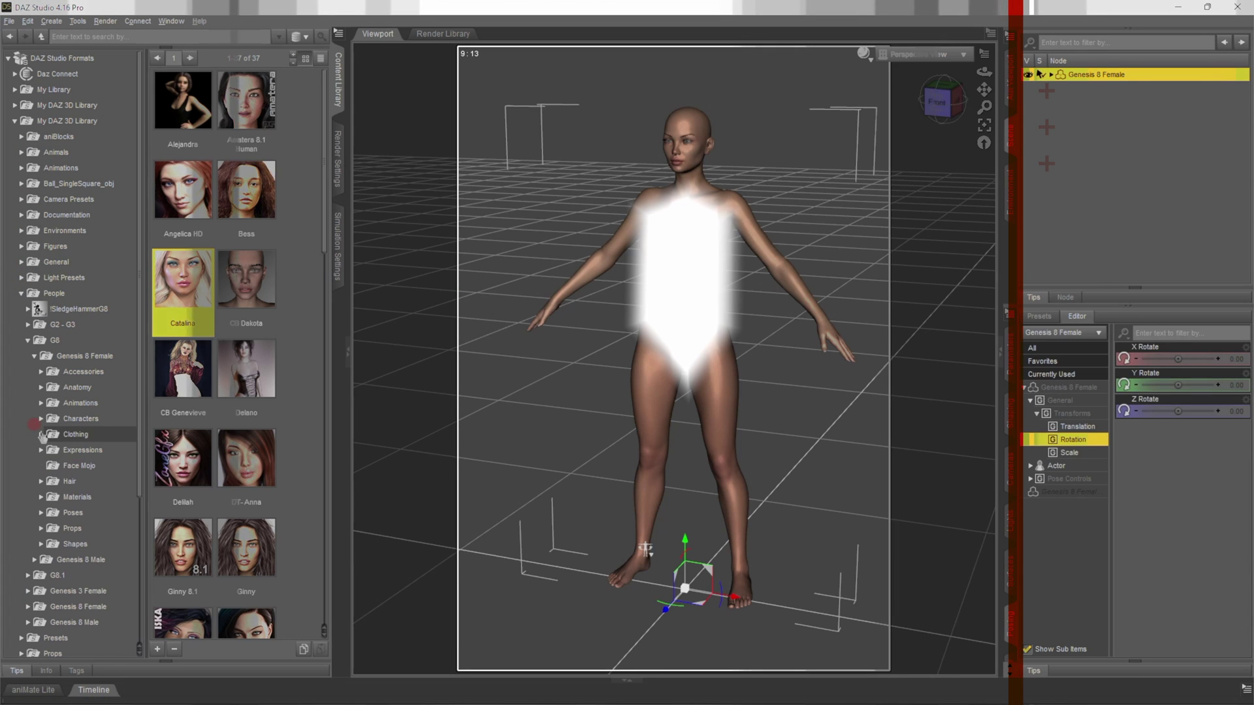
# Dress the female figure in the full Neon Dream outfit and add the AbigailHairG8 hair to her head
pyautogui.click(41, 434)
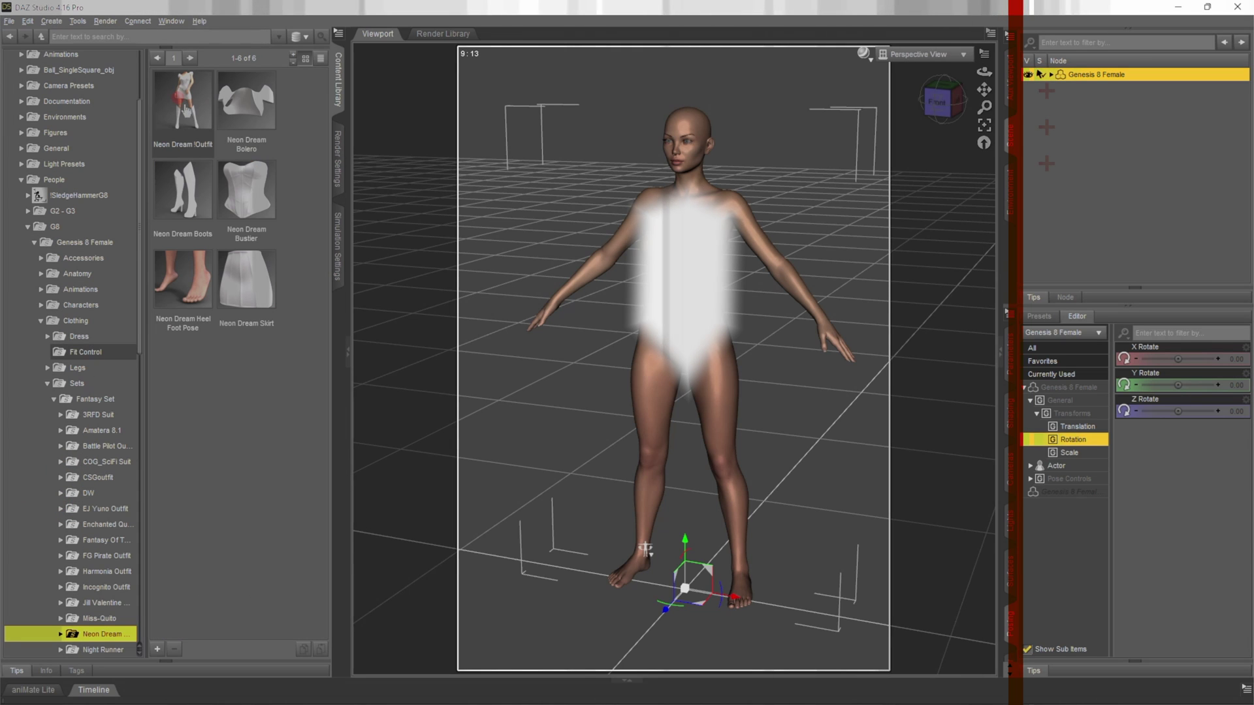
pyautogui.doubleClick(188, 117)
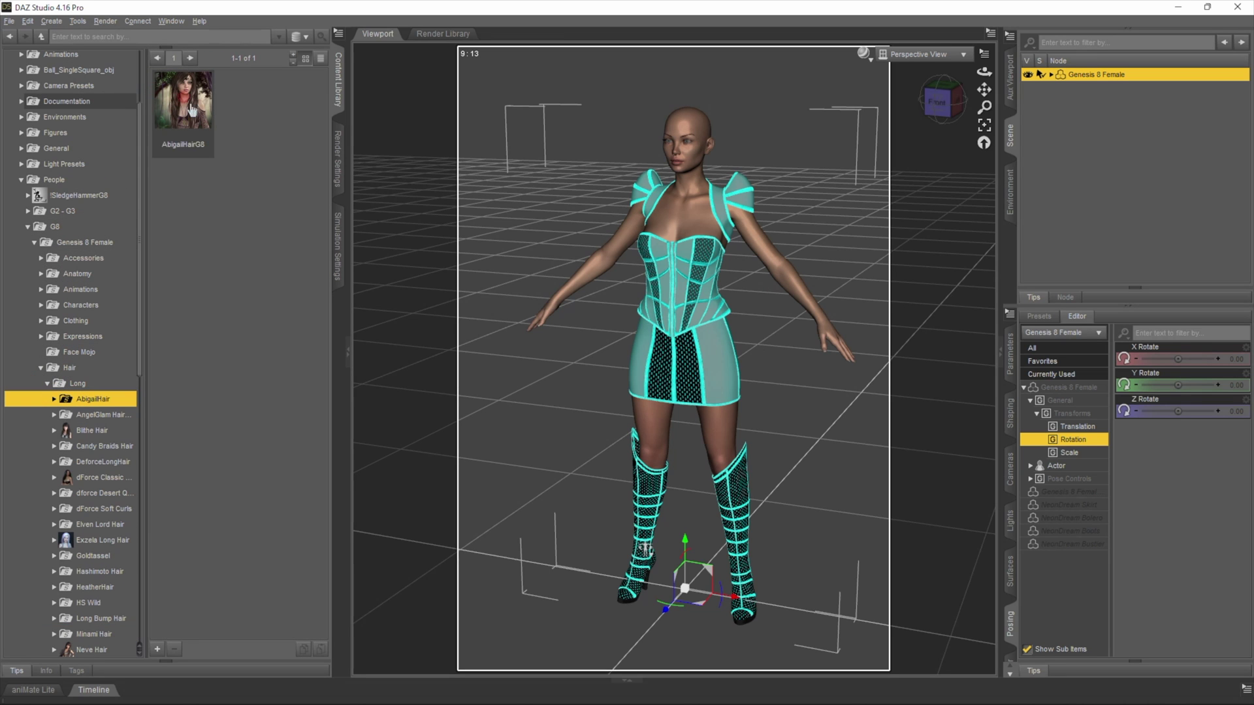
pyautogui.moveTo(188, 108); pyautogui.dragTo(685, 128)
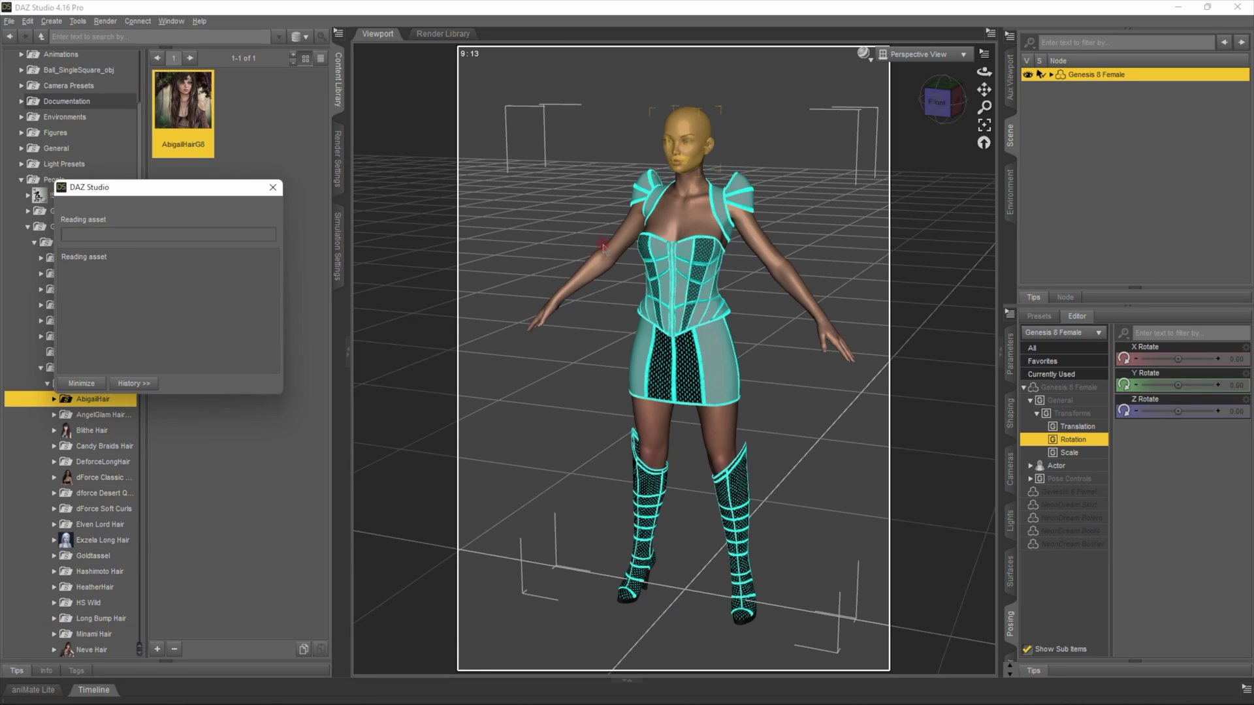
pyautogui.moveTo(984, 72); pyautogui.dragTo(698, 70)
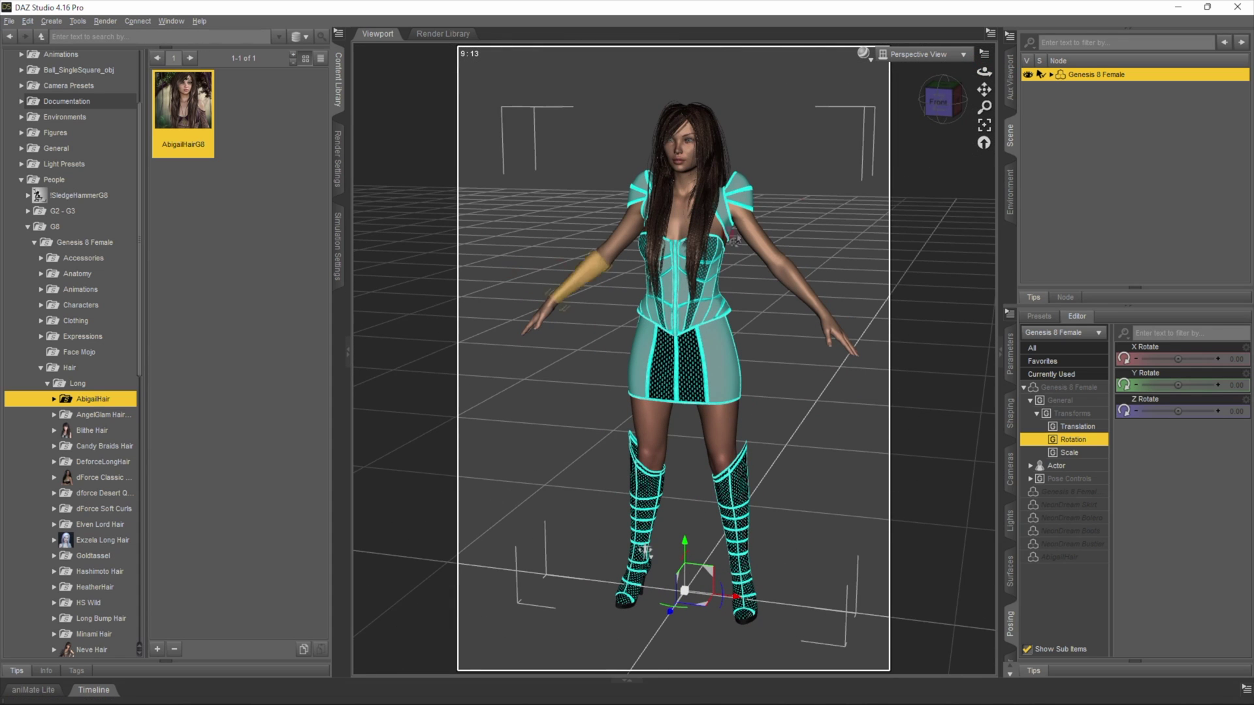
# Import the ETH #1 v1 OBJ model into the scene, accepting the Custom import preset
pyautogui.click(687, 141)
pyautogui.click(984, 125)
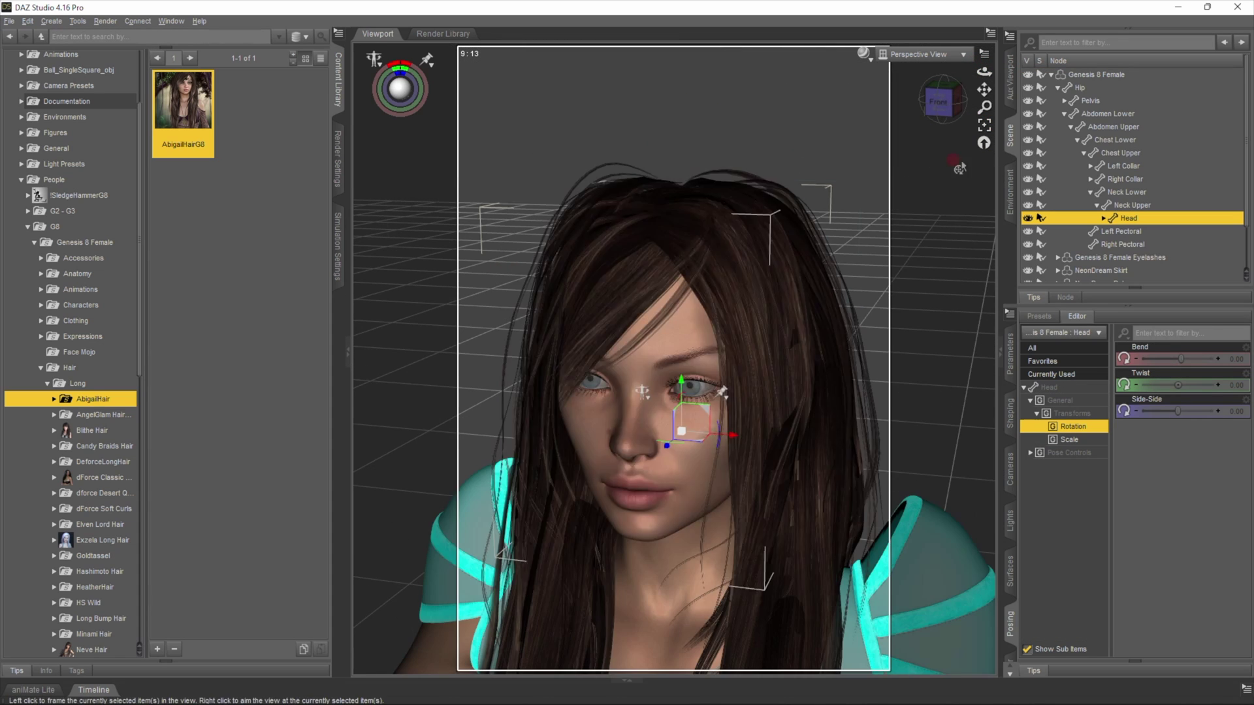
pyautogui.scroll(-5, 773, 349)
pyautogui.scroll(-1, 772, 353)
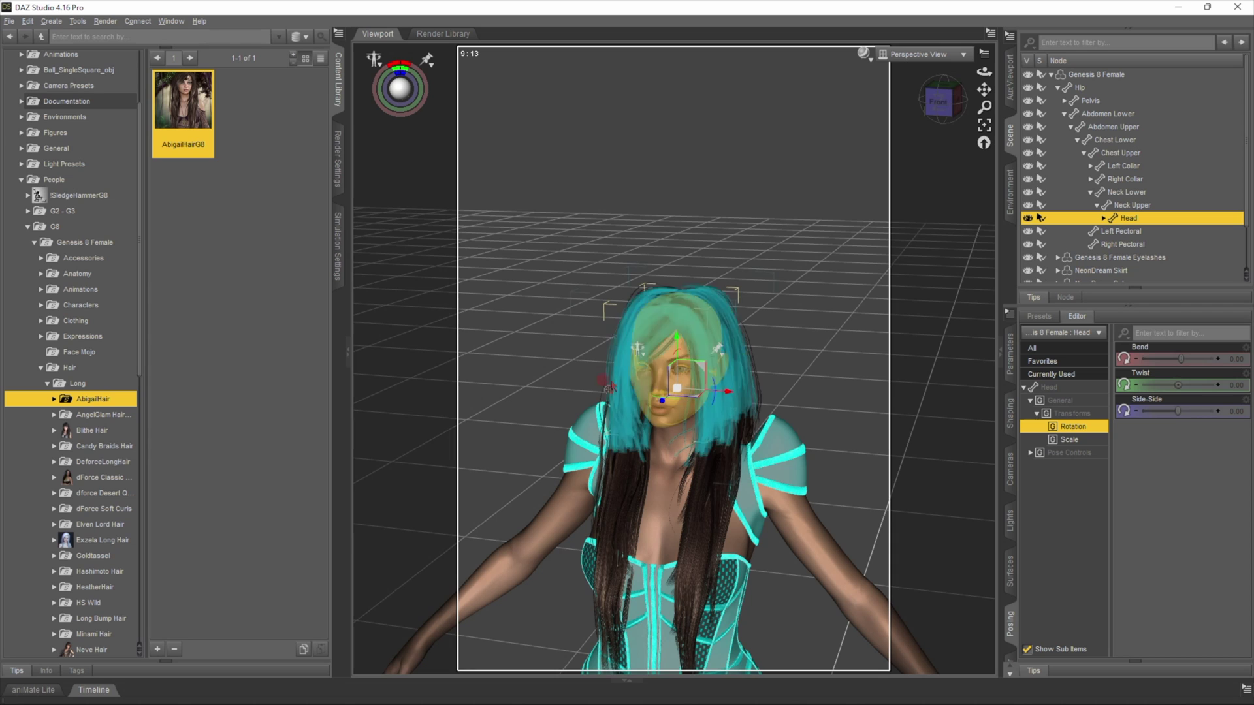
pyautogui.click(318, 103)
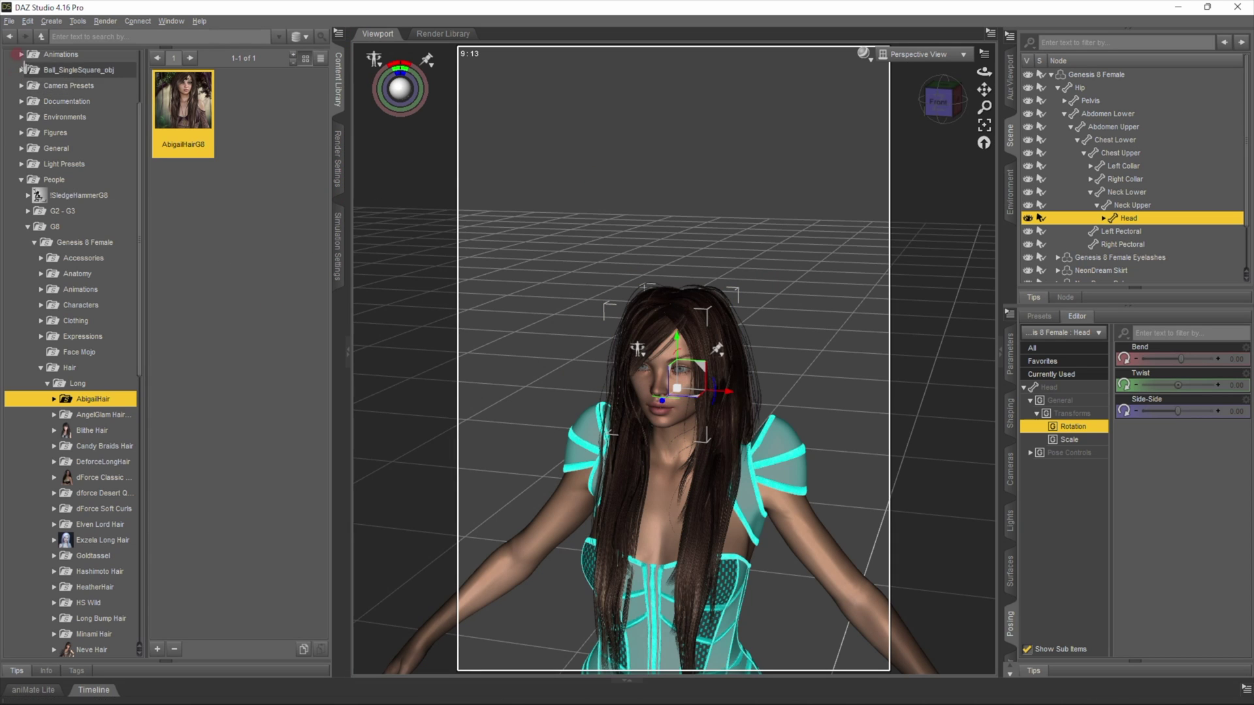
pyautogui.click(10, 22)
pyautogui.click(79, 167)
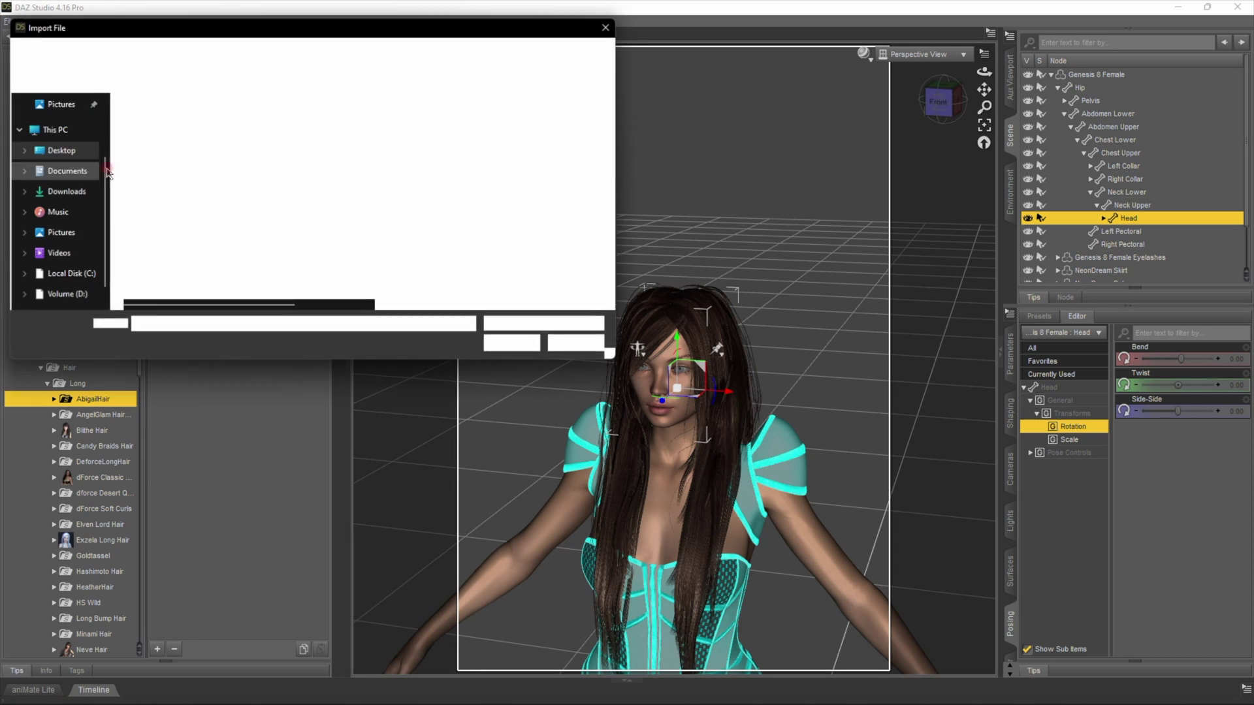
pyautogui.click(261, 141)
pyautogui.click(572, 346)
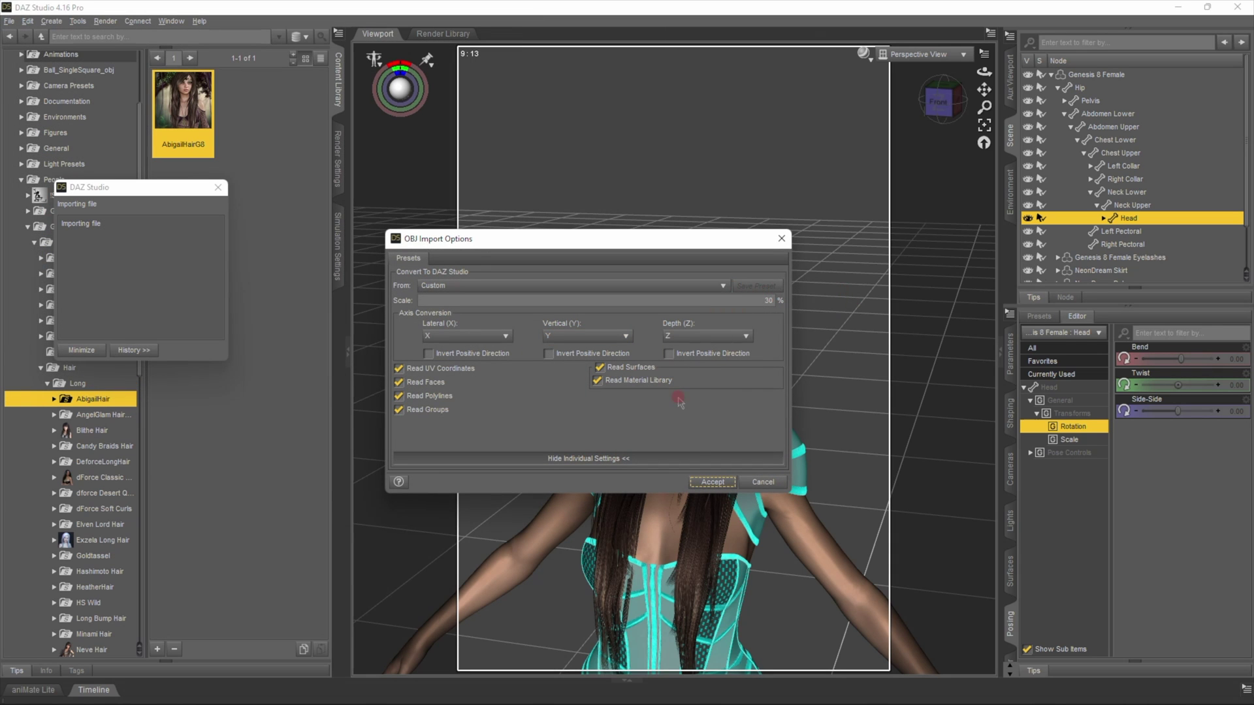
pyautogui.click(725, 482)
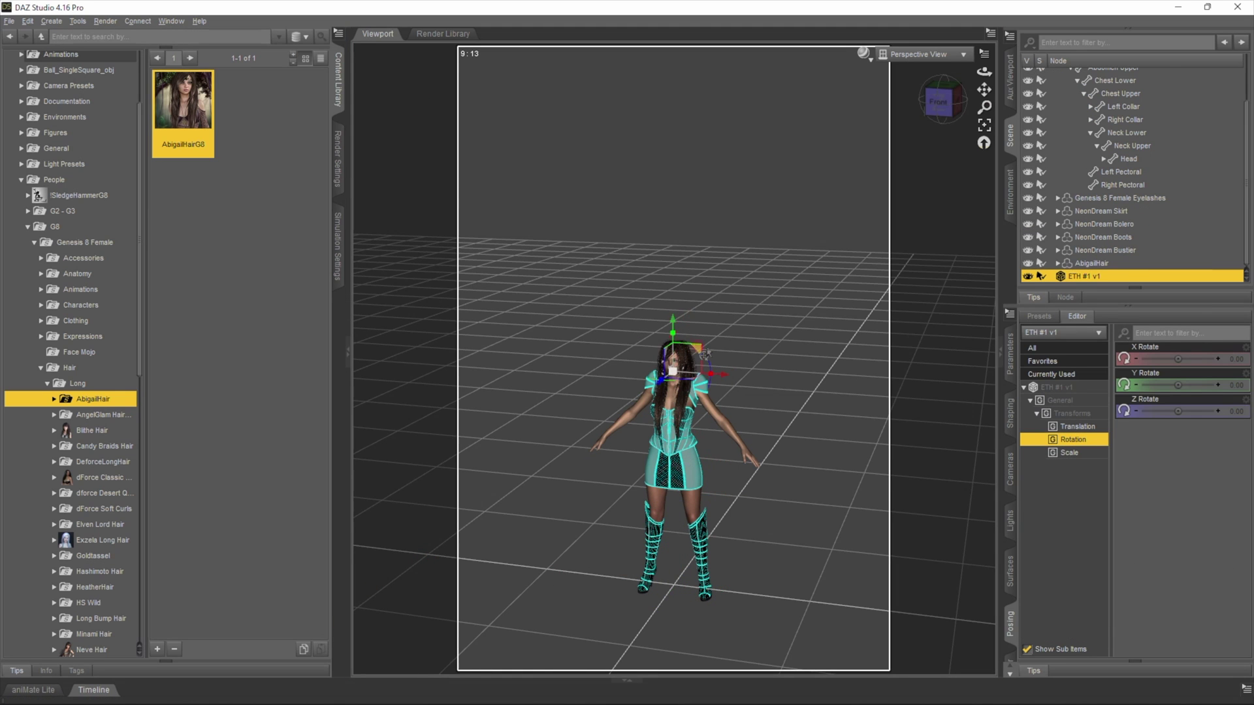
# Set the ETH model's X rotation to -90 and place it beside the figure's head
pyautogui.scroll(8, 700, 348)
pyautogui.moveTo(655, 403); pyautogui.dragTo(567, 459)
pyautogui.moveTo(614, 423); pyautogui.dragTo(703, 445)
pyautogui.click(1232, 358)
pyautogui.write('-90')
pyautogui.press('Return')
pyautogui.click(942, 100)
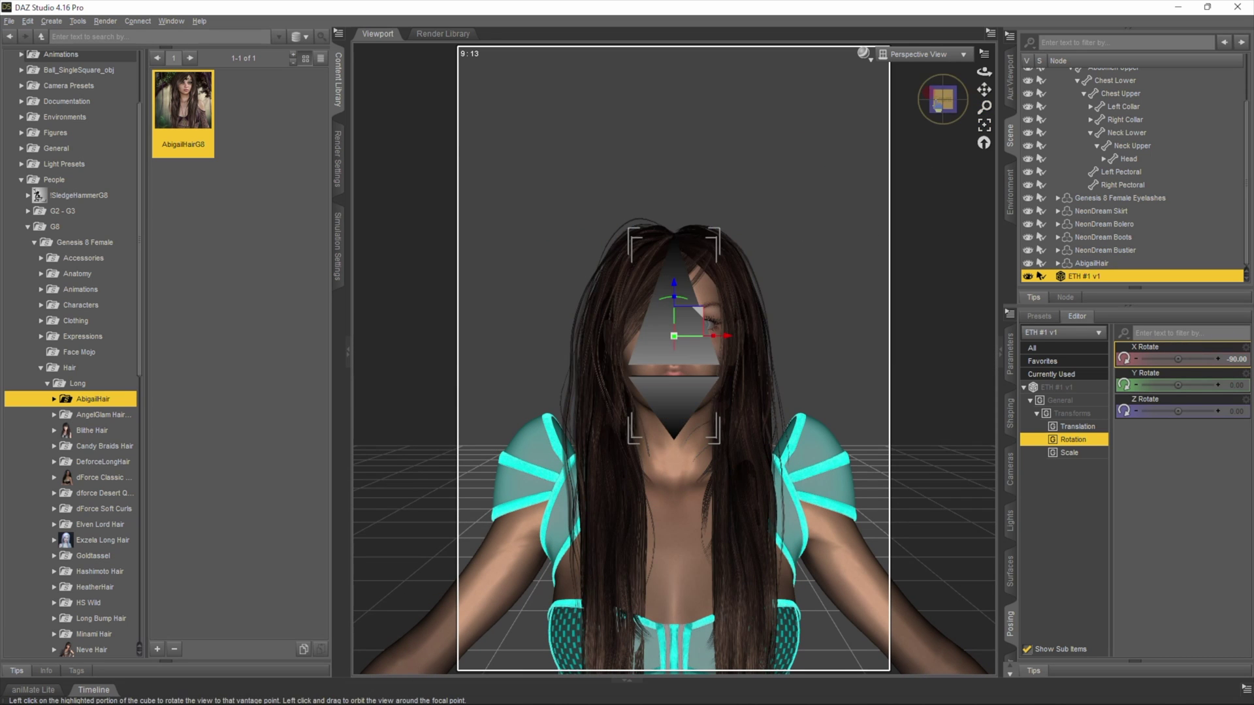
pyautogui.click(933, 99)
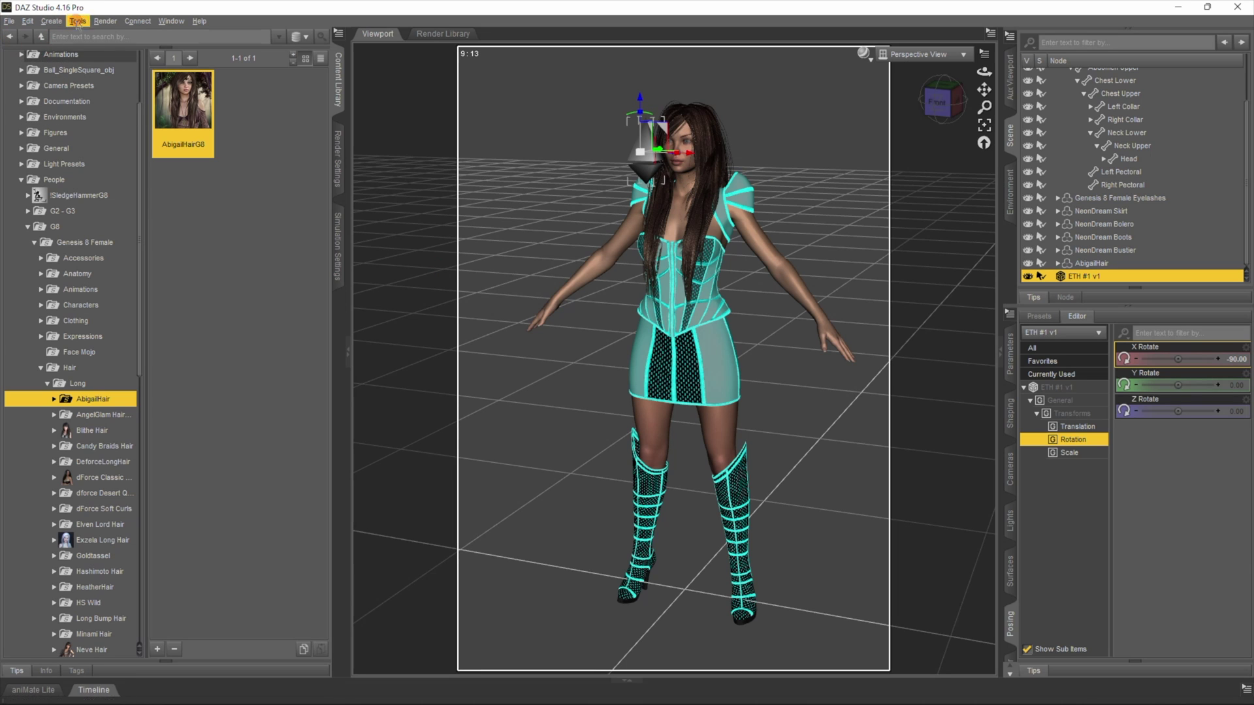
# Create a new spotlight in the scene
pyautogui.click(55, 23)
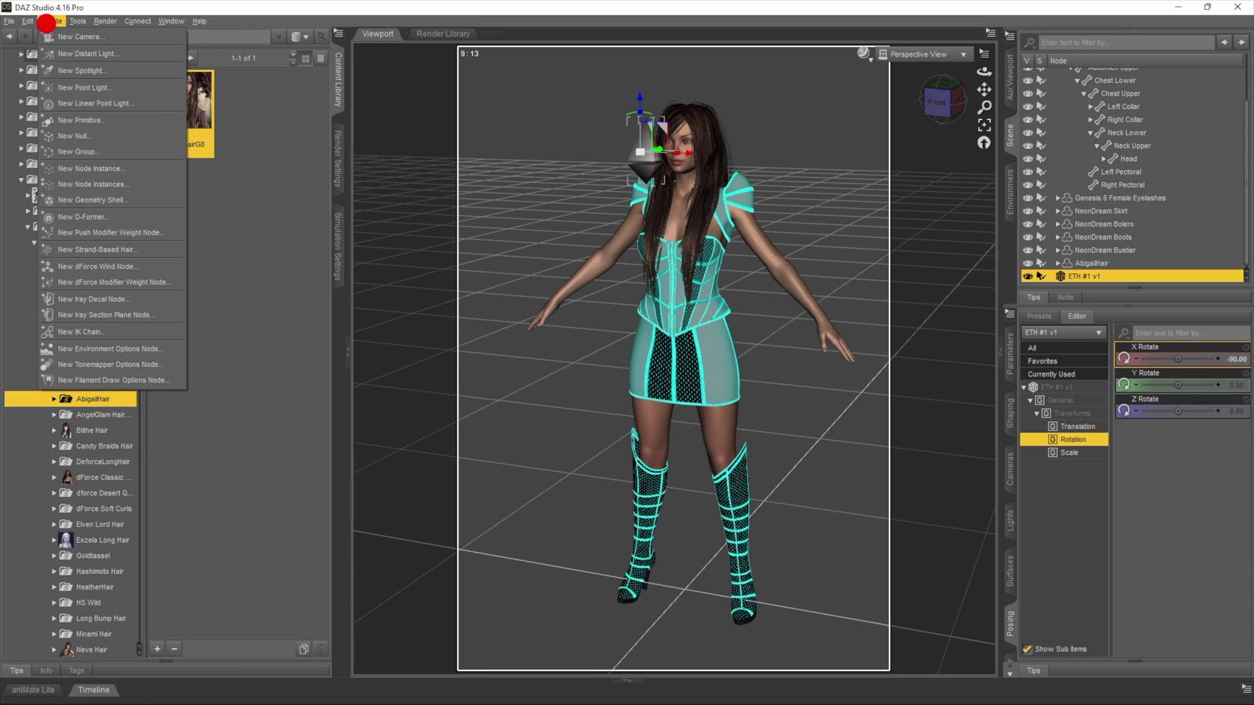
pyautogui.click(117, 71)
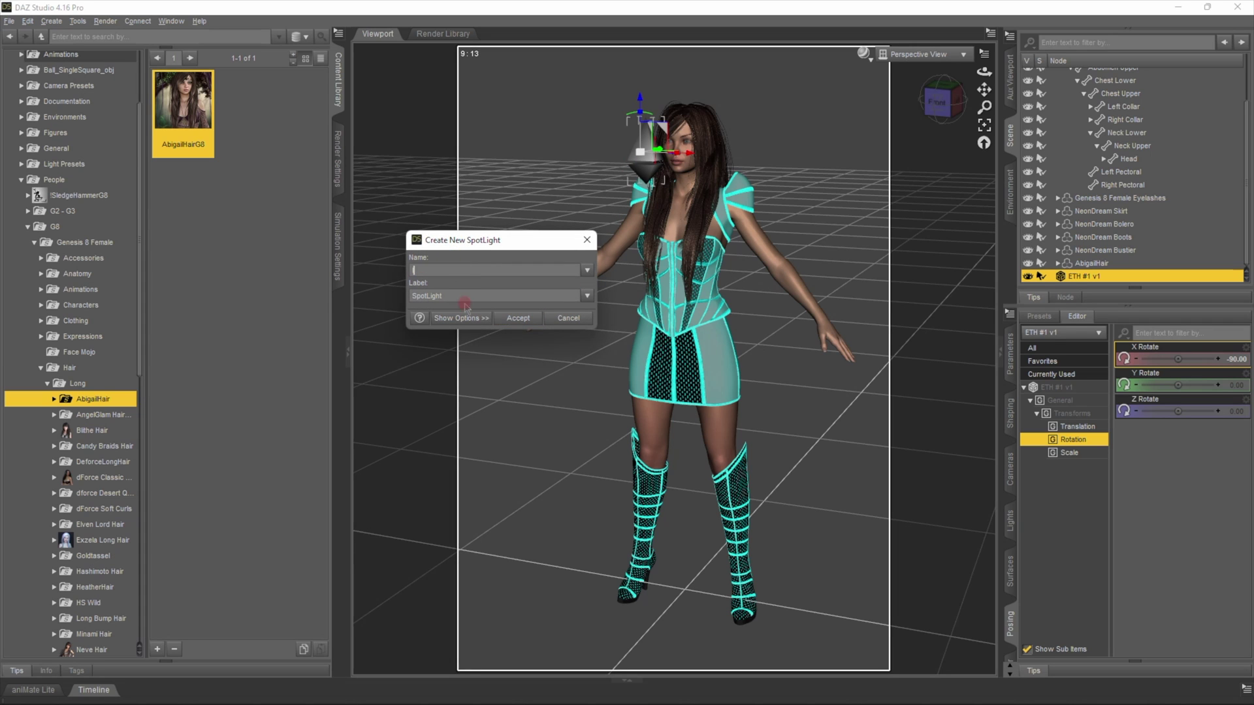
pyautogui.click(526, 317)
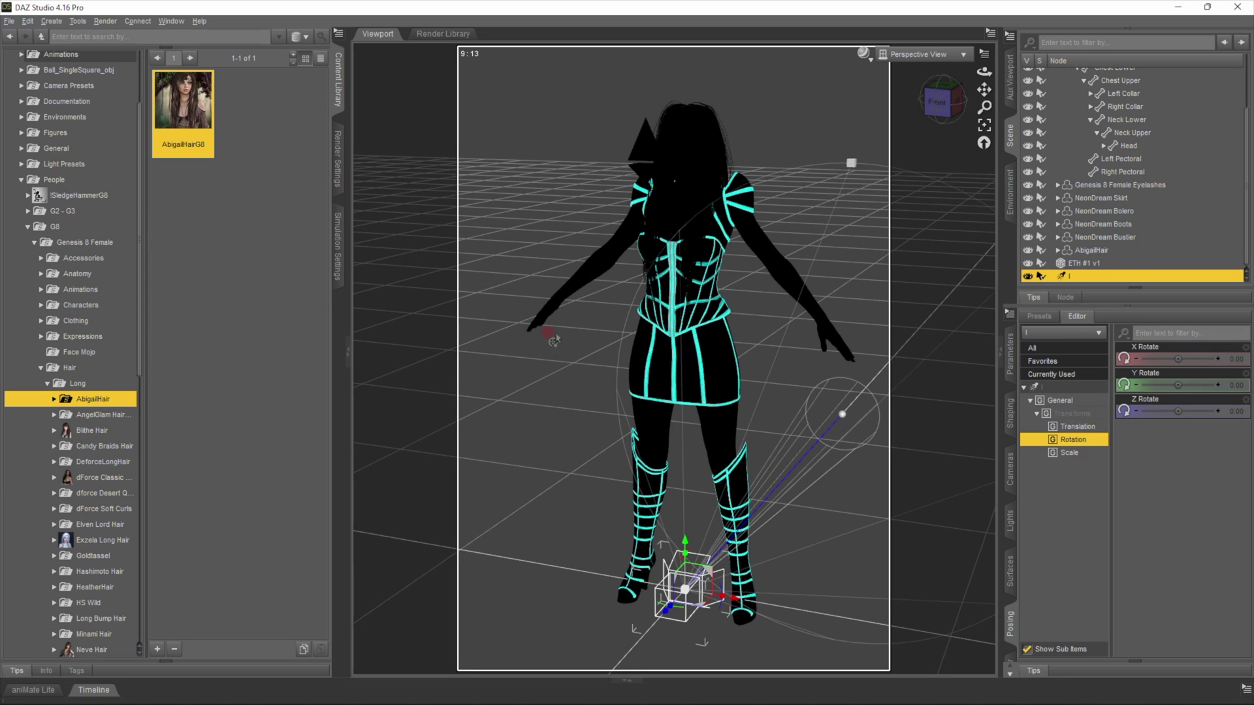
# Look through the new spotlight, position it at head height in front of the figure, and return to the Perspective View
pyautogui.click(920, 54)
pyautogui.click(908, 163)
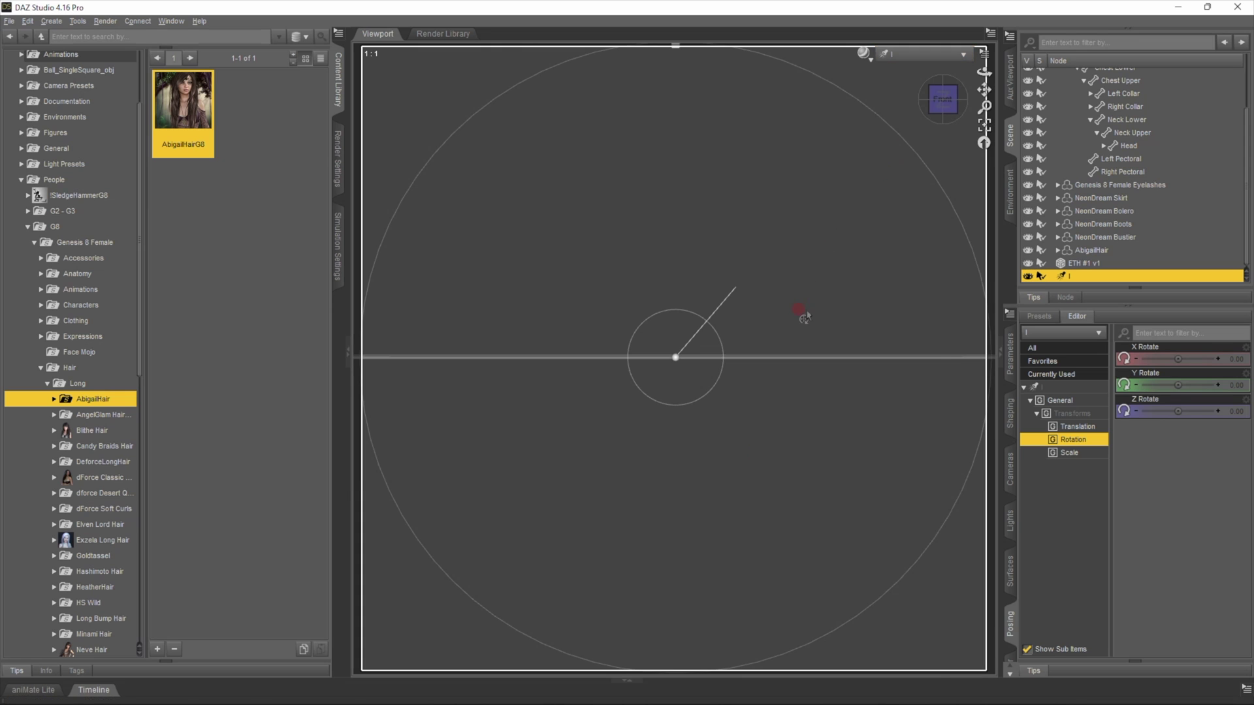
pyautogui.moveTo(982, 88); pyautogui.dragTo(989, 285)
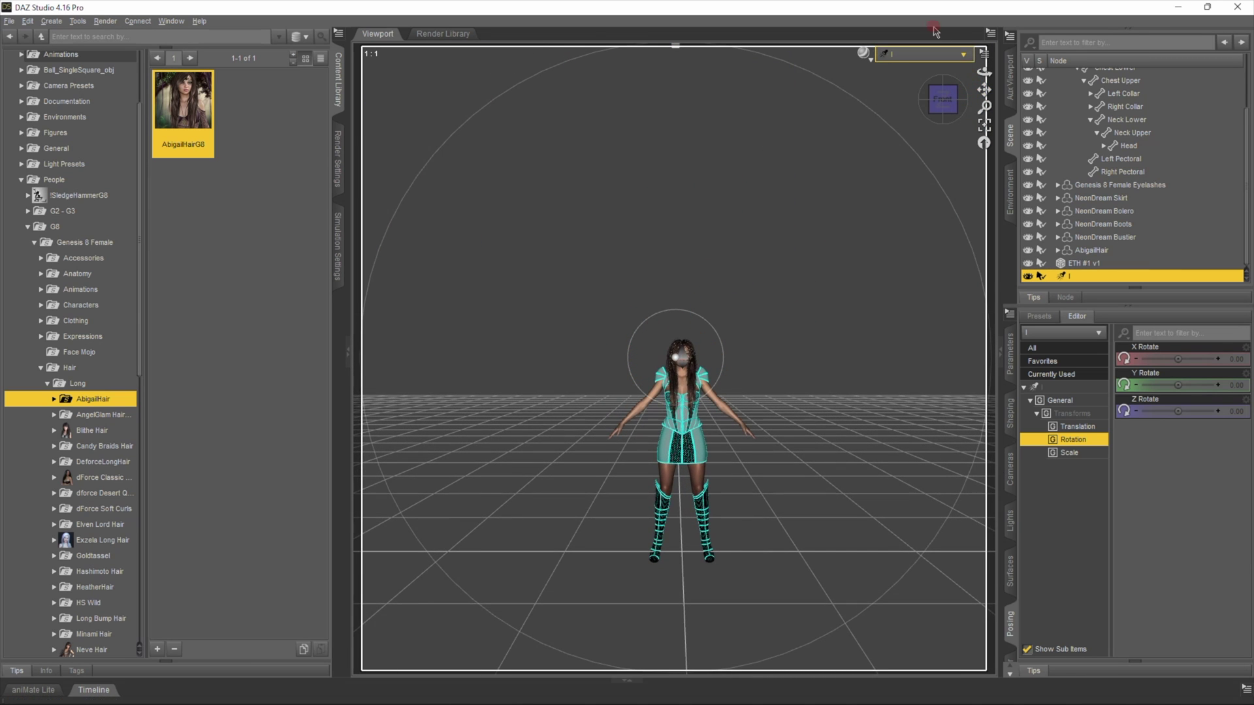
pyautogui.scroll(8, 781, 361)
pyautogui.moveTo(981, 87); pyautogui.dragTo(965, 92)
pyautogui.click(920, 55)
pyautogui.click(917, 65)
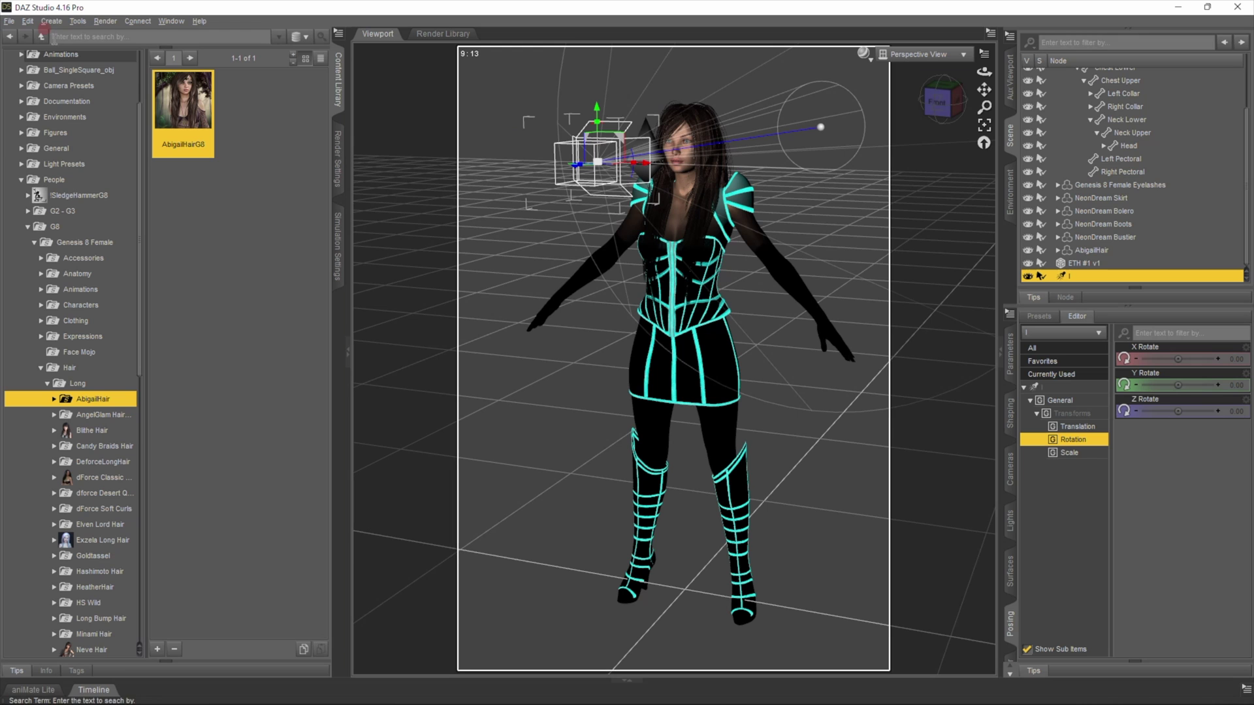
# Frame the figure's head in the viewport and set the render aspect ratio to 1:1
pyautogui.click(678, 147)
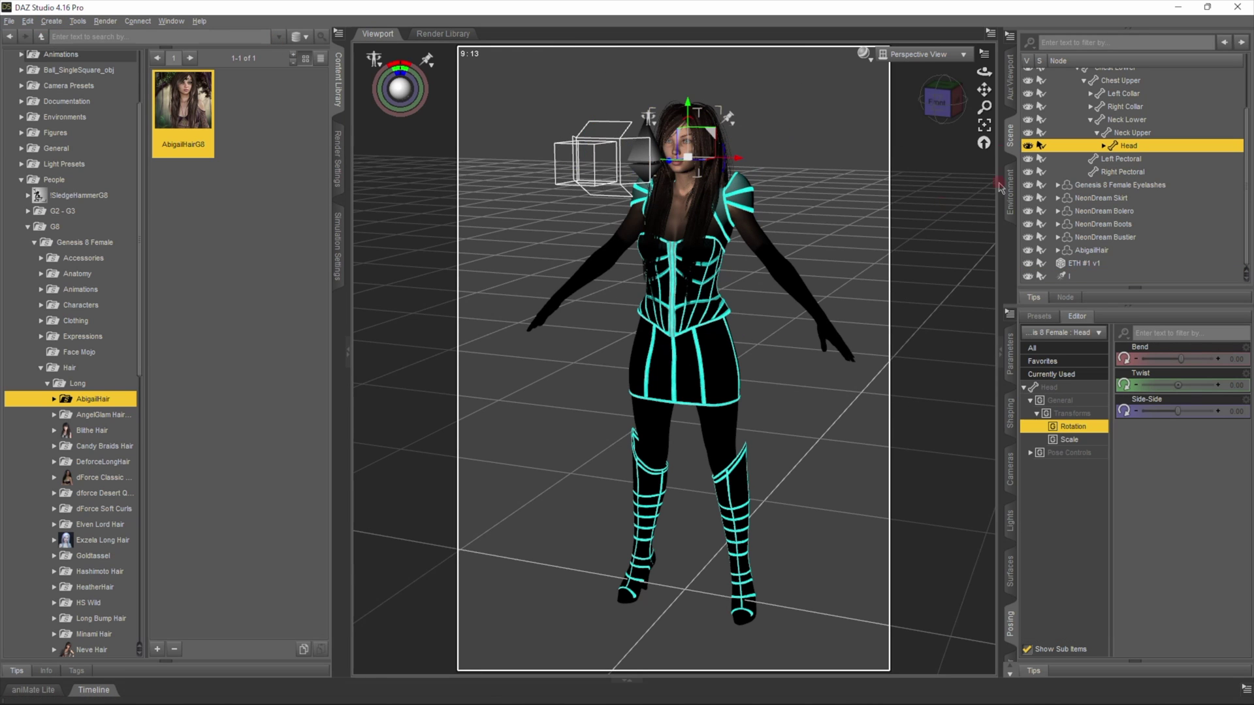
pyautogui.click(983, 125)
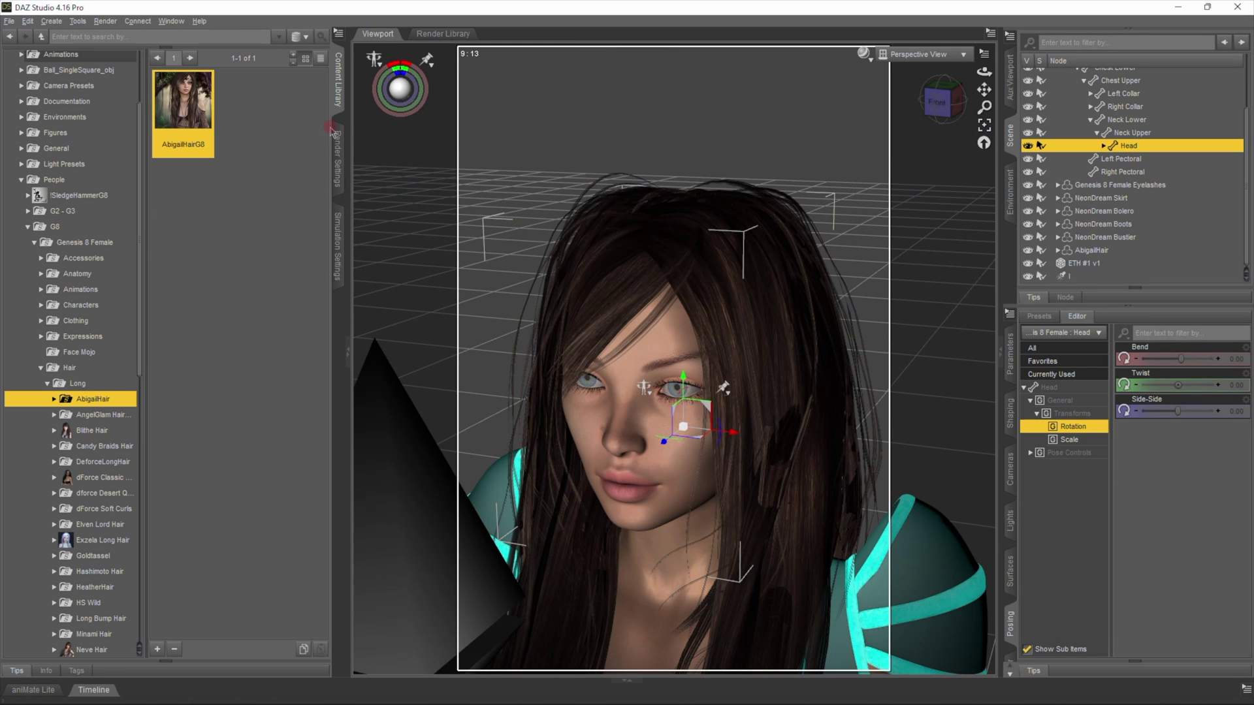
pyautogui.click(339, 154)
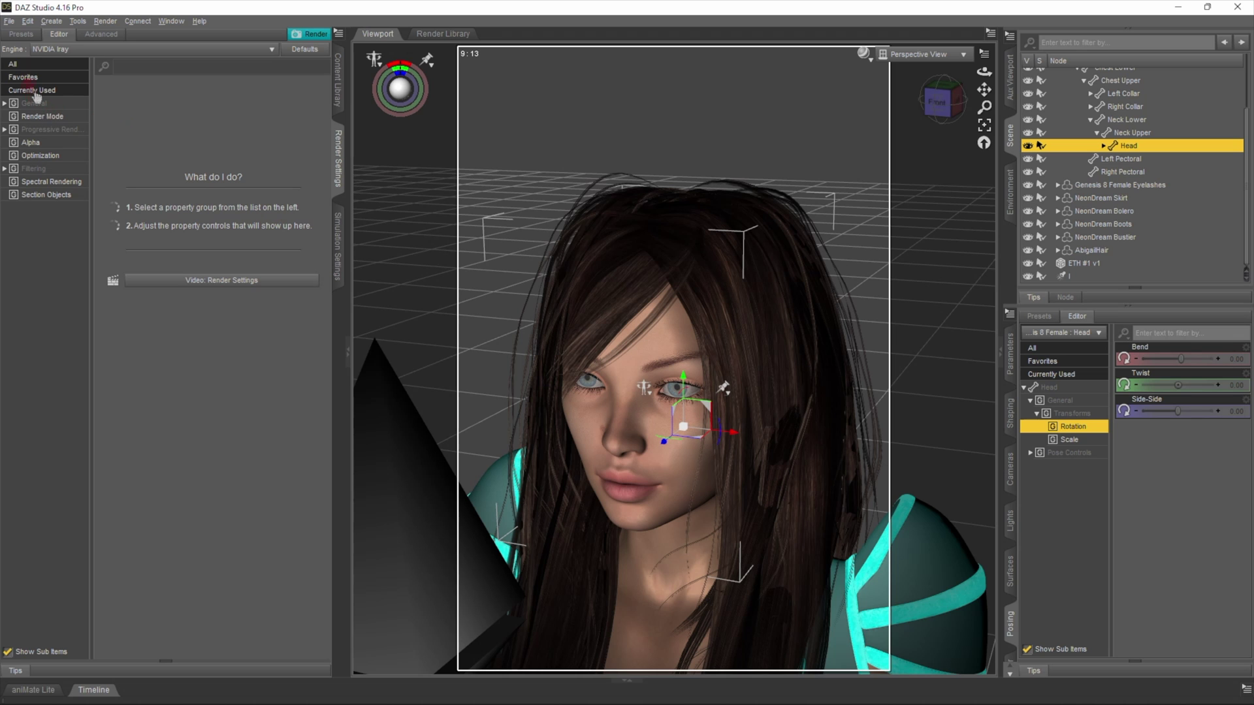
pyautogui.click(25, 64)
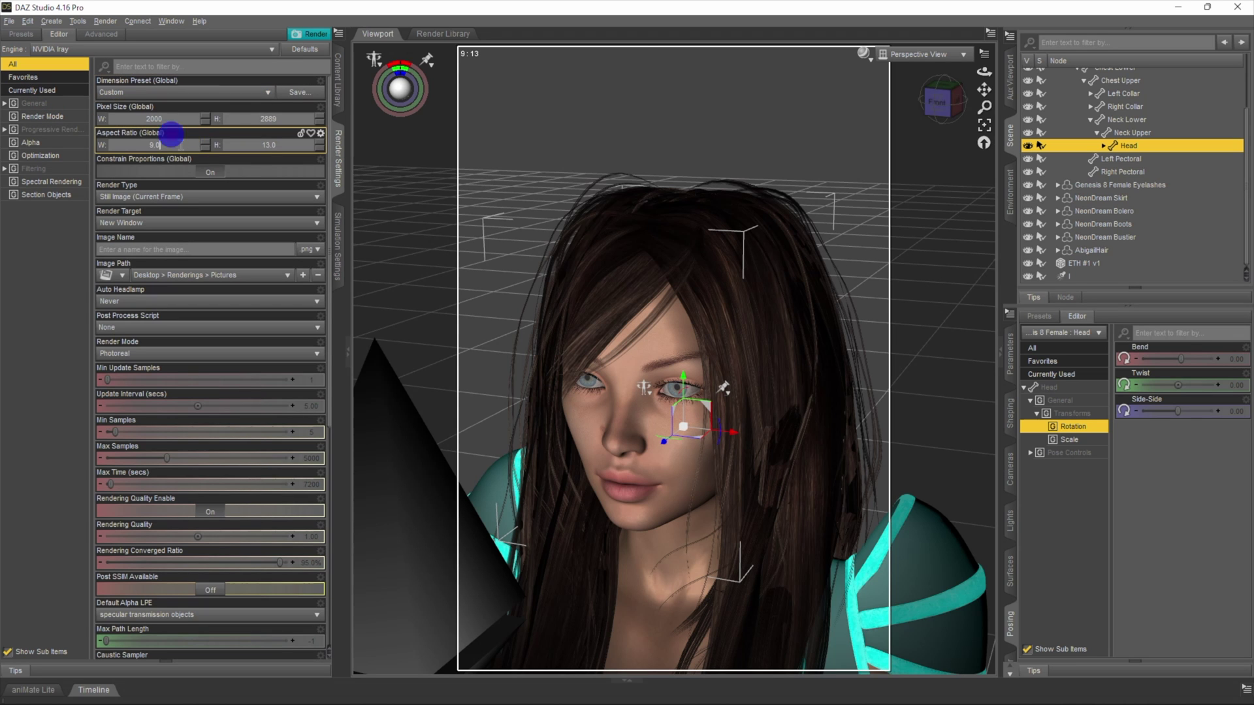
pyautogui.press('Tab')
pyautogui.write('1')
pyautogui.press('Return')
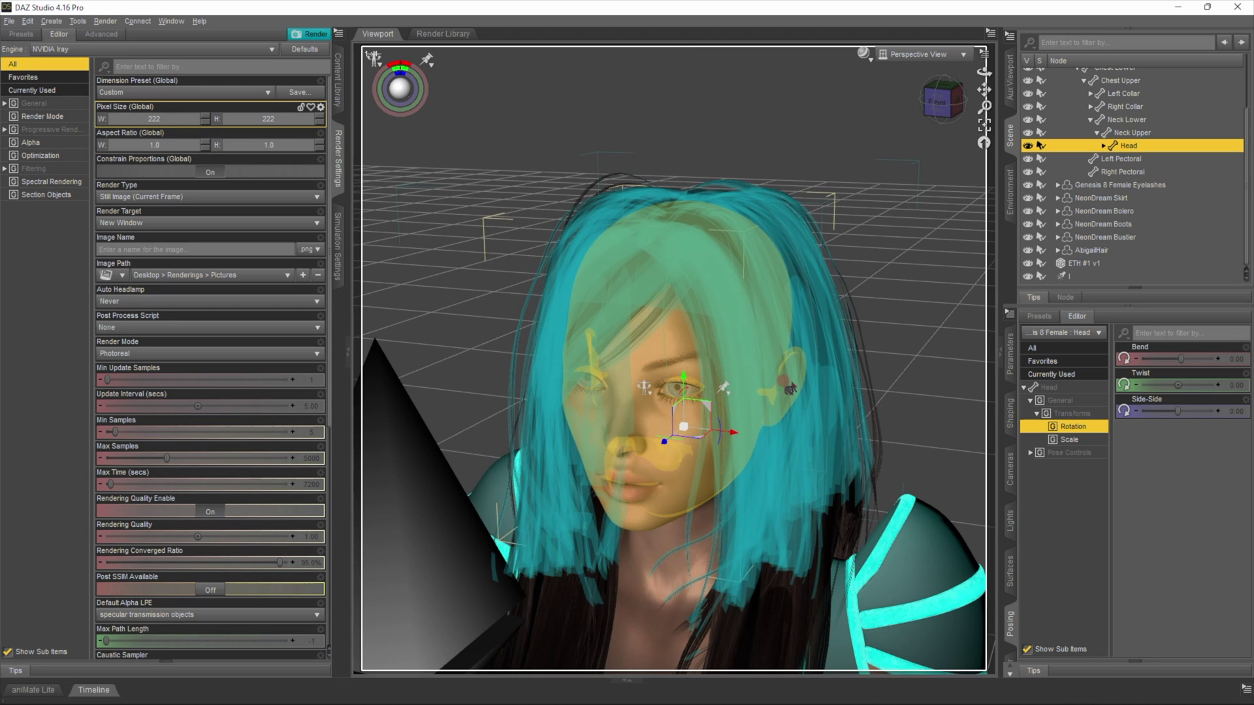
# Make the figure's left eye point at the ETH #1 v1 model
pyautogui.rightClick(665, 379)
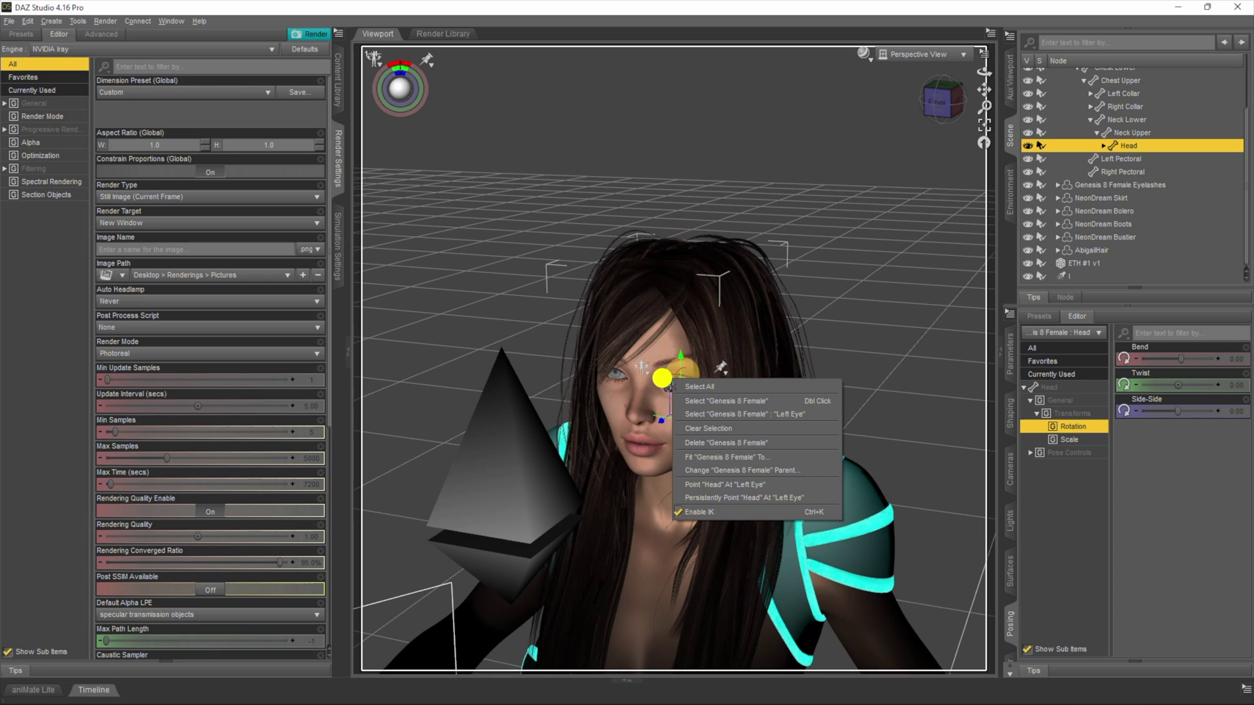
pyautogui.click(743, 414)
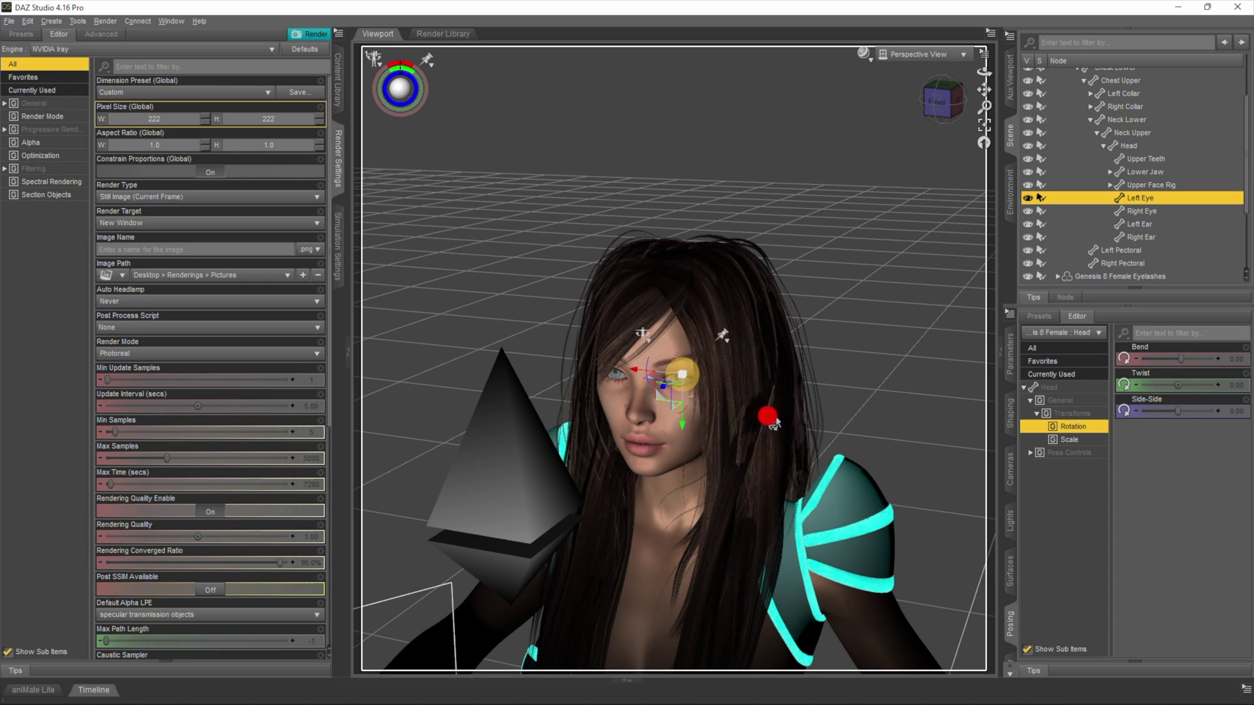
pyautogui.click(1066, 379)
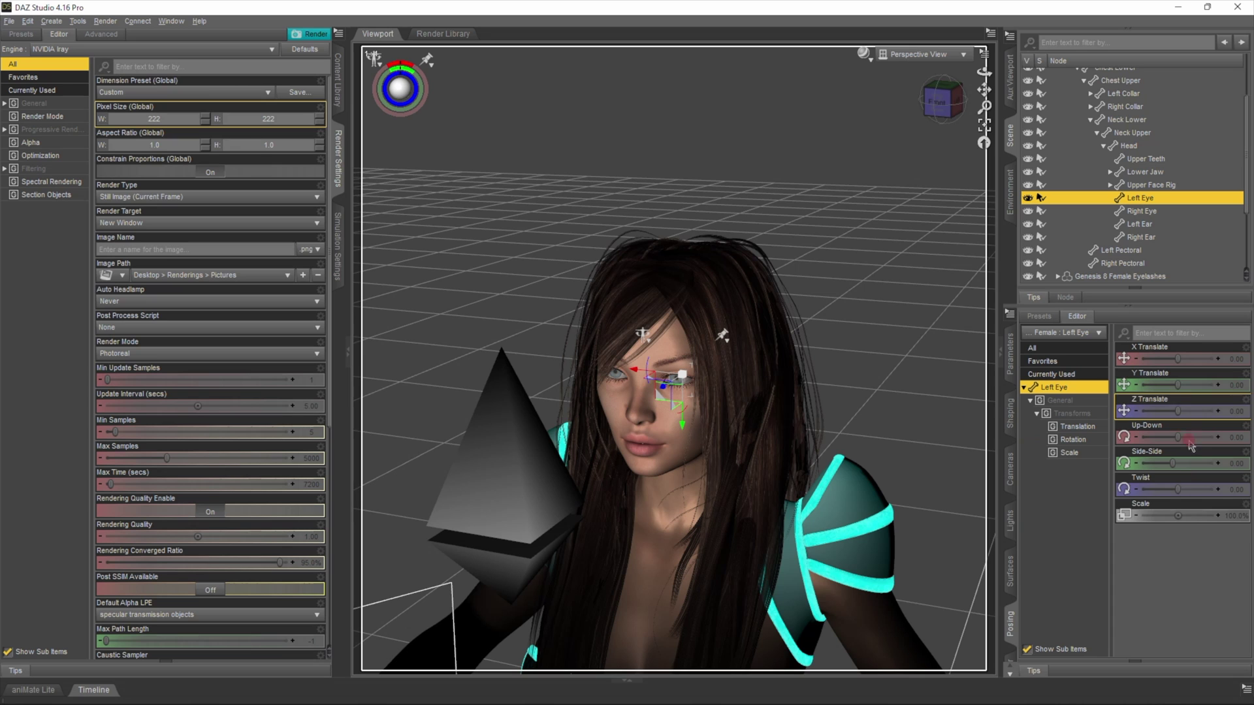
pyautogui.click(1010, 355)
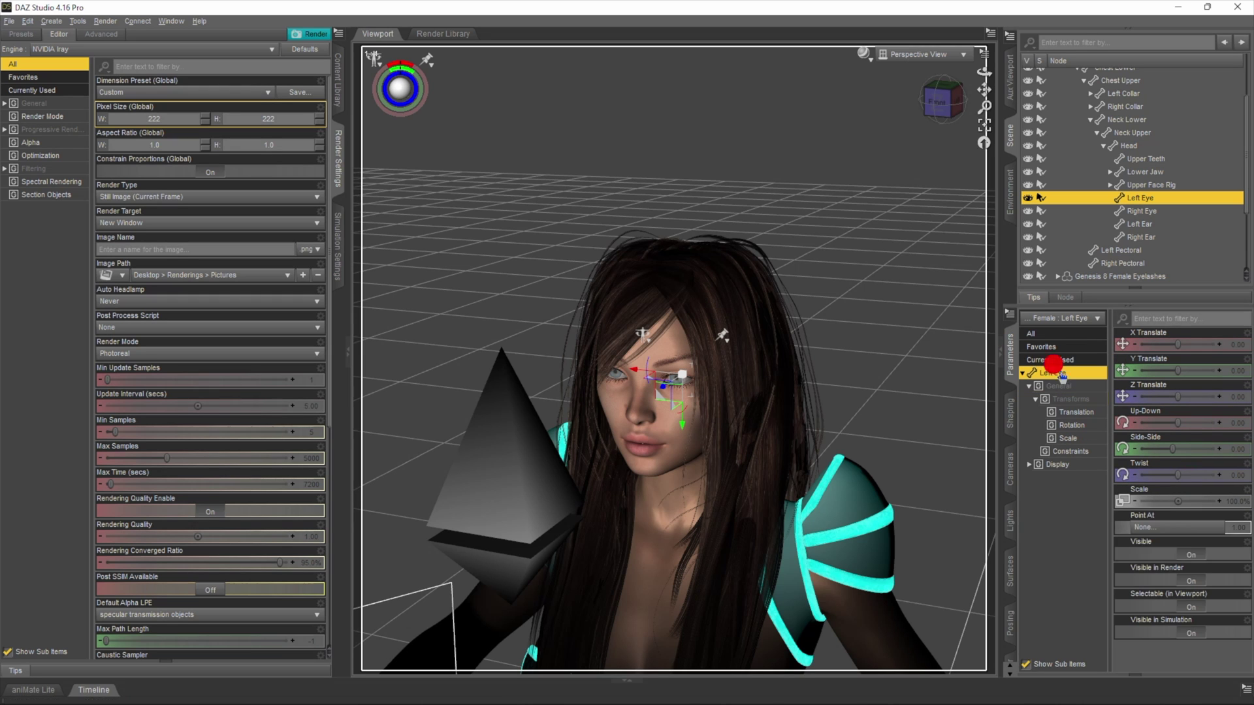
pyautogui.click(1053, 374)
pyautogui.click(1169, 526)
pyautogui.click(443, 179)
pyautogui.click(524, 393)
# Make the figure's right eye point at the ETH #1 v1 model
pyautogui.rightClick(620, 369)
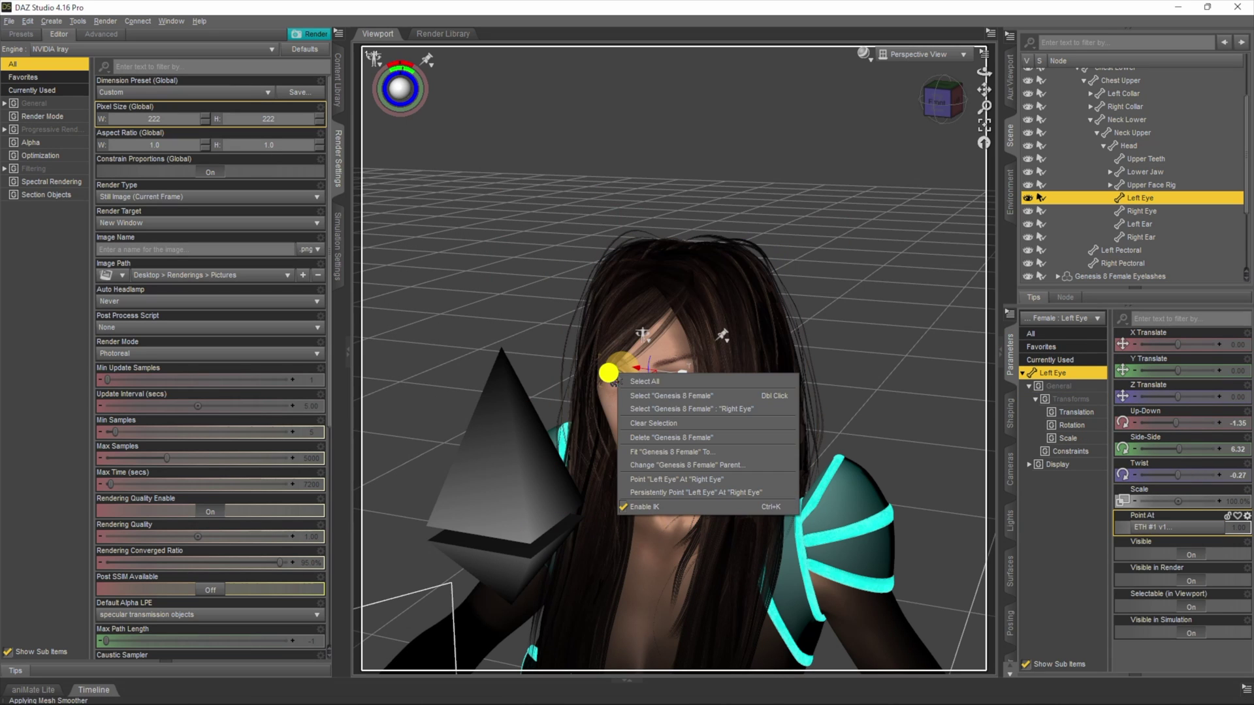
pyautogui.click(671, 411)
pyautogui.click(1053, 373)
pyautogui.click(1156, 525)
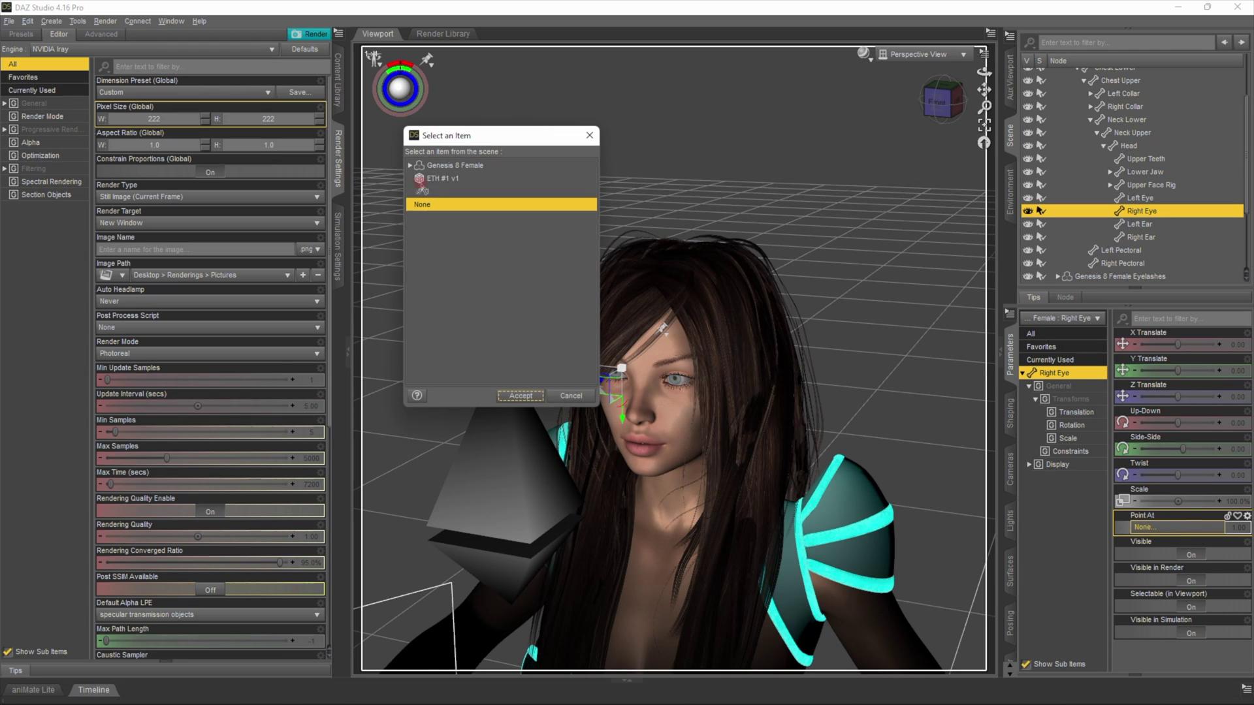
pyautogui.click(432, 178)
pyautogui.click(543, 401)
# Apply the red FSLel Gem 01c shader from the FSL Classic Elegance Base Gems presets to the ETH model's surface
pyautogui.click(518, 516)
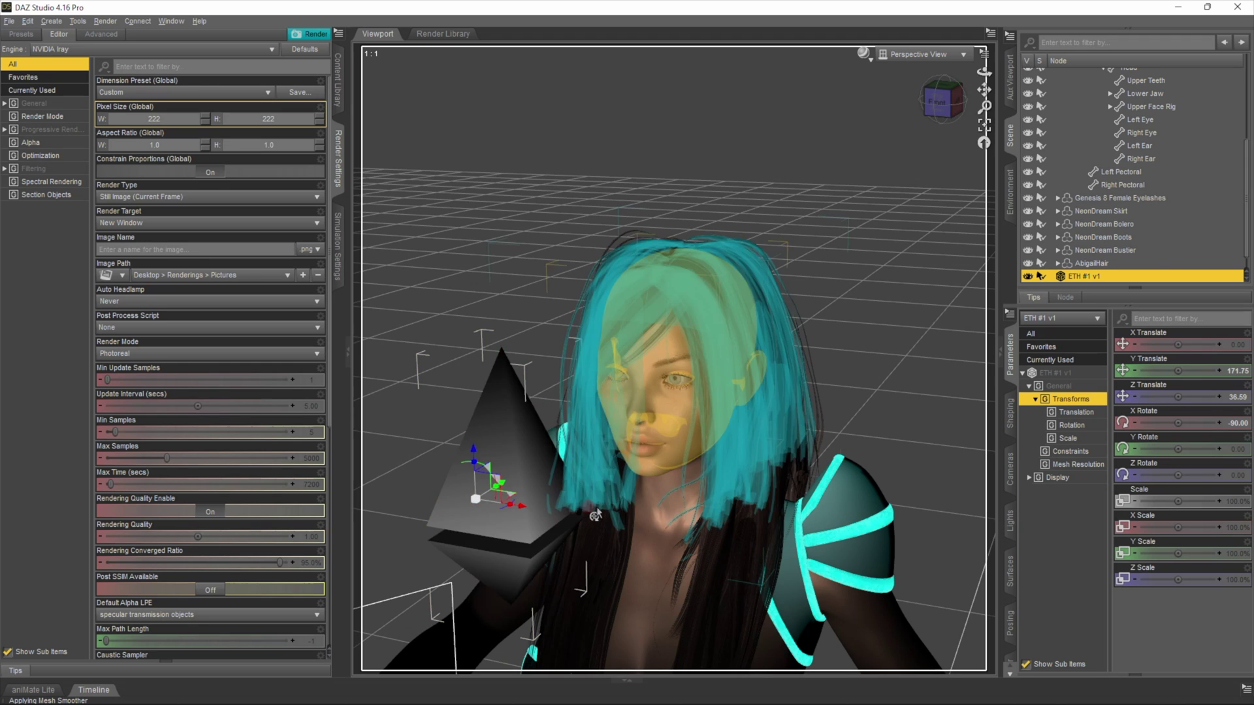
pyautogui.scroll(-5, 109, 504)
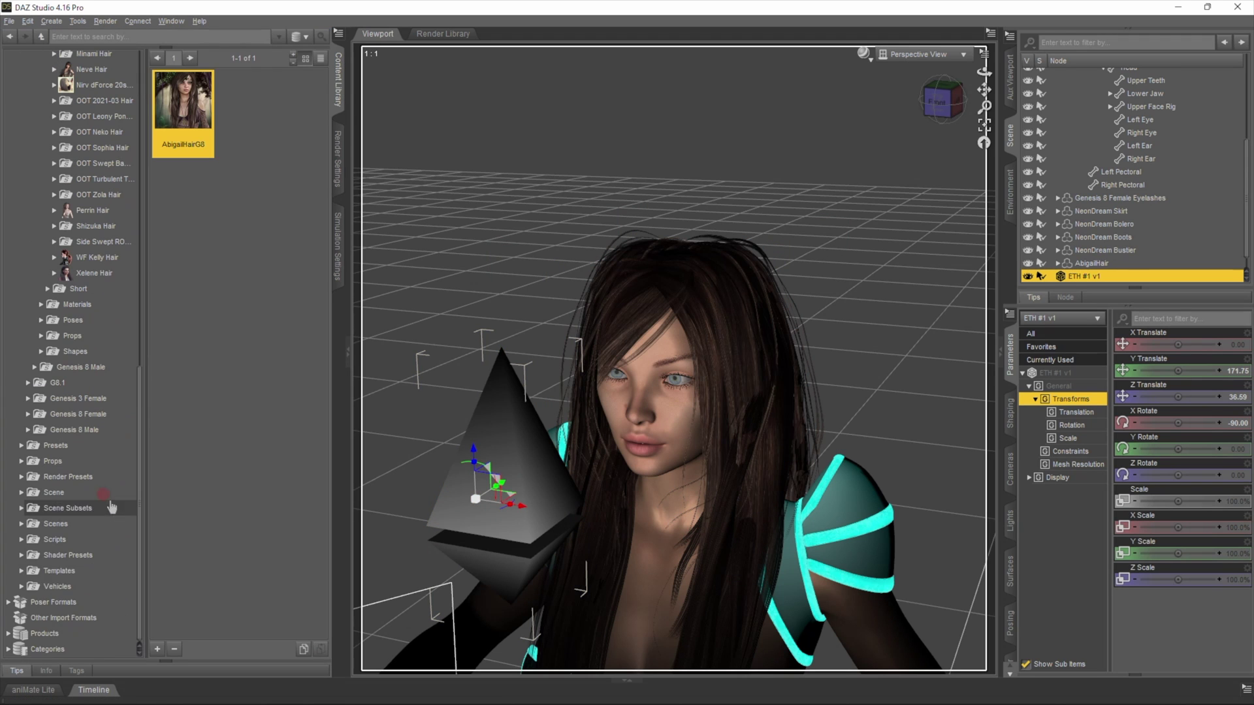
pyautogui.click(23, 554)
pyautogui.scroll(-1, 72, 591)
pyautogui.click(84, 437)
pyautogui.click(75, 469)
pyautogui.moveTo(183, 189); pyautogui.dragTo(481, 514)
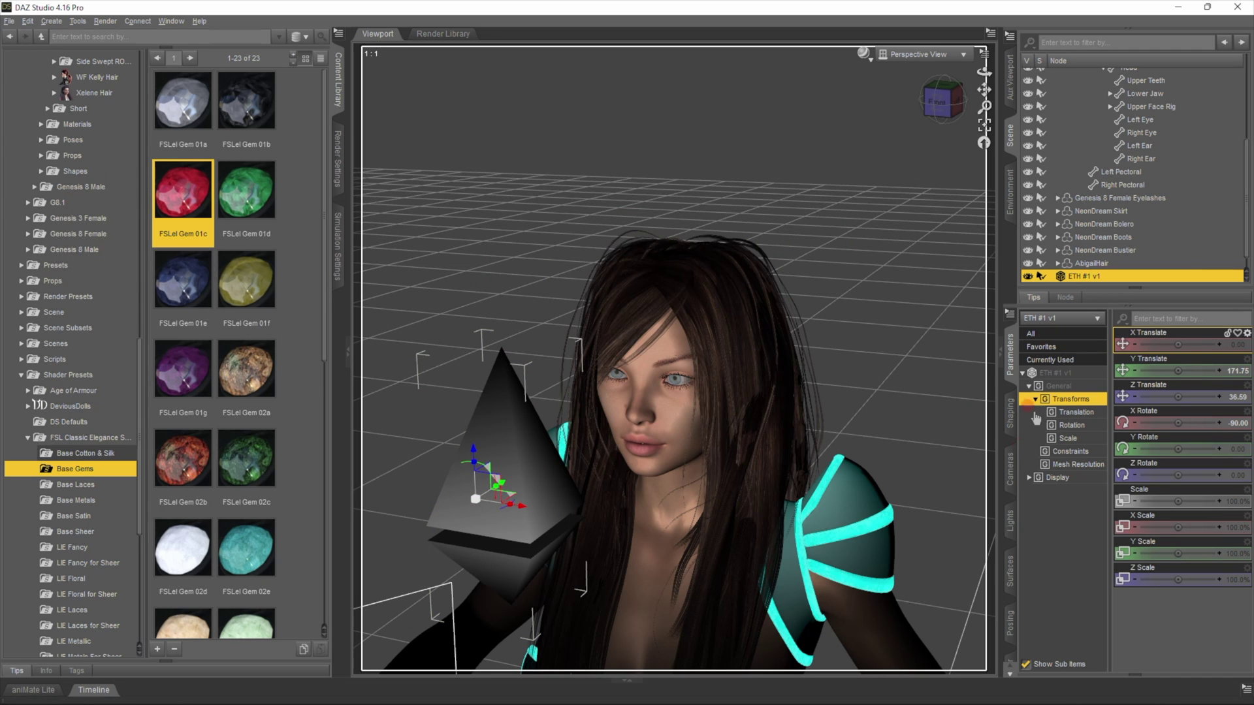
pyautogui.click(1010, 572)
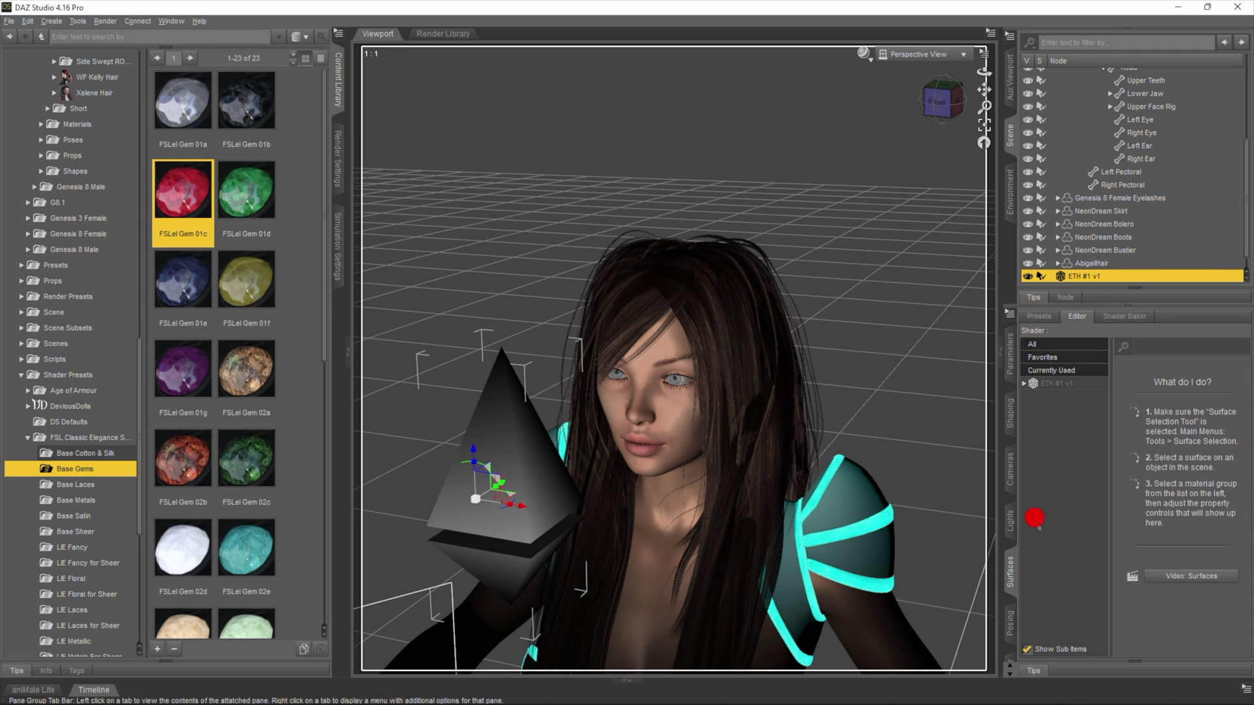
pyautogui.click(1055, 383)
pyautogui.moveTo(171, 184); pyautogui.dragTo(537, 516)
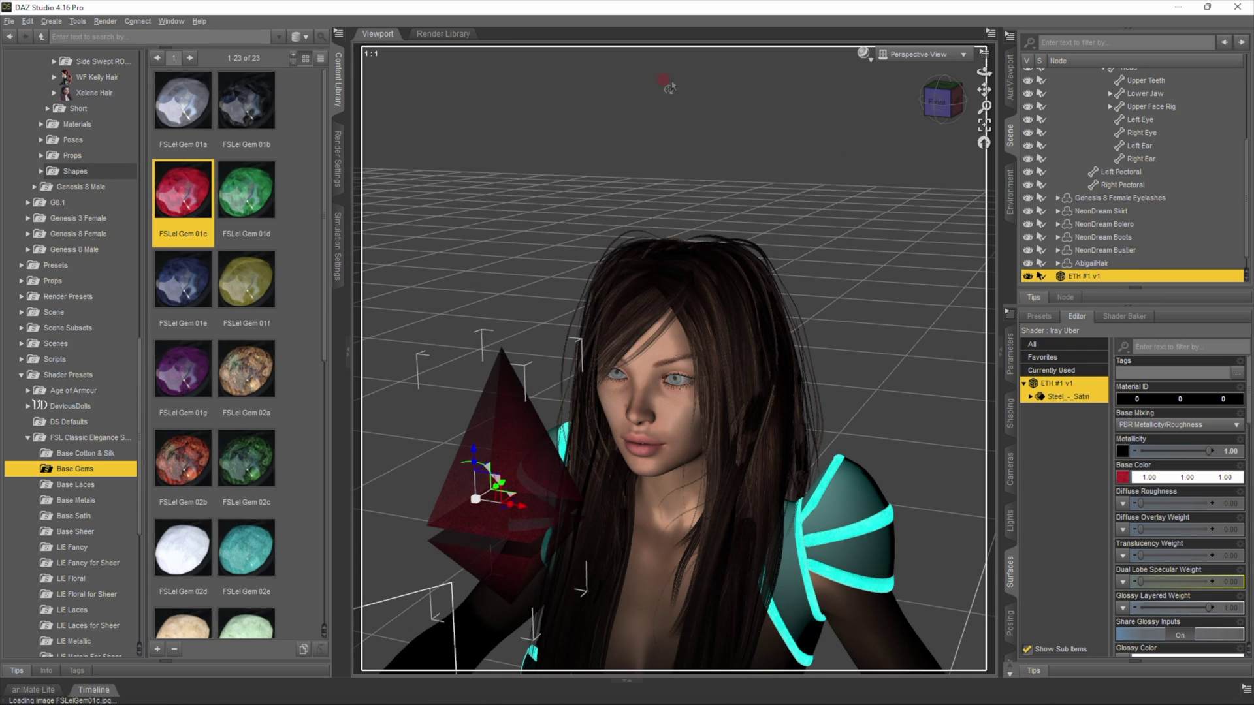
# Switch the viewport to the NVIDIA Iray draw style and look through the spotlight
pyautogui.click(866, 52)
pyautogui.click(864, 216)
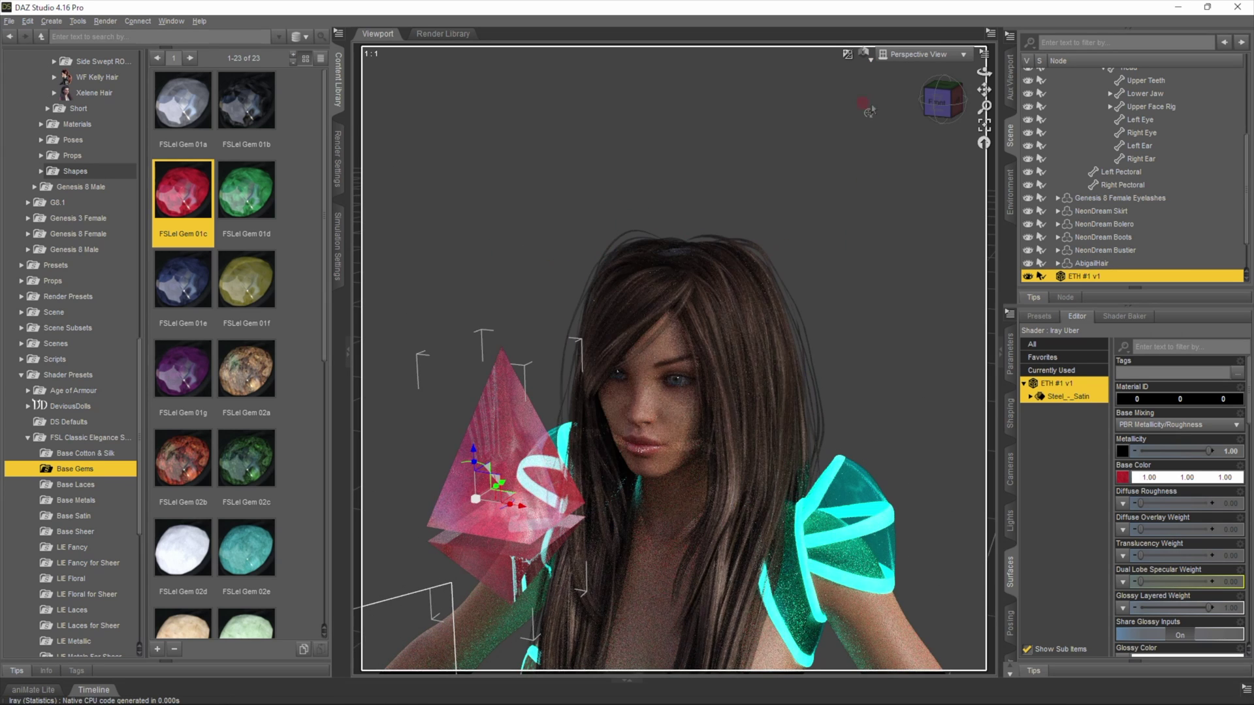
pyautogui.click(932, 55)
pyautogui.click(925, 183)
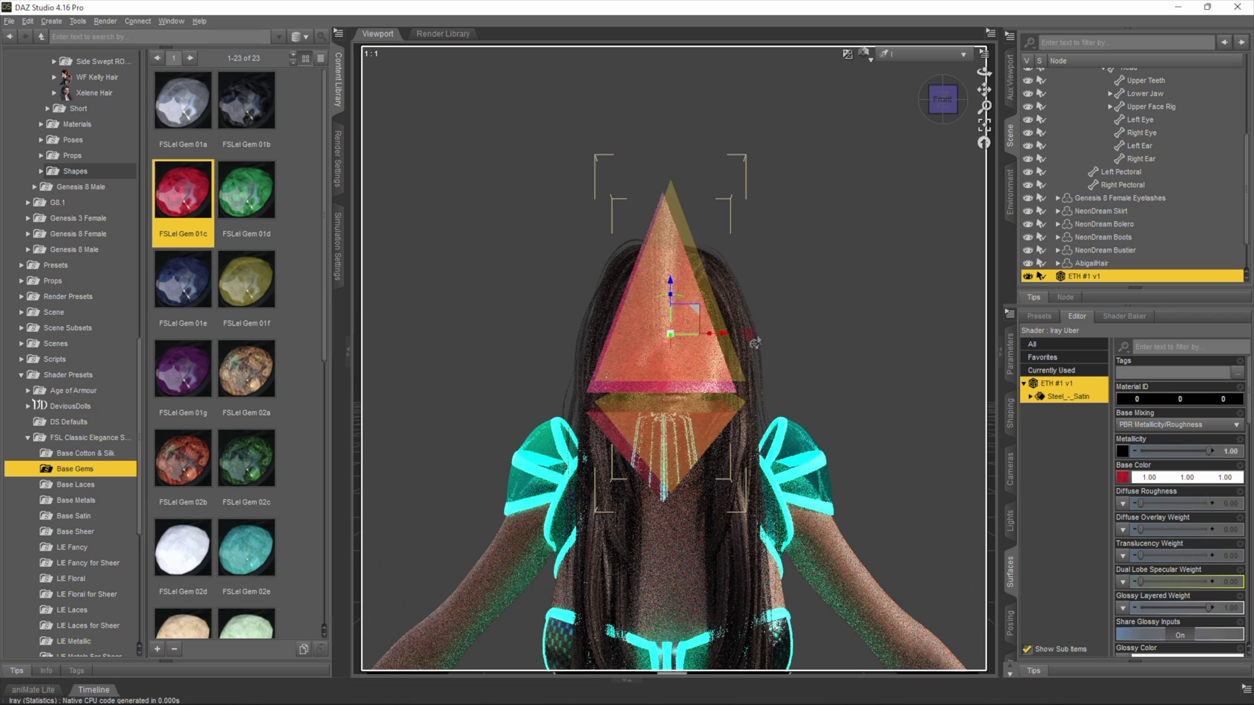
# Adjust the spotlight's distance from the figure and set its light intensity to 186.1%
pyautogui.click(1010, 354)
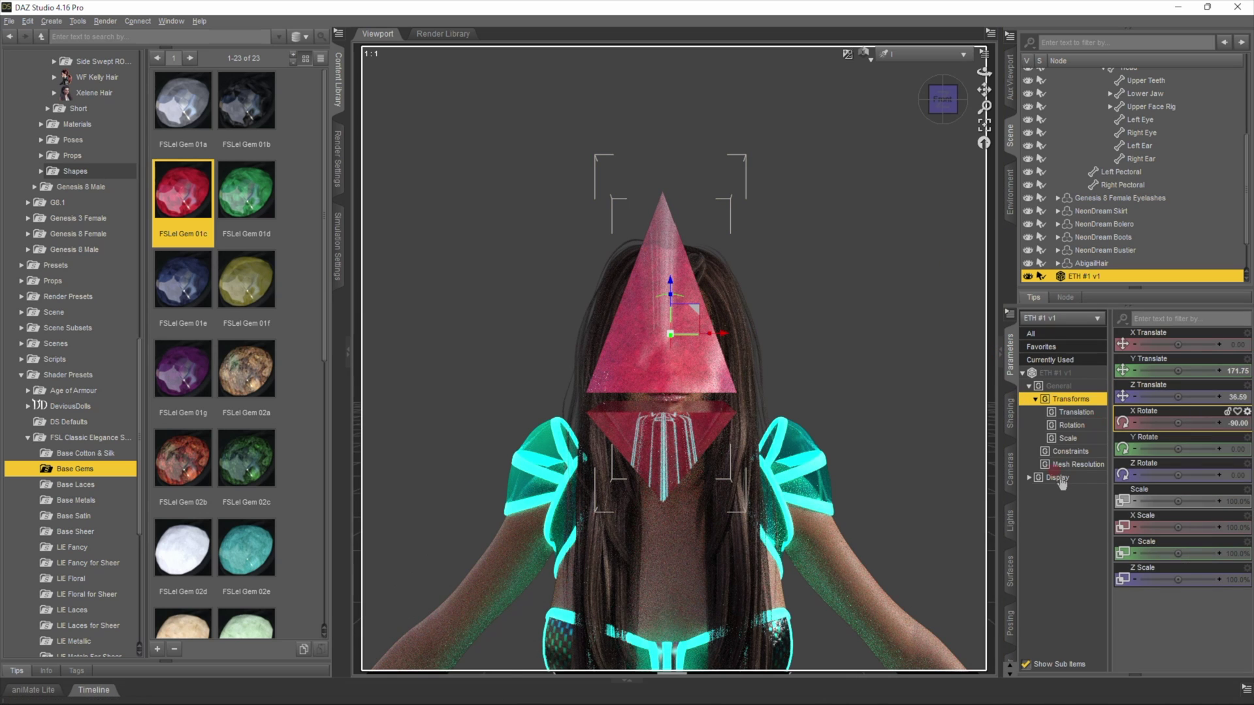
pyautogui.scroll(2, 1084, 241)
pyautogui.click(1010, 78)
pyautogui.scroll(-6, 837, 355)
pyautogui.scroll(10, 662, 316)
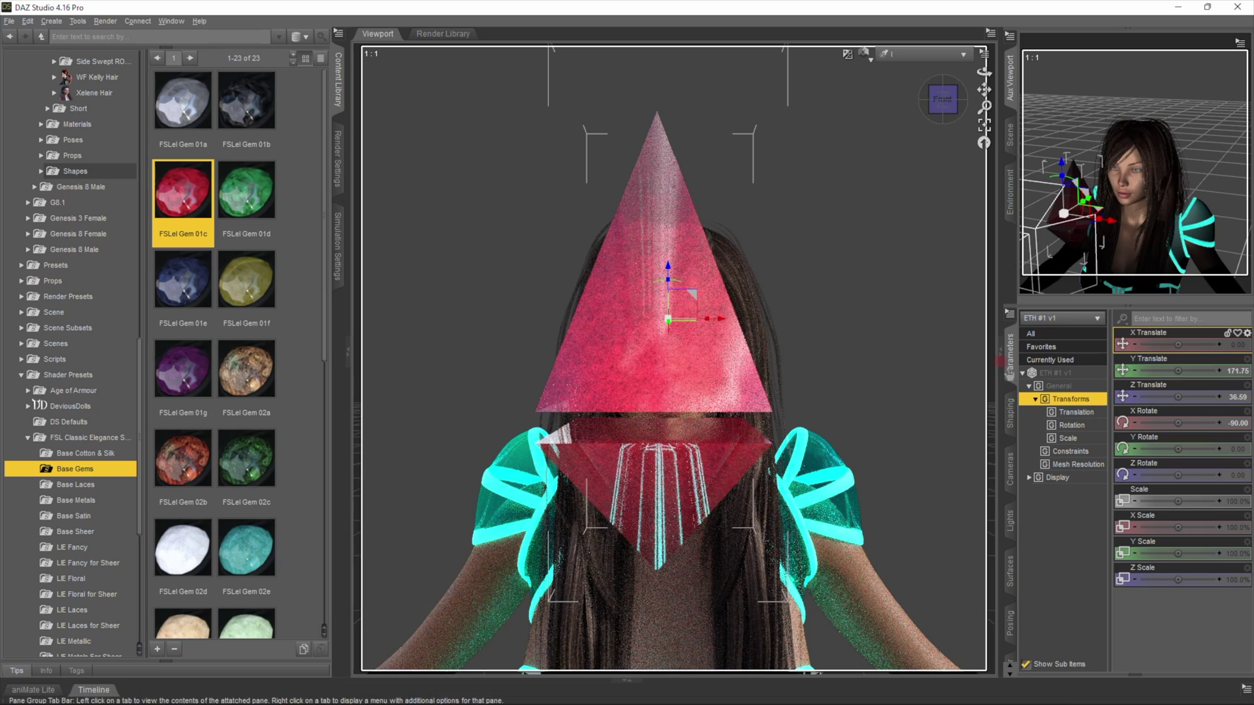
pyautogui.click(1010, 135)
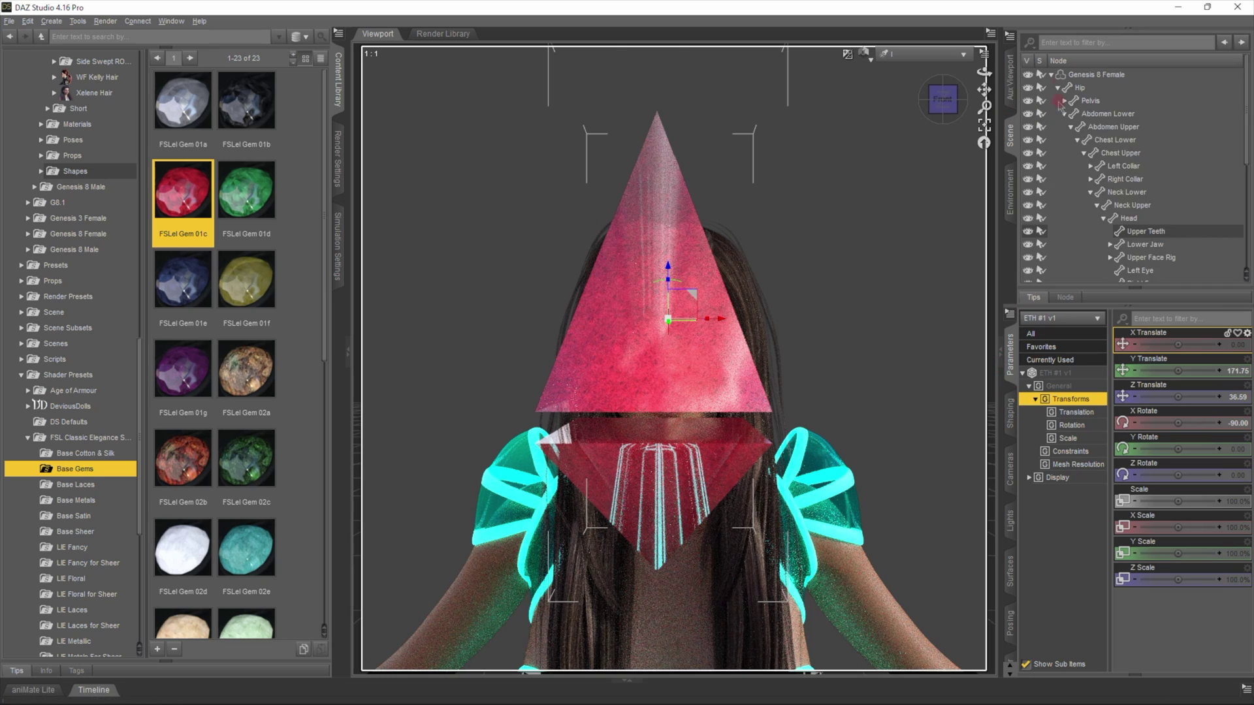
pyautogui.click(1052, 477)
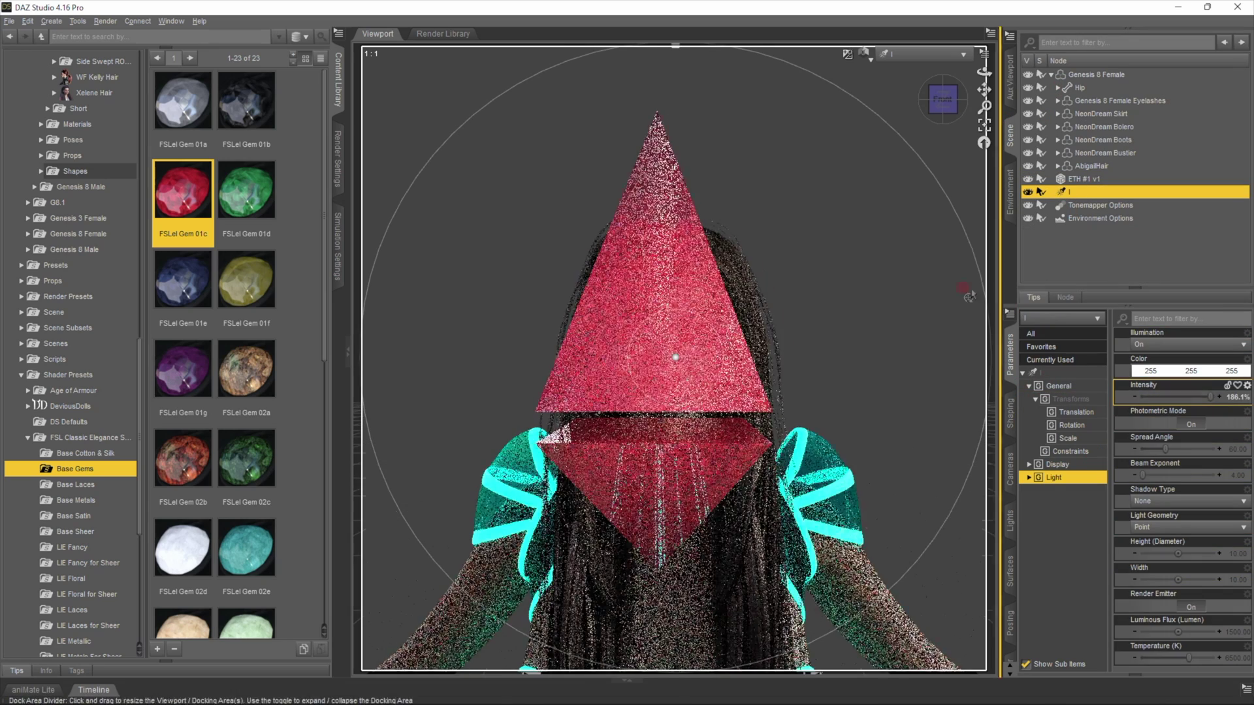
# Create a new camera with default settings and frame the figure's head and the ETH model at an angle through it
pyautogui.click(898, 59)
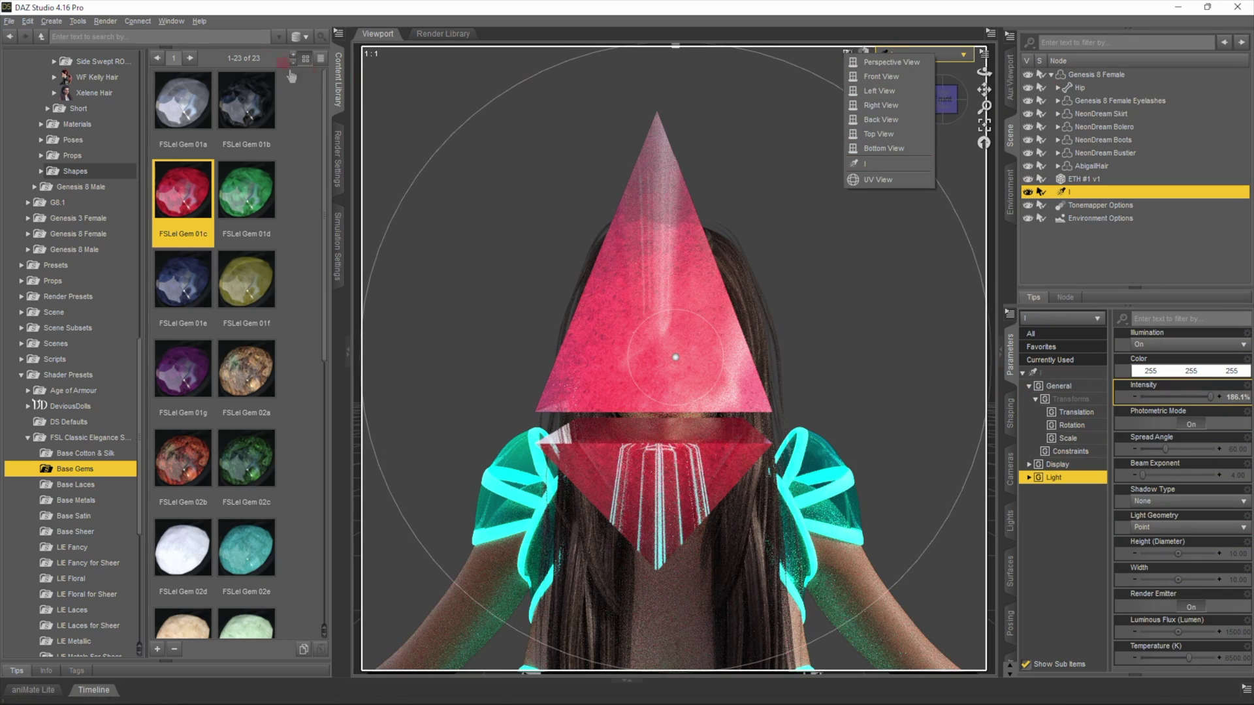
pyautogui.click(50, 22)
pyautogui.click(78, 36)
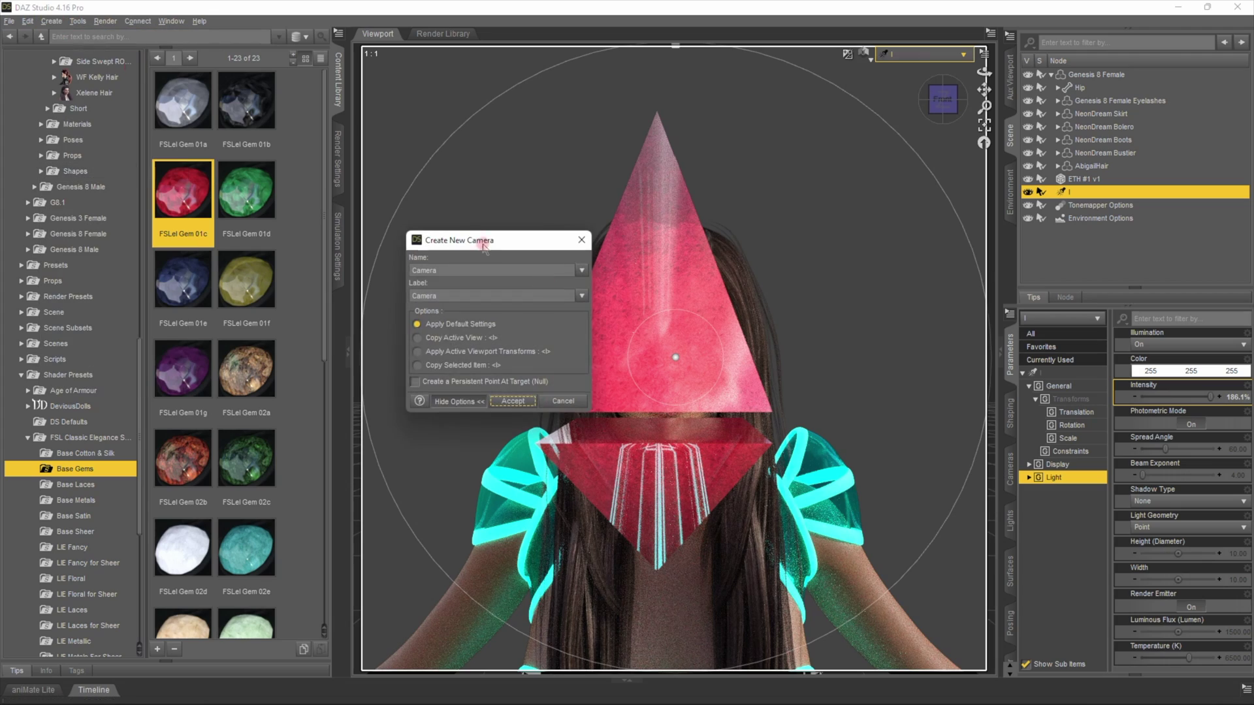
pyautogui.click(513, 401)
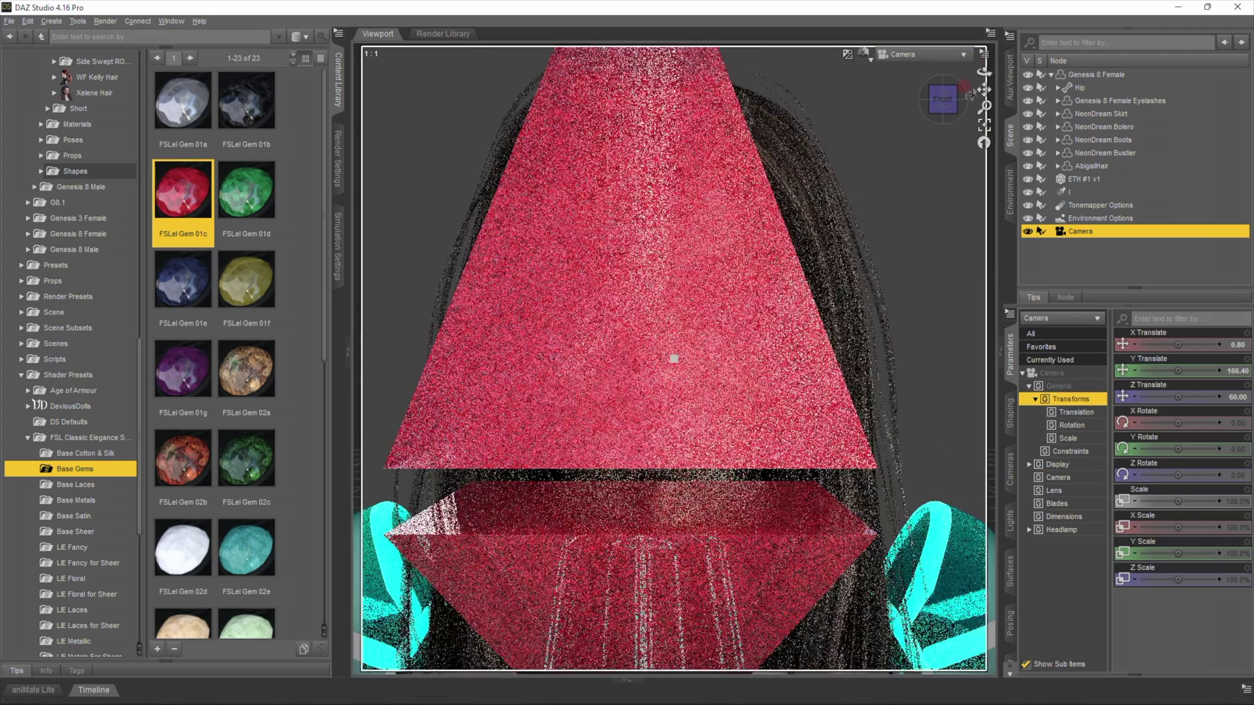
pyautogui.click(468, 358)
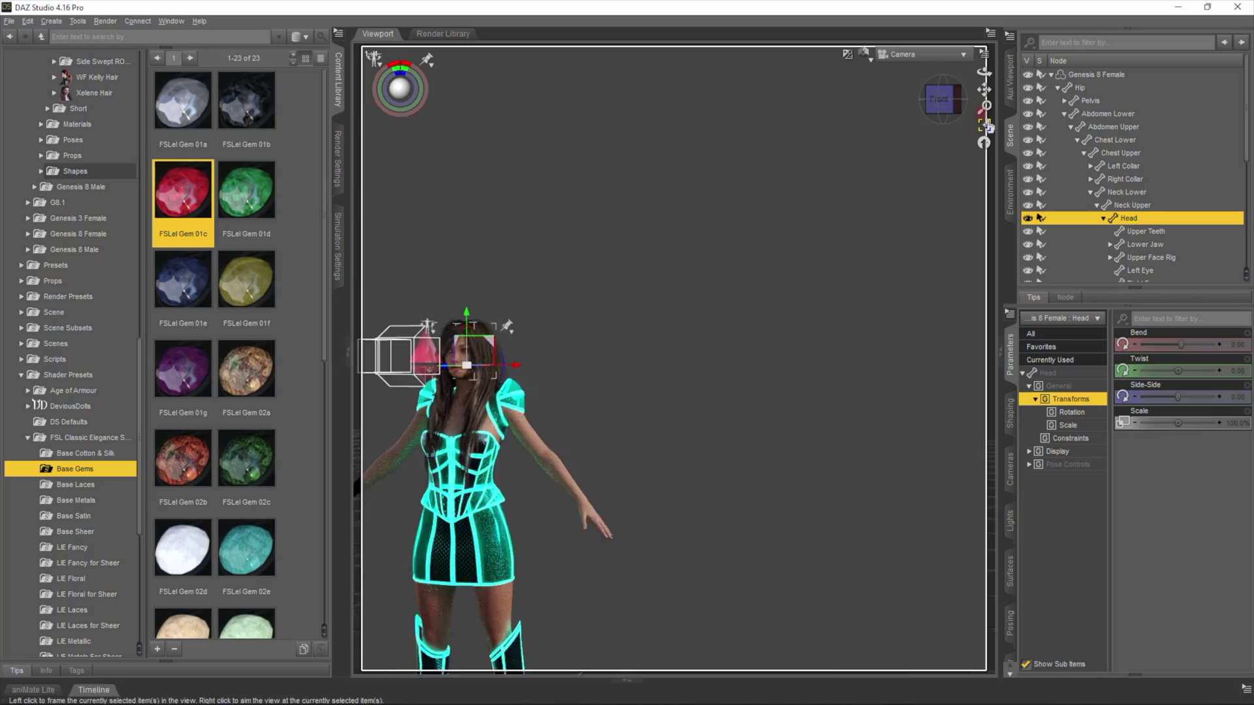
pyautogui.click(984, 125)
pyautogui.moveTo(984, 72); pyautogui.dragTo(982, 66)
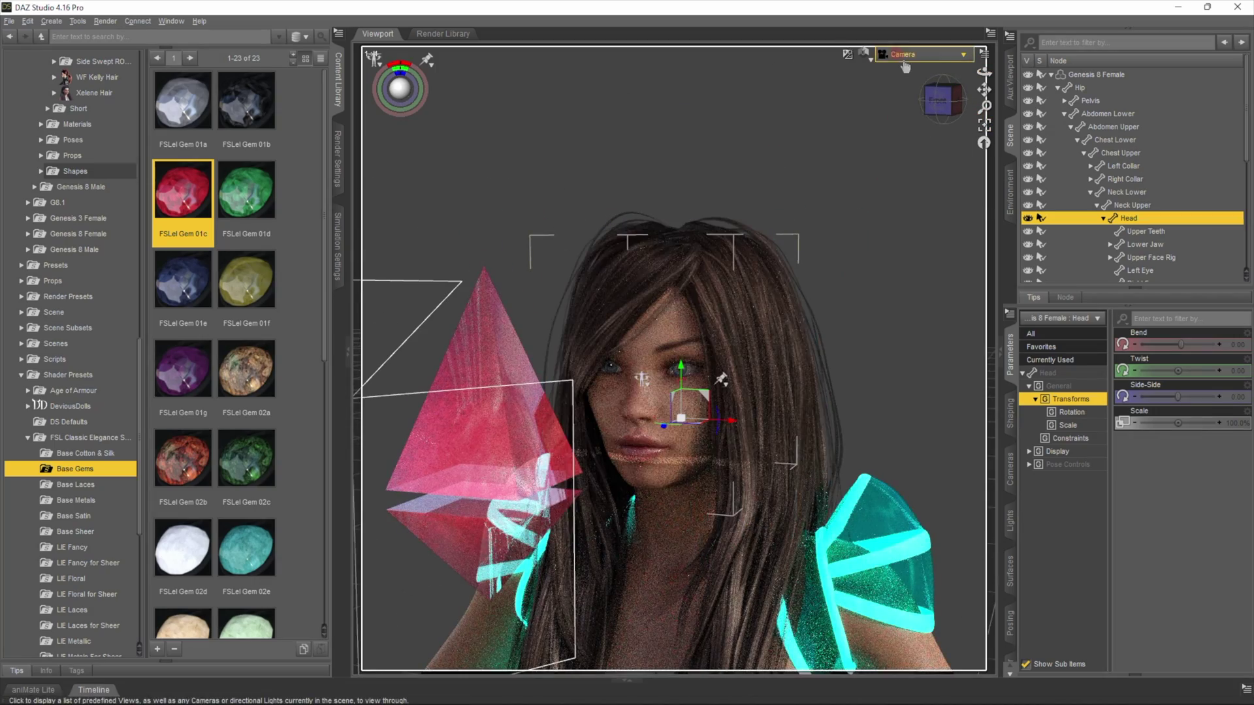
# Look through the spotlight, pull it back from the figure, and set its Spread Angle to 17.22
pyautogui.click(894, 55)
pyautogui.click(903, 185)
pyautogui.scroll(-5, 811, 280)
pyautogui.scroll(-2, 810, 281)
pyautogui.click(900, 53)
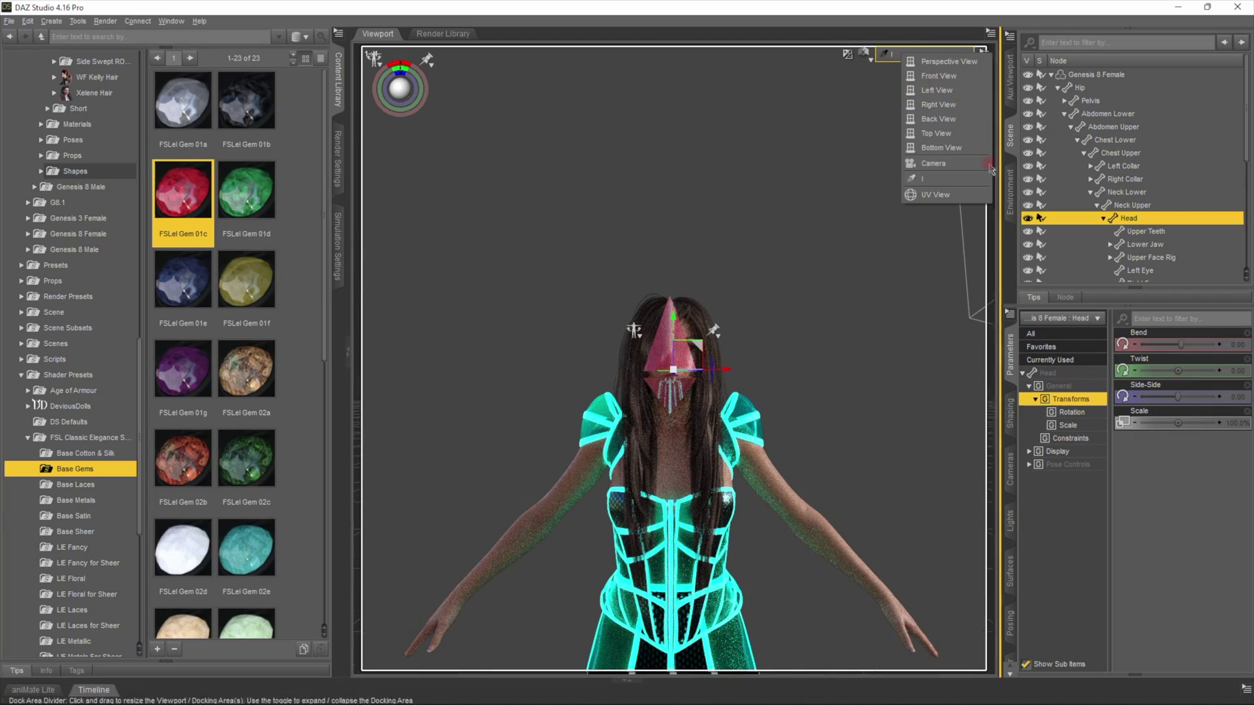
pyautogui.click(1057, 88)
pyautogui.click(1070, 192)
pyautogui.moveTo(1166, 449); pyautogui.dragTo(1147, 449)
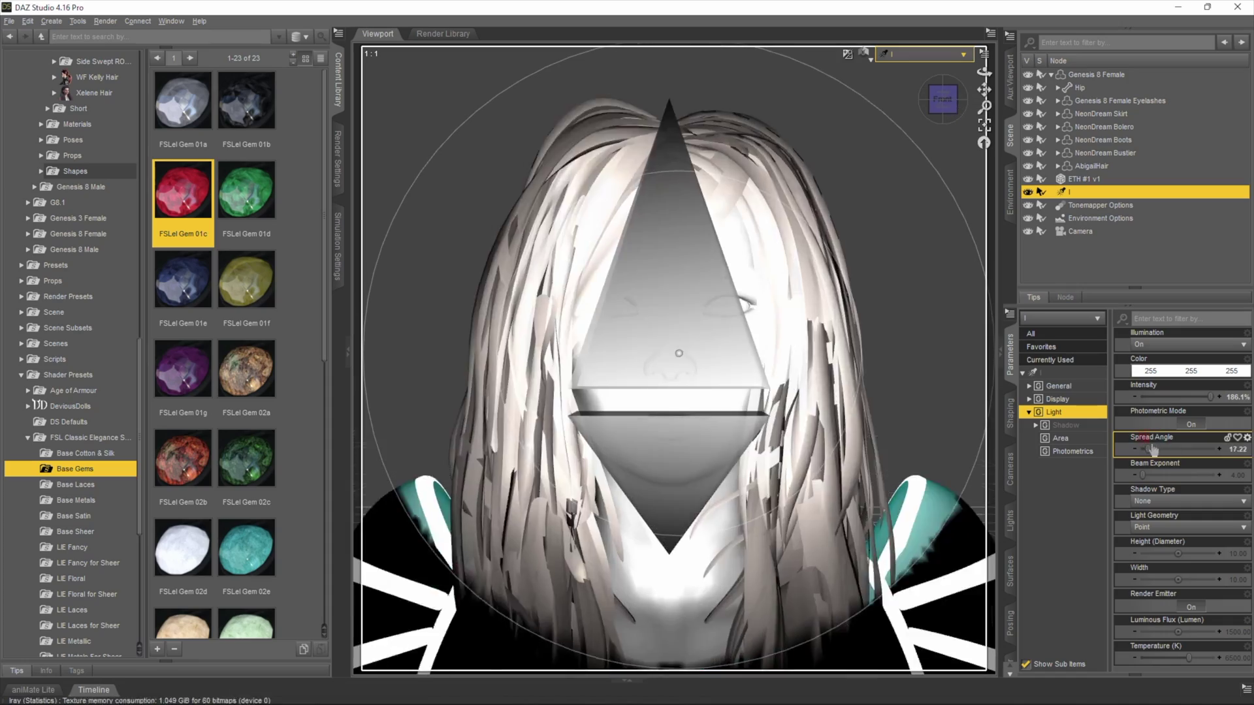
# Look through the new camera again and switch the viewport draw style to Filament (PBR)
pyautogui.click(922, 55)
pyautogui.click(899, 184)
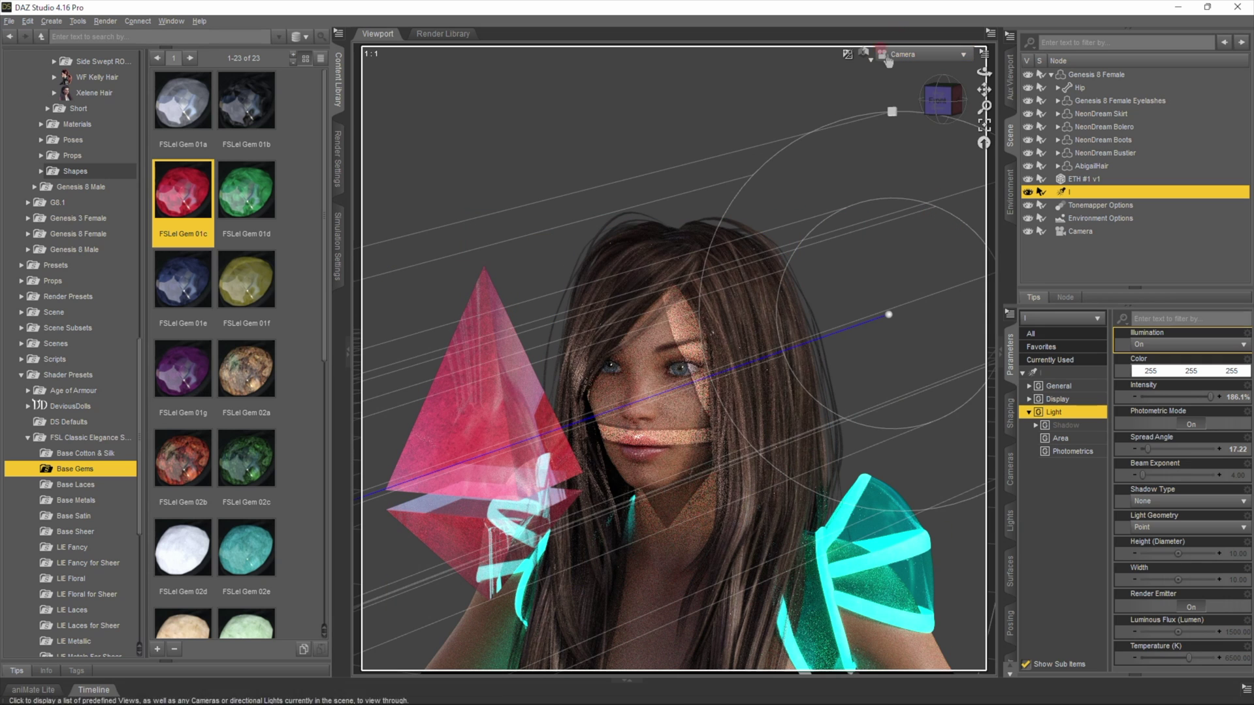
pyautogui.click(864, 59)
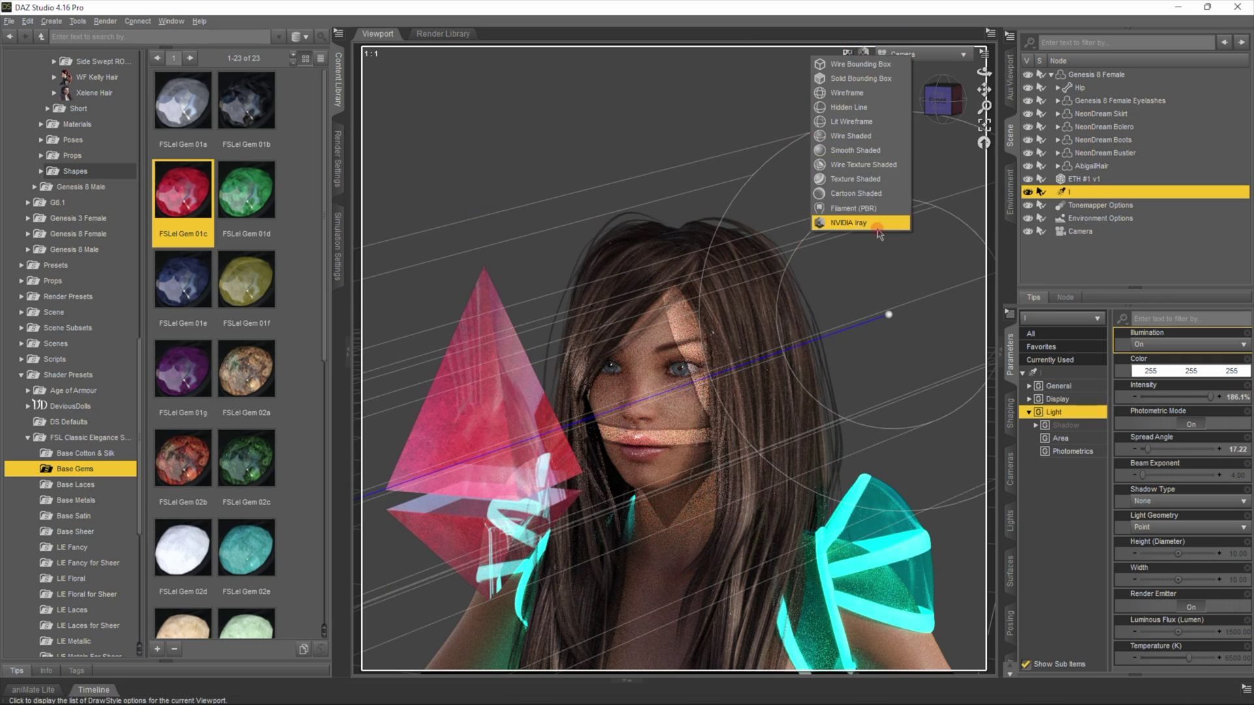
pyautogui.click(871, 209)
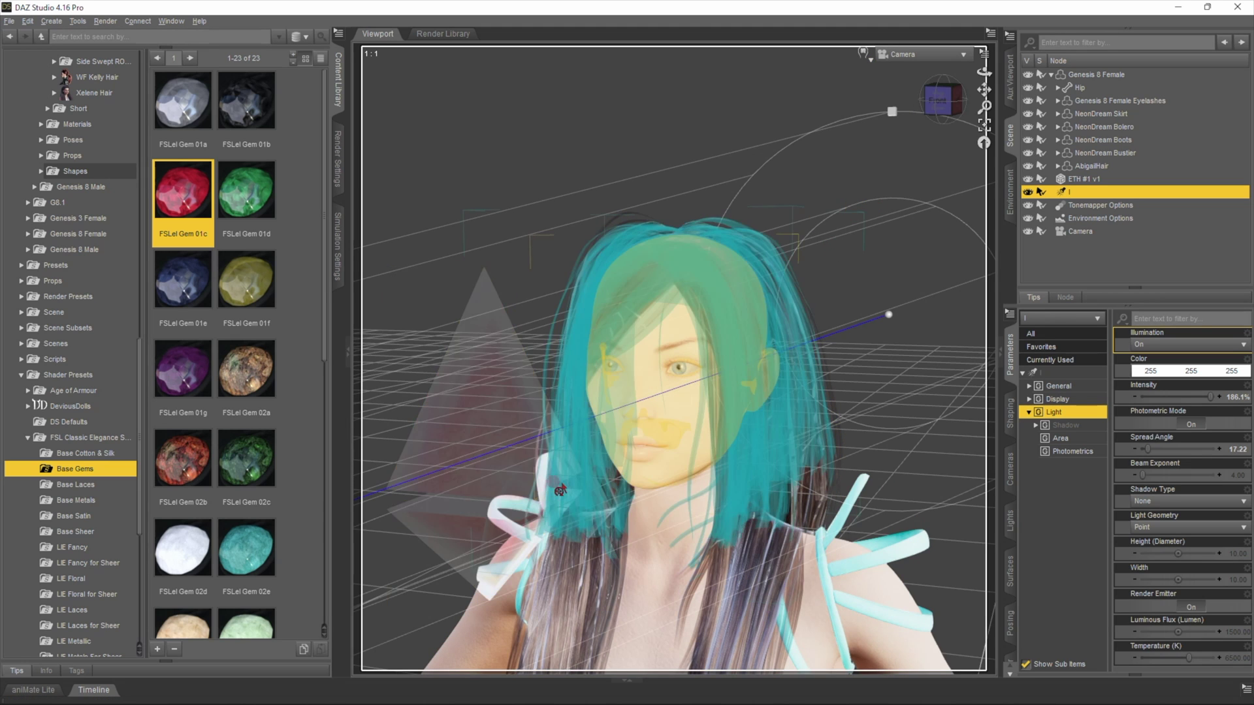
pyautogui.scroll(-2, 561, 490)
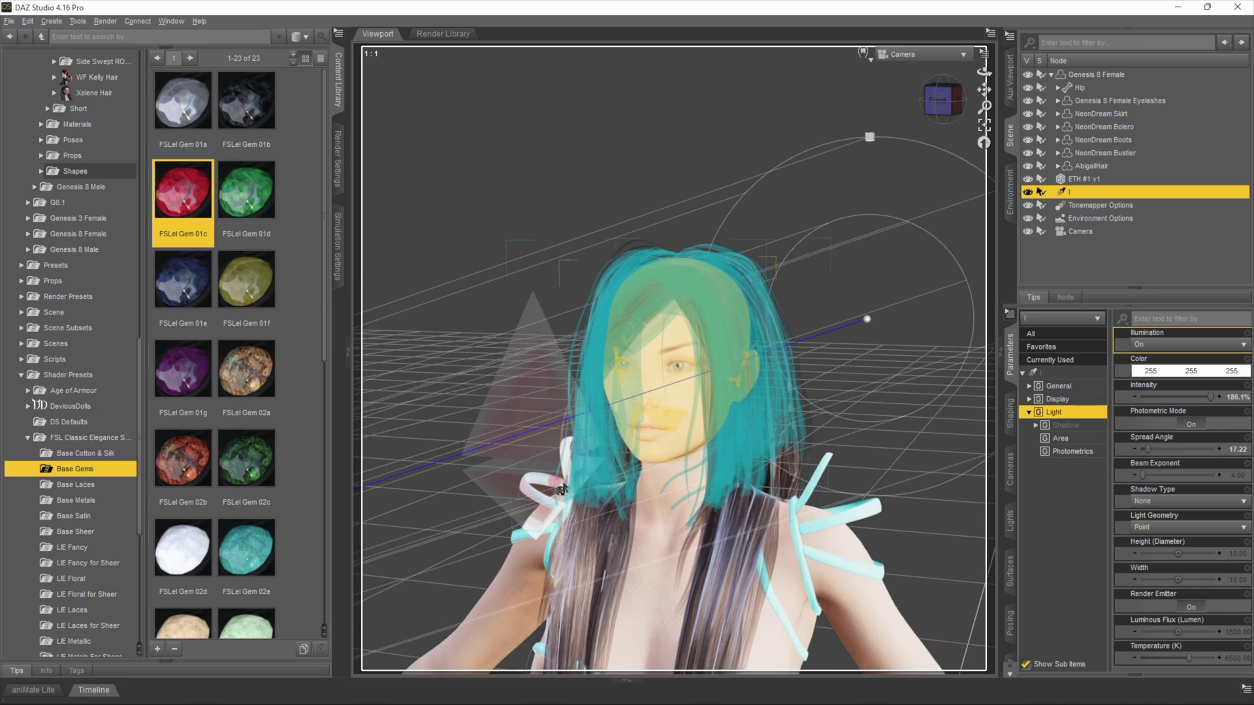
pyautogui.scroll(2, 516, 535)
# In Perspective View, move the ETH model farther in front of the figure's face, to a Z Translate of 47.17
pyautogui.click(917, 54)
pyautogui.click(891, 62)
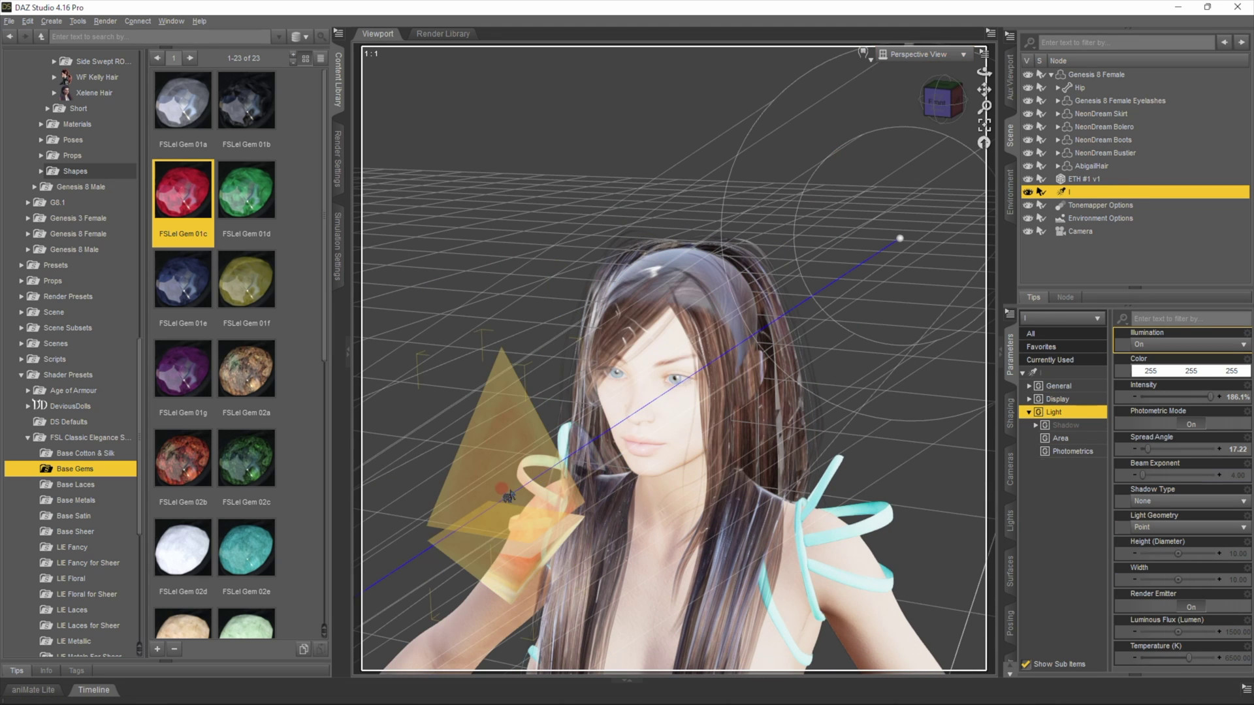
pyautogui.click(503, 489)
pyautogui.click(944, 82)
pyautogui.scroll(-5, 743, 485)
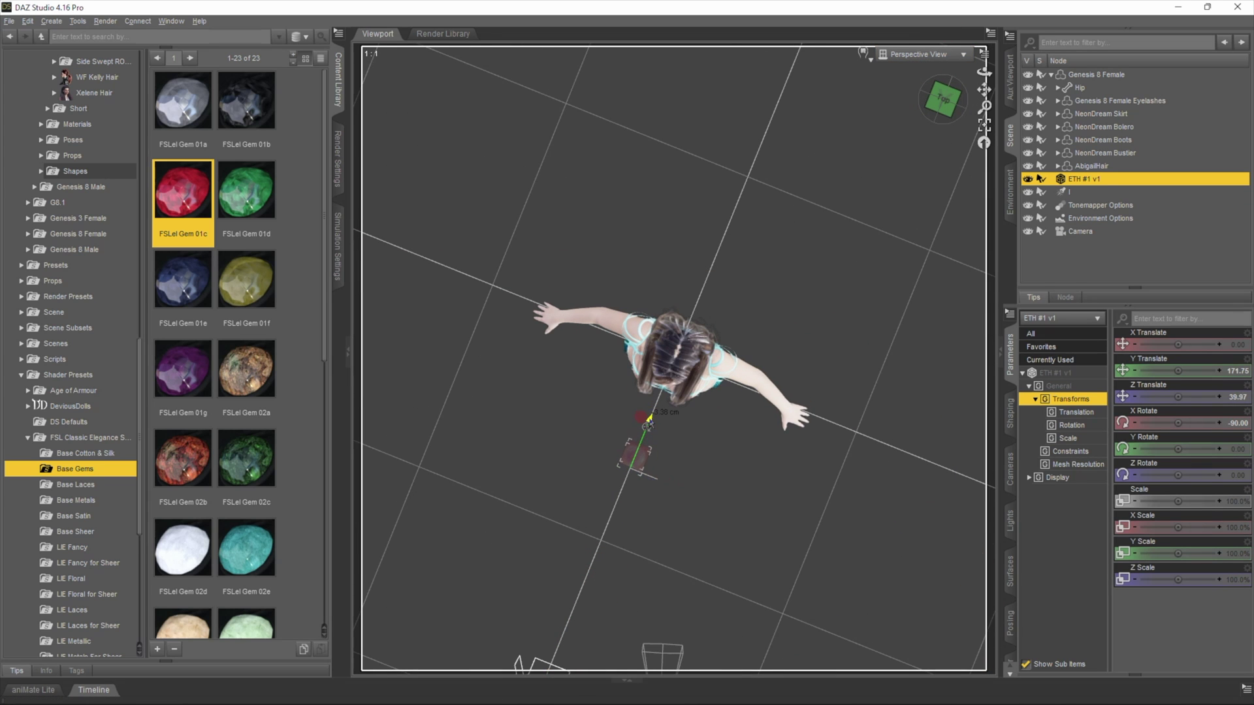
pyautogui.moveTo(943, 99); pyautogui.dragTo(844, 116)
# Look through the spotlight and set its Spread Angle to 21.91 and Beam Exponent to 29.41
pyautogui.click(909, 53)
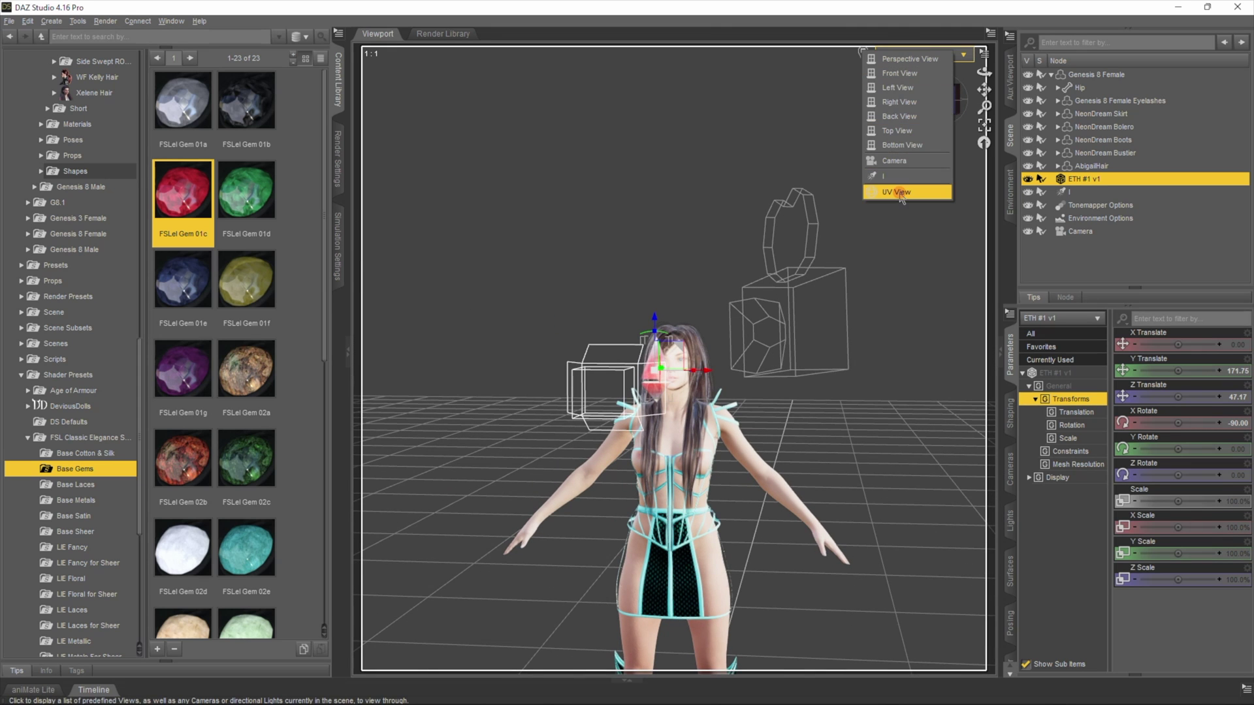
pyautogui.click(904, 189)
pyautogui.click(1069, 191)
pyautogui.moveTo(1147, 449)
pyautogui.mouseDown()
pyautogui.moveTo(1138, 444)
pyautogui.moveTo(1150, 444)
pyautogui.mouseUp()
pyautogui.moveTo(1142, 475); pyautogui.dragTo(1162, 470)
# Return to the Camera view and switch the viewport draw style to NVIDIA Iray
pyautogui.click(909, 54)
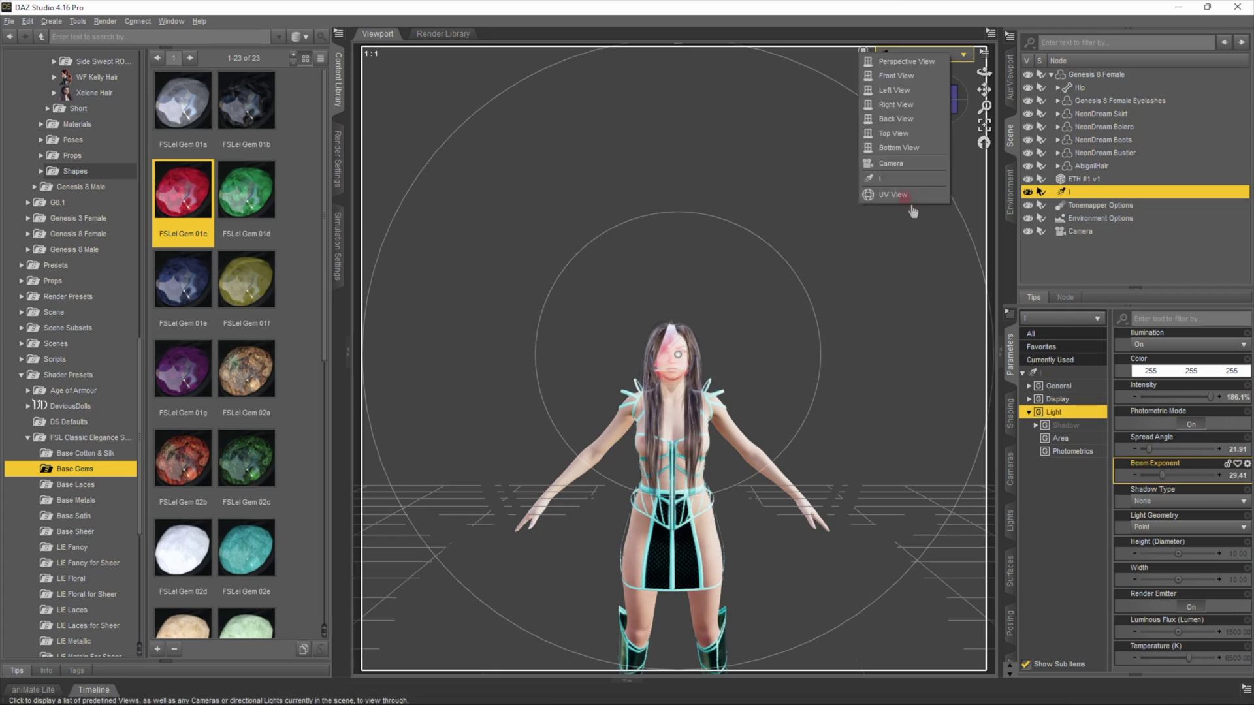
pyautogui.click(897, 163)
pyautogui.click(864, 54)
pyautogui.click(859, 220)
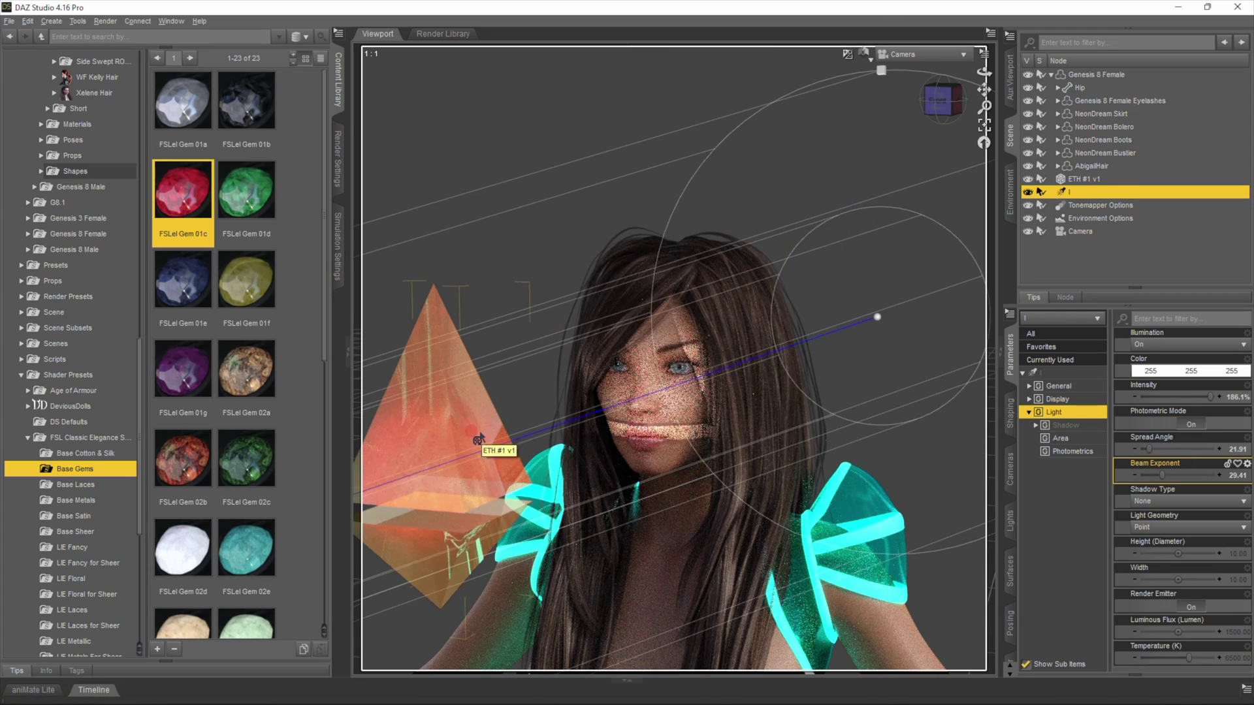
# Scale the ETH model down to 46.2% and switch the viewport draw style to Texture Shaded
pyautogui.click(386, 468)
pyautogui.moveTo(395, 460); pyautogui.dragTo(344, 510)
pyautogui.click(906, 51)
pyautogui.click(864, 54)
pyautogui.click(869, 177)
pyautogui.moveTo(396, 461); pyautogui.dragTo(359, 497)
# Look through the spotlight and lower the ETH model over the face to a Y Translate of 169.49
pyautogui.click(930, 54)
pyautogui.click(932, 181)
pyautogui.moveTo(670, 331); pyautogui.dragTo(659, 343)
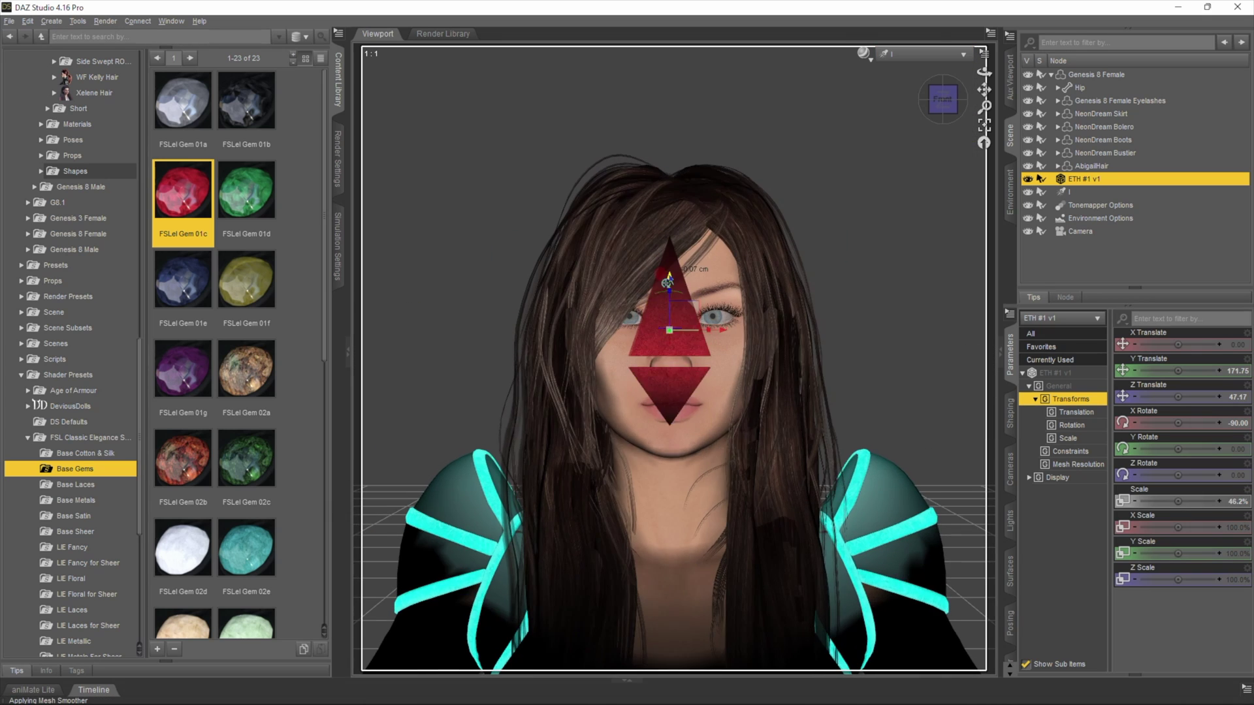
pyautogui.moveTo(669, 277); pyautogui.dragTo(669, 320)
# Preview the scene through the Camera in NVIDIA Iray and nudge the ETH model to X Translate 0.21 and Y Translate 170.73
pyautogui.click(920, 53)
pyautogui.click(901, 115)
pyautogui.click(863, 52)
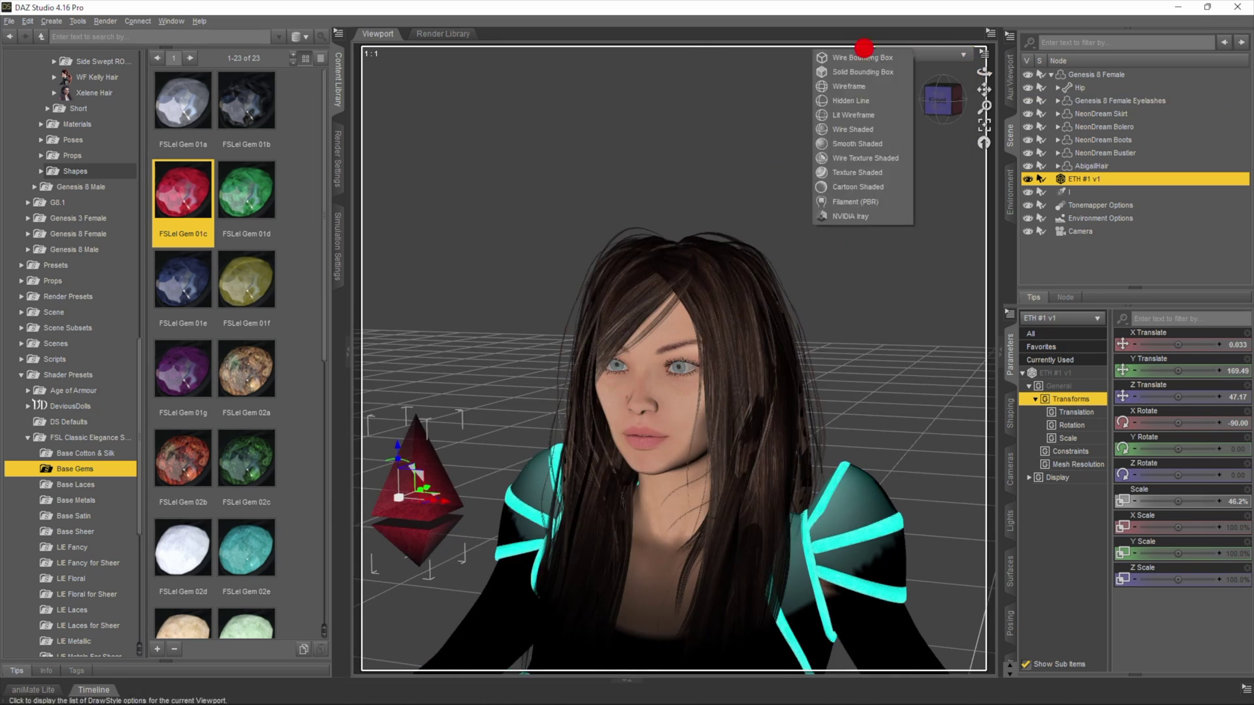
pyautogui.click(878, 216)
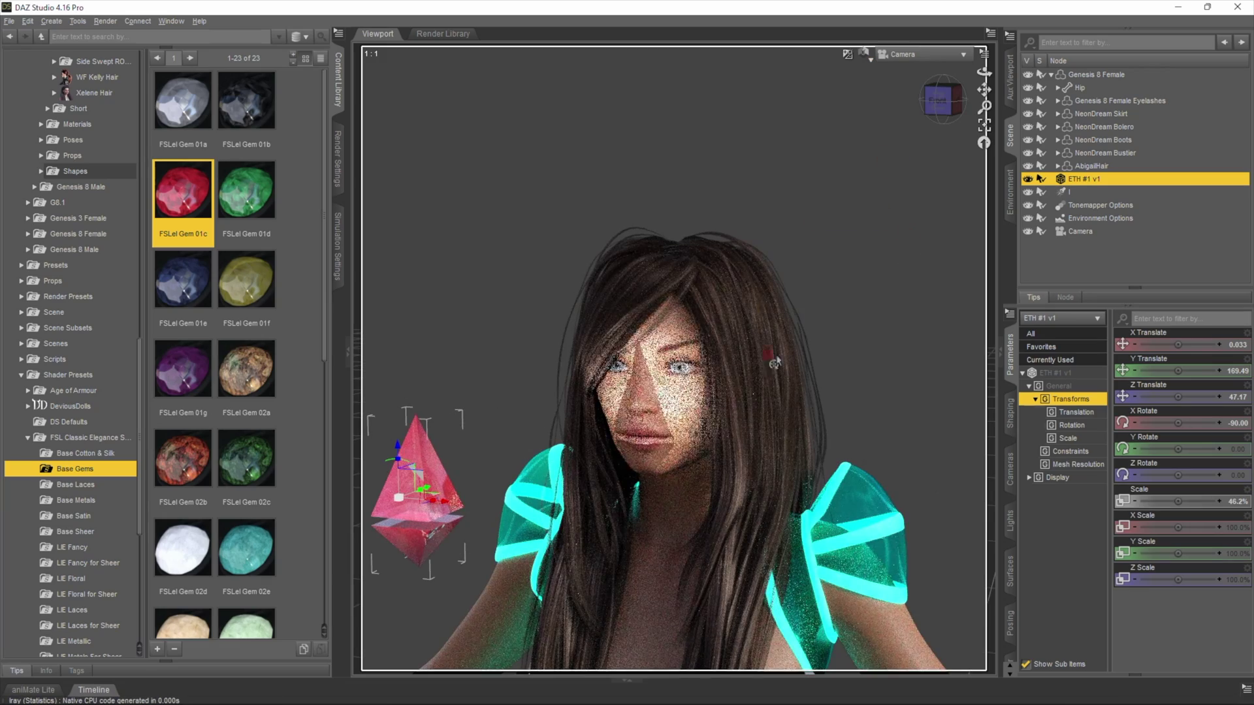
pyautogui.moveTo(396, 448); pyautogui.dragTo(396, 443)
pyautogui.moveTo(442, 480); pyautogui.dragTo(445, 480)
# Apply the snowy mountains HDR render preset from the First_Bastion environments
pyautogui.scroll(18, 70, 392)
pyautogui.click(69, 419)
pyautogui.click(27, 419)
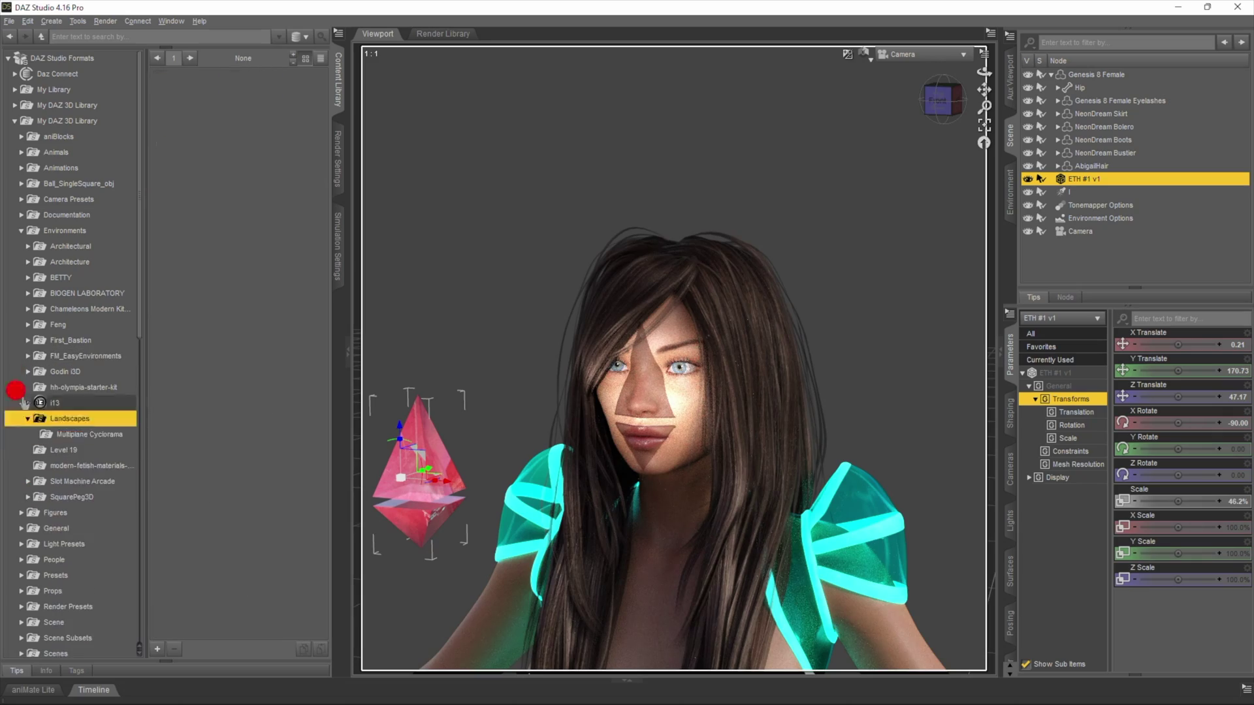
pyautogui.click(28, 418)
pyautogui.click(27, 356)
pyautogui.click(85, 371)
pyautogui.doubleClick(183, 369)
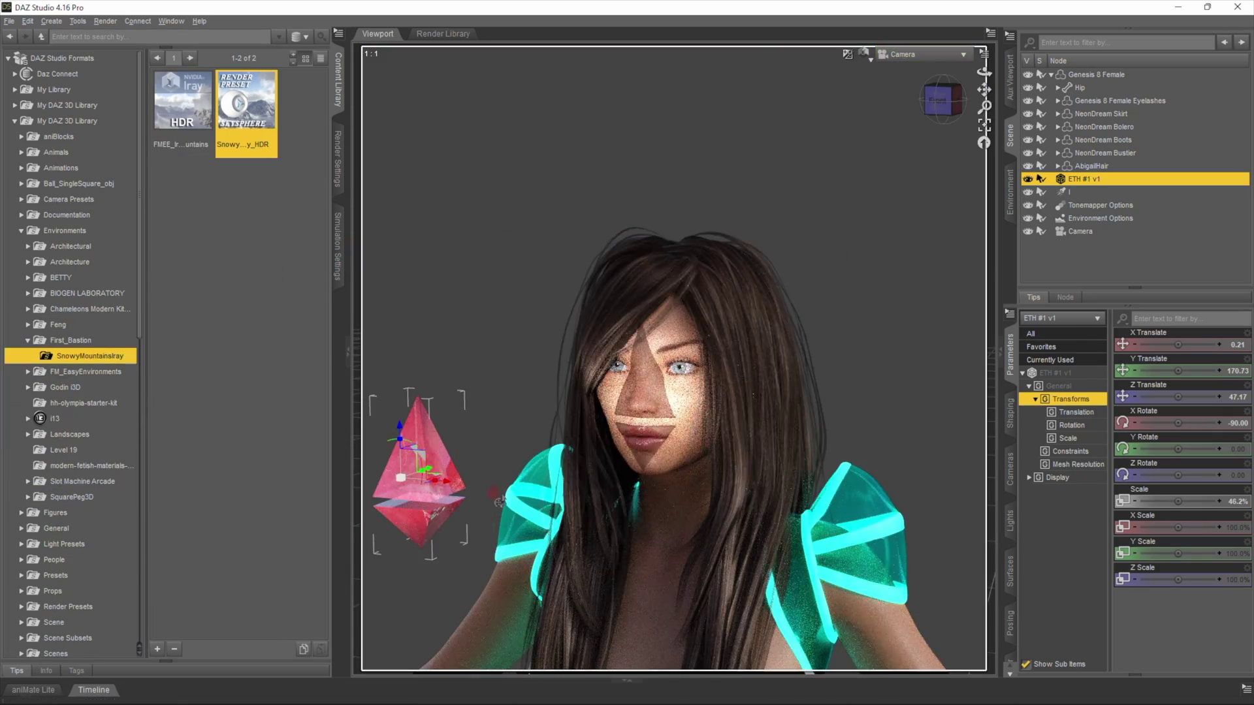
# Move the ETH model to X Translate 2.45 and Y Translate 174.35, and light the scene with the Free HDRI Set's Butterfly preset at Dome Rotation 270
pyautogui.moveTo(421, 444); pyautogui.dragTo(451, 403)
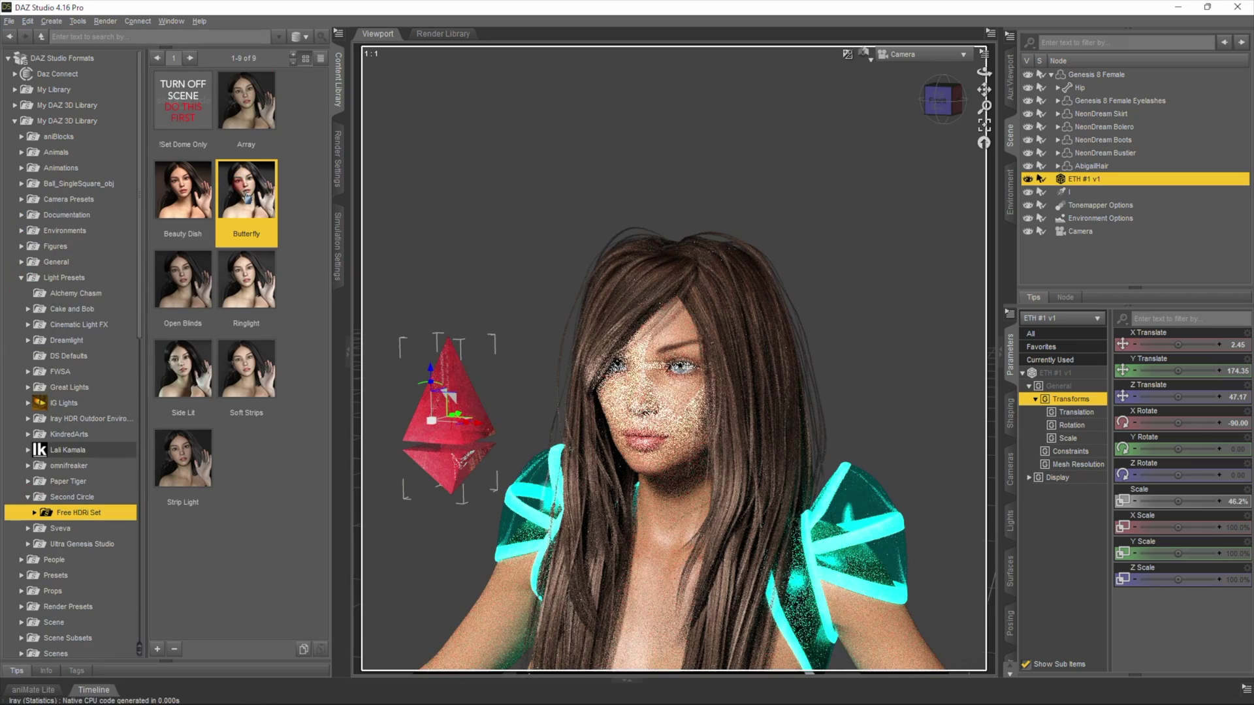
pyautogui.click(35, 513)
pyautogui.click(51, 529)
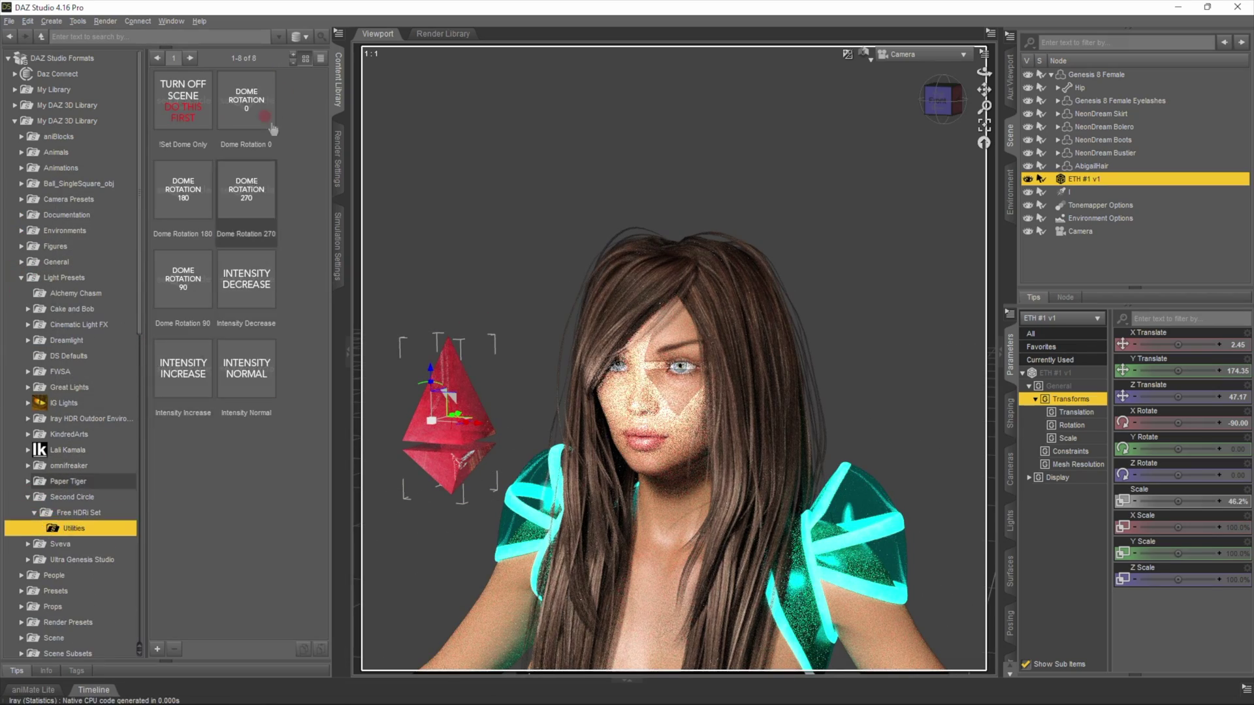
pyautogui.doubleClick(184, 191)
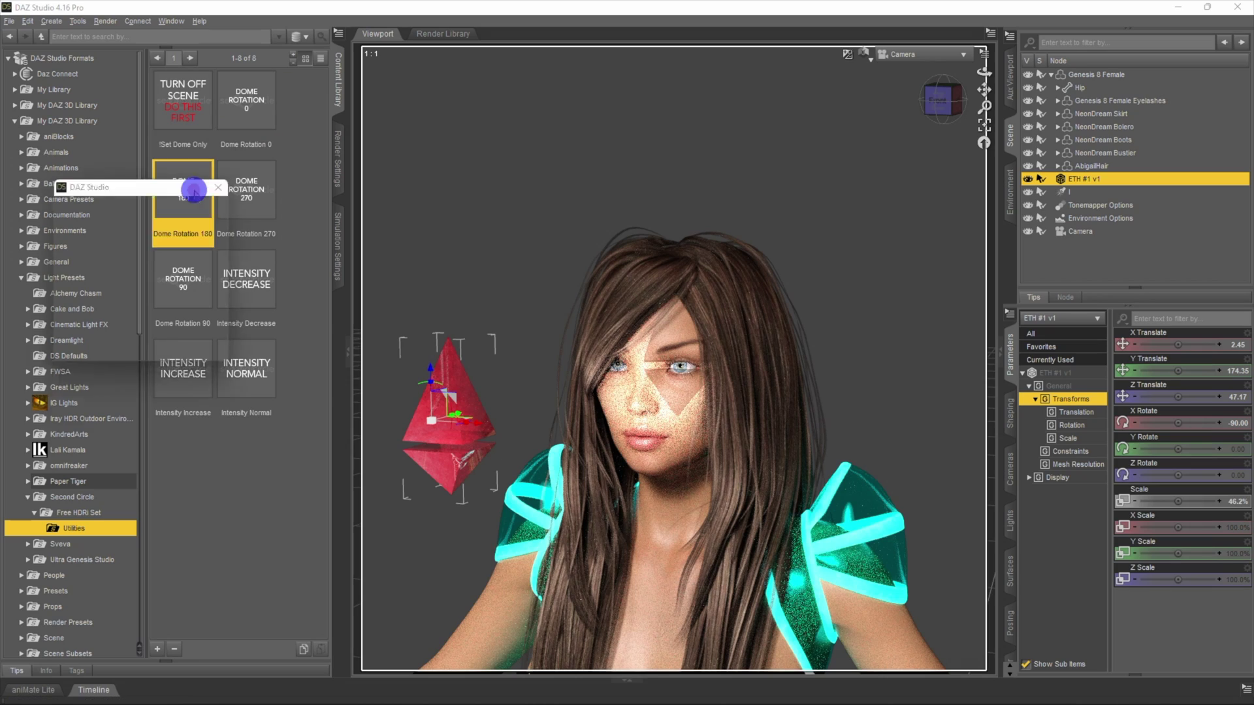
pyautogui.doubleClick(260, 203)
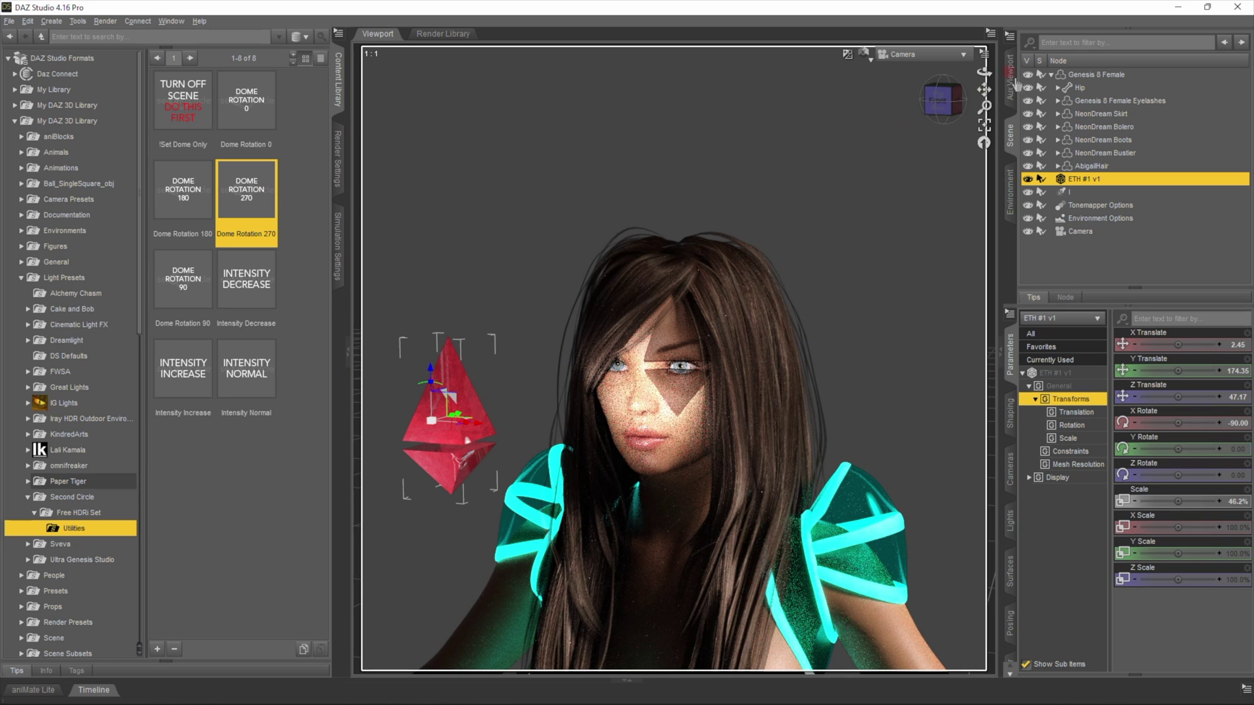
# Set the render's pixel size to 2000 x 2000 and render the current frame
pyautogui.click(338, 160)
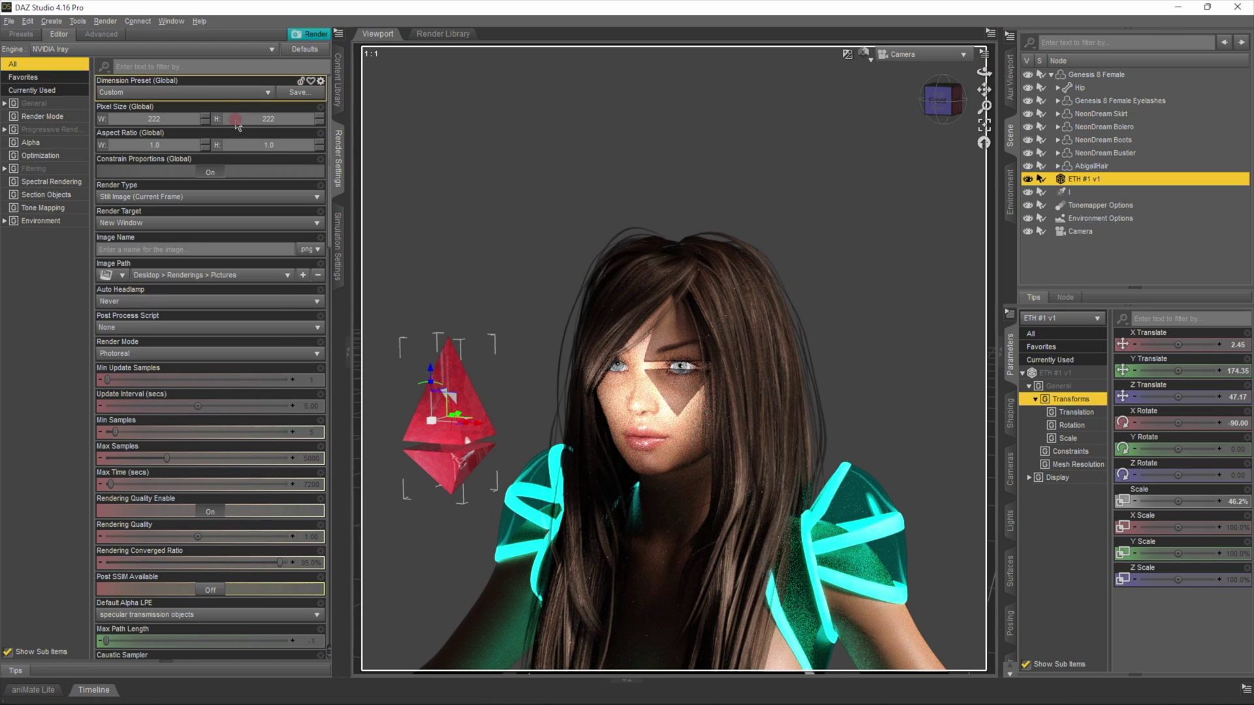
pyautogui.hotkey('ctrl', 'r')
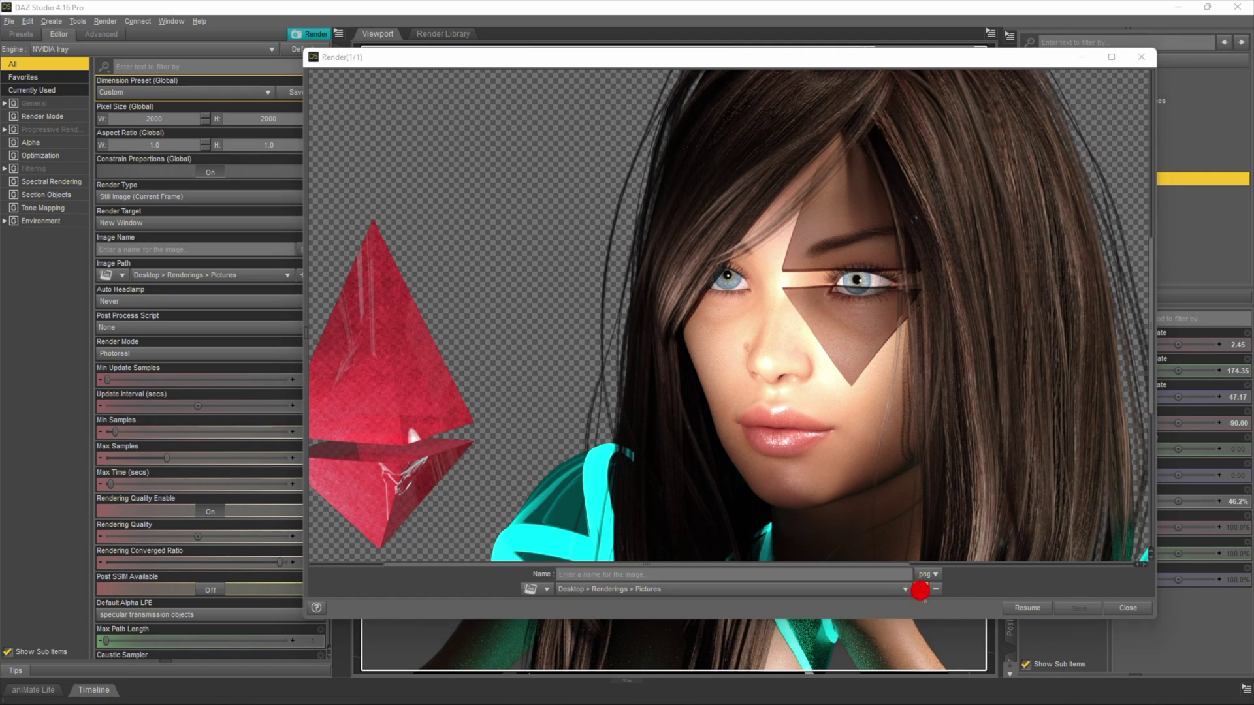
# Check the finished render and save it as a PNG named ETH Watch #1 in a new Pictures subfolder called Collecton NFT
pyautogui.click(921, 589)
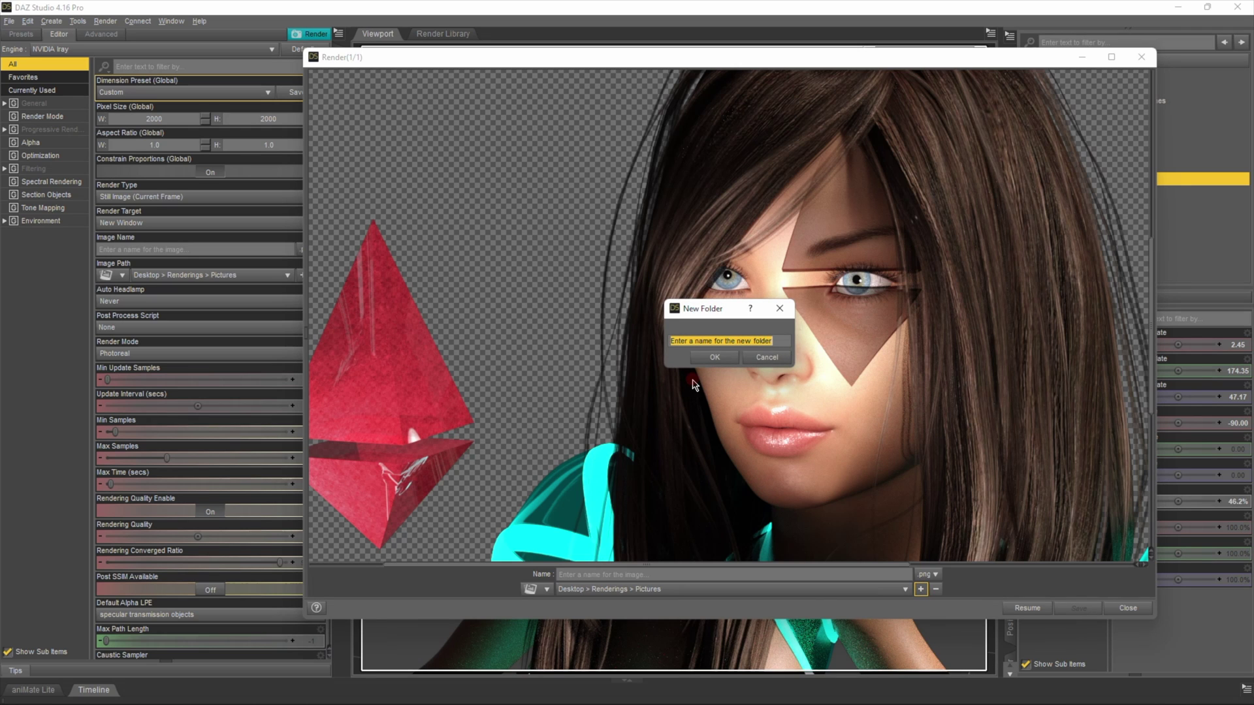
pyautogui.write('Collecton N')
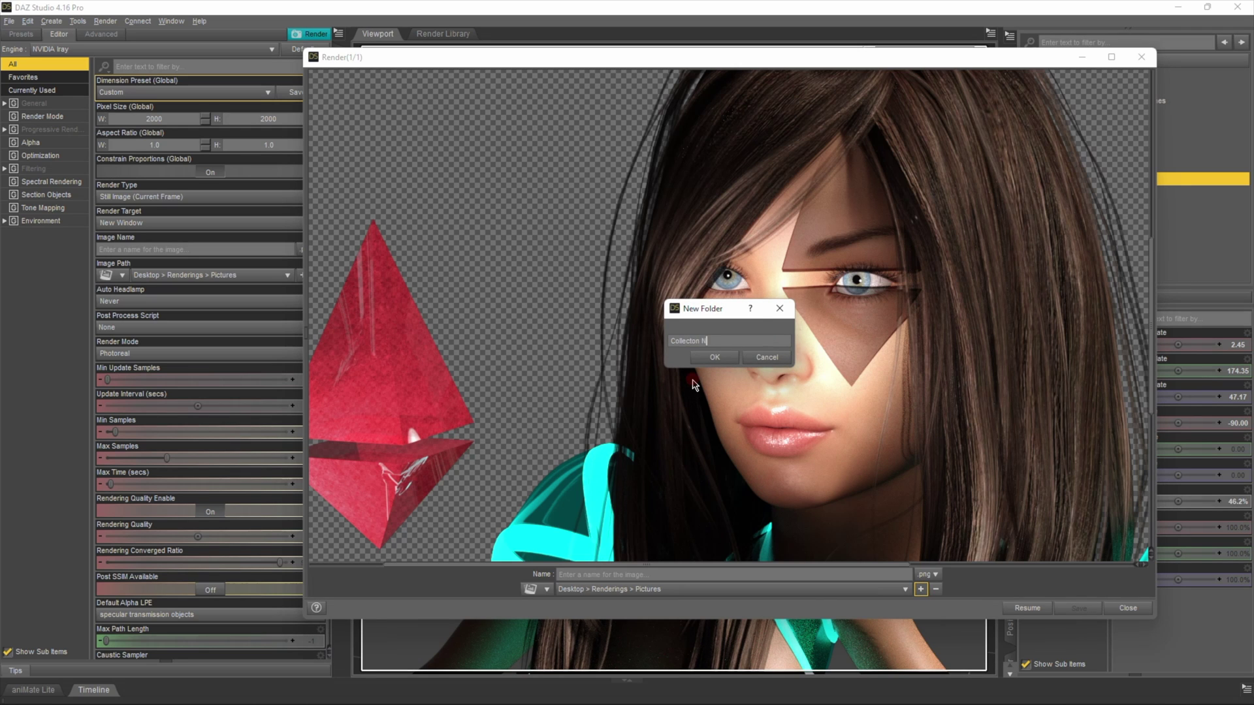
pyautogui.click(715, 359)
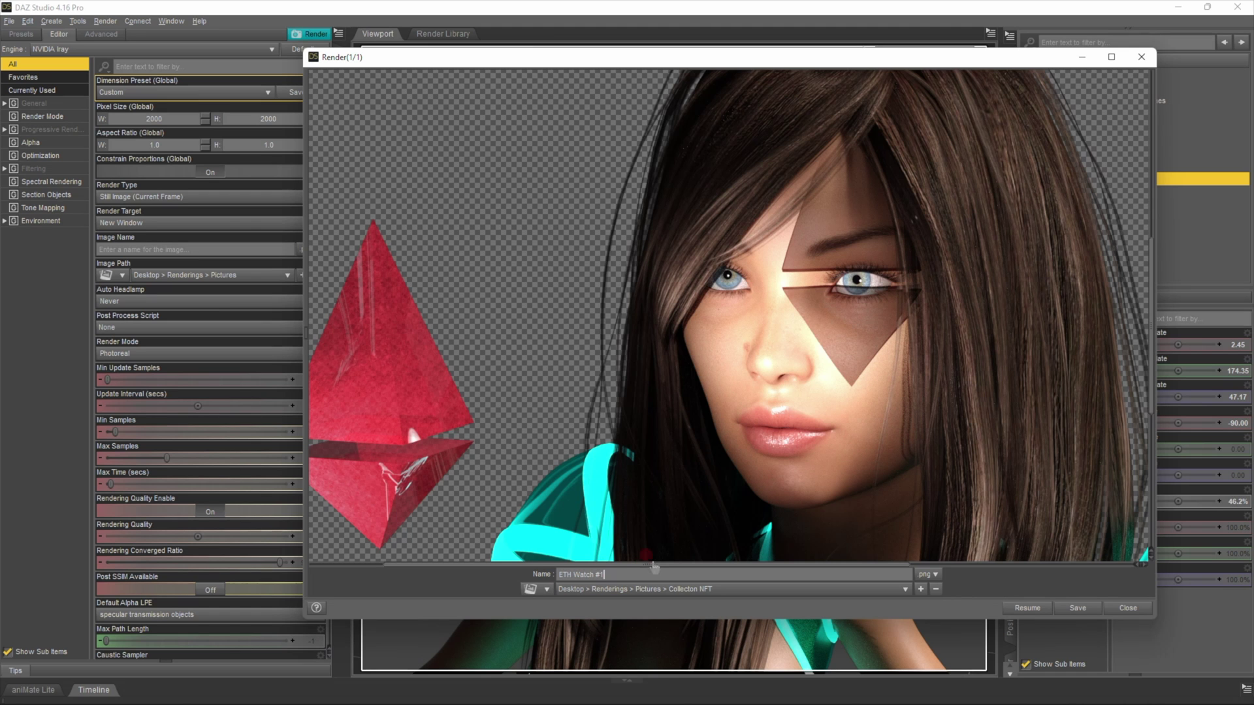
pyautogui.scroll(-10, 654, 513)
pyautogui.scroll(12, 656, 483)
pyautogui.scroll(-11, 658, 460)
pyautogui.scroll(10, 659, 459)
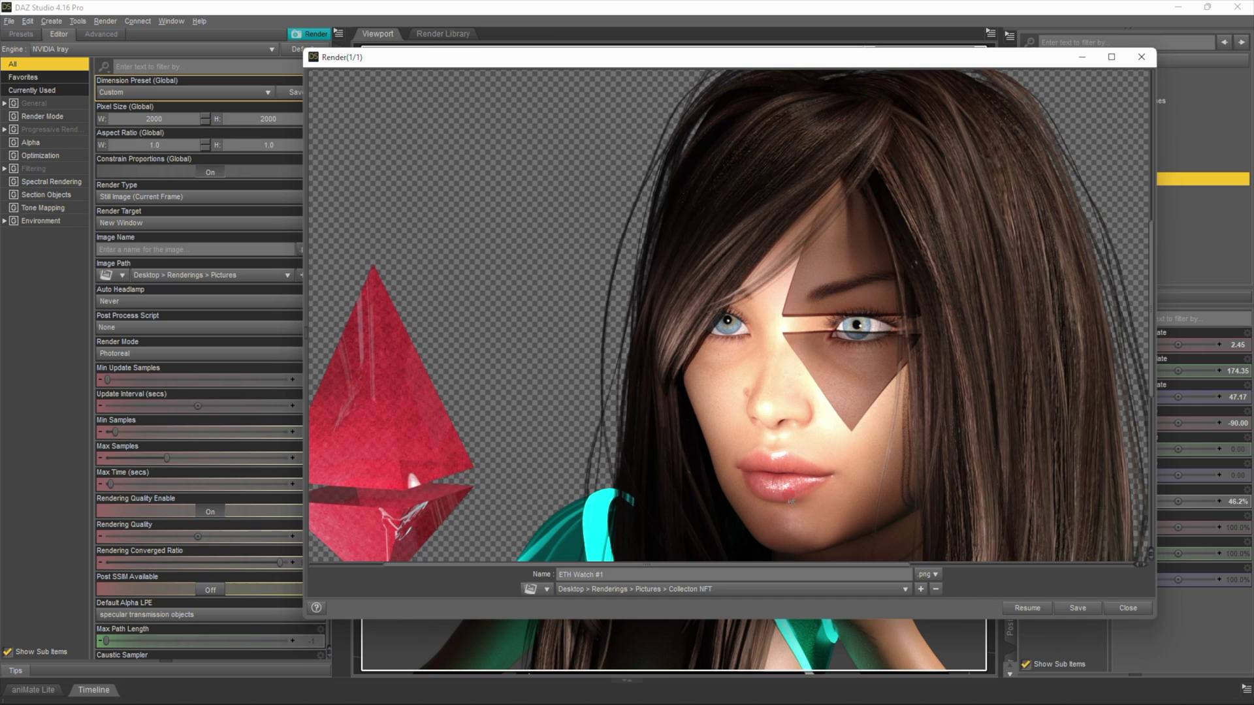
pyautogui.hscroll(1, 791, 501)
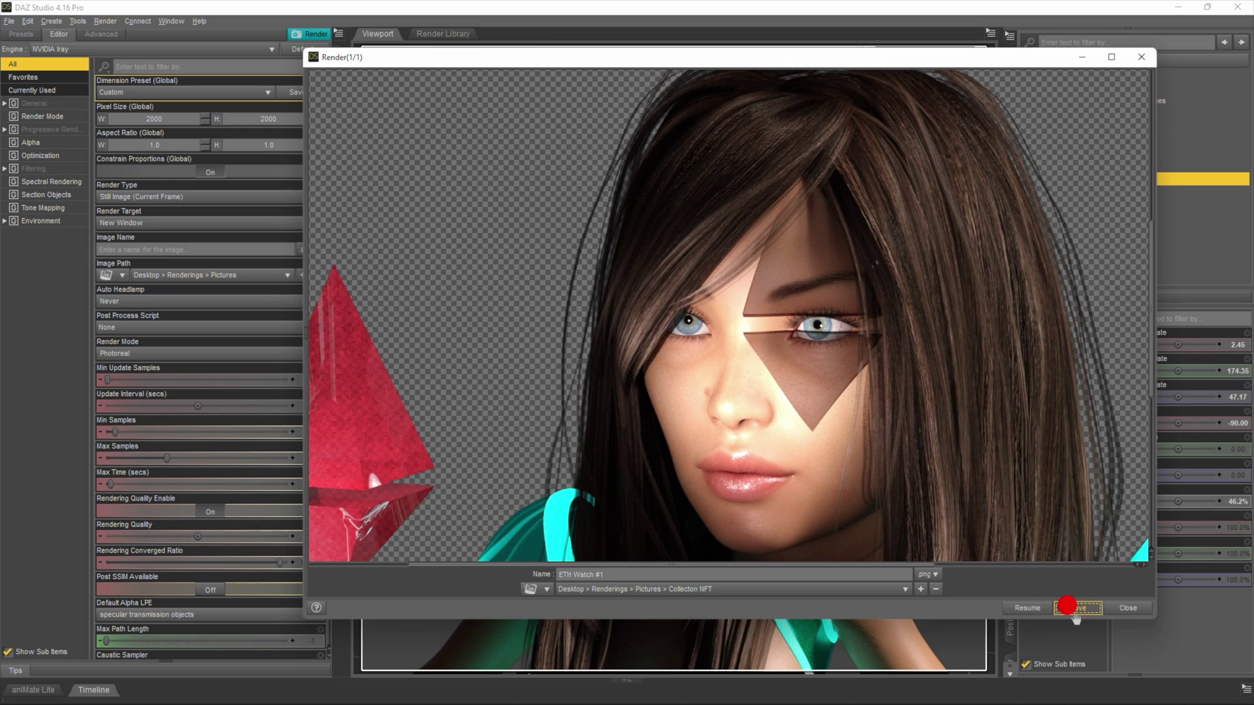
pyautogui.press('Return')
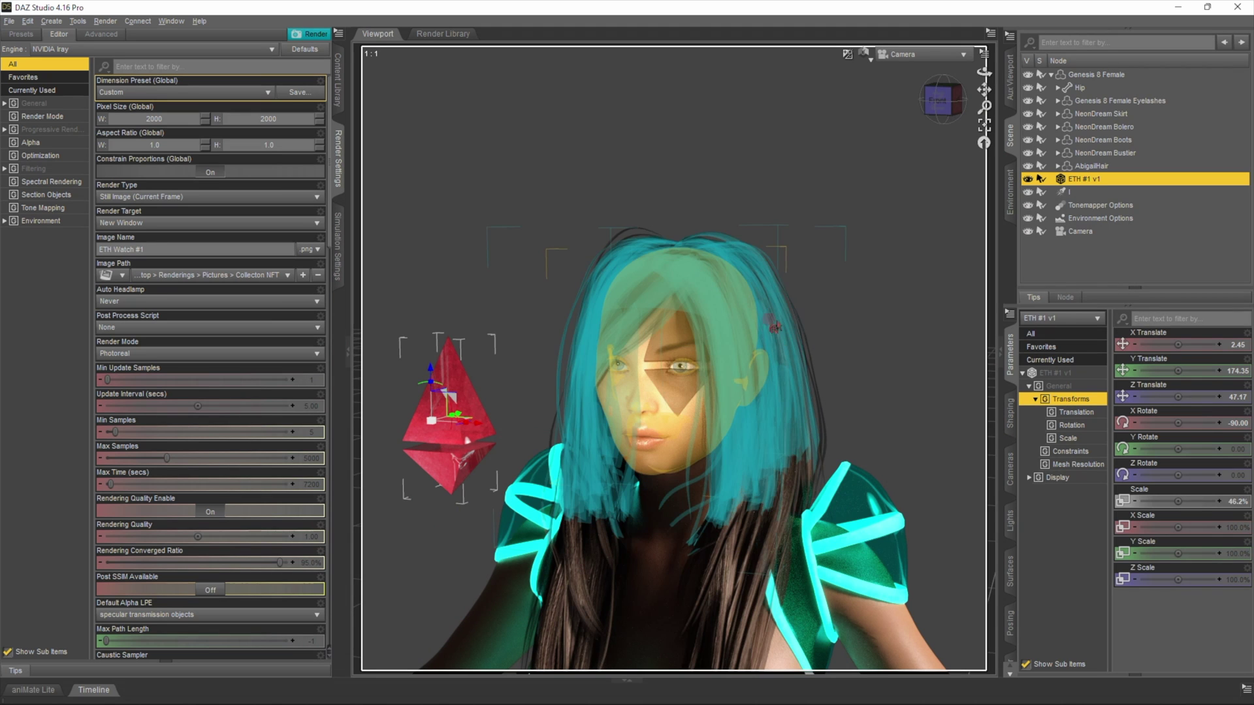
pyautogui.click(731, 289)
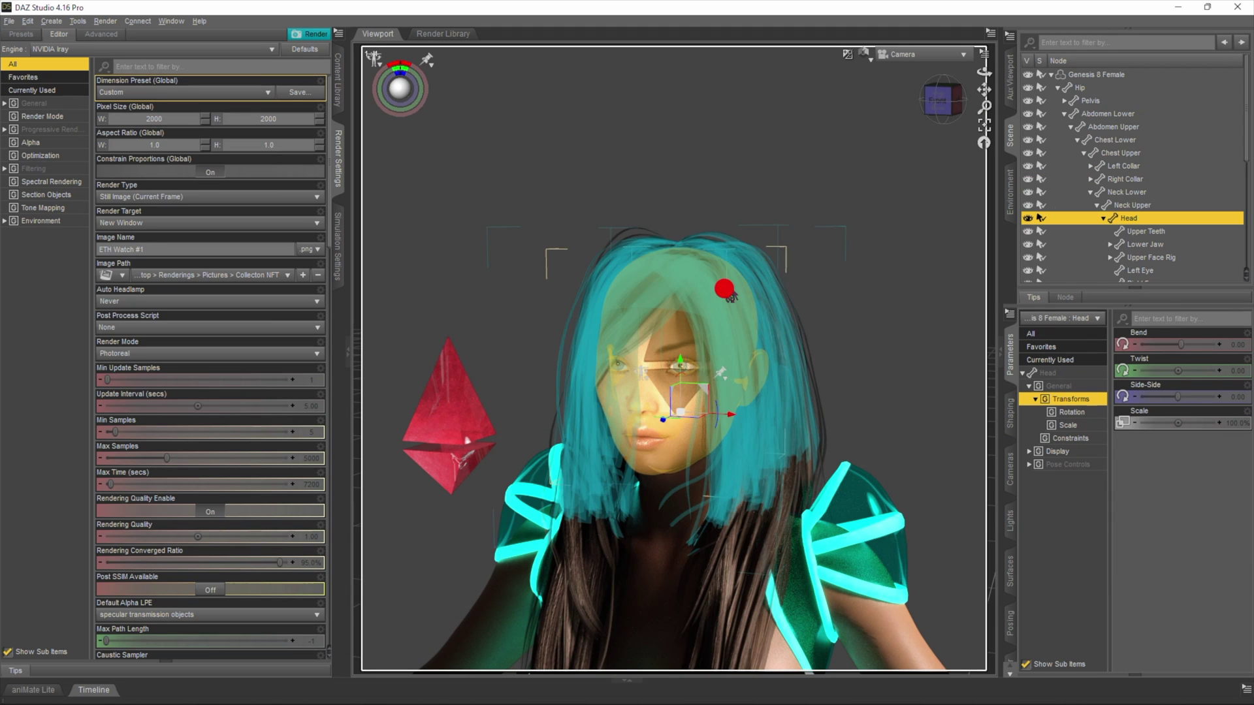
pyautogui.click(1028, 219)
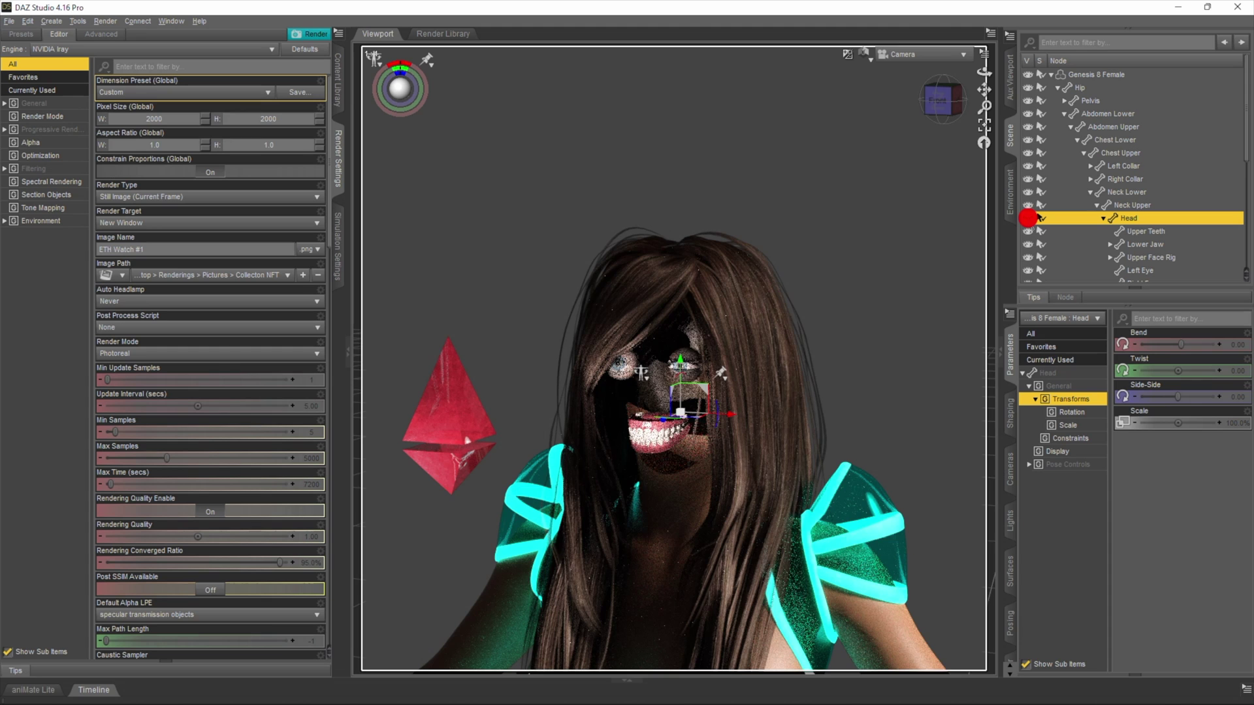
pyautogui.click(1027, 219)
# Delete AbigailHair from the scene and switch the viewport draw style to Texture Shaded
pyautogui.click(1057, 88)
pyautogui.click(1082, 166)
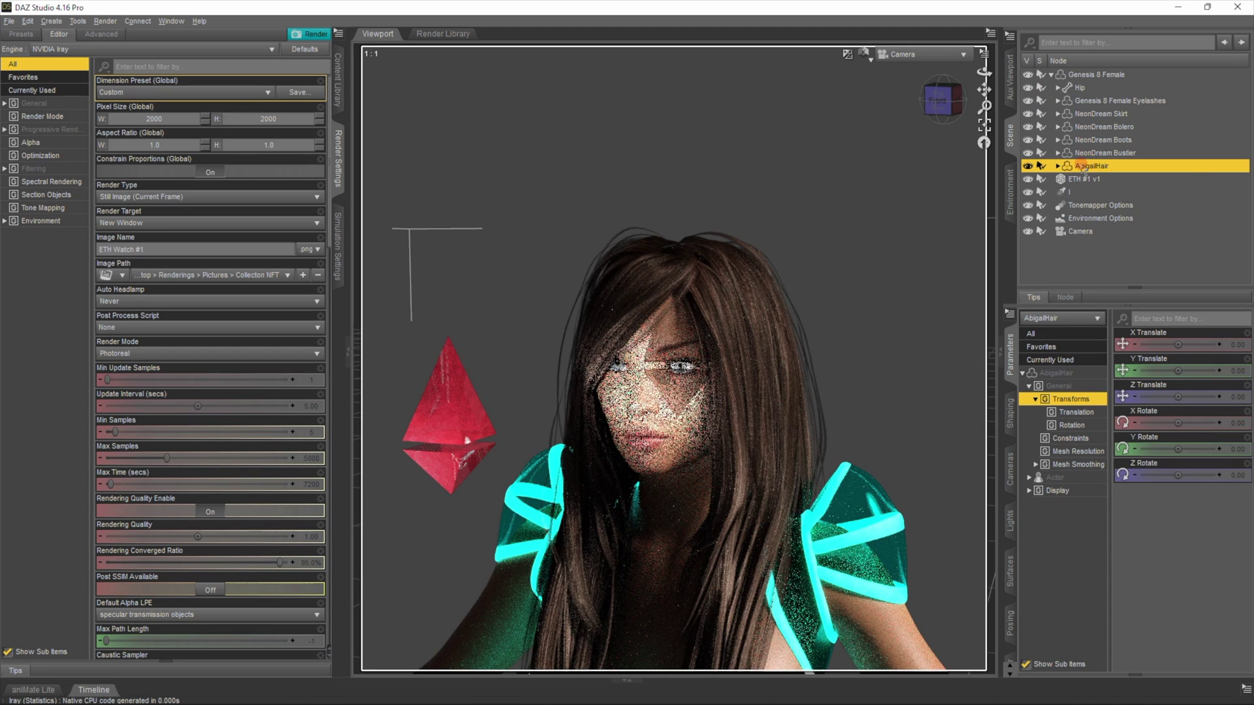
pyautogui.rightClick(1084, 167)
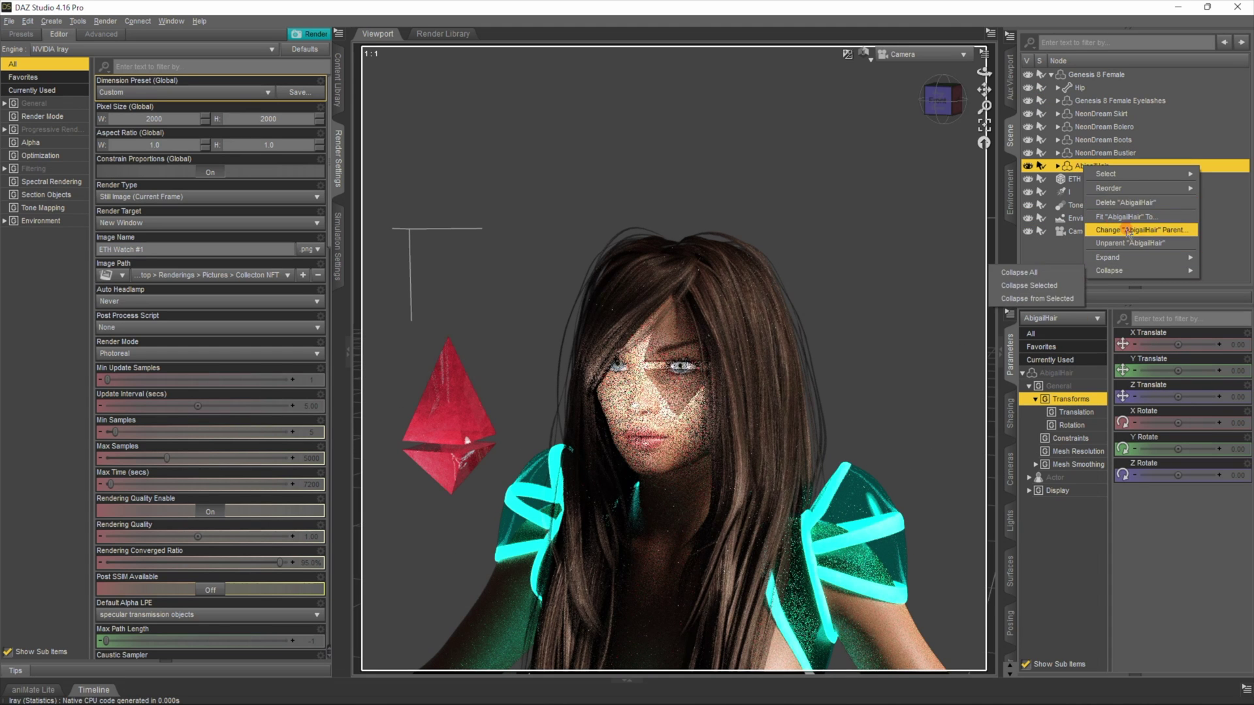
pyautogui.click(1118, 203)
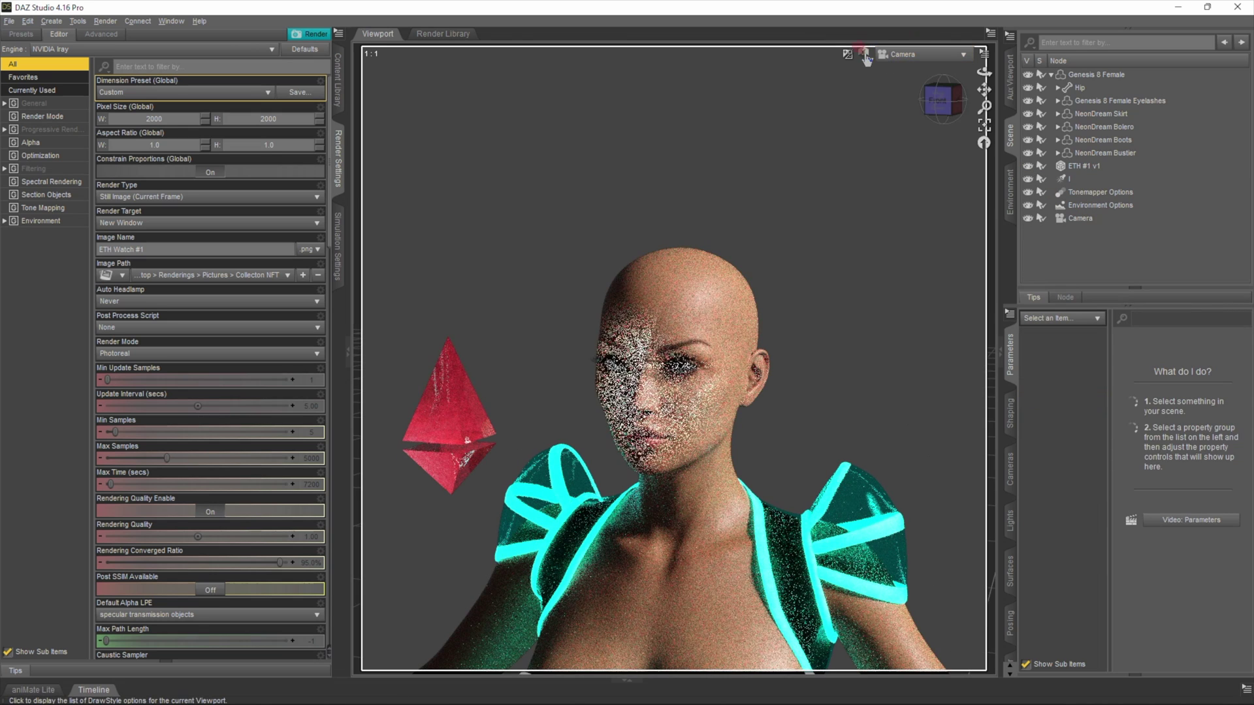
pyautogui.click(864, 53)
pyautogui.click(861, 177)
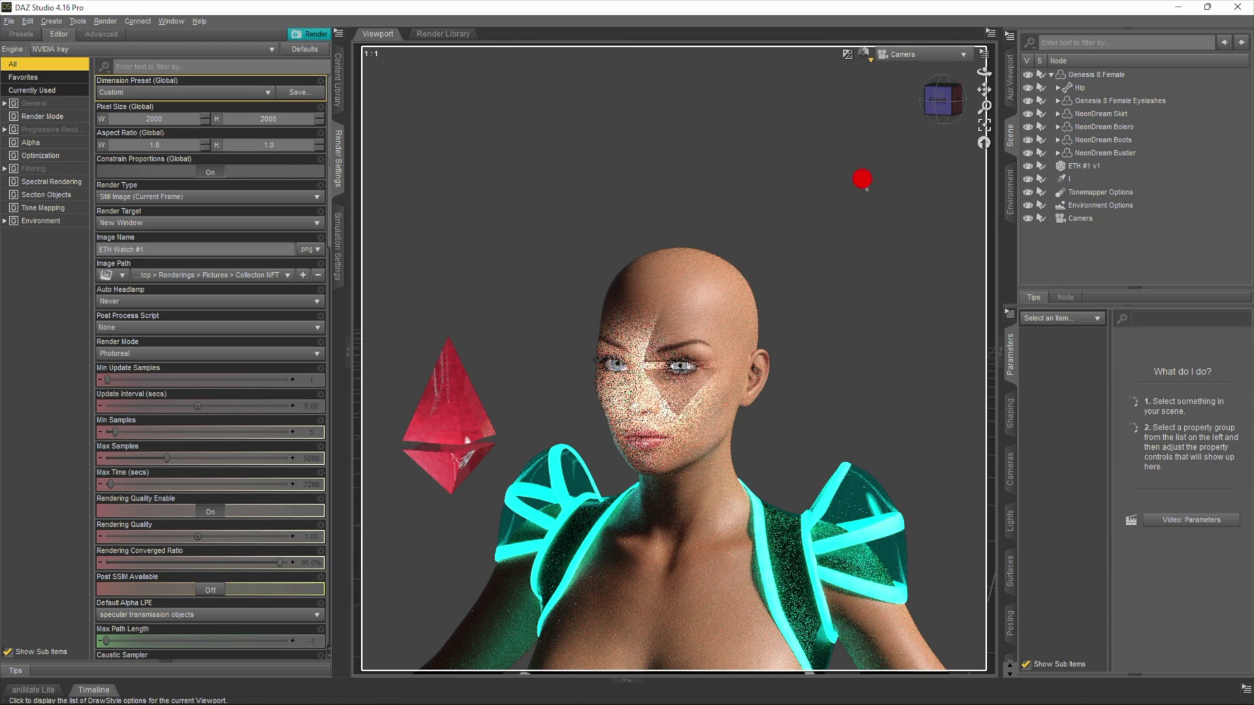
# Load the short dForce Togatta Hair for Genesis 8 Female onto the figure
pyautogui.click(637, 313)
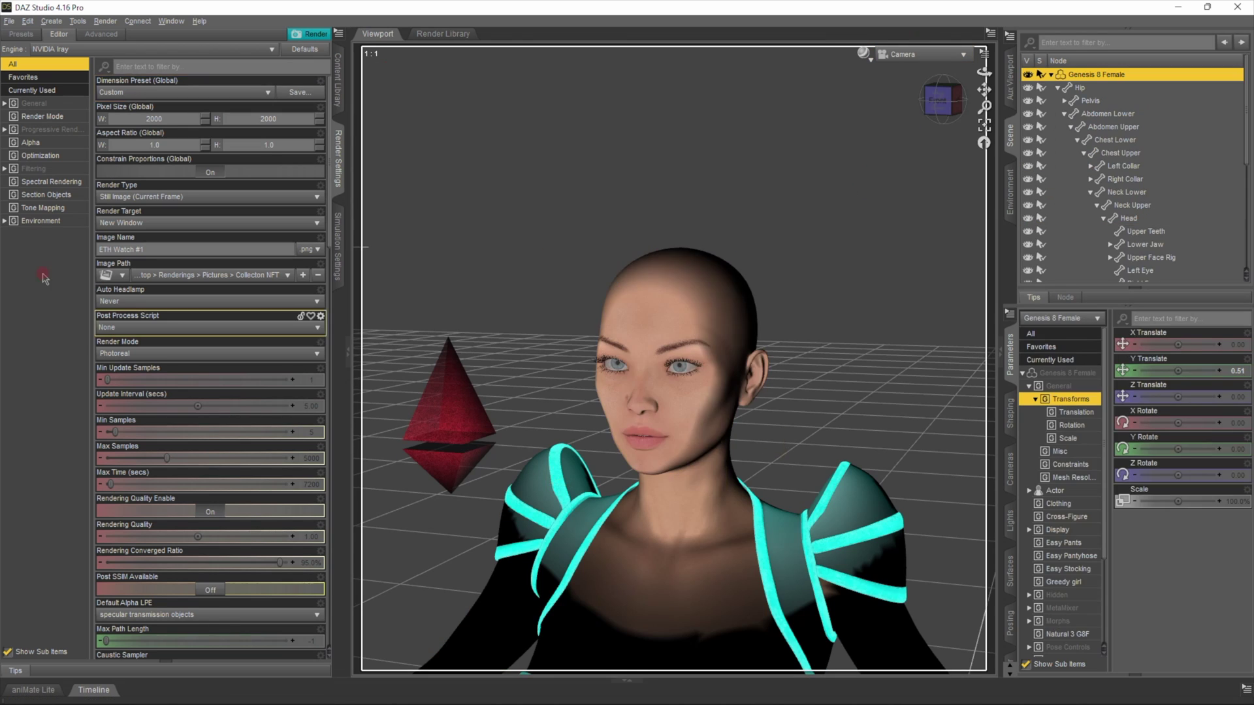
pyautogui.click(338, 78)
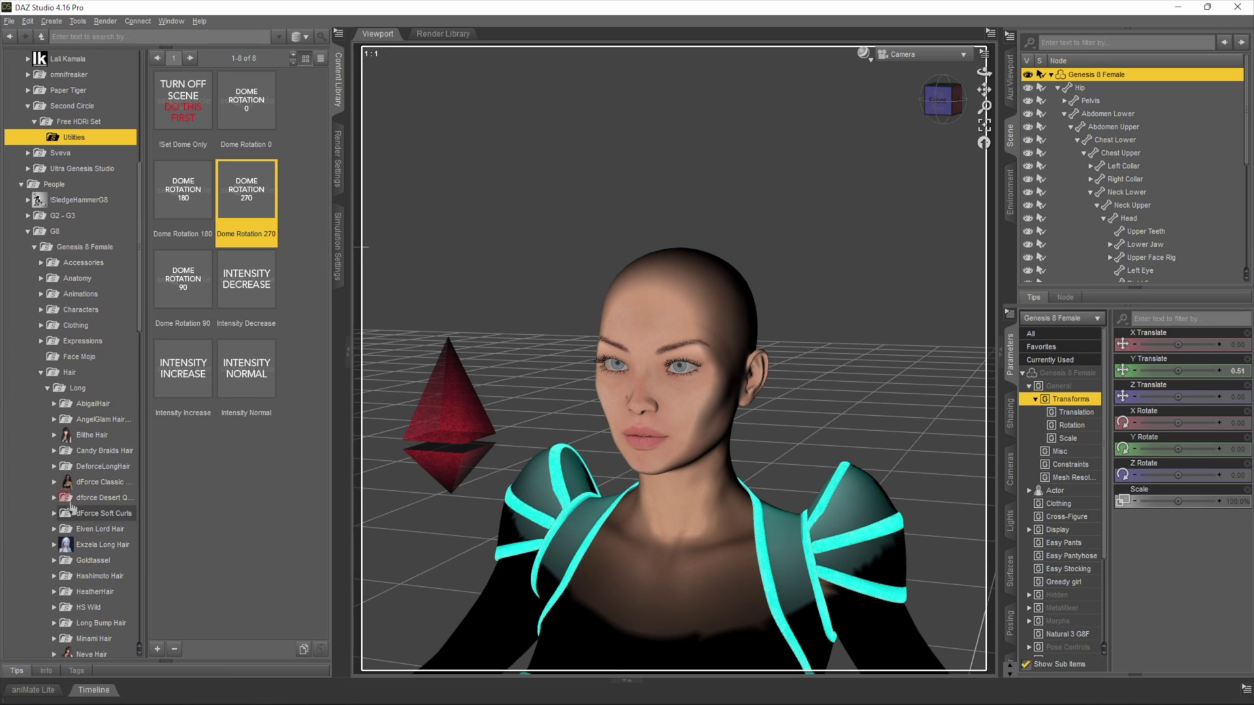
pyautogui.click(47, 374)
pyautogui.click(47, 389)
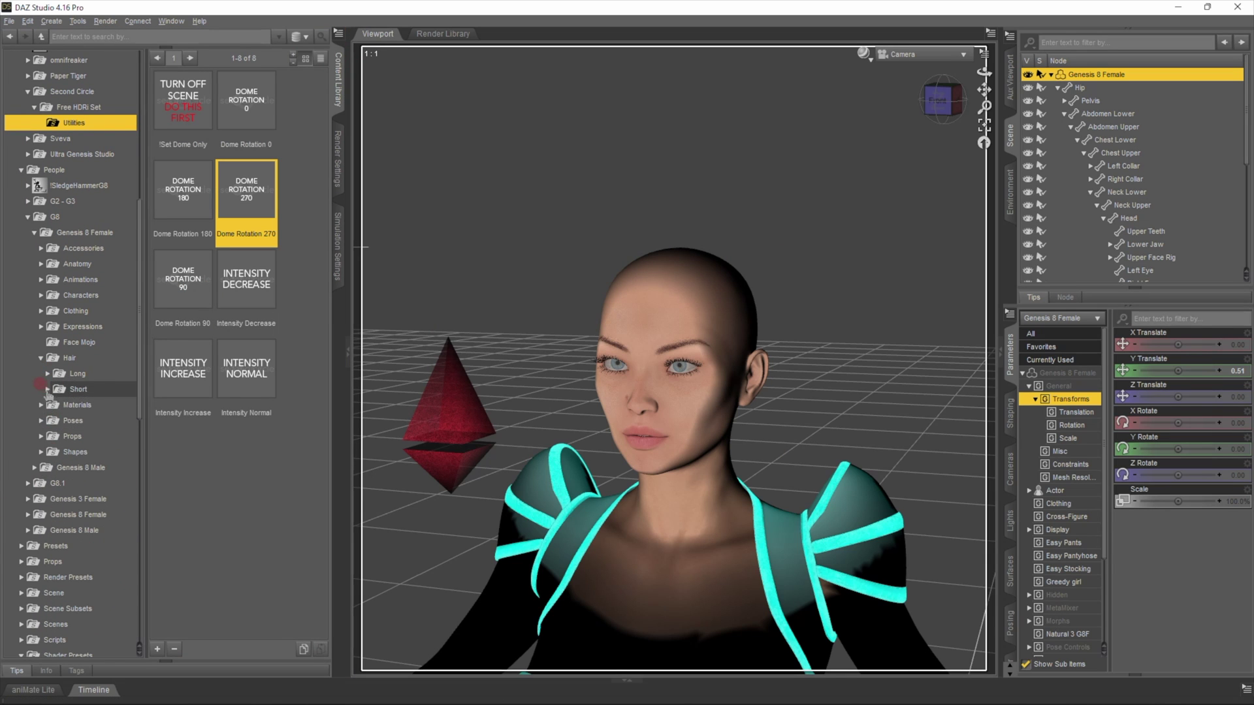
pyautogui.click(98, 420)
pyautogui.doubleClick(187, 203)
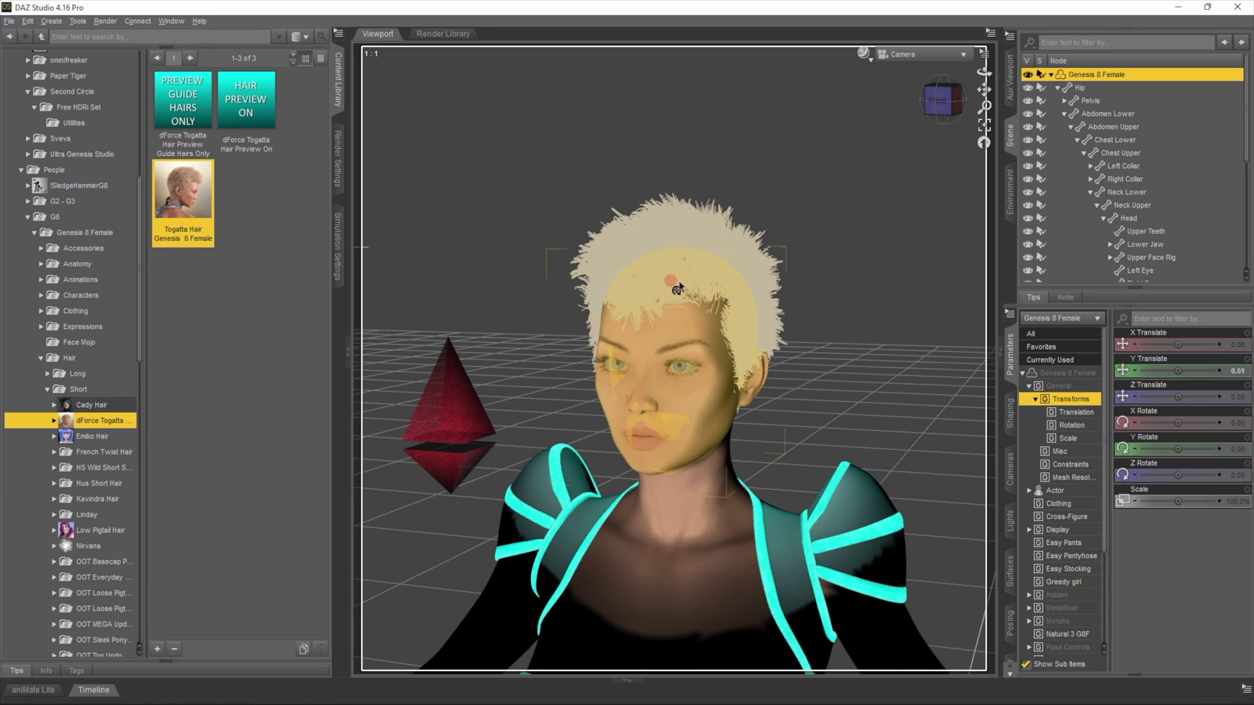
# Run a dForce simulation on the current frame to settle the new hair
pyautogui.click(338, 269)
pyautogui.click(29, 65)
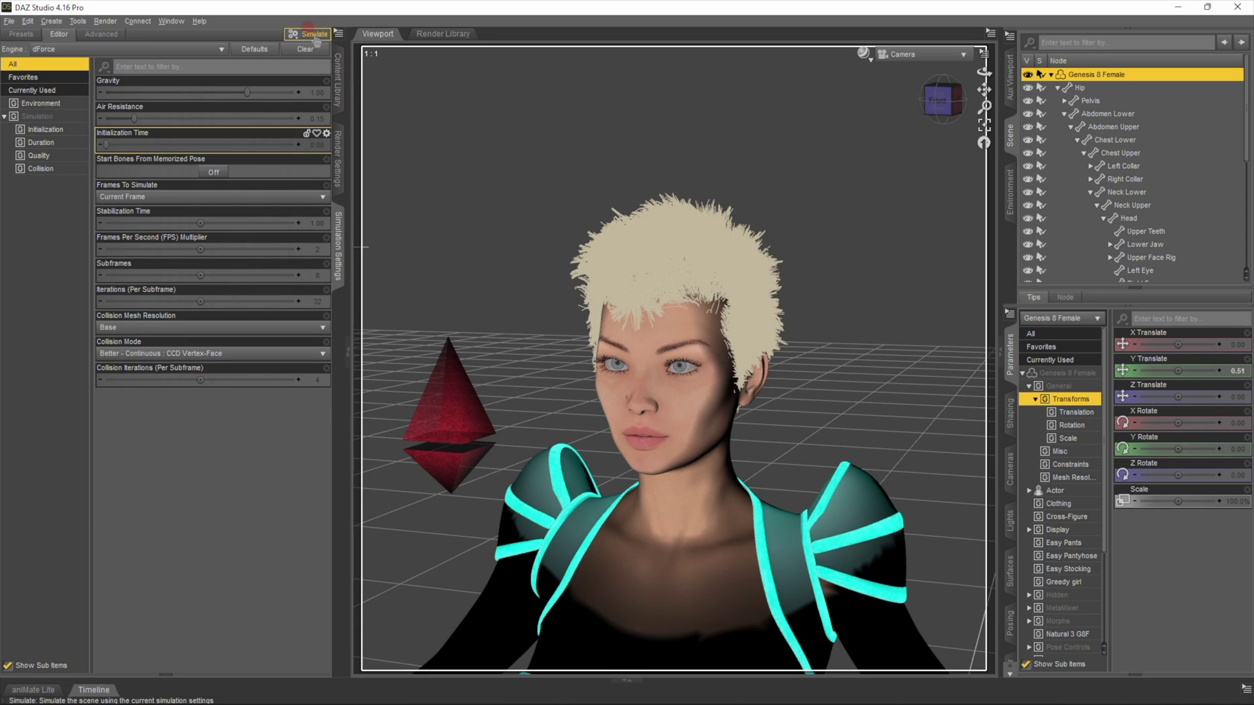
pyautogui.click(315, 35)
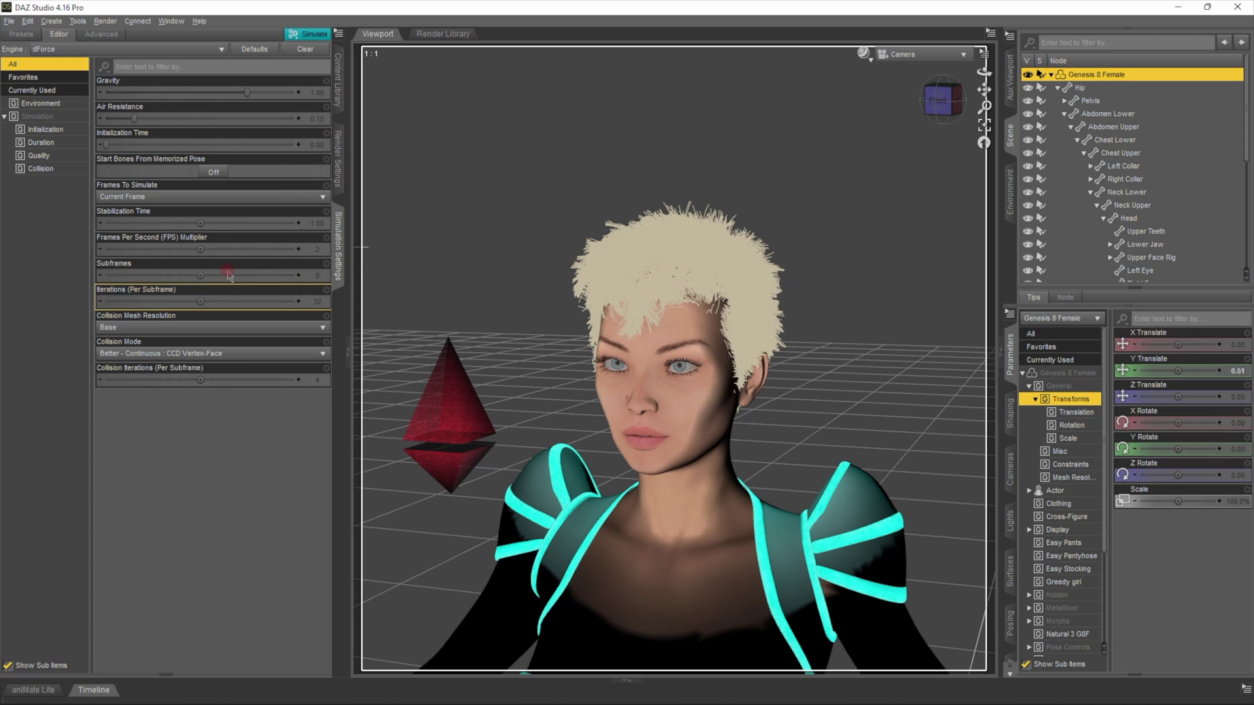
# Load the surgical face mask from the Genesis 8 Female accessories onto the figure
pyautogui.click(338, 78)
pyautogui.click(65, 263)
pyautogui.click(47, 264)
pyautogui.click(62, 279)
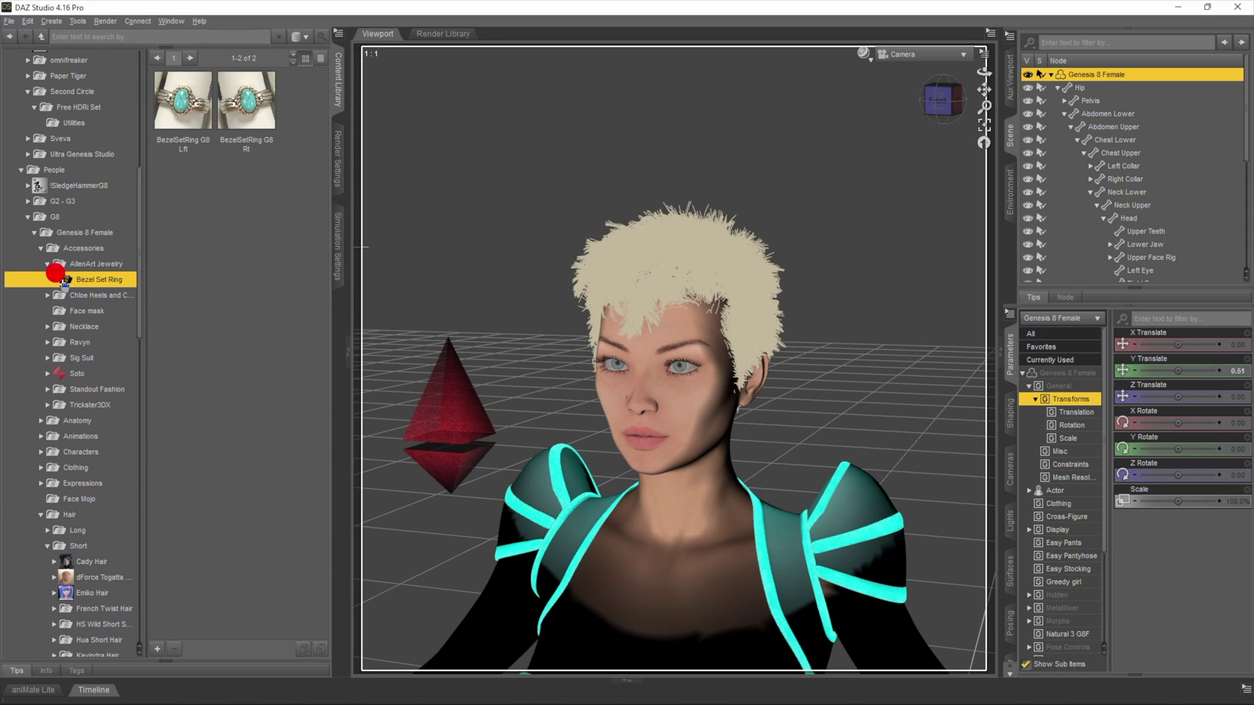
pyautogui.click(47, 264)
pyautogui.click(62, 295)
pyautogui.click(197, 116)
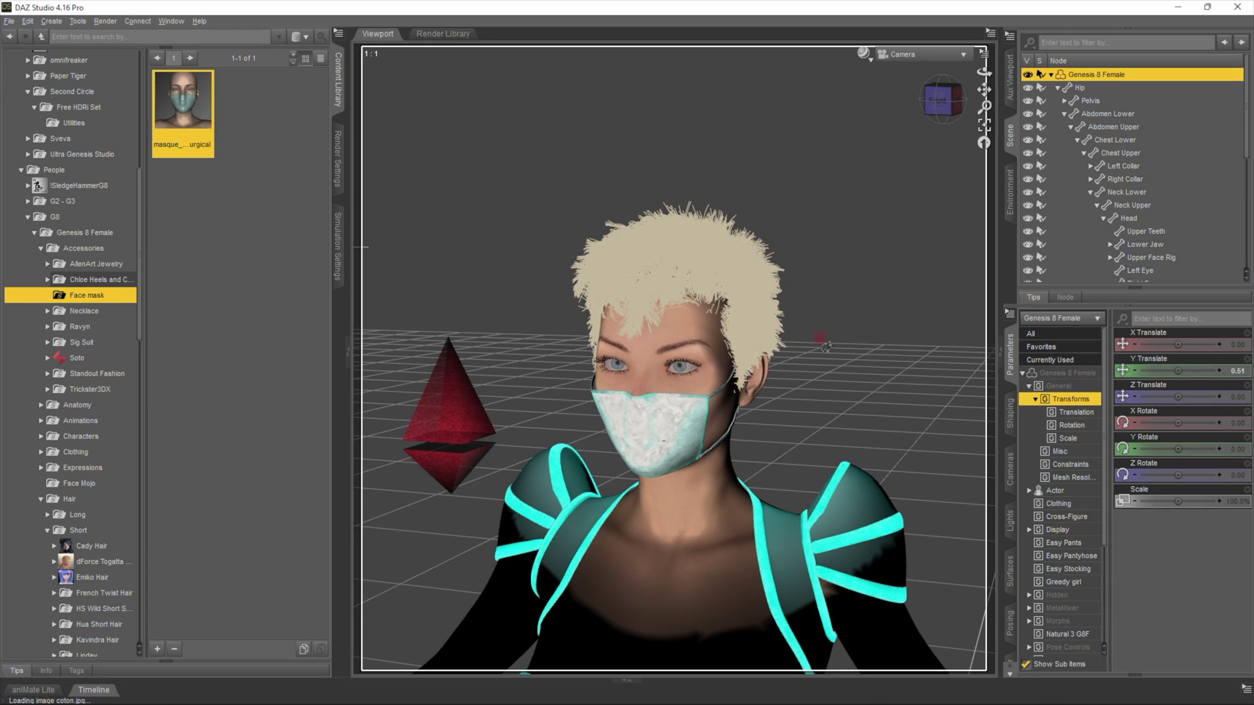
# Select the NeonDream Bolero and set the base color of its BoleroTrims surface to red
pyautogui.rightClick(836, 490)
pyautogui.click(870, 513)
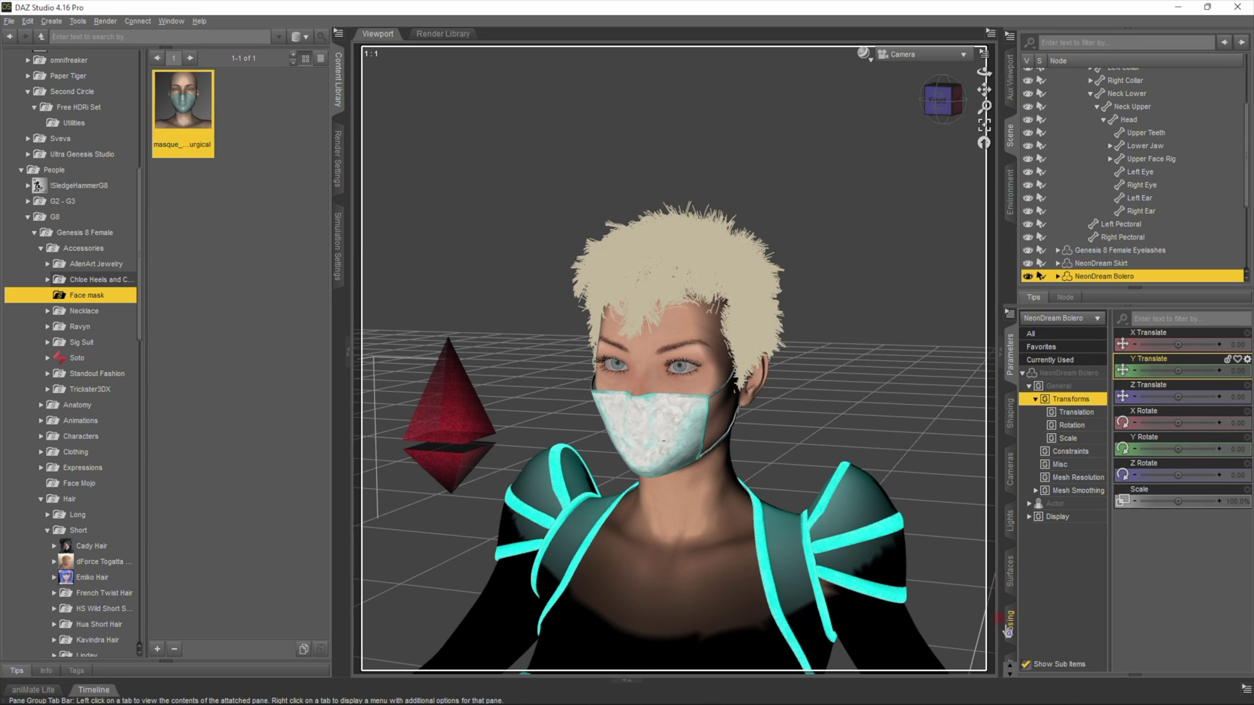
pyautogui.click(1009, 575)
pyautogui.click(1071, 384)
pyautogui.click(1024, 384)
pyautogui.click(1065, 410)
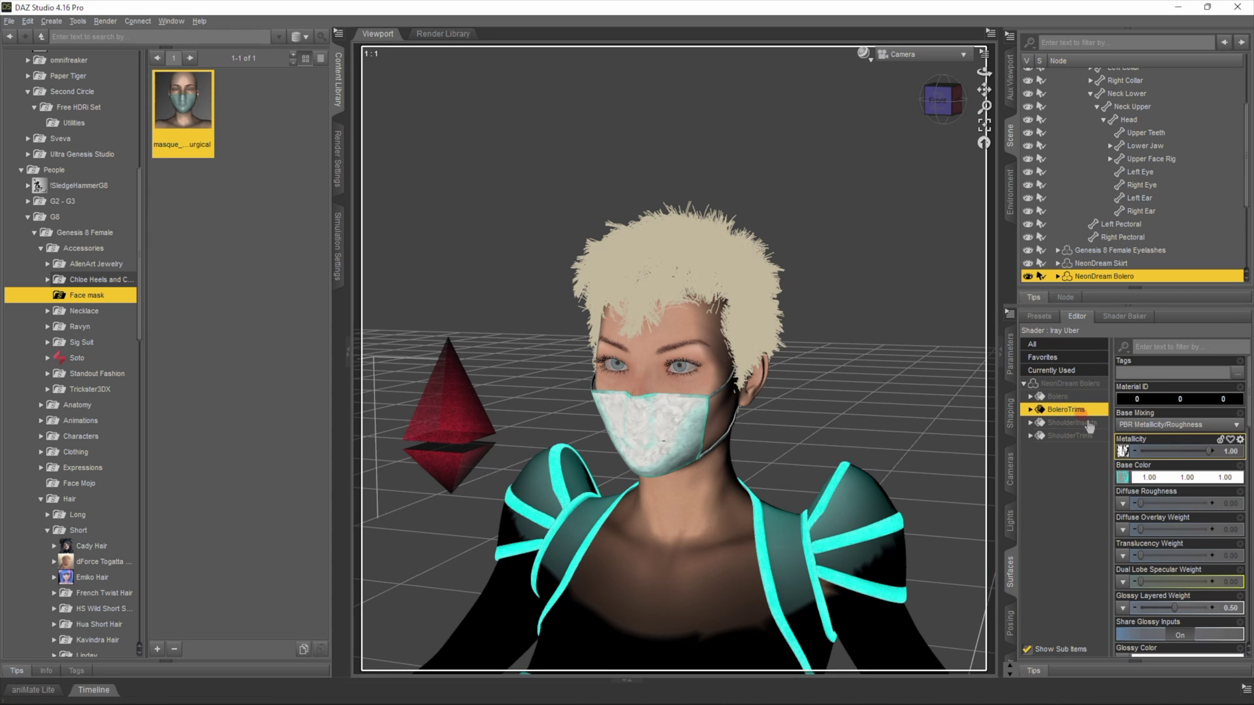
pyautogui.click(1164, 480)
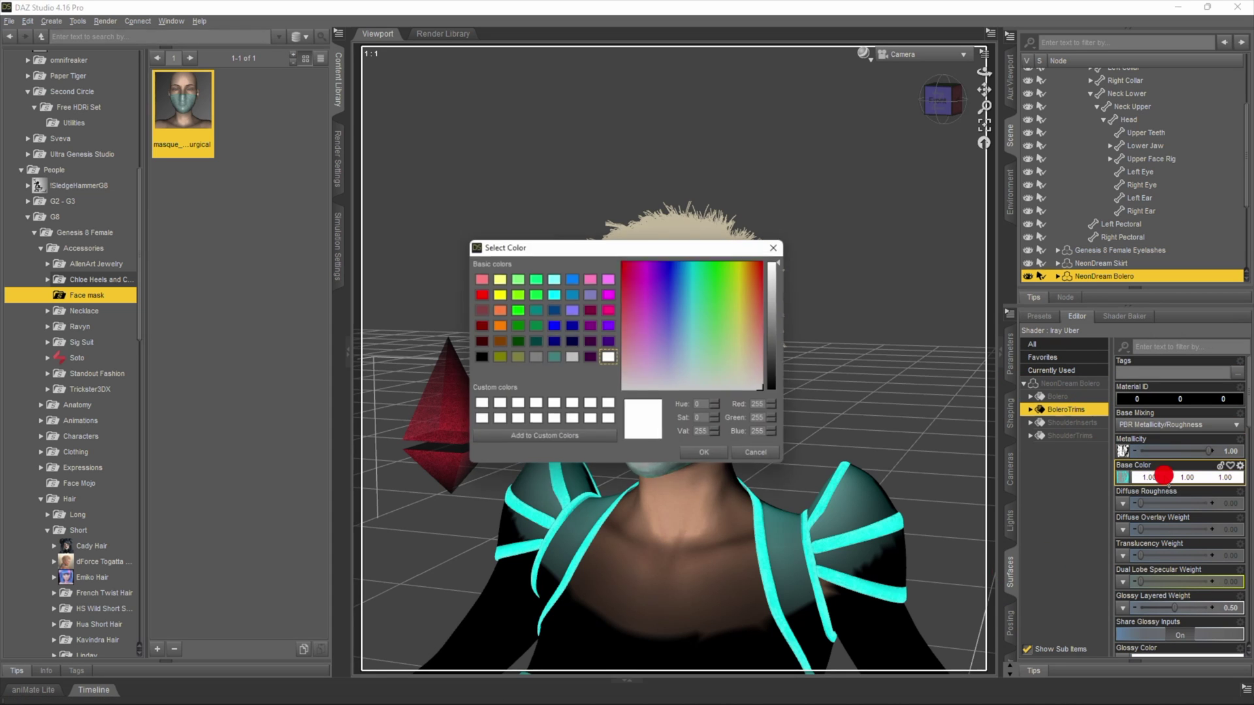
pyautogui.click(657, 285)
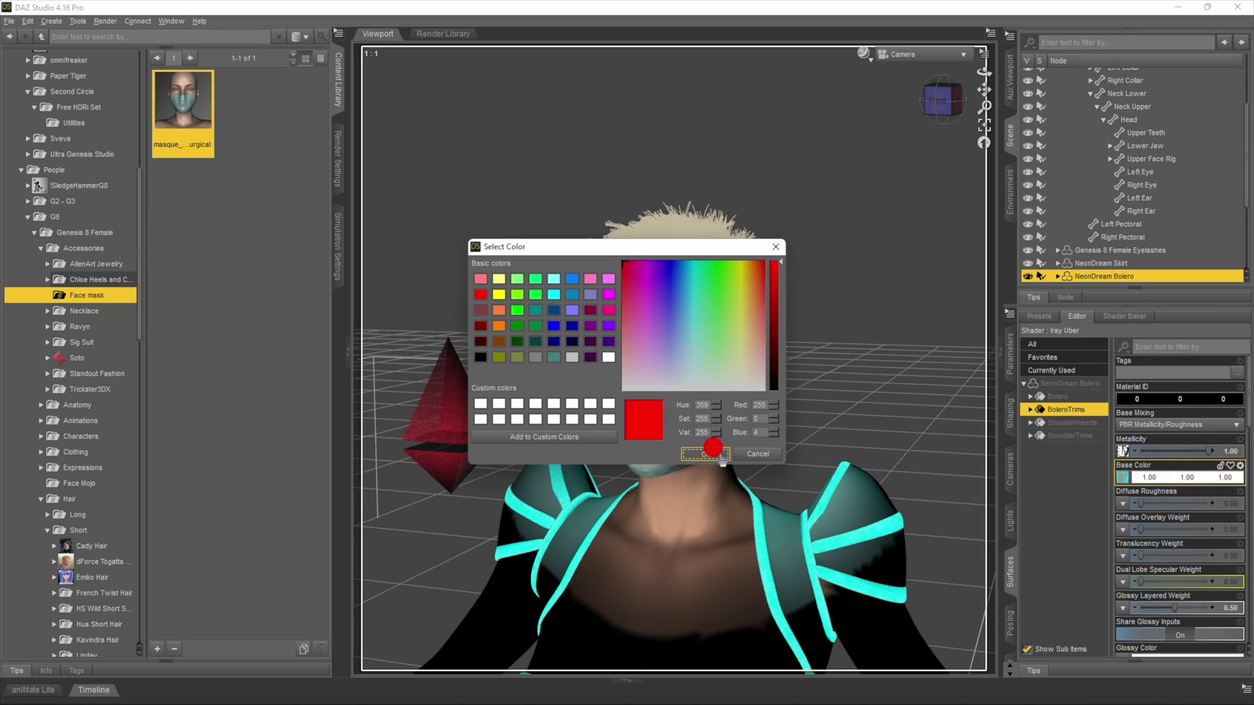
pyautogui.click(722, 458)
# Recolor the base of the bolero's ShoulderInserts and ShoulderTrims surfaces, using red for the inserts
pyautogui.click(1071, 423)
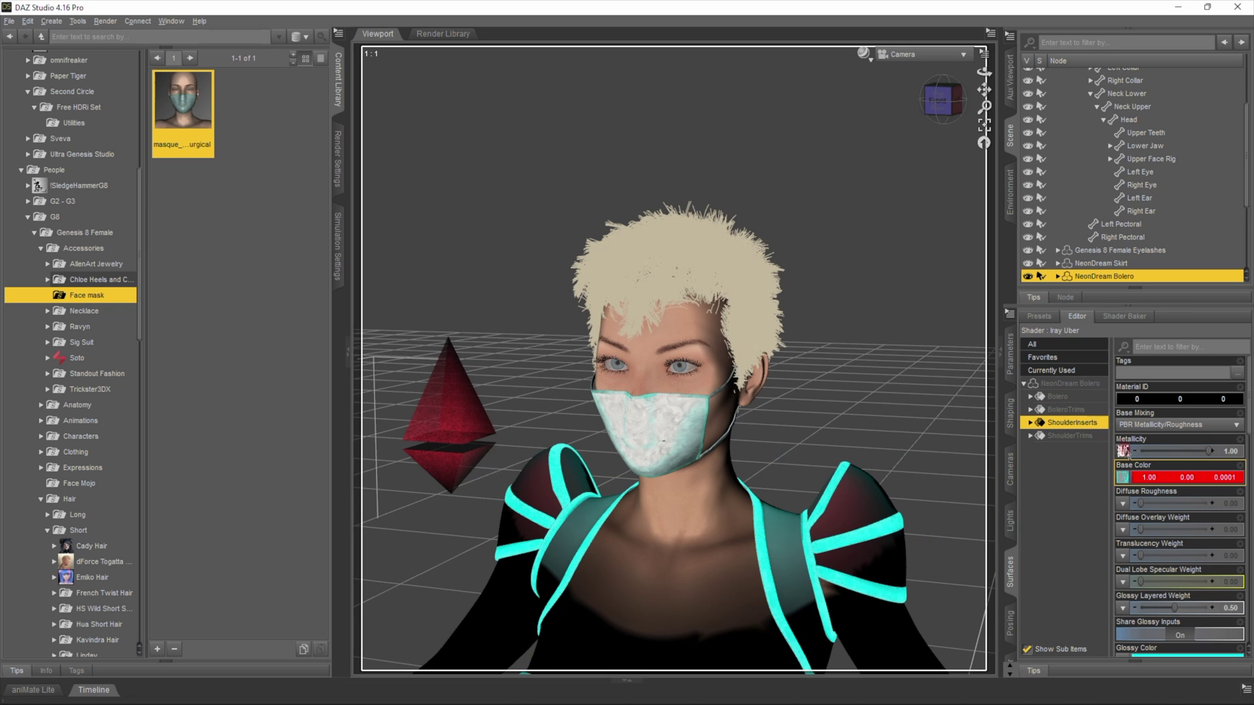
pyautogui.click(1069, 435)
pyautogui.click(1163, 478)
pyautogui.click(645, 283)
pyautogui.click(705, 454)
# Set the base color of all four NeonDream Bolero surfaces together to violet (0.23, 0.0003, 1.00)
pyautogui.click(1070, 384)
pyautogui.click(1166, 478)
pyautogui.click(653, 314)
pyautogui.moveTo(655, 298); pyautogui.dragTo(657, 264)
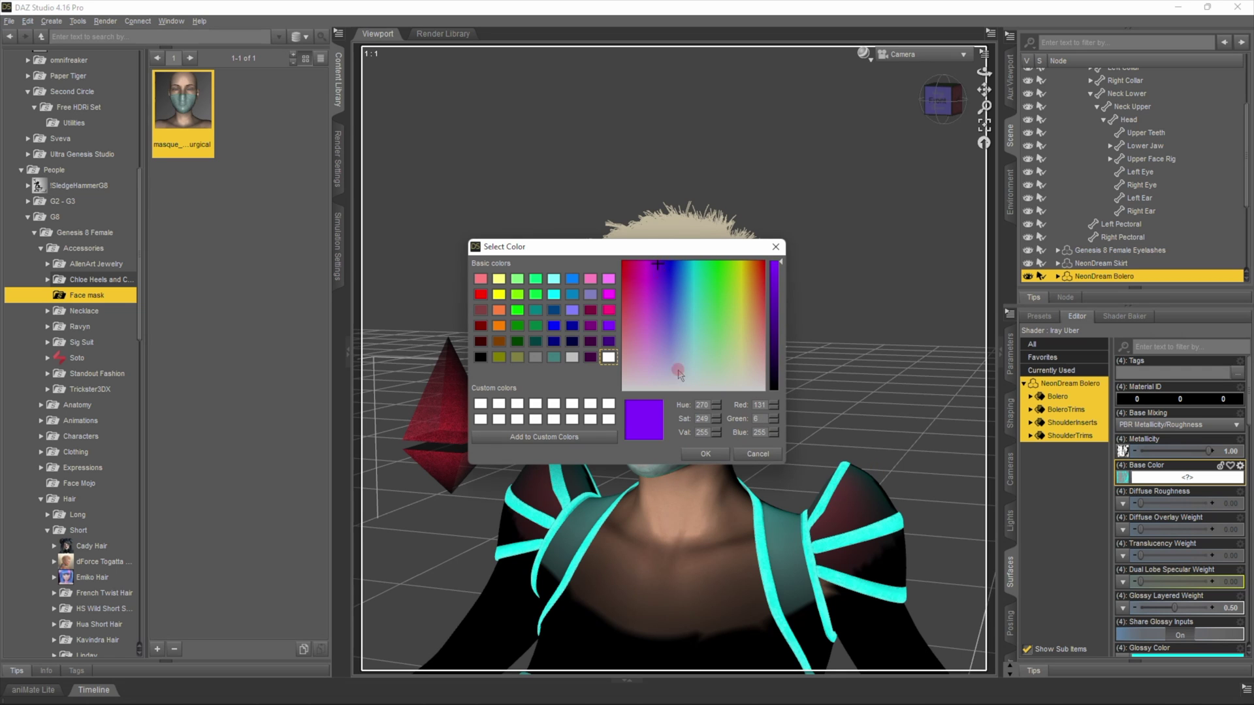
pyautogui.click(706, 455)
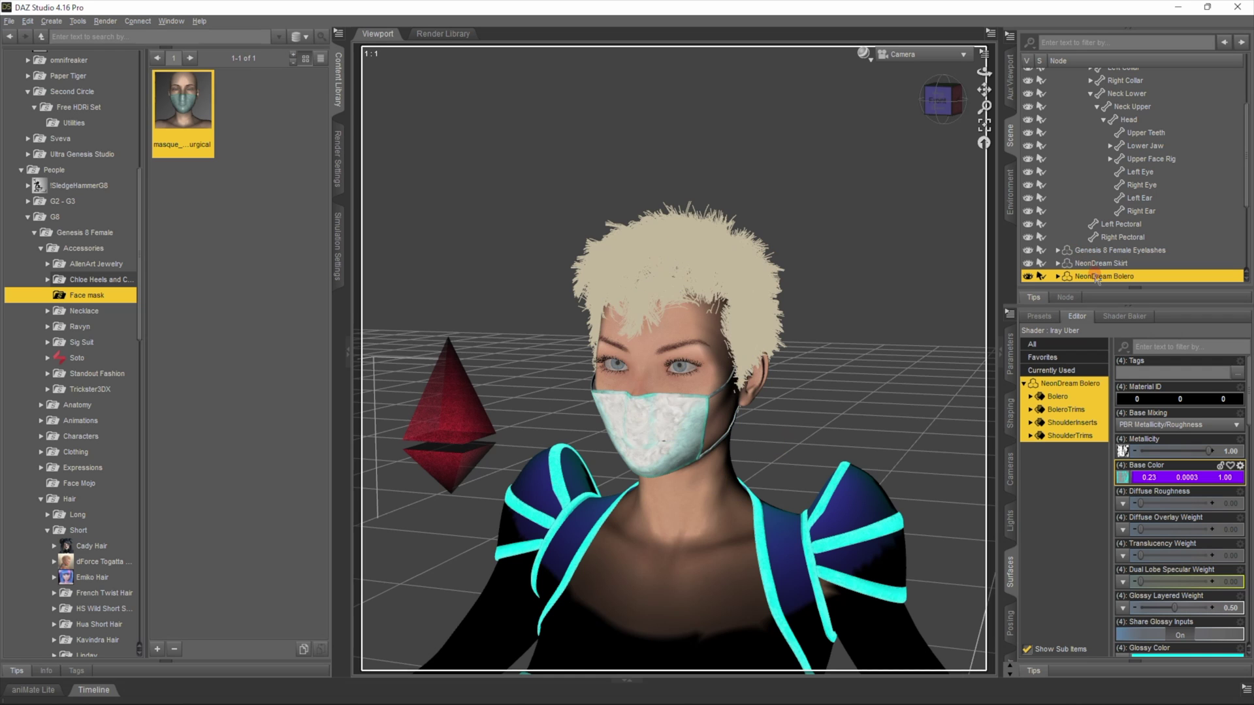
# Set the base color of the Togatta Hair Cap to purple (0.46, 0.023, 0.46)
pyautogui.scroll(5, 1094, 266)
pyautogui.click(1101, 192)
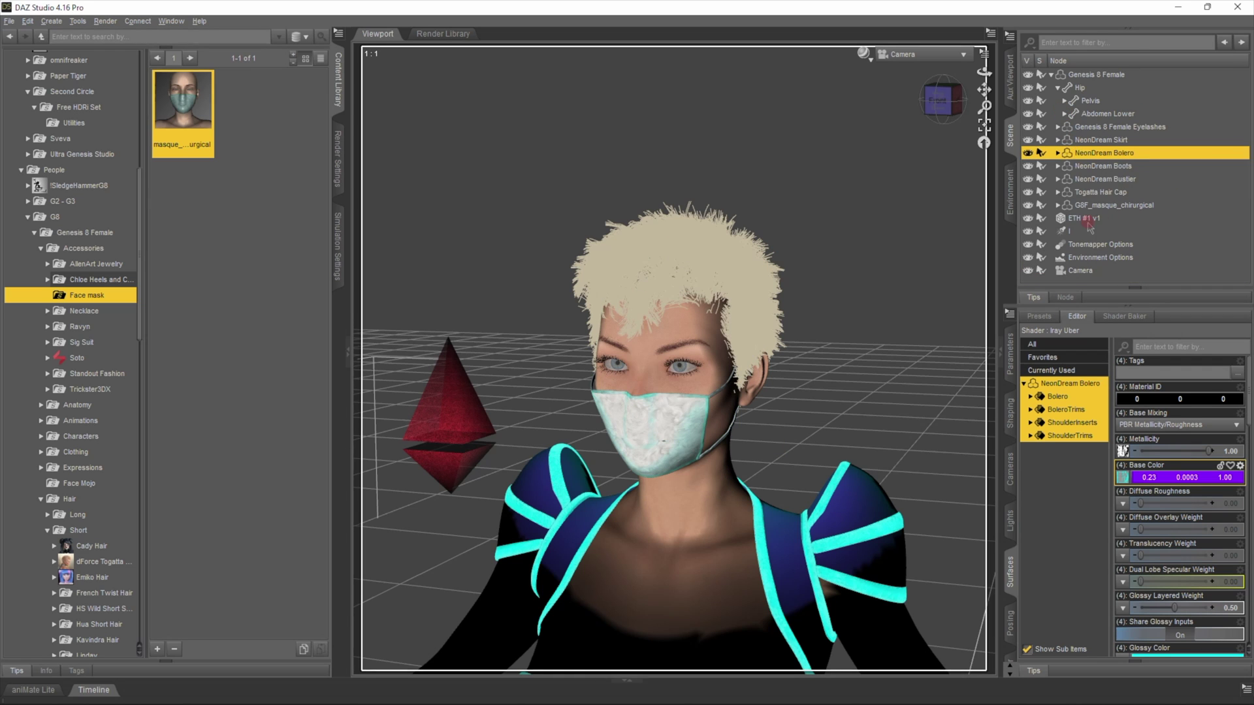
pyautogui.click(1160, 474)
pyautogui.click(643, 294)
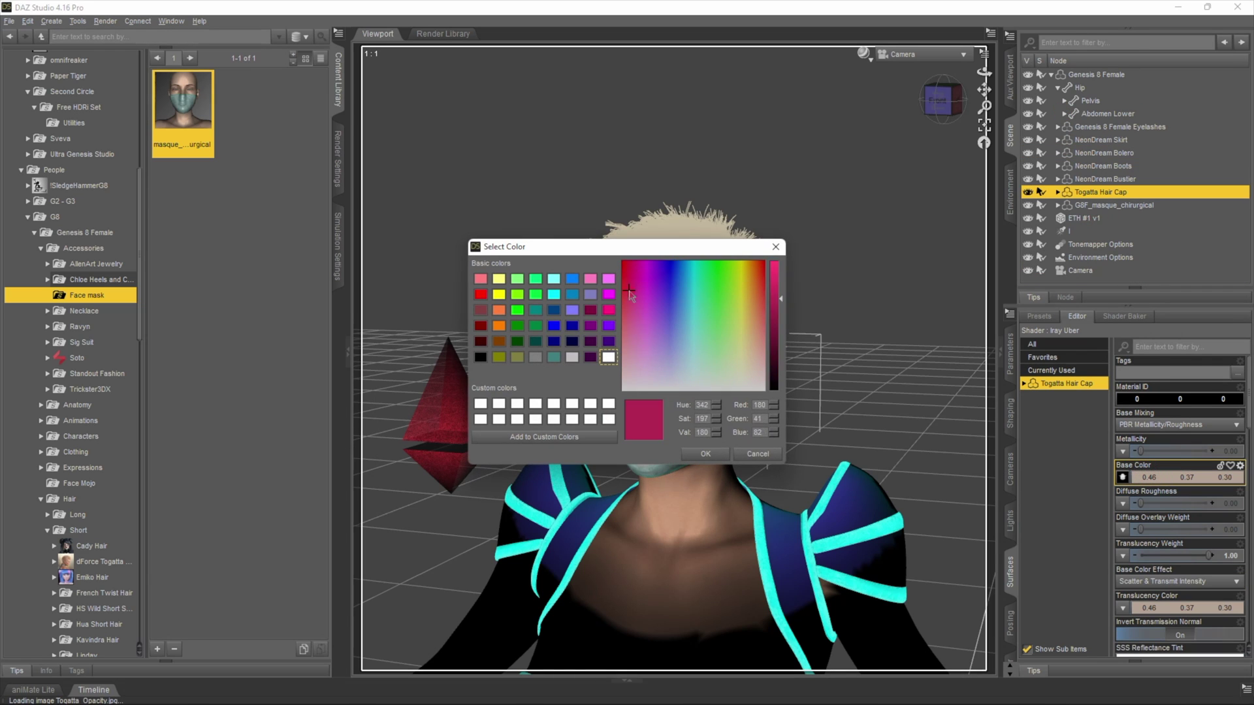
pyautogui.click(706, 453)
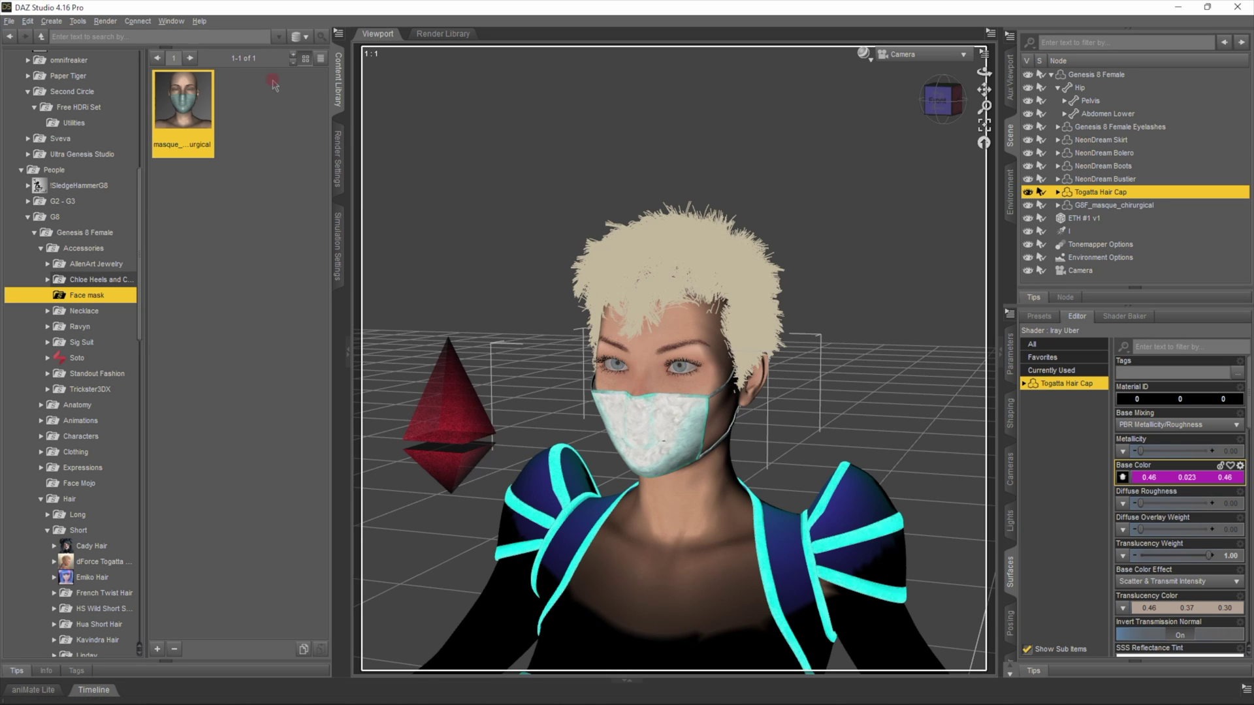
# Set the render size to 1000 by 1000 pixels, run a test render and discard it
pyautogui.click(338, 153)
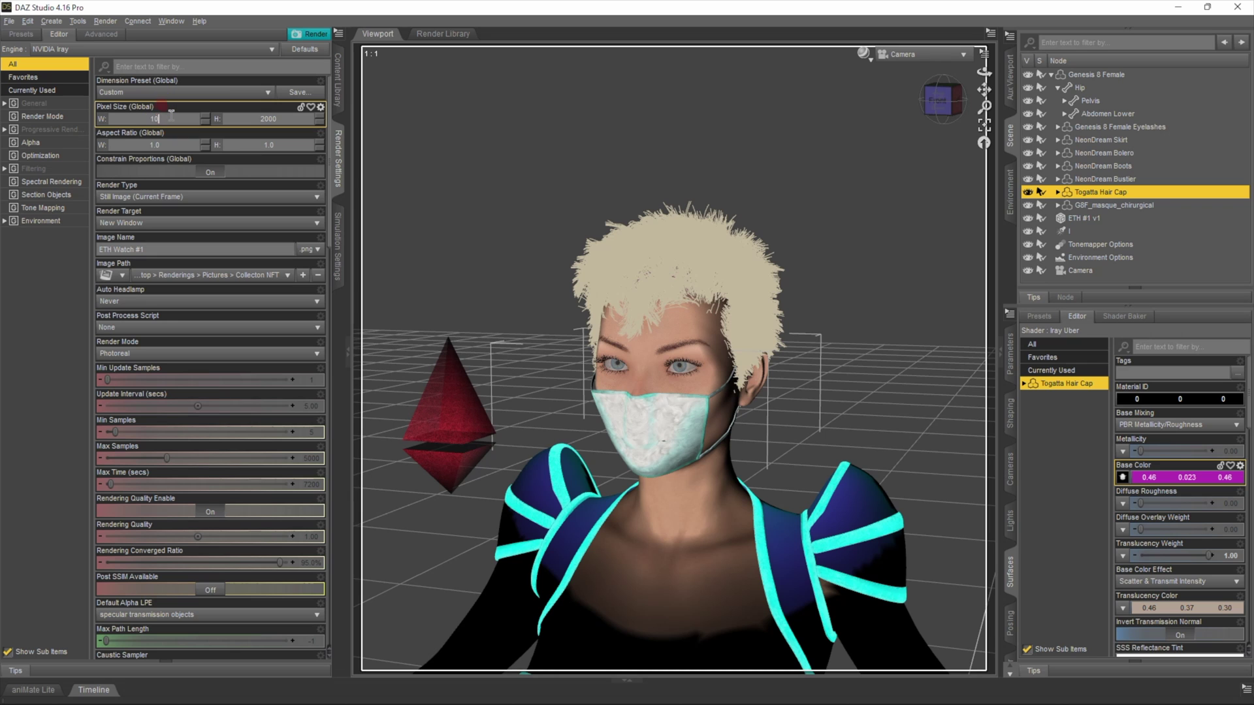
pyautogui.click(316, 34)
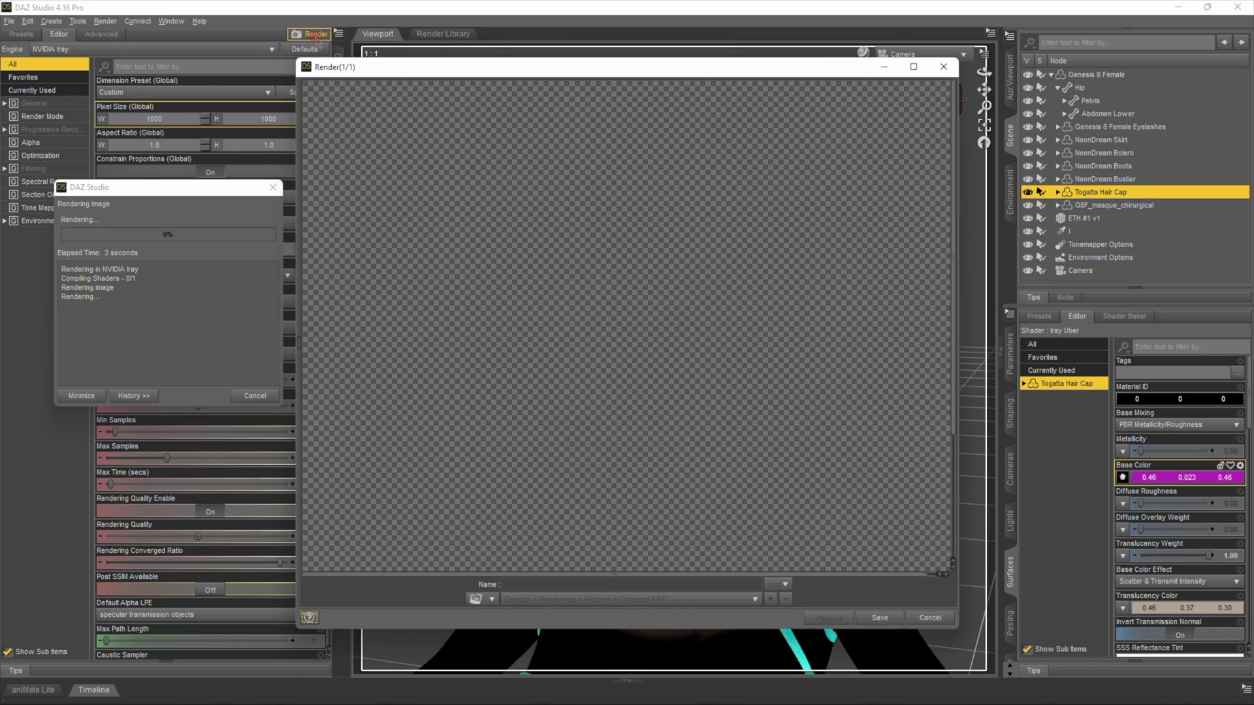
pyautogui.click(930, 618)
pyautogui.click(589, 362)
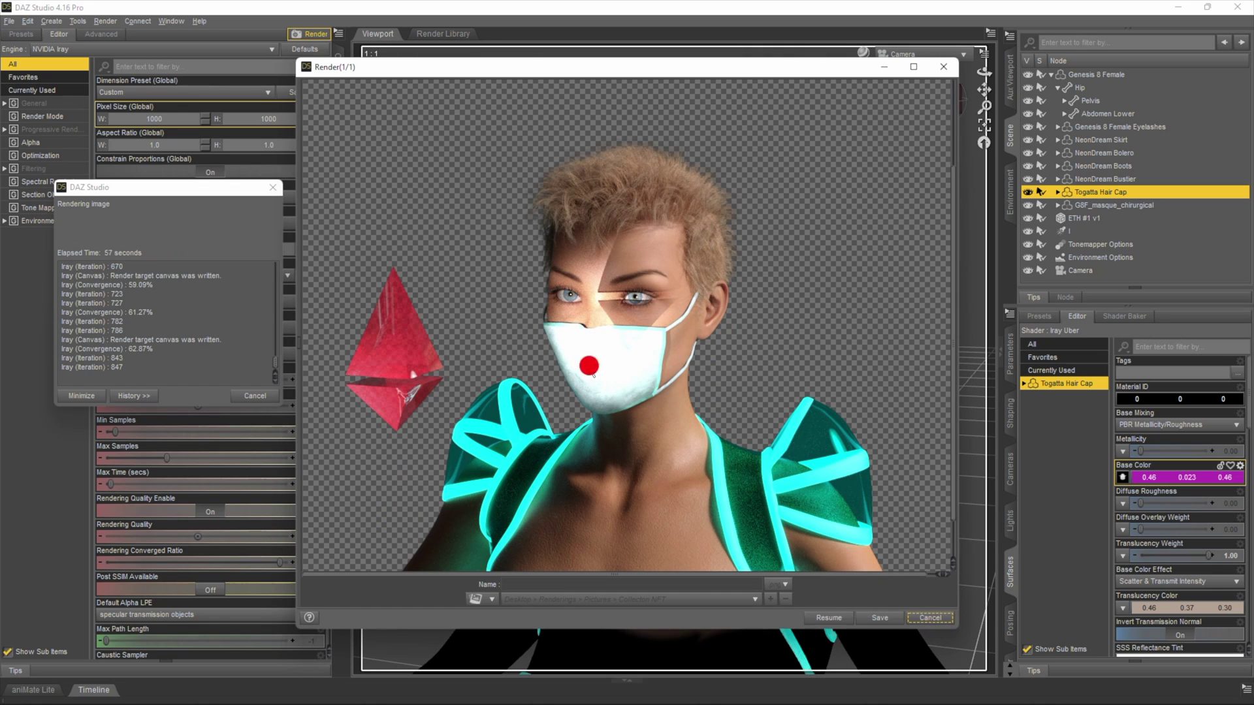
pyautogui.click(931, 621)
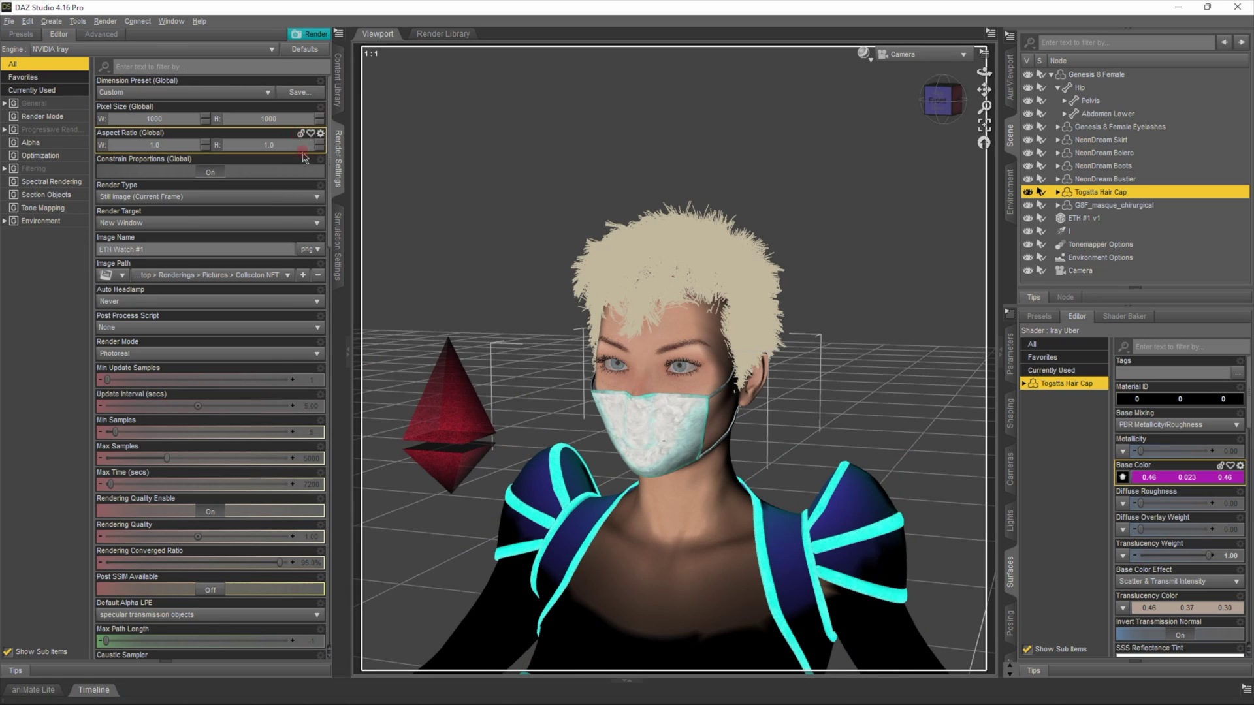
# Set the emission color of the bolero's BoleroTrims and ShoulderTrims to green while previewing in NVIDIA Iray
pyautogui.click(338, 79)
pyautogui.click(111, 557)
pyautogui.rightClick(848, 526)
pyautogui.click(1066, 410)
pyautogui.scroll(-10, 1179, 512)
pyautogui.moveTo(1178, 530); pyautogui.dragTo(1147, 530)
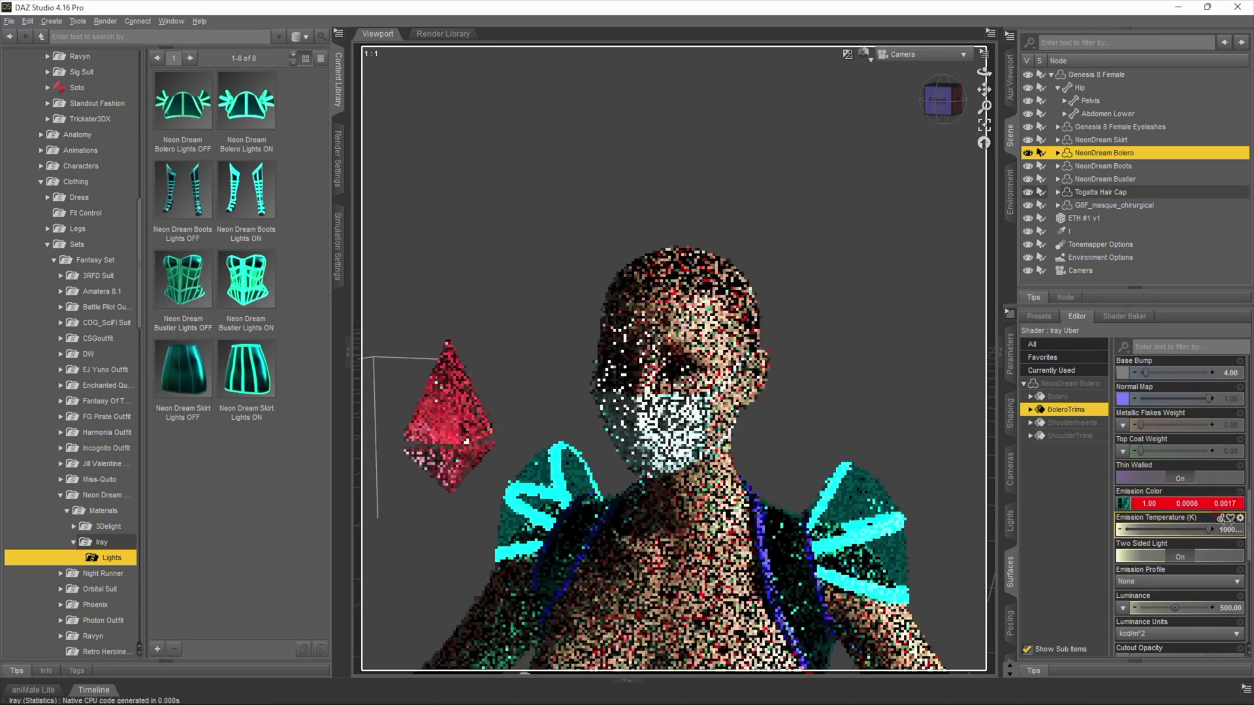
pyautogui.click(916, 538)
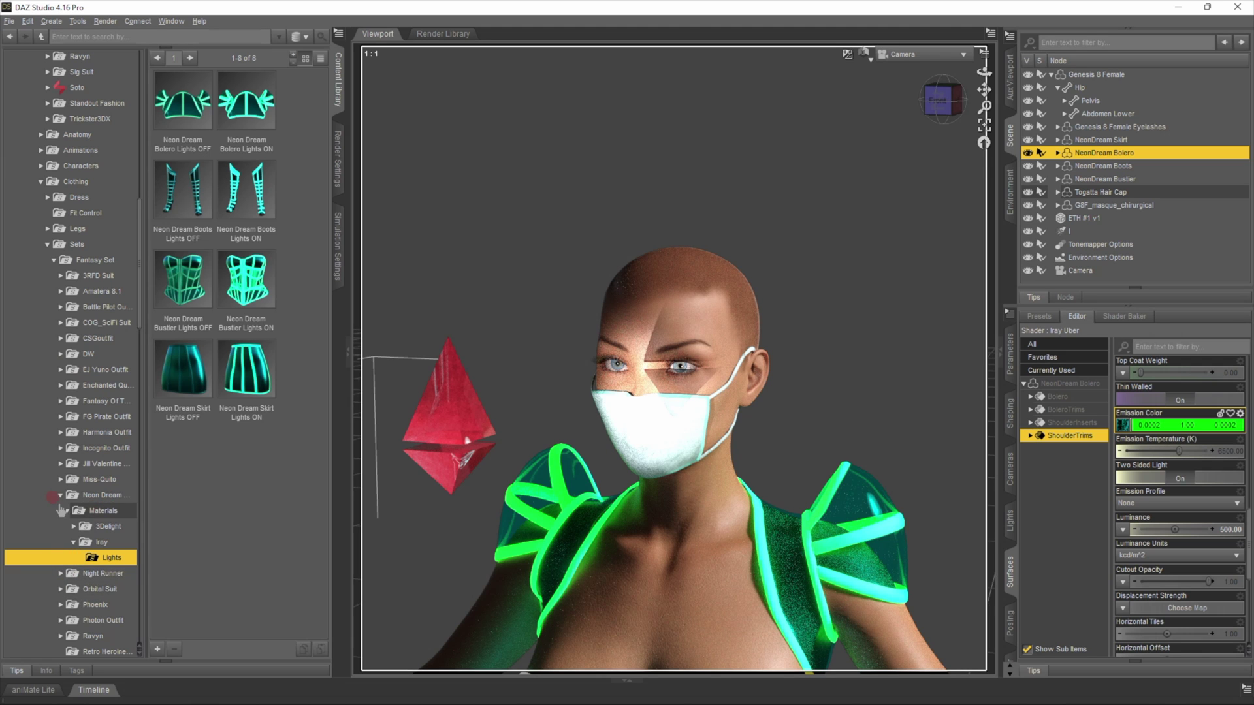
# Browse the fantasy clothing sets in the content library for a suitable accessory
pyautogui.click(60, 496)
pyautogui.click(88, 307)
pyautogui.click(89, 385)
pyautogui.click(89, 401)
pyautogui.click(90, 440)
pyautogui.click(89, 479)
pyautogui.scroll(-3, 89, 479)
pyautogui.click(92, 438)
pyautogui.click(103, 516)
pyautogui.click(104, 532)
# Load the BW APO Earrings from the Amelia Party fashion set and switch the viewport to Texture Shaded
pyautogui.click(54, 125)
pyautogui.click(54, 366)
pyautogui.click(105, 381)
pyautogui.click(173, 180)
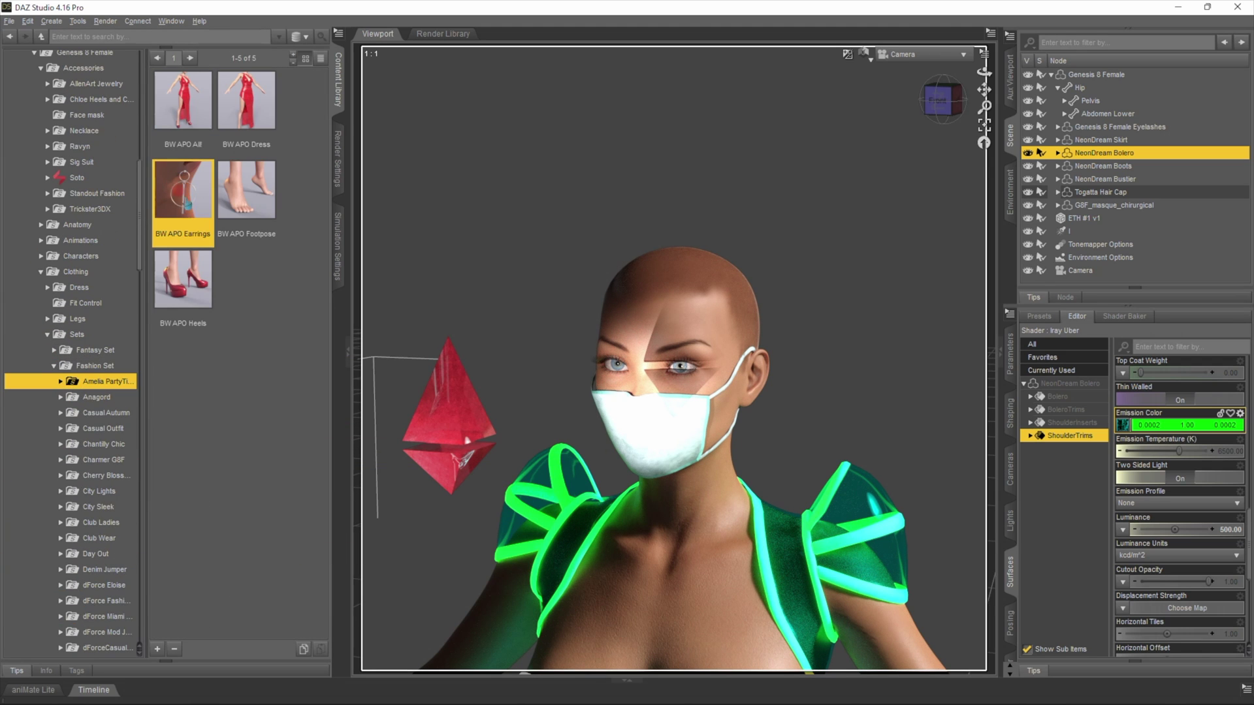
pyautogui.click(865, 53)
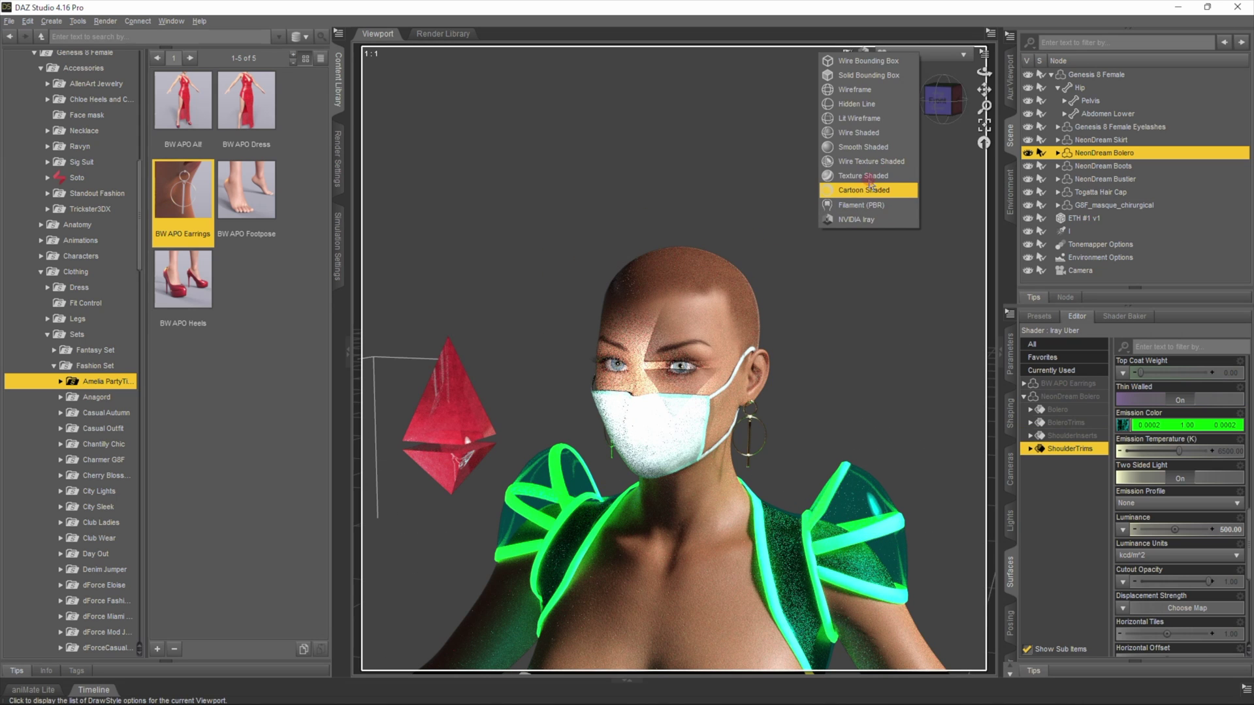
pyautogui.click(876, 186)
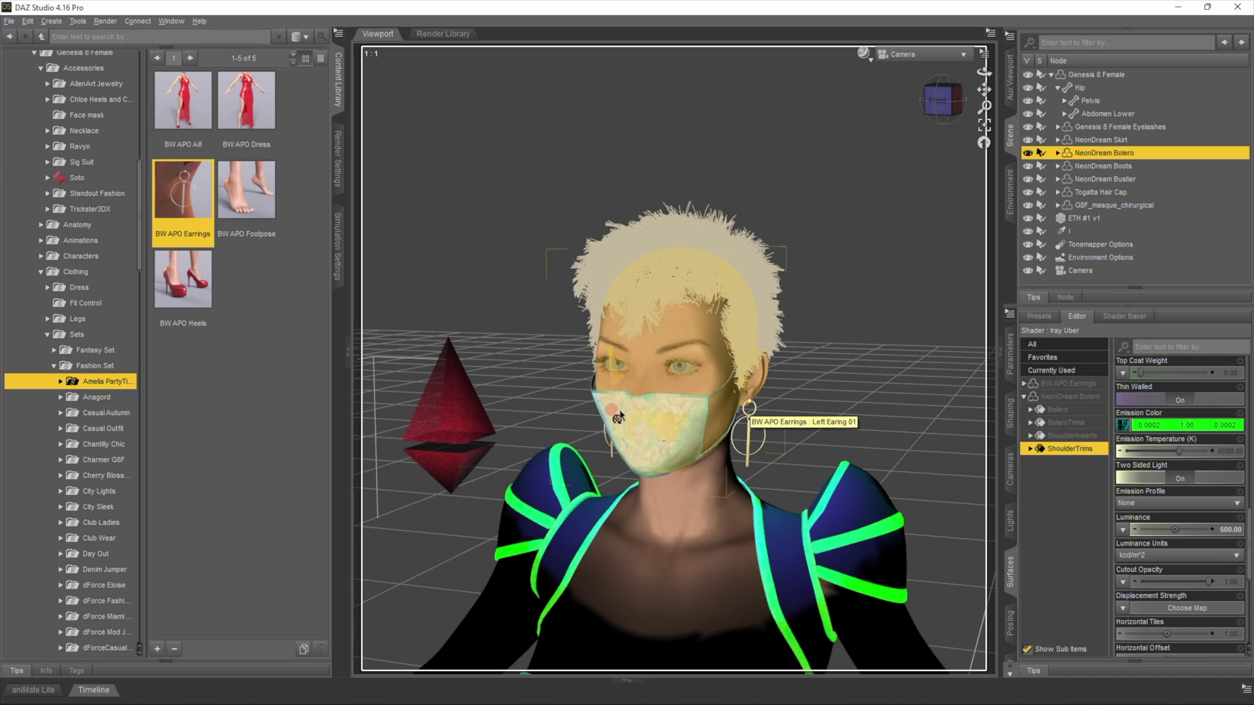
# Render the scene and save the image as a PNG named ETH Watch #2 in Collecton NFT
pyautogui.click(338, 155)
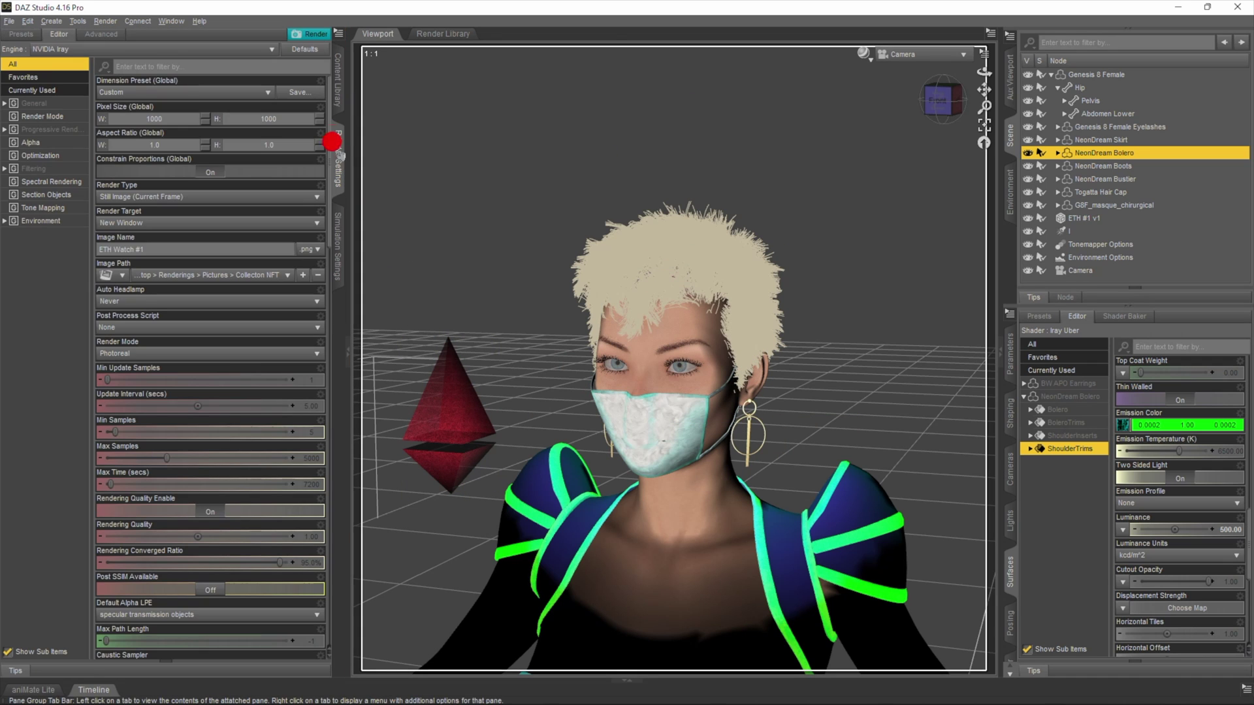
pyautogui.click(317, 36)
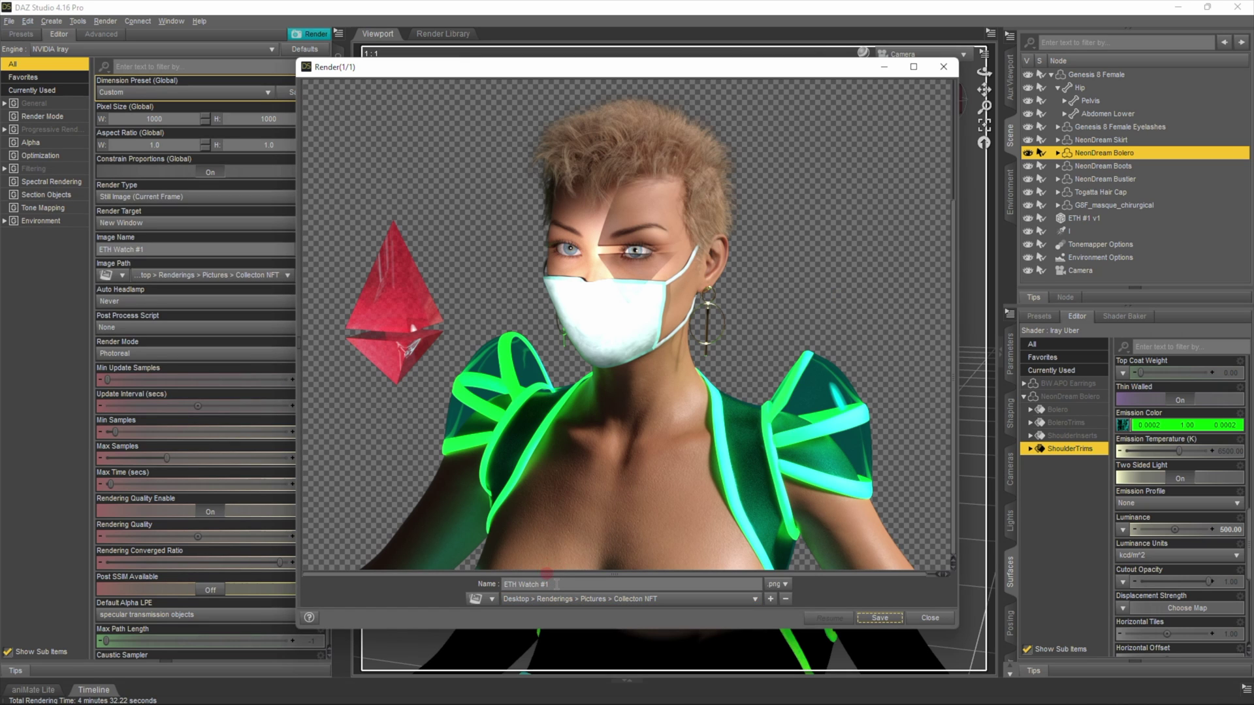
pyautogui.press('BackSpace')
pyautogui.write('2')
pyautogui.click(880, 617)
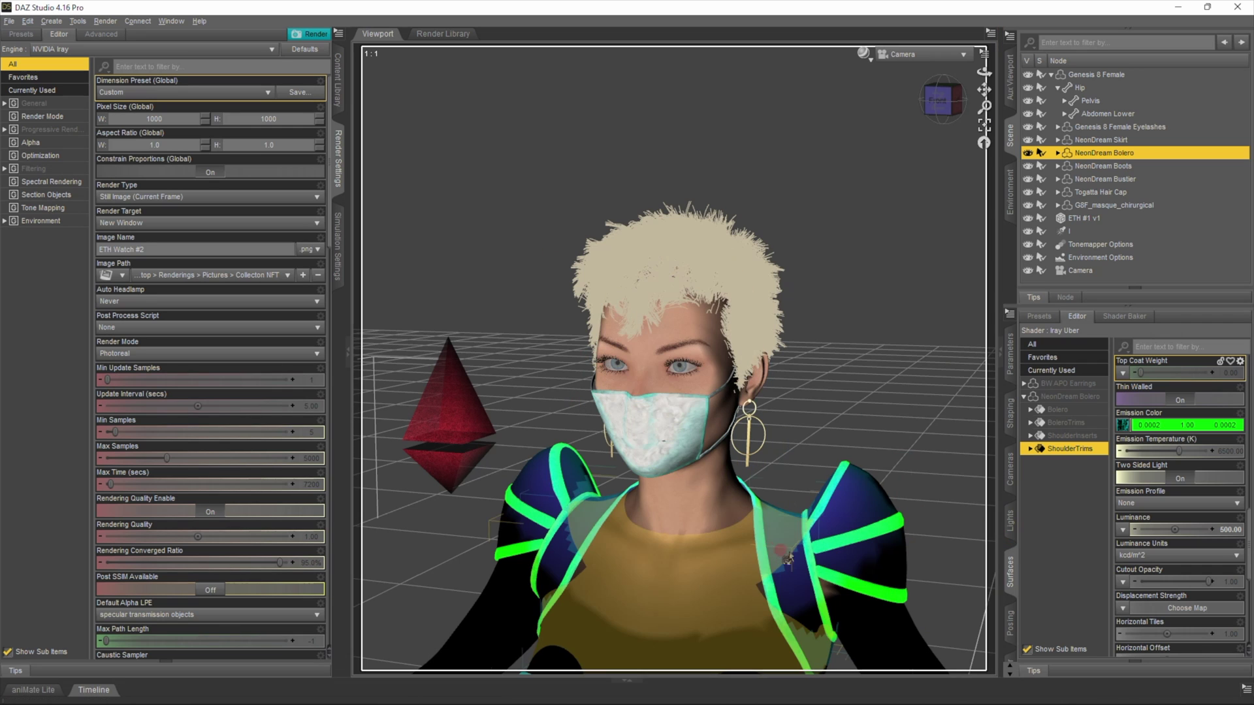
# Change the bolero's emission colors, using red (1.00, 0.00, 0.0001) for ShoulderTrims and dark red (0.41, 0.0008, 0.0014) for the Bolero surface
pyautogui.click(952, 541)
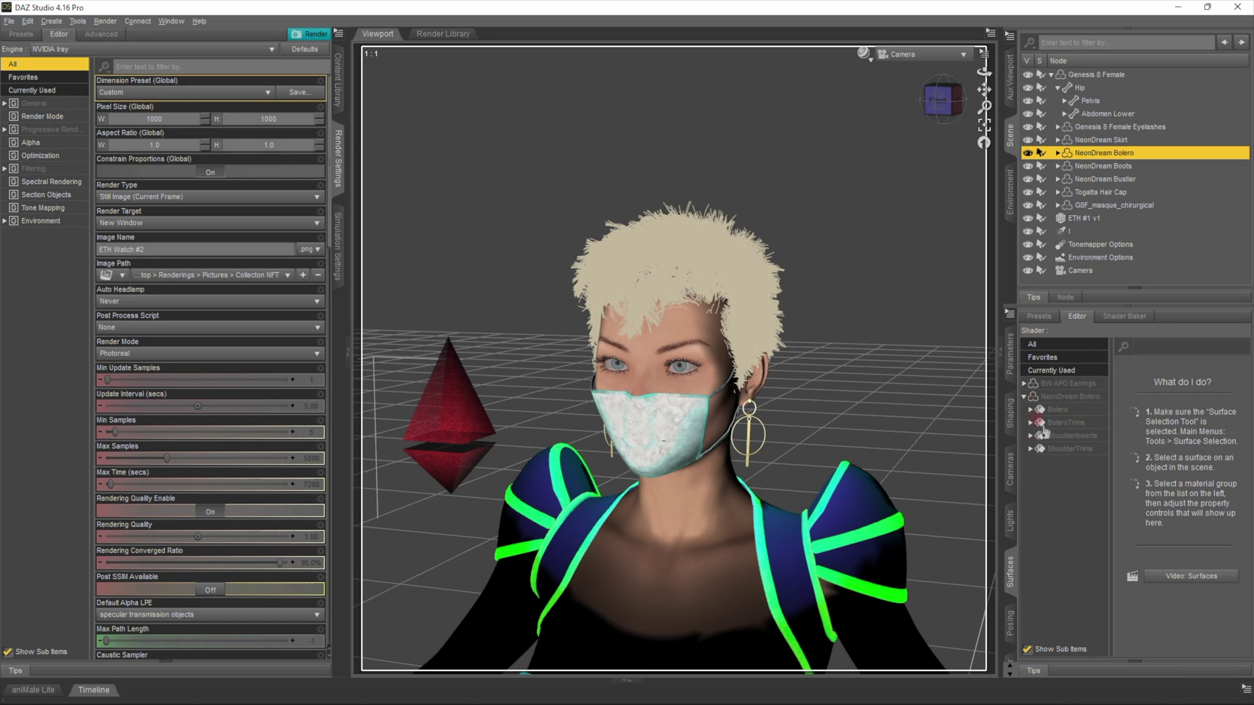
pyautogui.click(1057, 410)
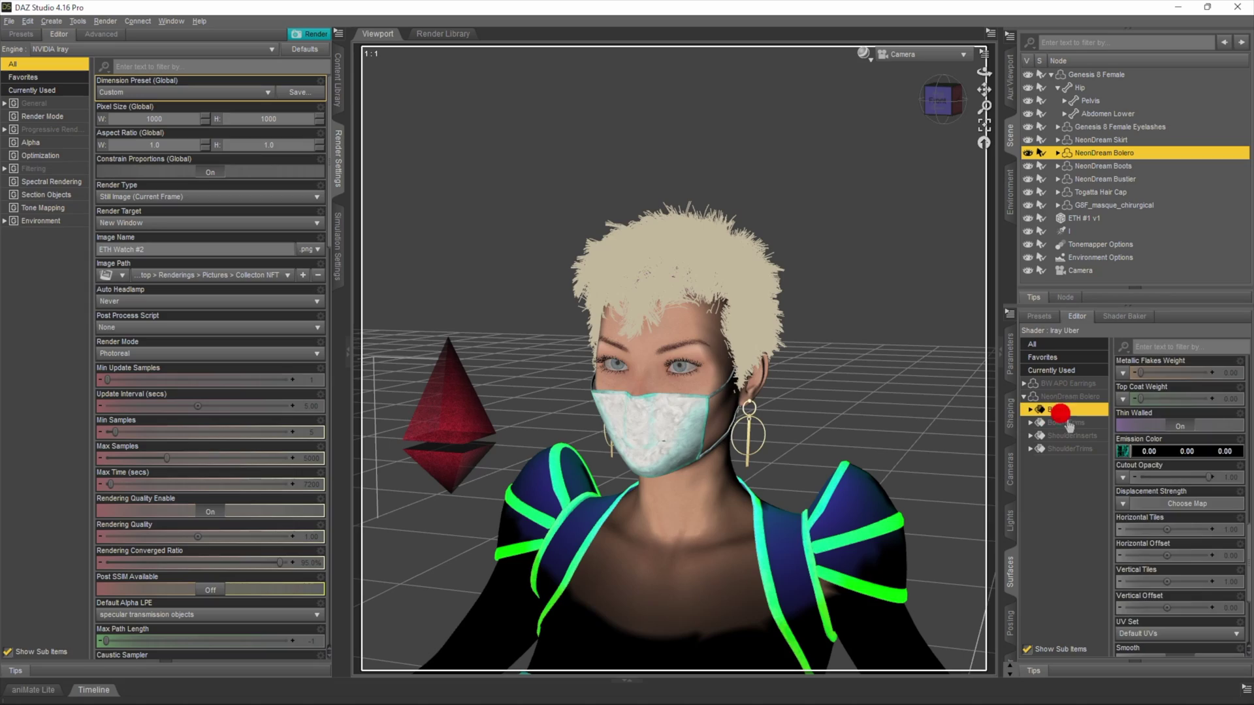
pyautogui.click(1168, 451)
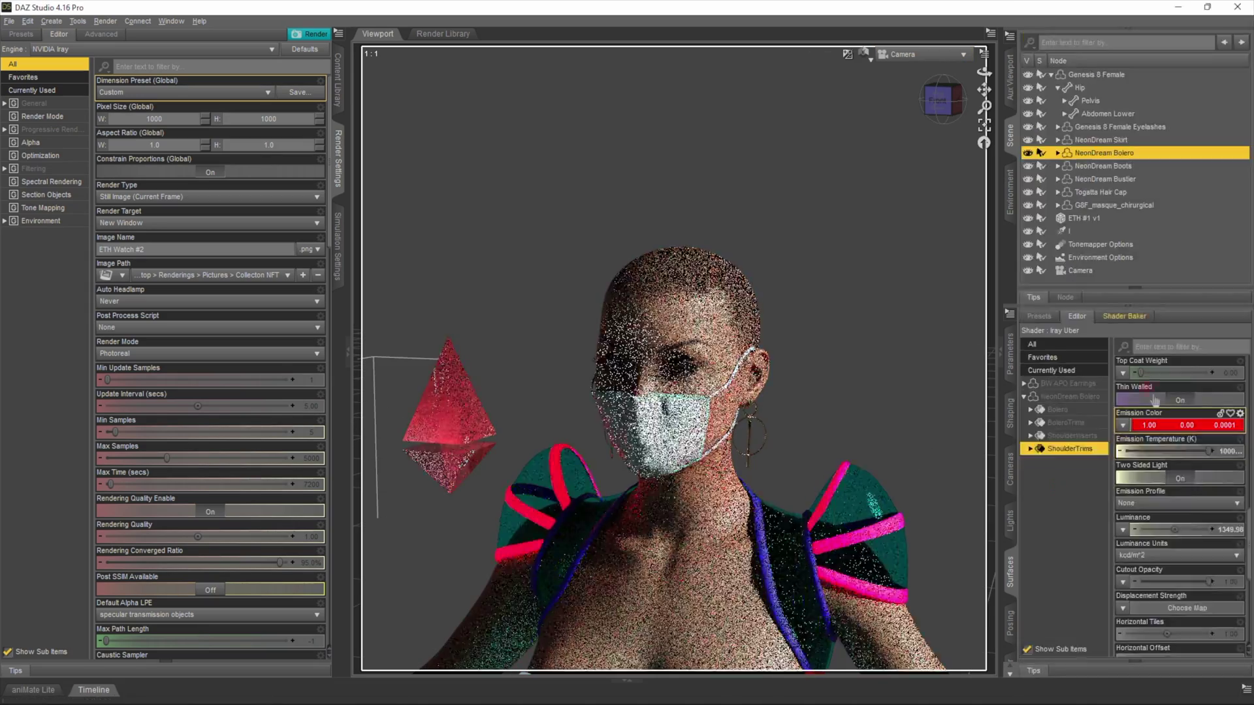
pyautogui.click(1065, 422)
pyautogui.click(1057, 410)
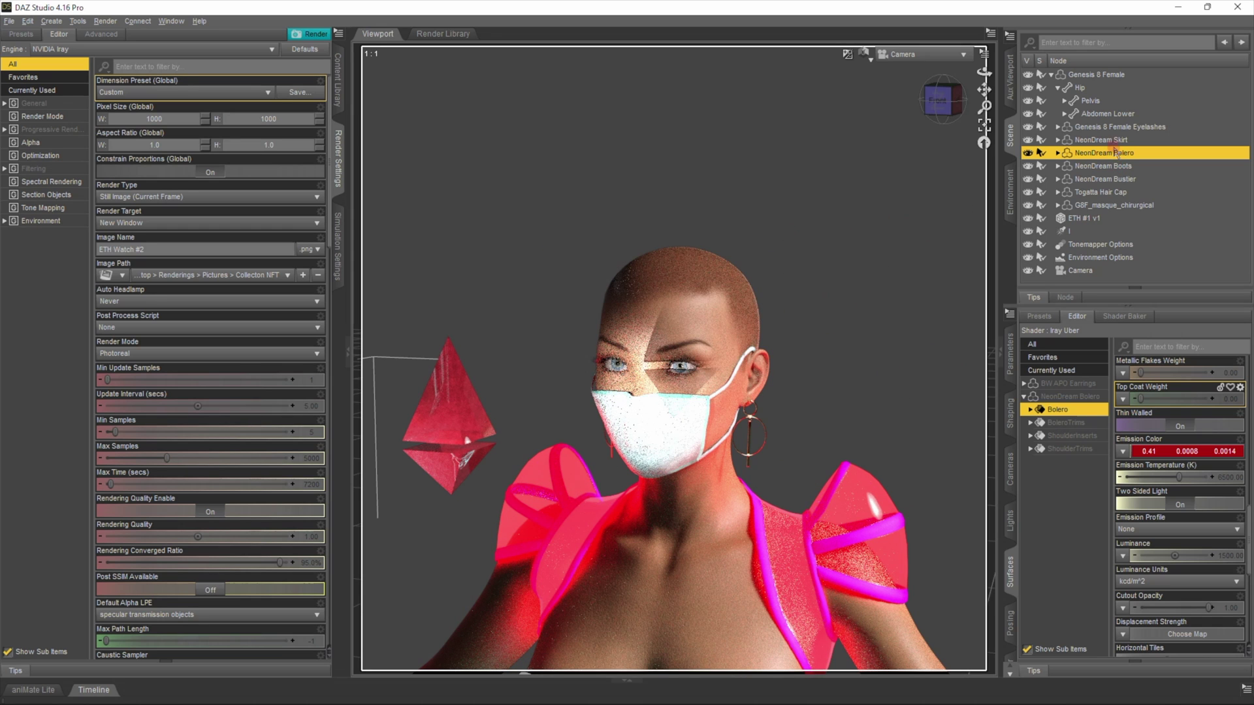
# Remove the Togatta hair from the figure and hide the surgical mask and the BW APO Earrings
pyautogui.click(1127, 194)
pyautogui.click(1069, 385)
pyautogui.scroll(-5, 1130, 431)
pyautogui.click(682, 429)
pyautogui.rightClick(683, 430)
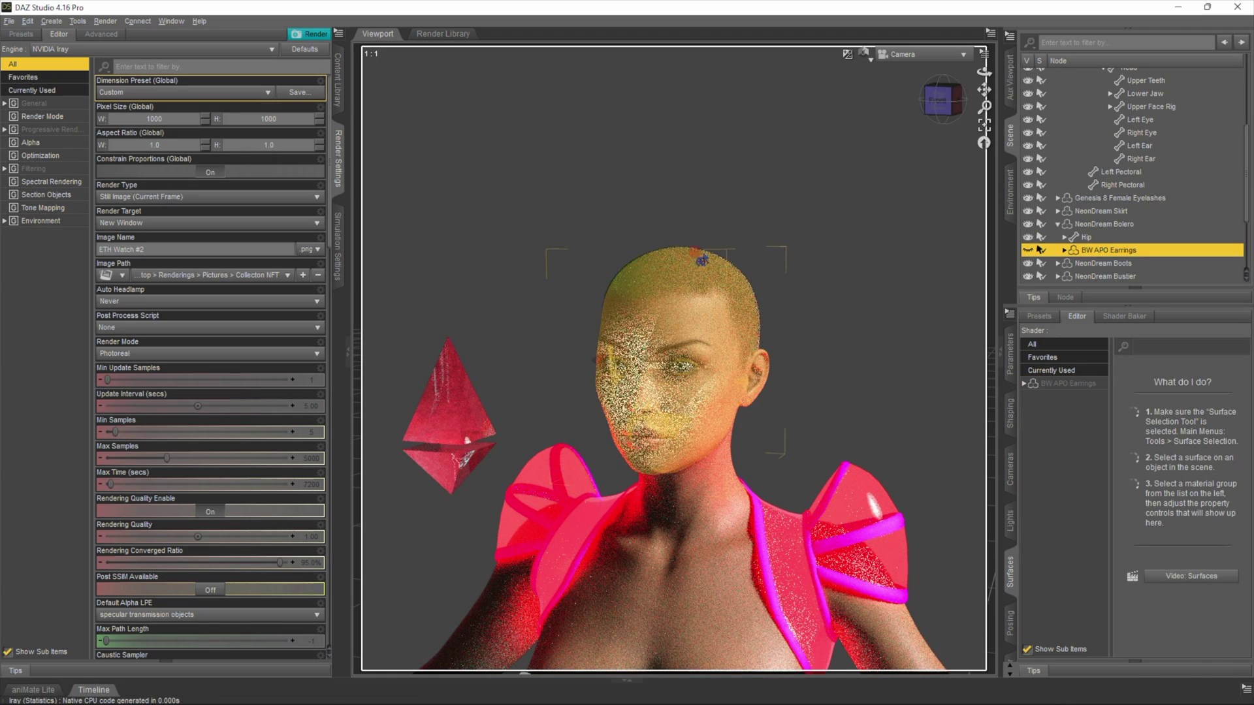
# Load Hua Short Hair, apply the pink Hua Hair Color 10 material and return the viewport to Texture Shaded
pyautogui.doubleClick(264, 102)
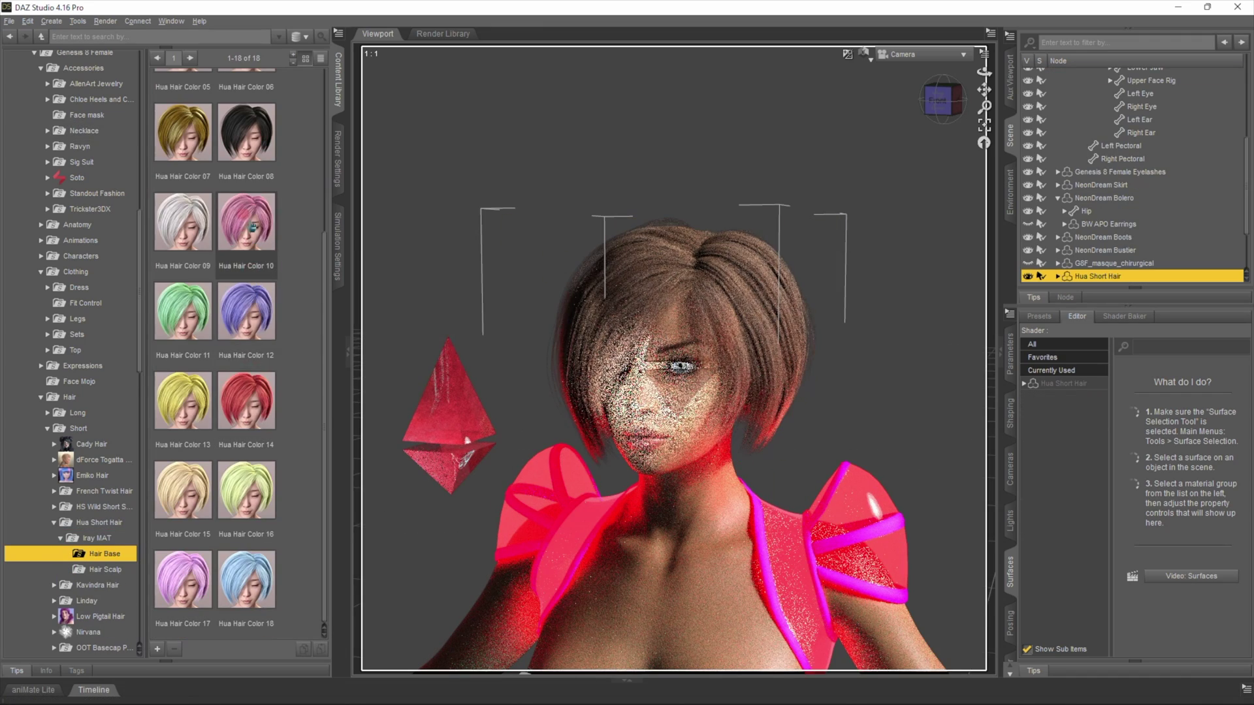
pyautogui.doubleClick(248, 220)
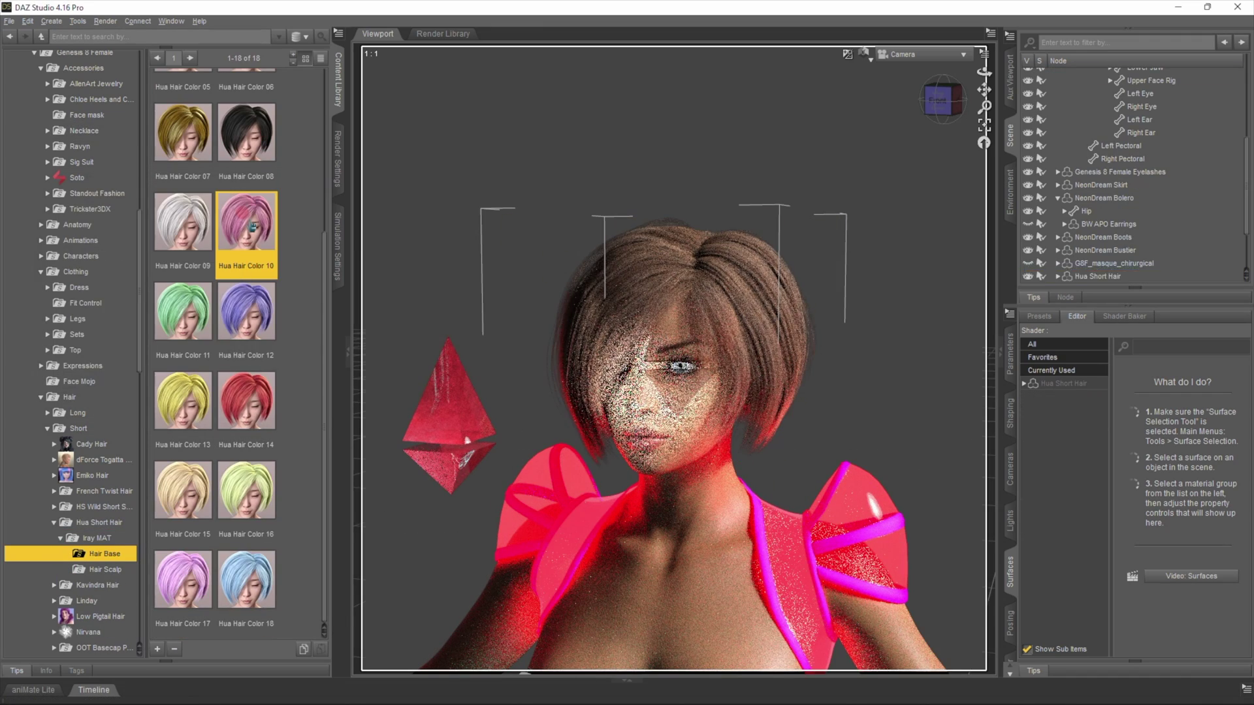
pyautogui.click(864, 53)
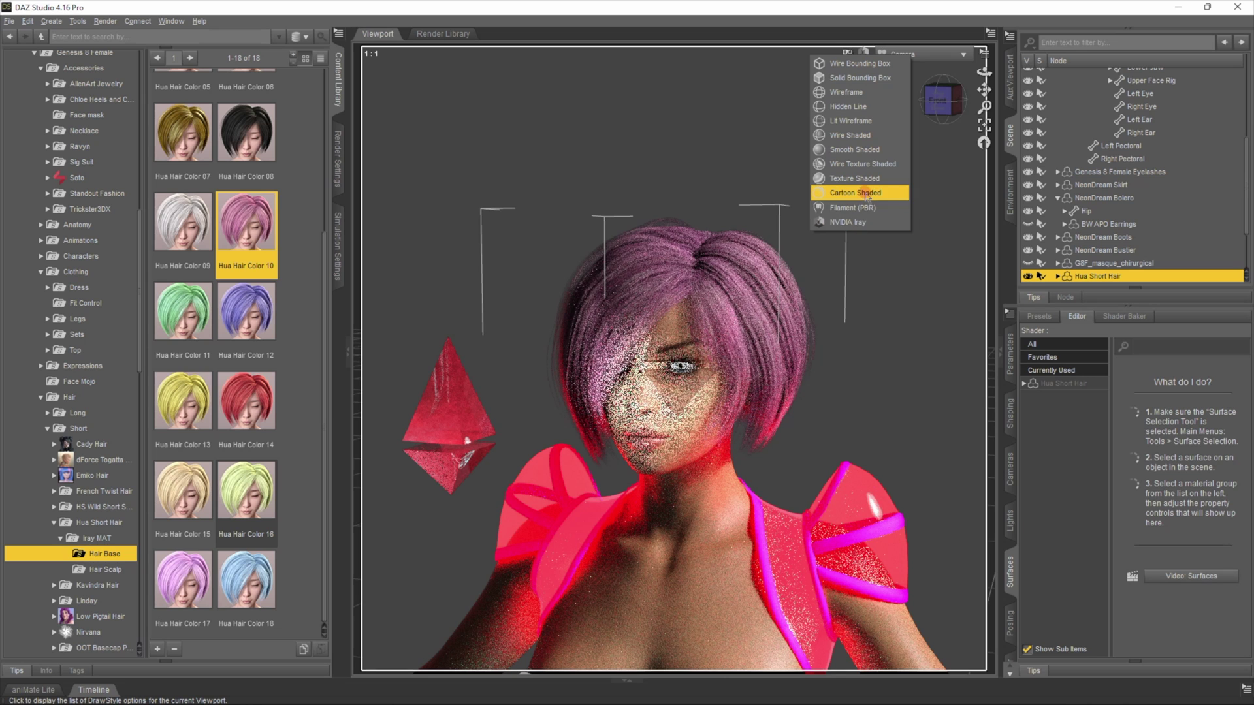
pyautogui.click(853, 208)
# Render the pink-haired variation and save it as a PNG named ETH Watch #3 in Collecton NFT
pyautogui.click(315, 34)
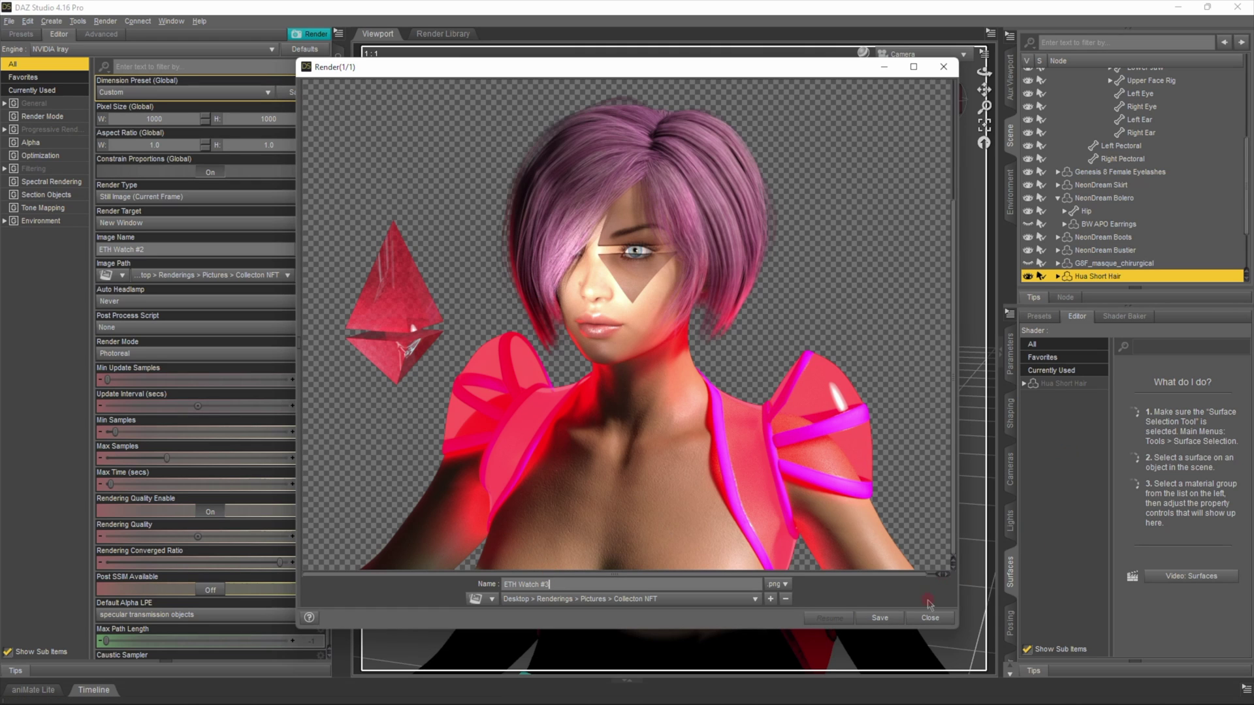
pyautogui.click(880, 618)
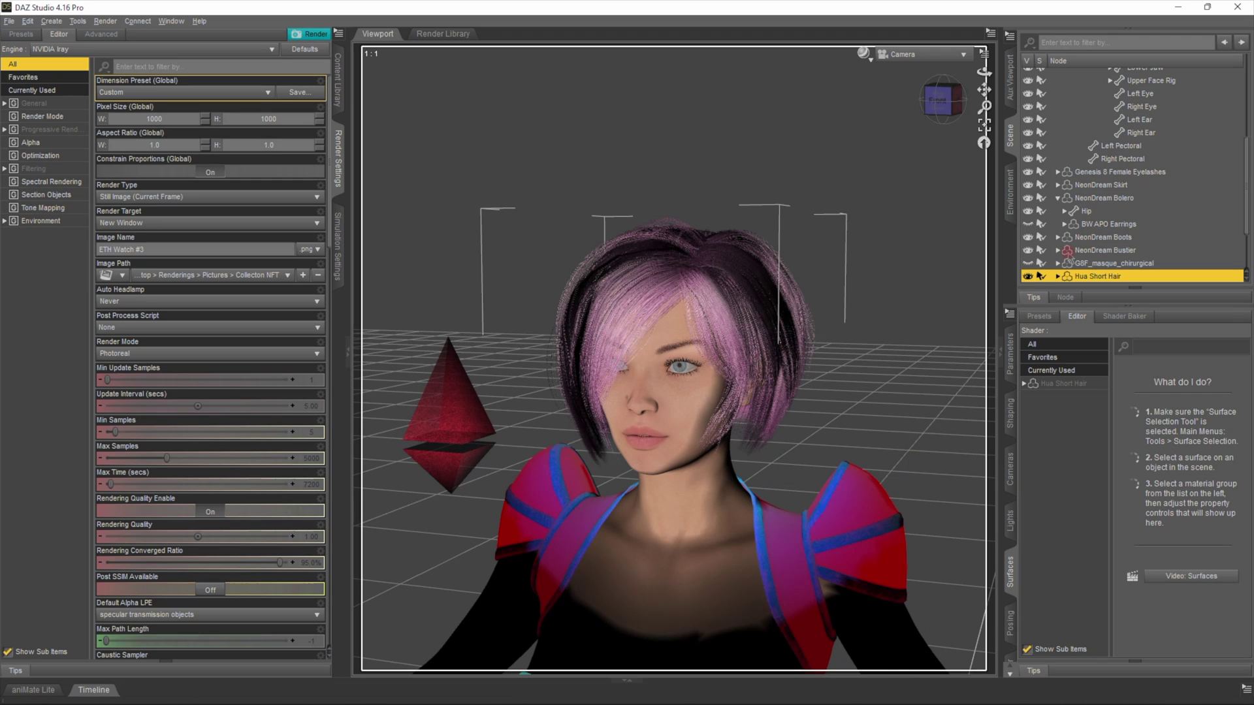
# Delete the remaining NeonDream outfit pieces, including the boots, skirt and bolero, and the Hua Short Hair from the figure
pyautogui.rightClick(1085, 239)
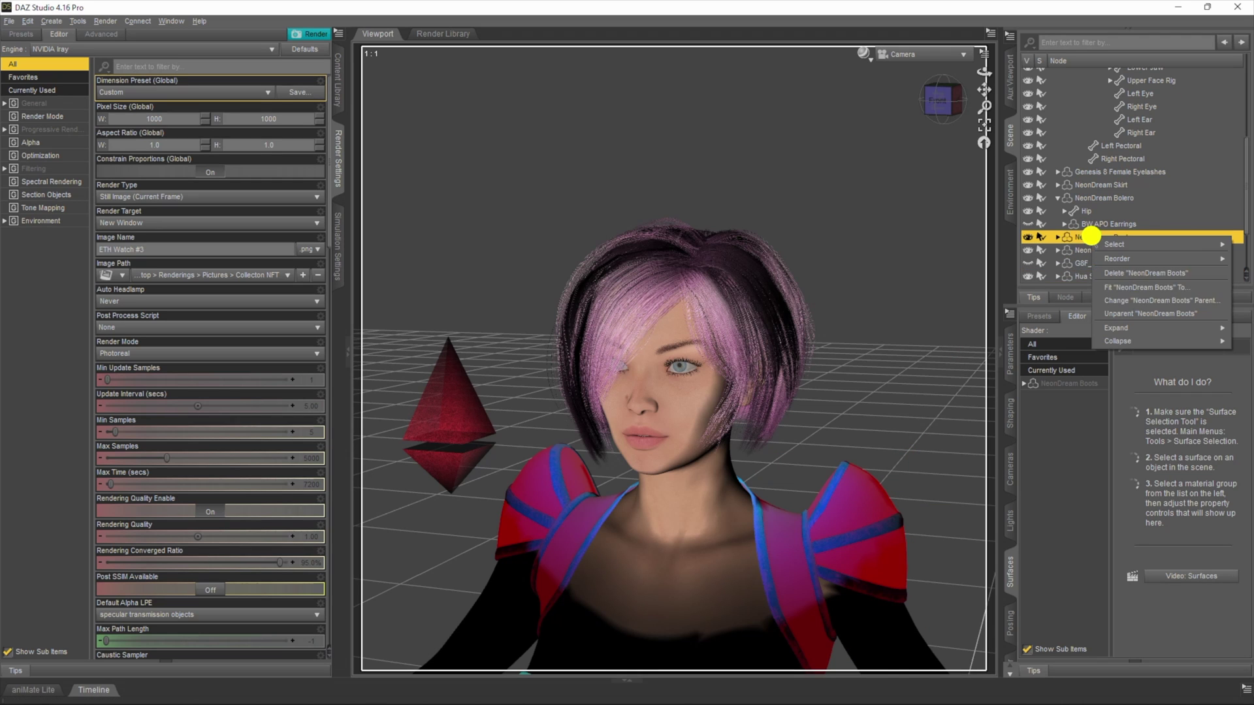
pyautogui.click(1154, 269)
pyautogui.click(1027, 236)
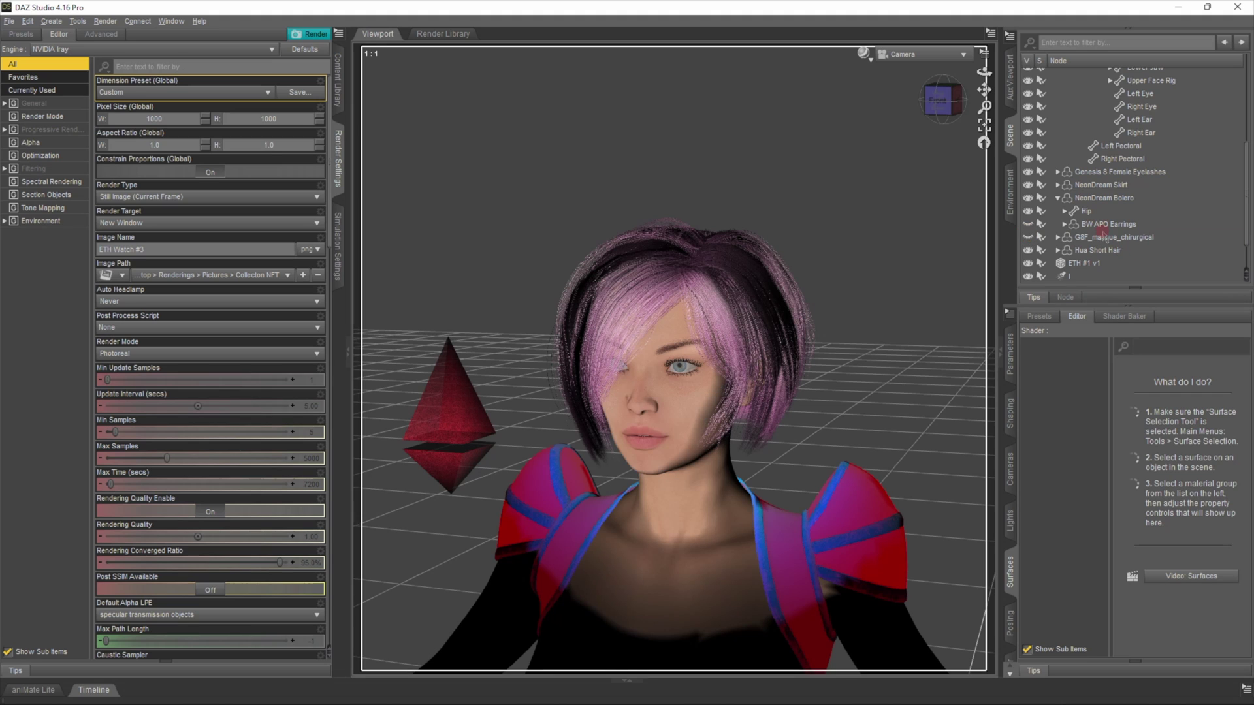
pyautogui.click(1035, 198)
pyautogui.rightClick(1071, 199)
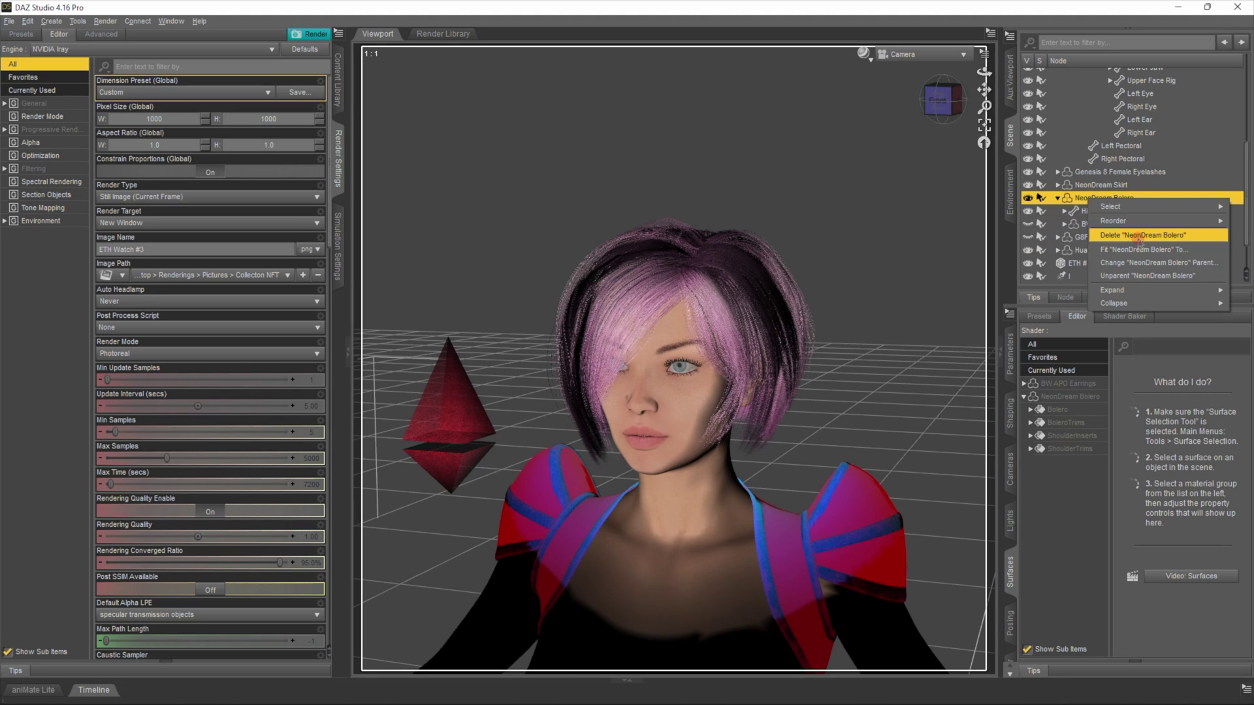
pyautogui.click(1139, 233)
pyautogui.rightClick(1094, 210)
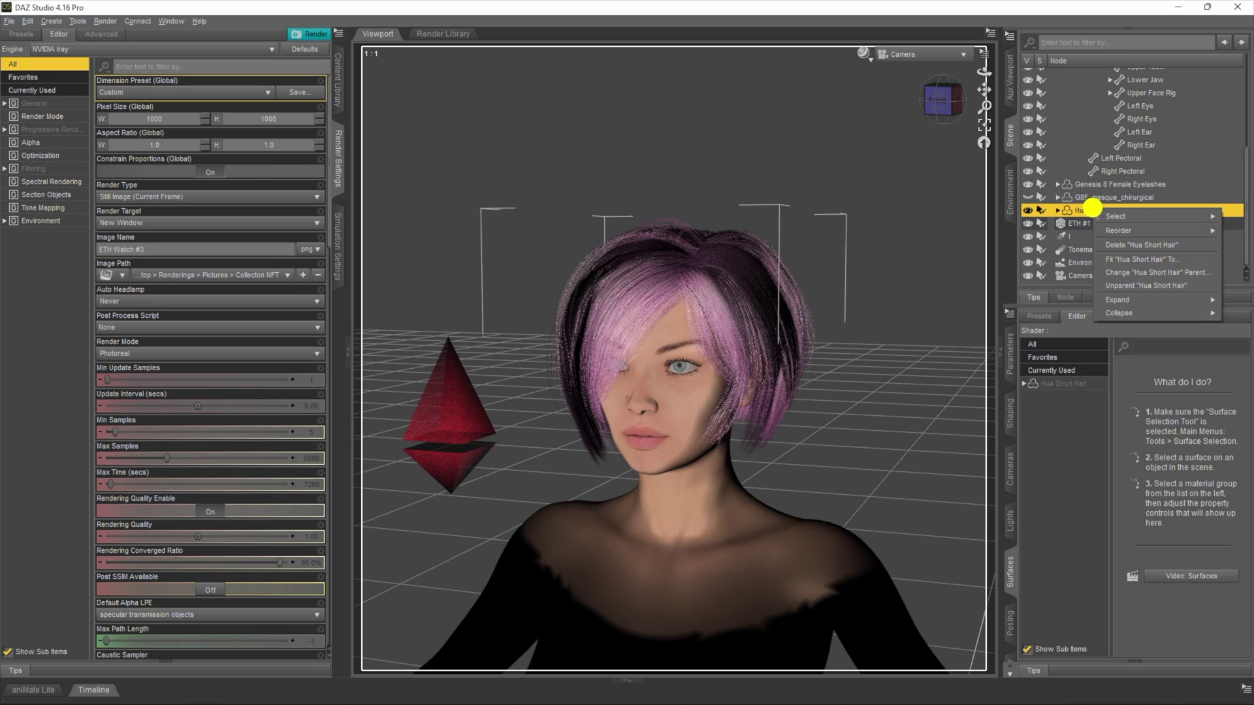
pyautogui.click(1142, 245)
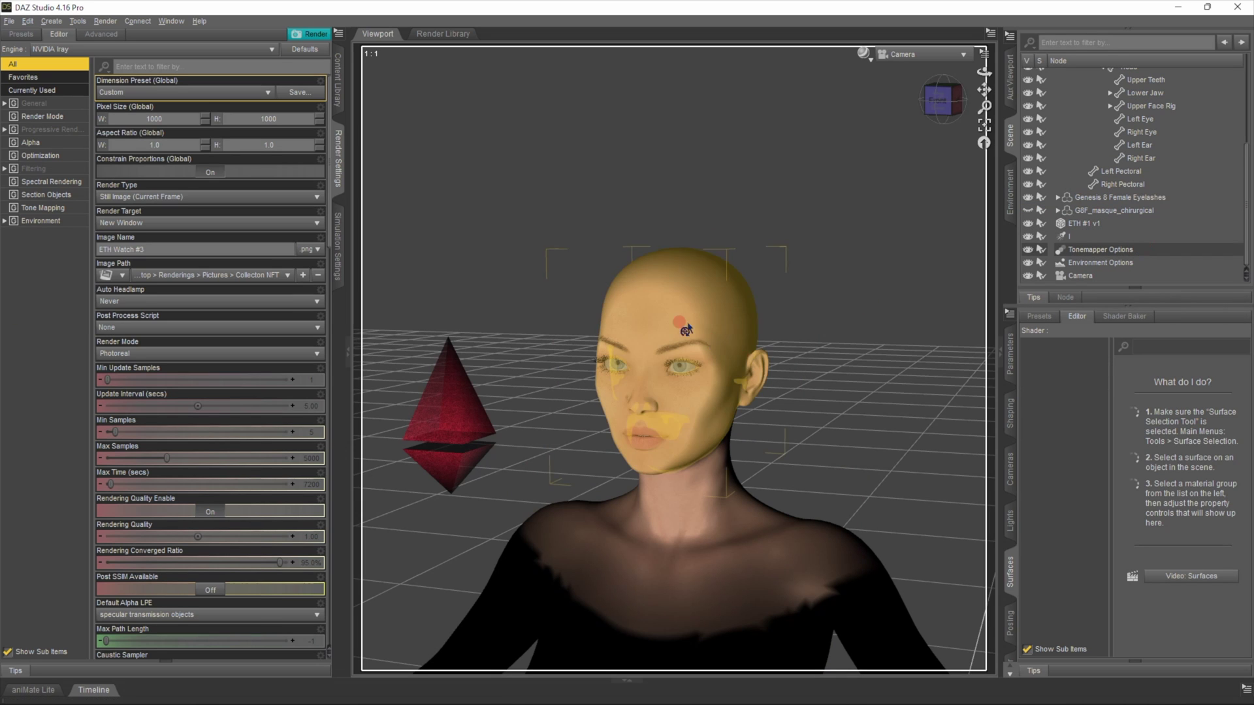
# Find the Battle Pilot outfit among the Genesis 8 Female fantasy clothing sets and load Battle Pilot !Full Set onto the figure
pyautogui.click(338, 79)
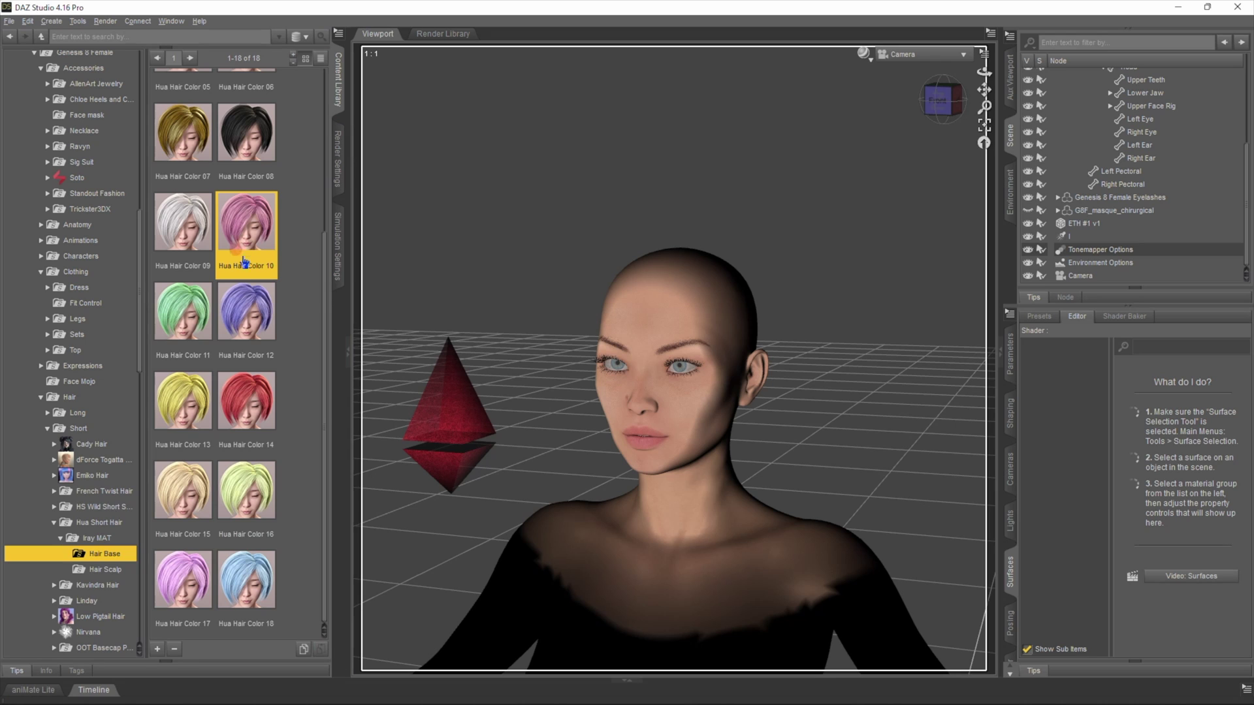
pyautogui.click(41, 397)
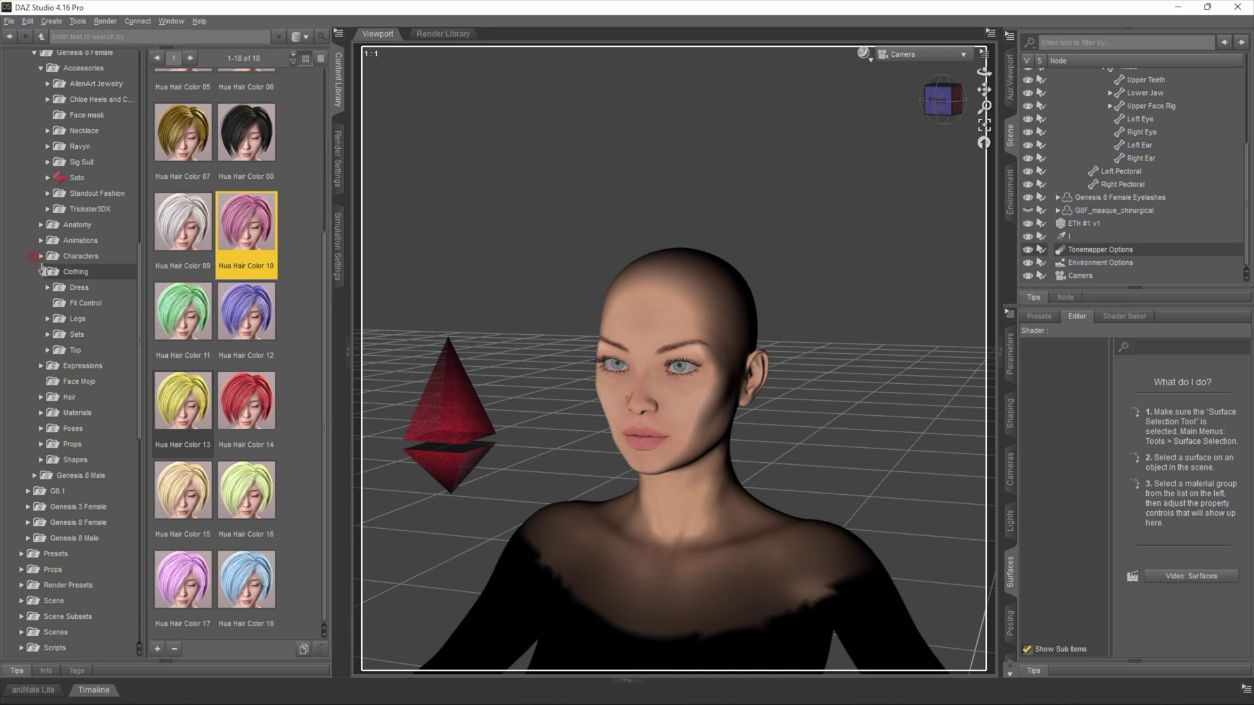
pyautogui.click(47, 334)
pyautogui.click(53, 366)
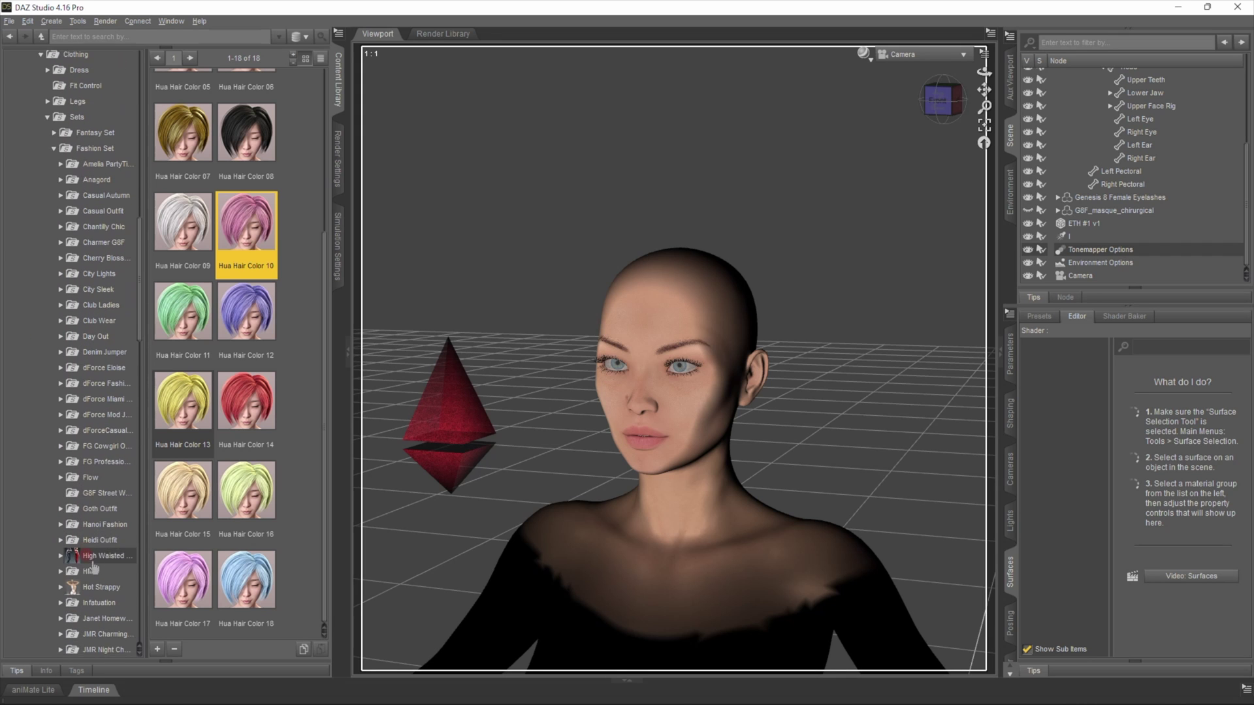
pyautogui.click(54, 365)
pyautogui.click(54, 350)
pyautogui.click(99, 366)
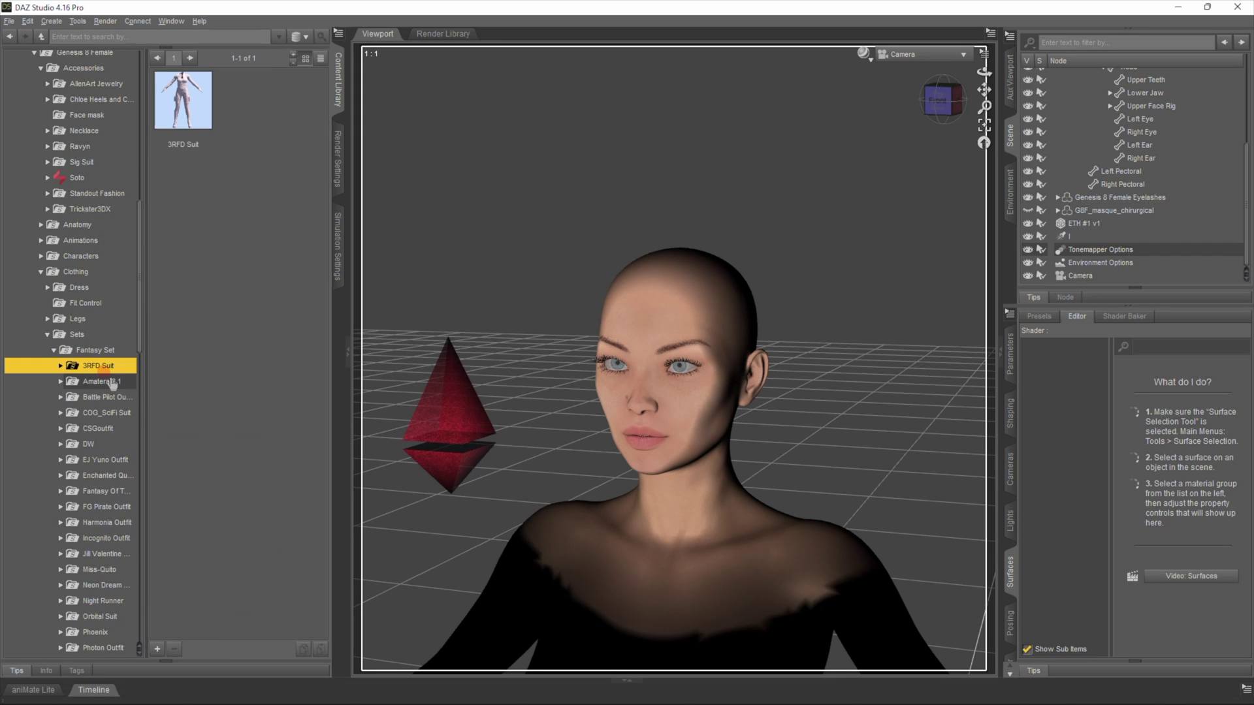
pyautogui.doubleClick(112, 385)
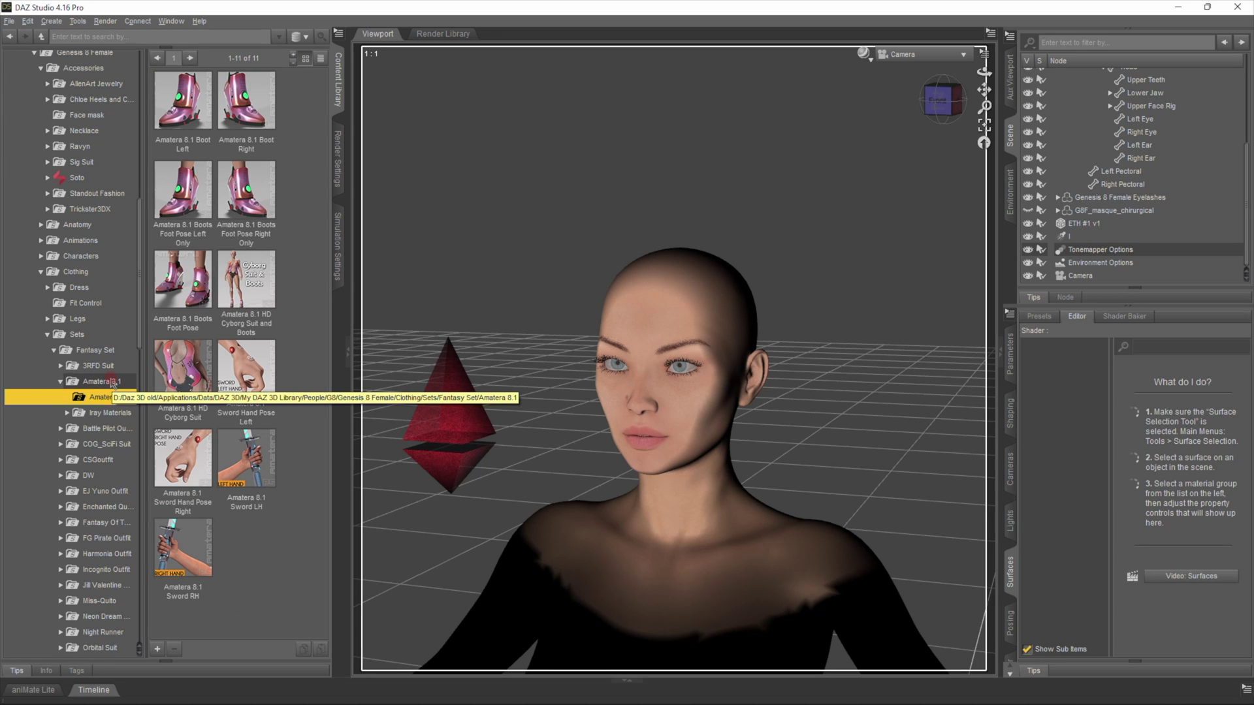
pyautogui.doubleClick(112, 384)
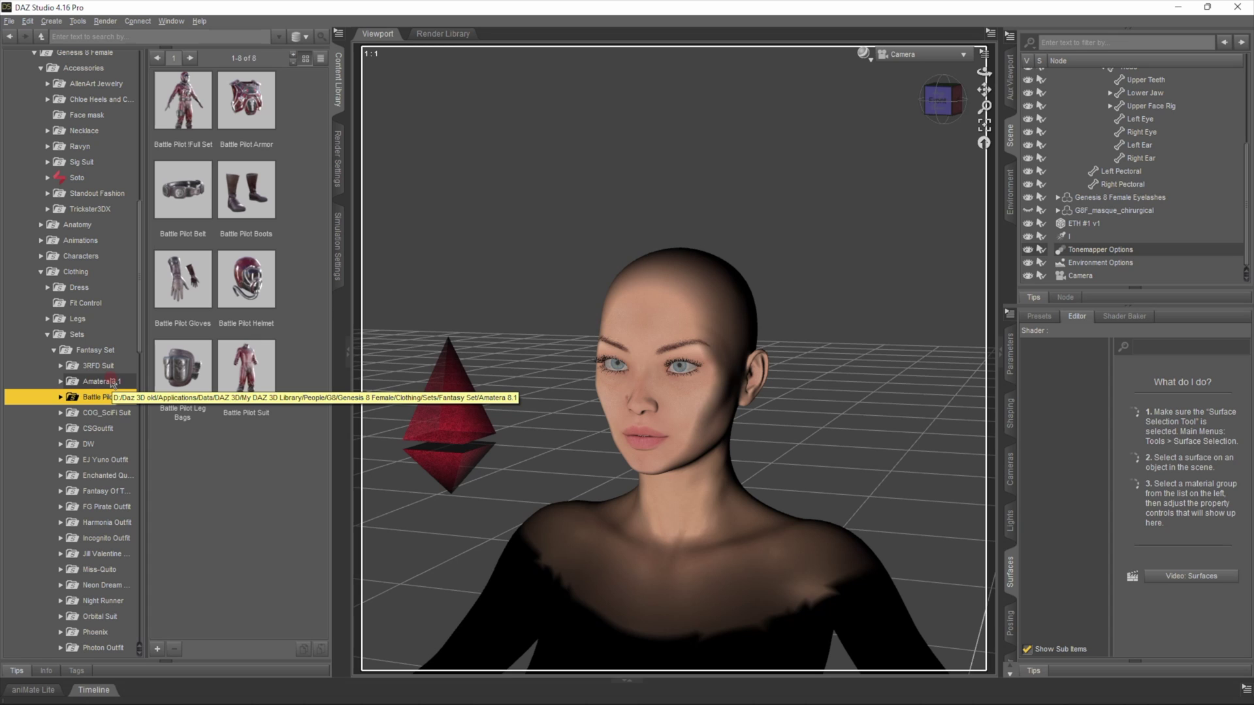
pyautogui.moveTo(183, 104); pyautogui.dragTo(617, 312)
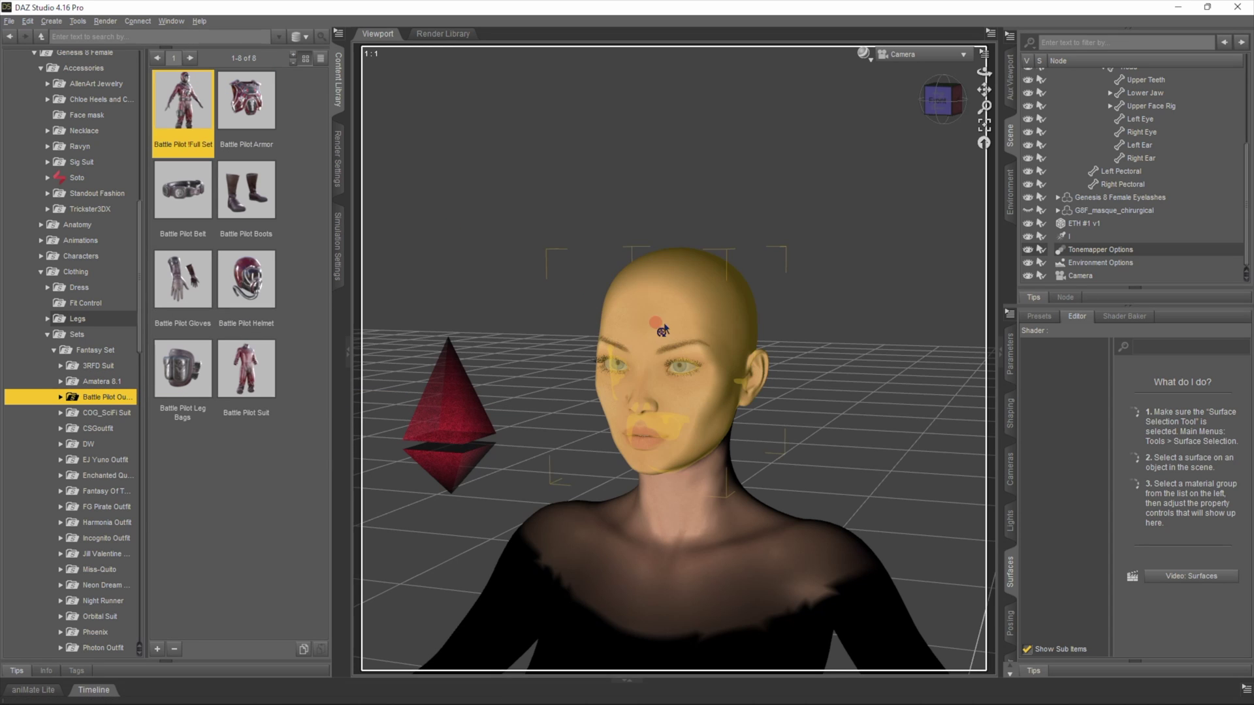
pyautogui.click(659, 324)
pyautogui.doubleClick(171, 96)
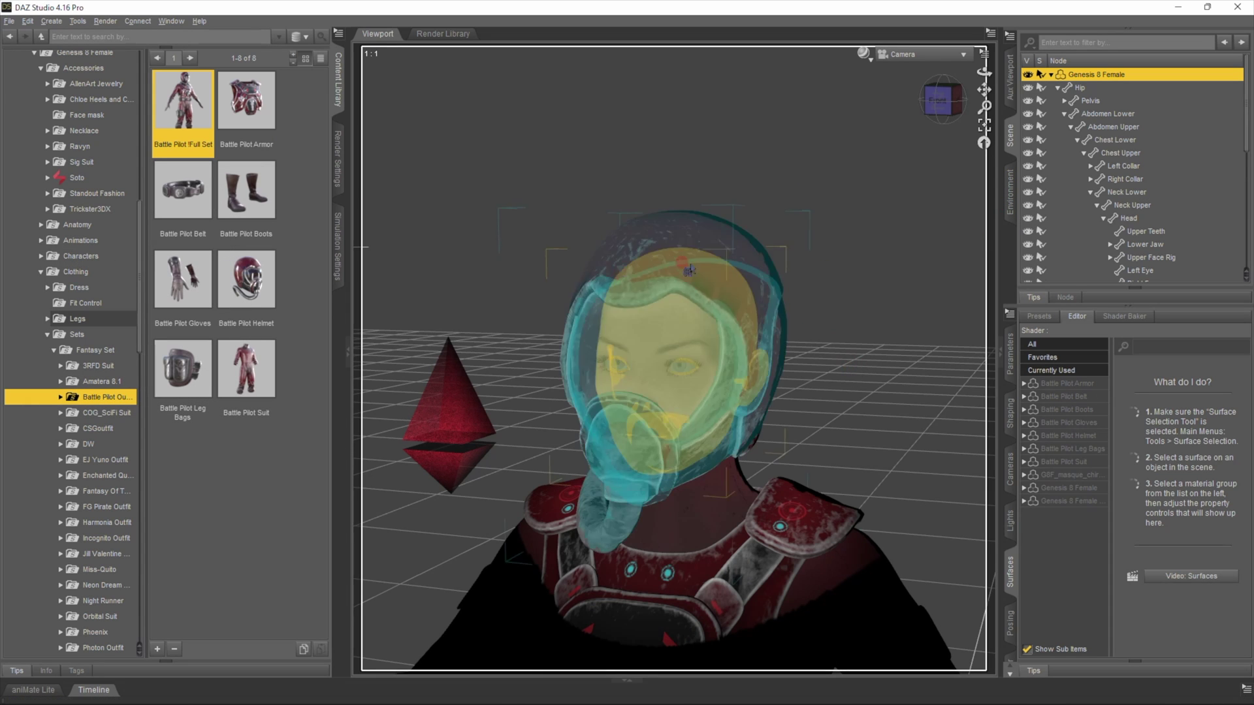
# Preview the viewport in NVIDIA Iray and apply the Plague Division !Full Iray material to the Battle Pilot outfit
pyautogui.click(863, 54)
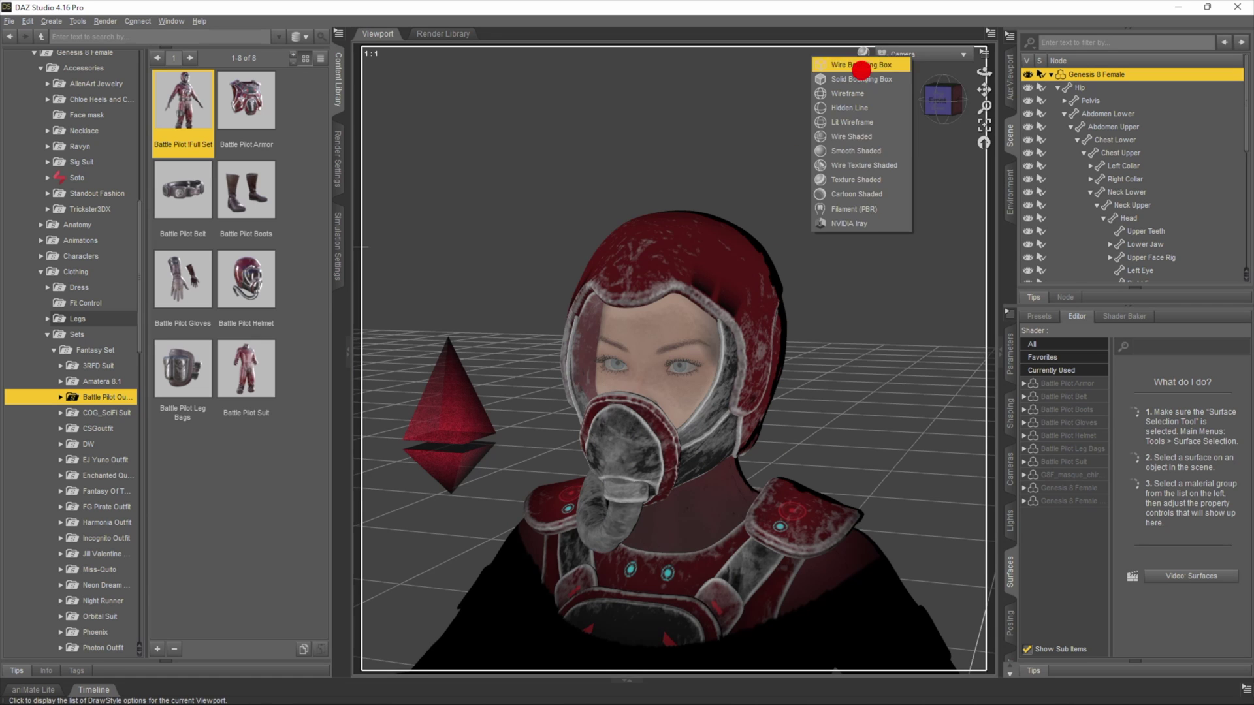
pyautogui.click(844, 224)
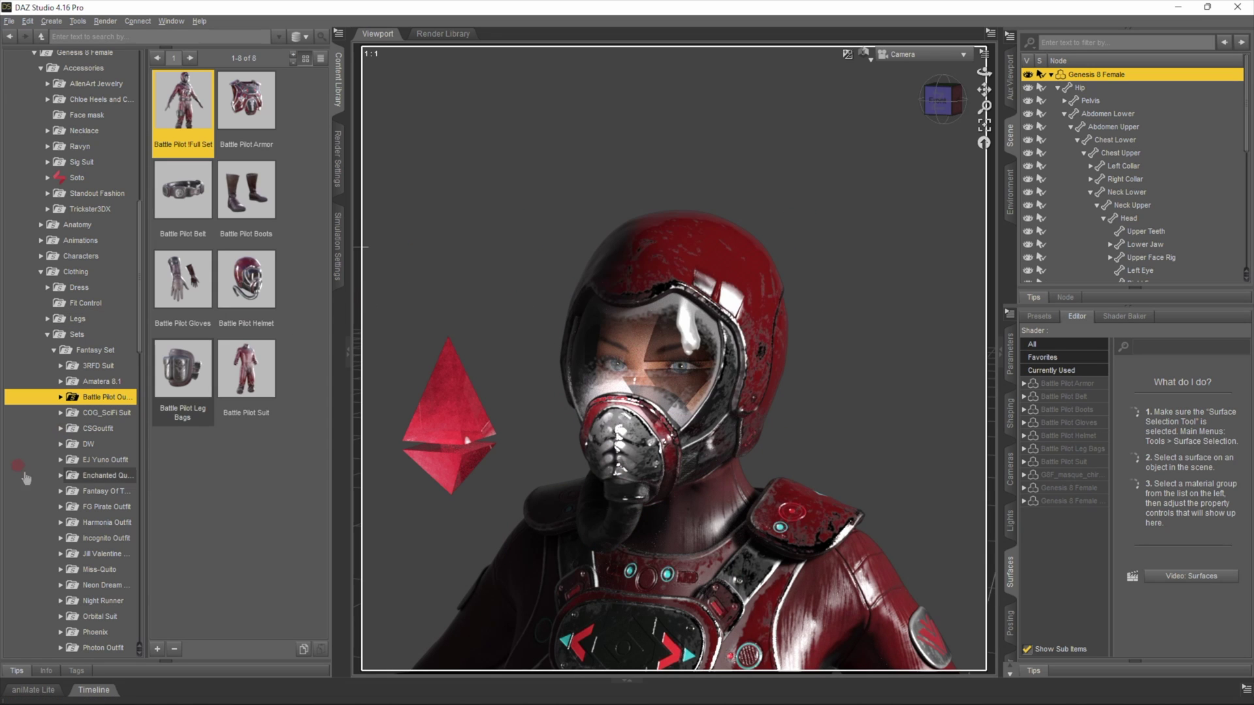
pyautogui.click(60, 397)
pyautogui.click(66, 412)
pyautogui.click(66, 411)
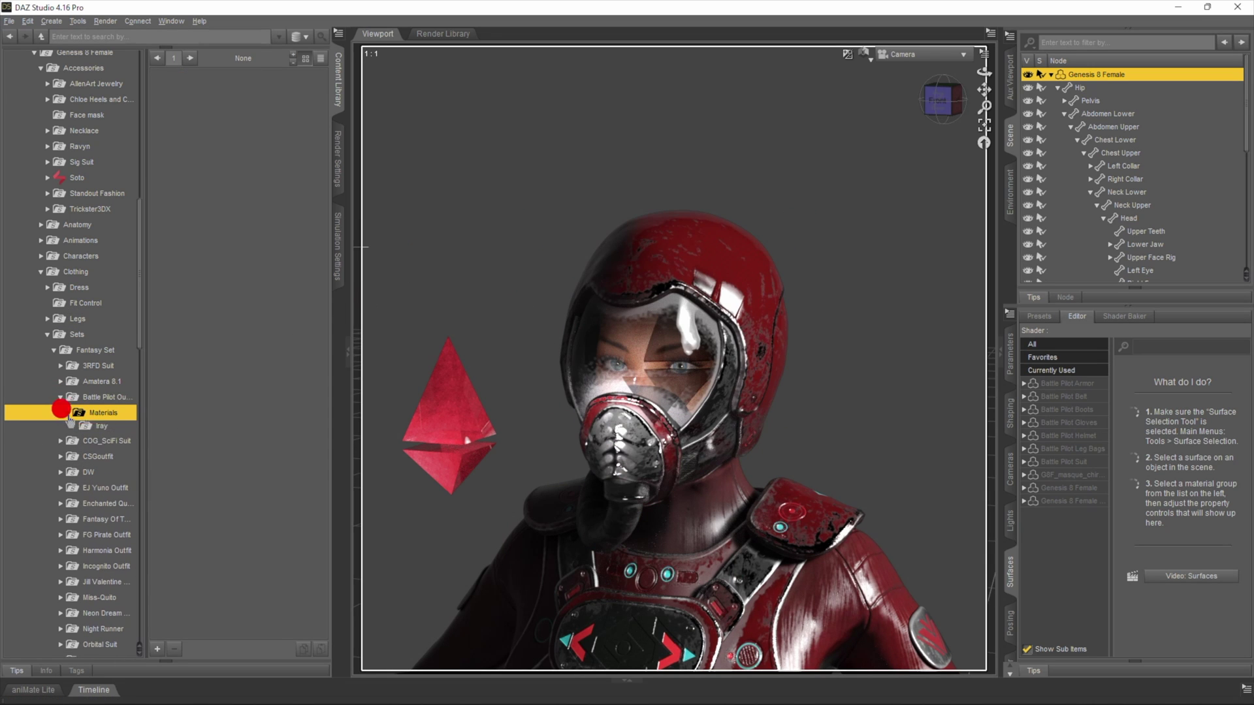
pyautogui.click(81, 424)
pyautogui.scroll(-10, 291, 387)
pyautogui.scroll(-10, 292, 390)
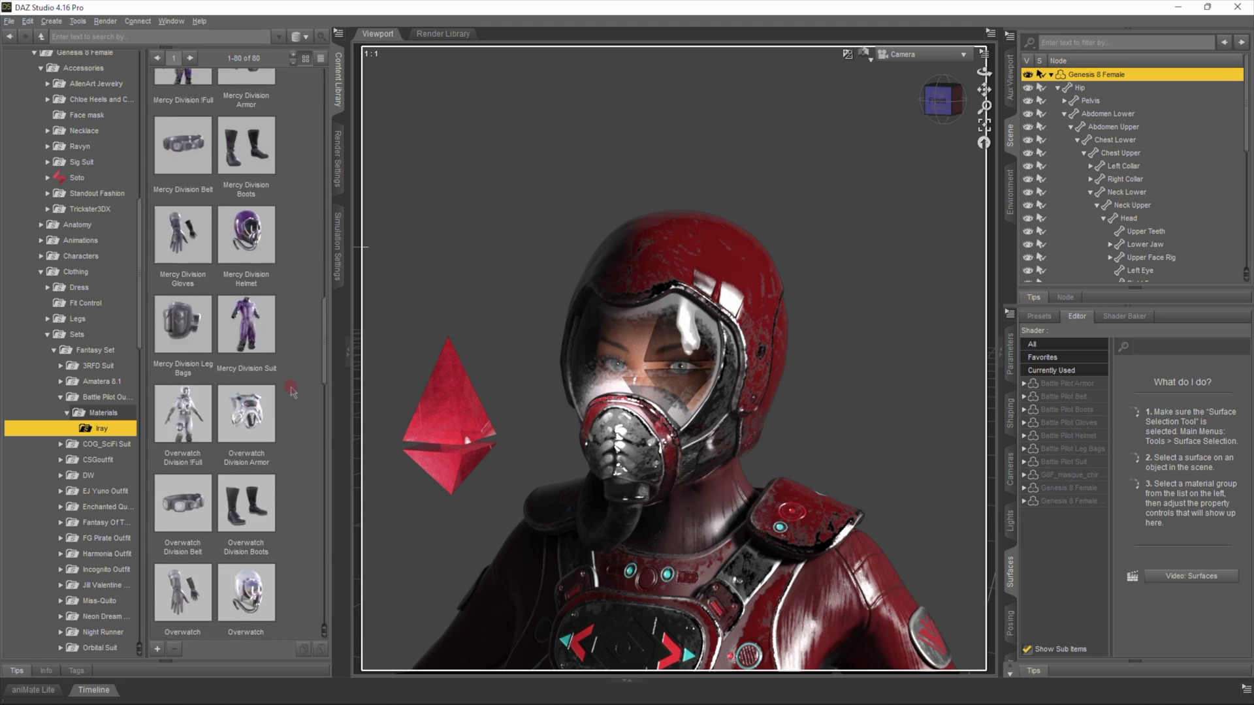
pyautogui.scroll(6, 293, 391)
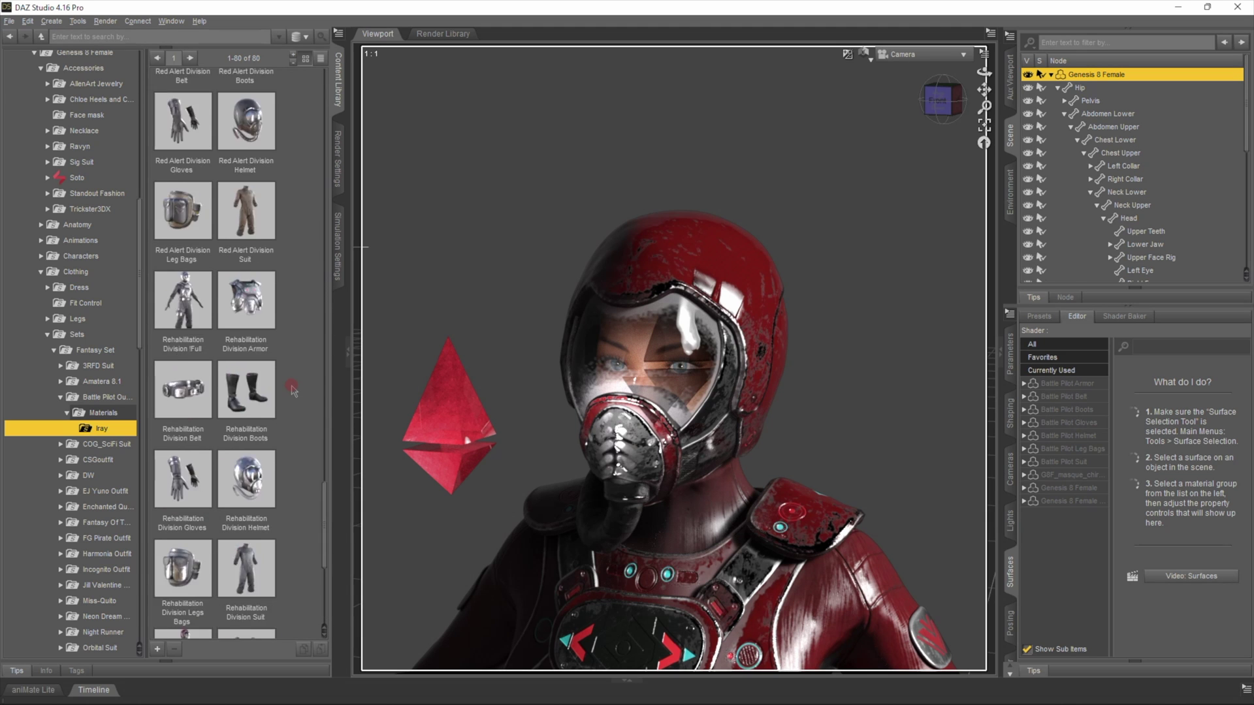
pyautogui.scroll(6, 291, 390)
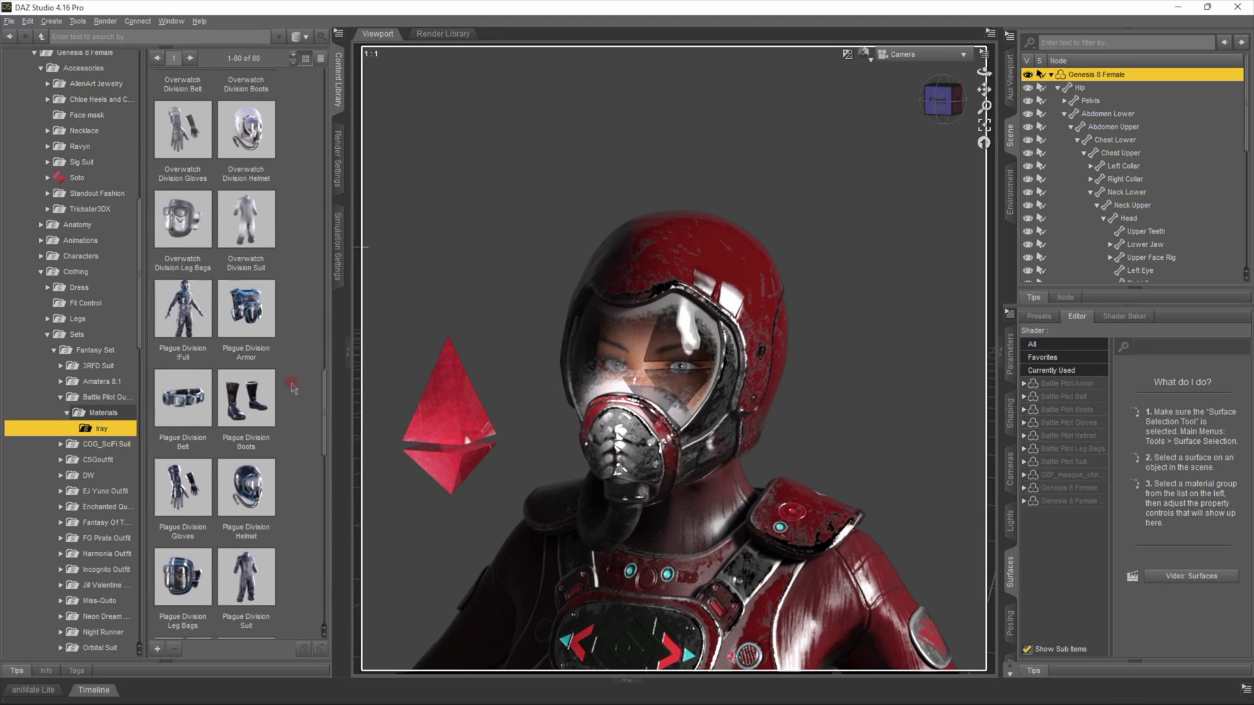
pyautogui.doubleClick(168, 301)
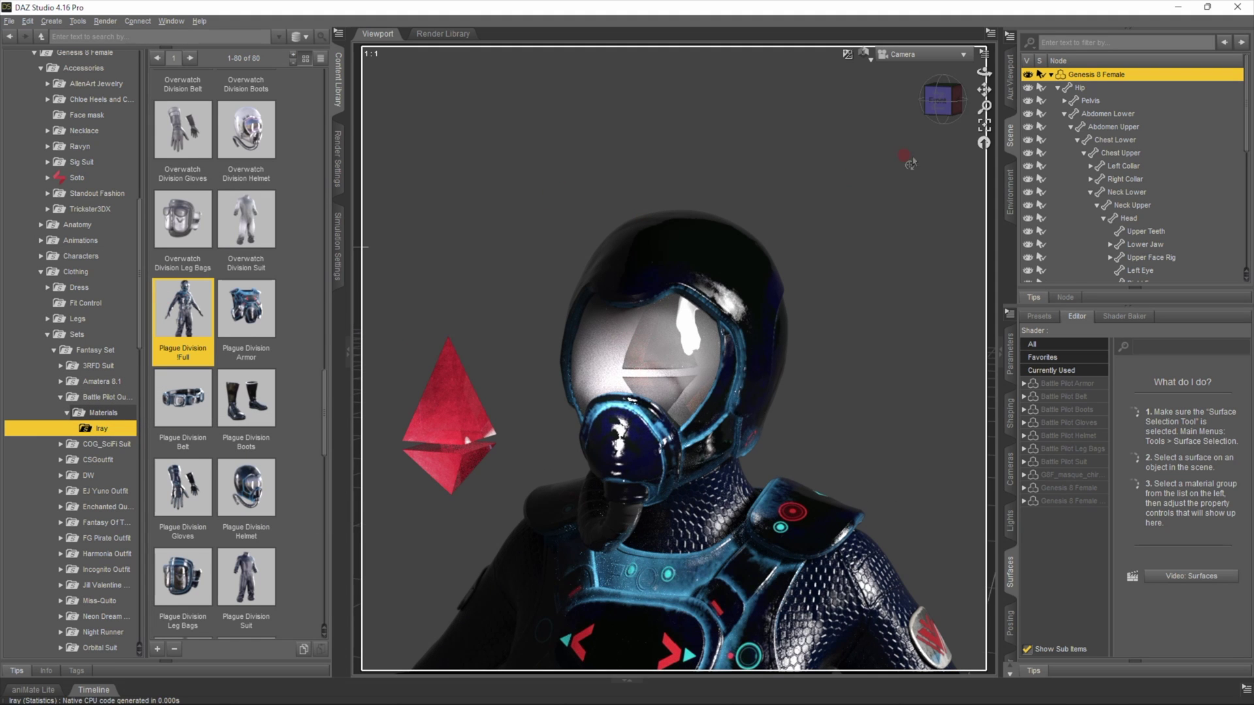
# Apply the blue FSLel Gem 01e shader from the Base Gems presets to the ETH model
pyautogui.click(865, 56)
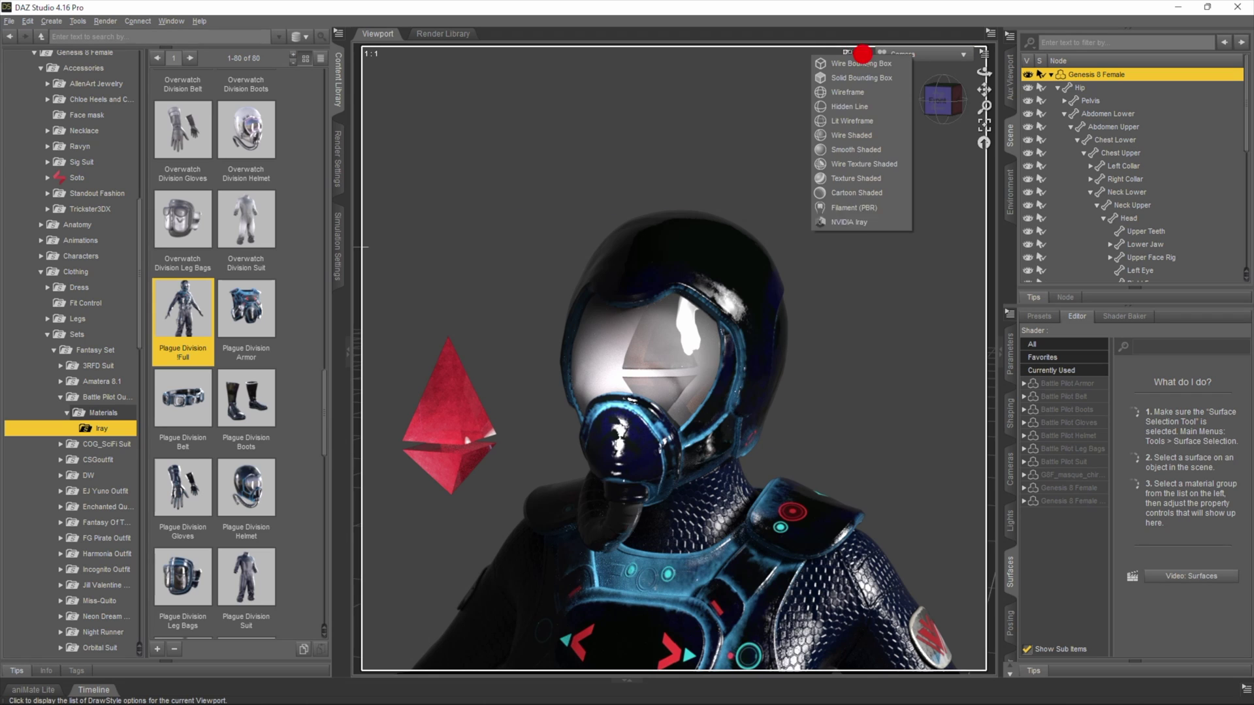
pyautogui.click(861, 47)
pyautogui.click(460, 413)
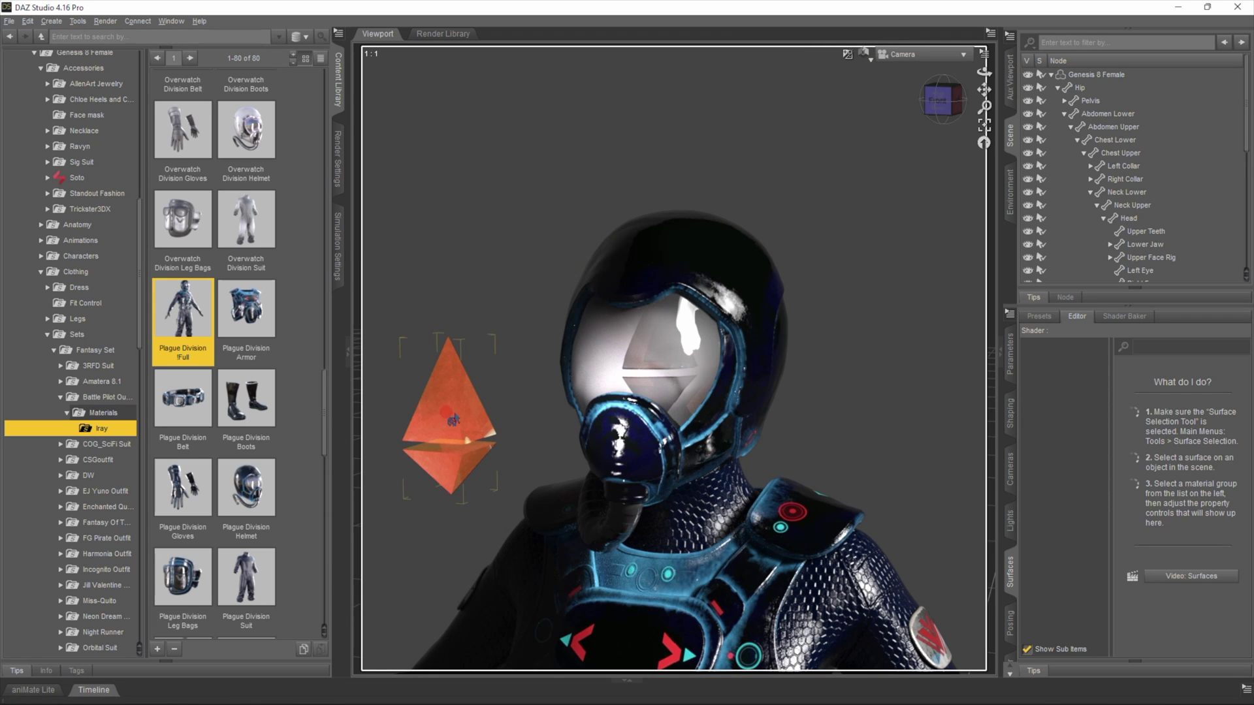
pyautogui.scroll(-15, 78, 431)
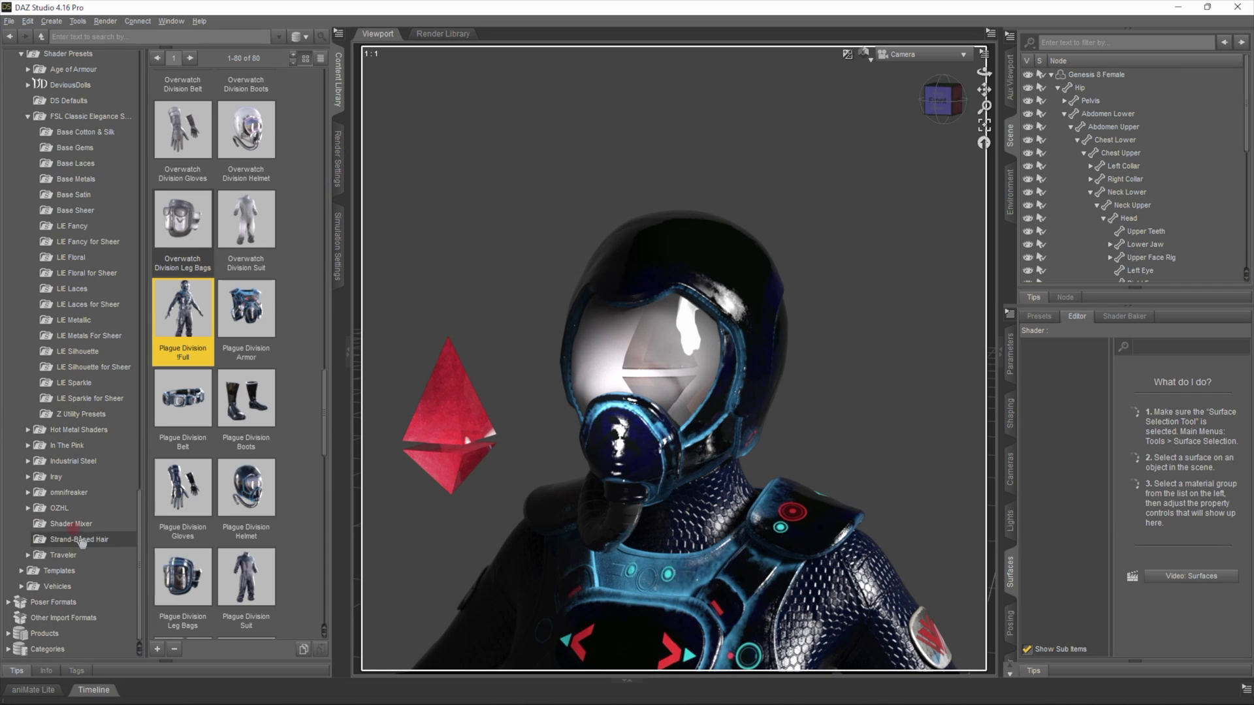
pyautogui.click(75, 148)
pyautogui.moveTo(185, 282); pyautogui.dragTo(439, 340)
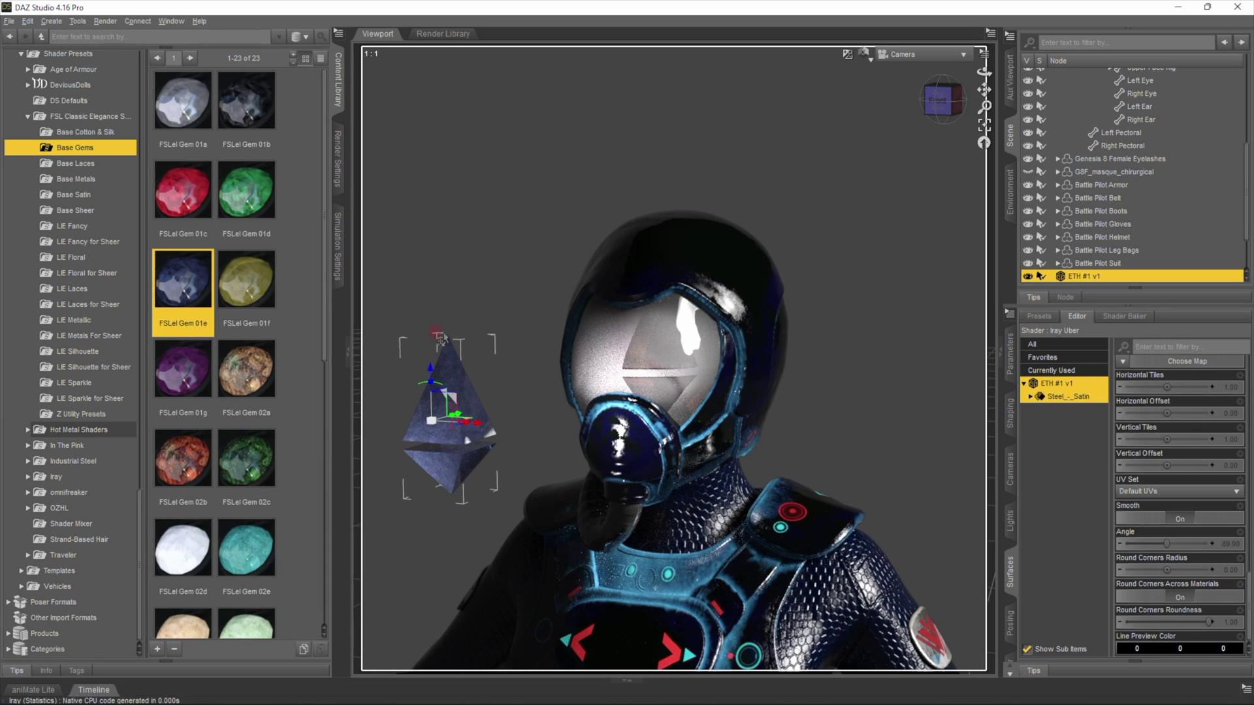
pyautogui.moveTo(427, 227); pyautogui.dragTo(427, 326)
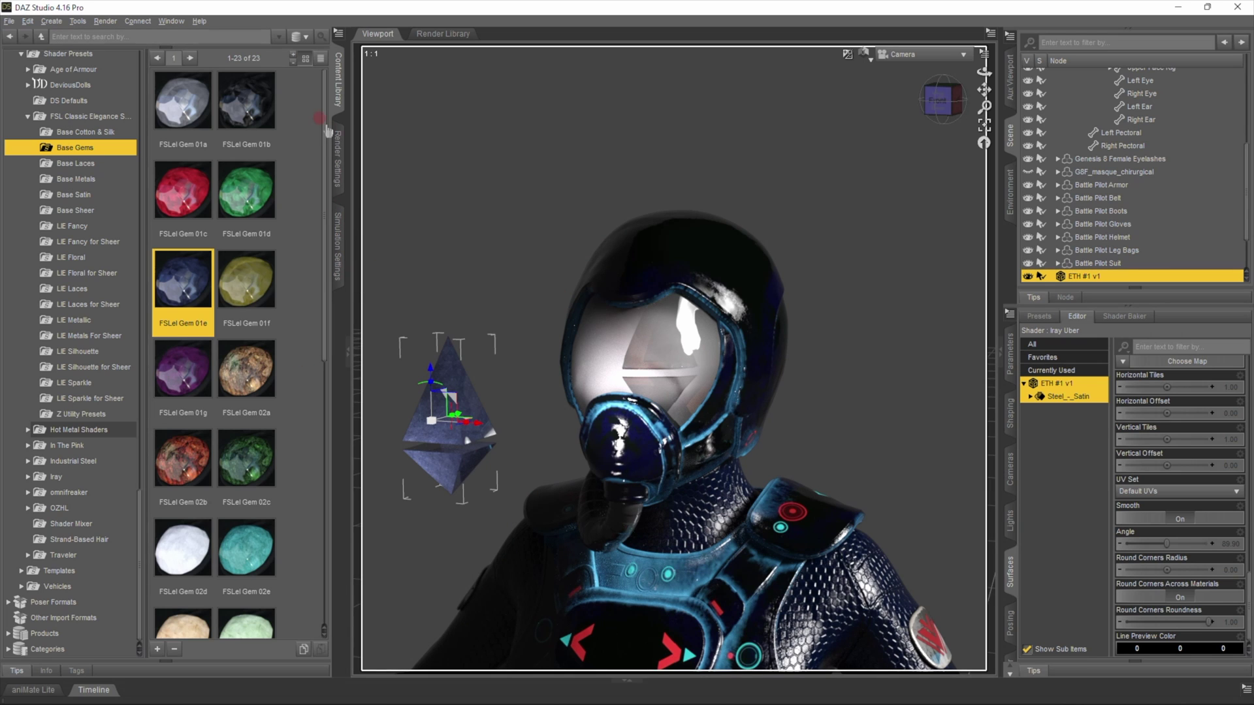
# Return the viewport to Texture Shaded, render the Plague Division variation and save it as a PNG named ETH Watch #4 in Collecton NFT
pyautogui.click(863, 53)
pyautogui.click(847, 173)
pyautogui.click(337, 153)
pyautogui.click(311, 33)
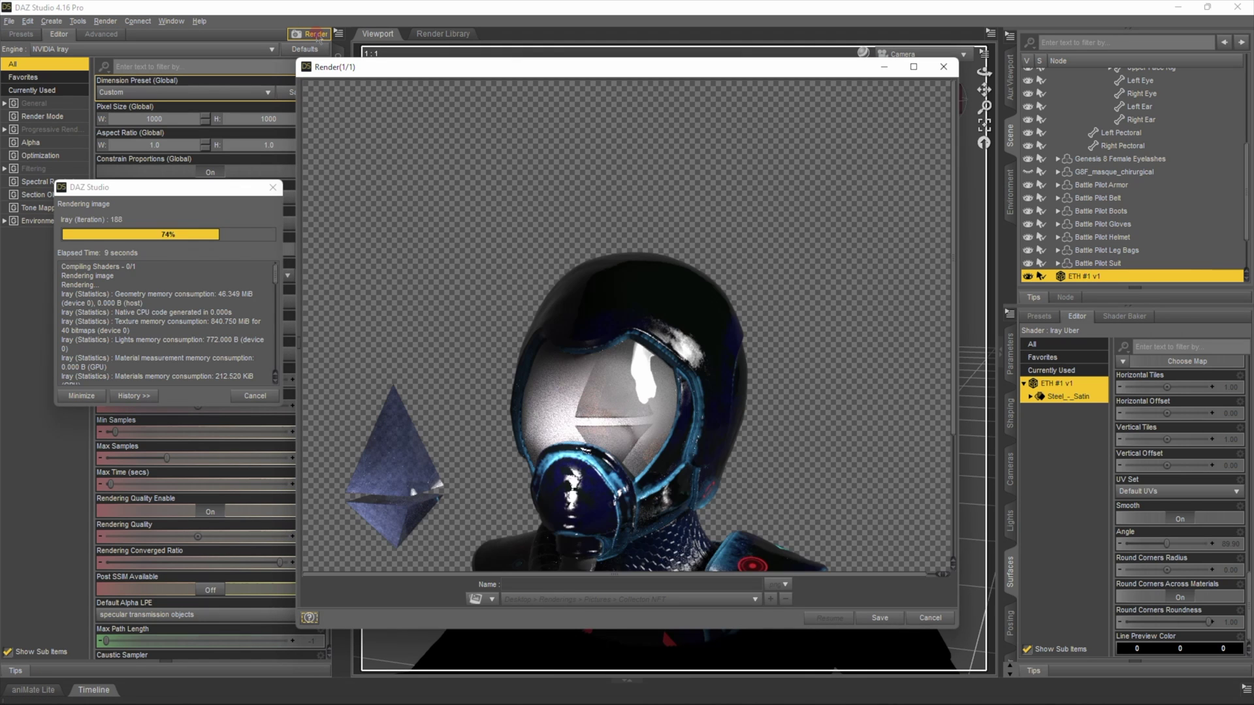
pyautogui.scroll(-2, 563, 293)
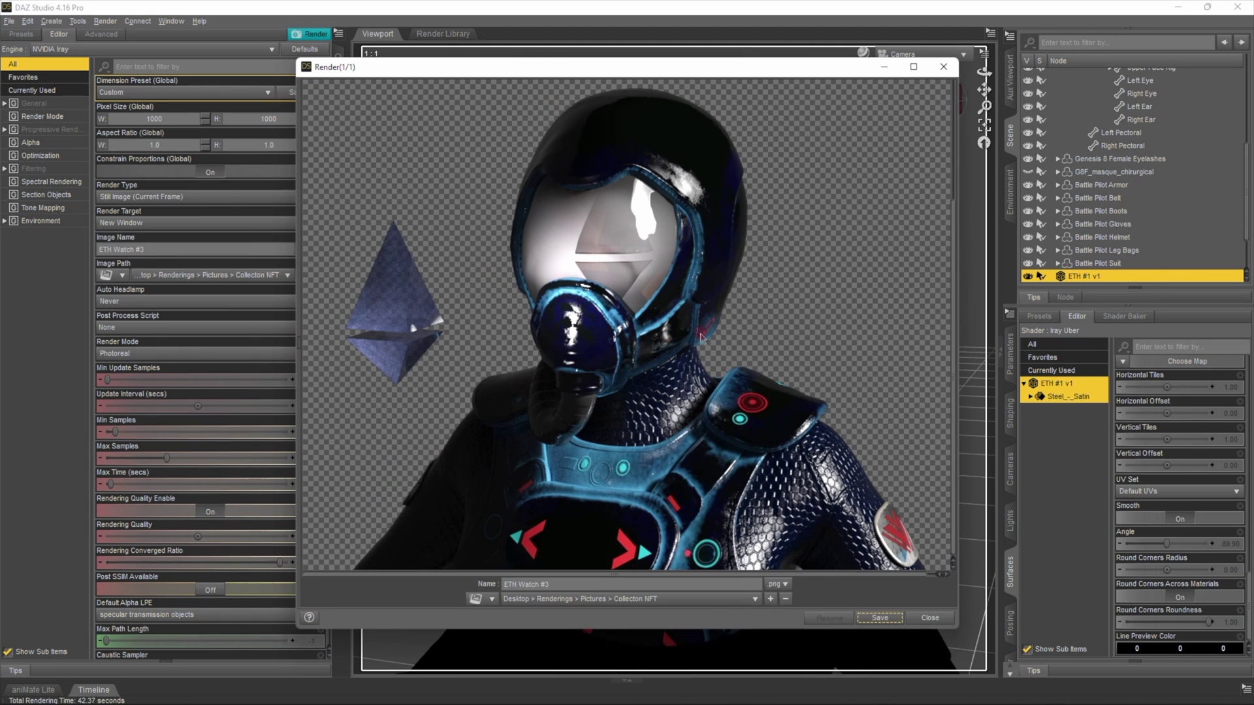
pyautogui.click(541, 574)
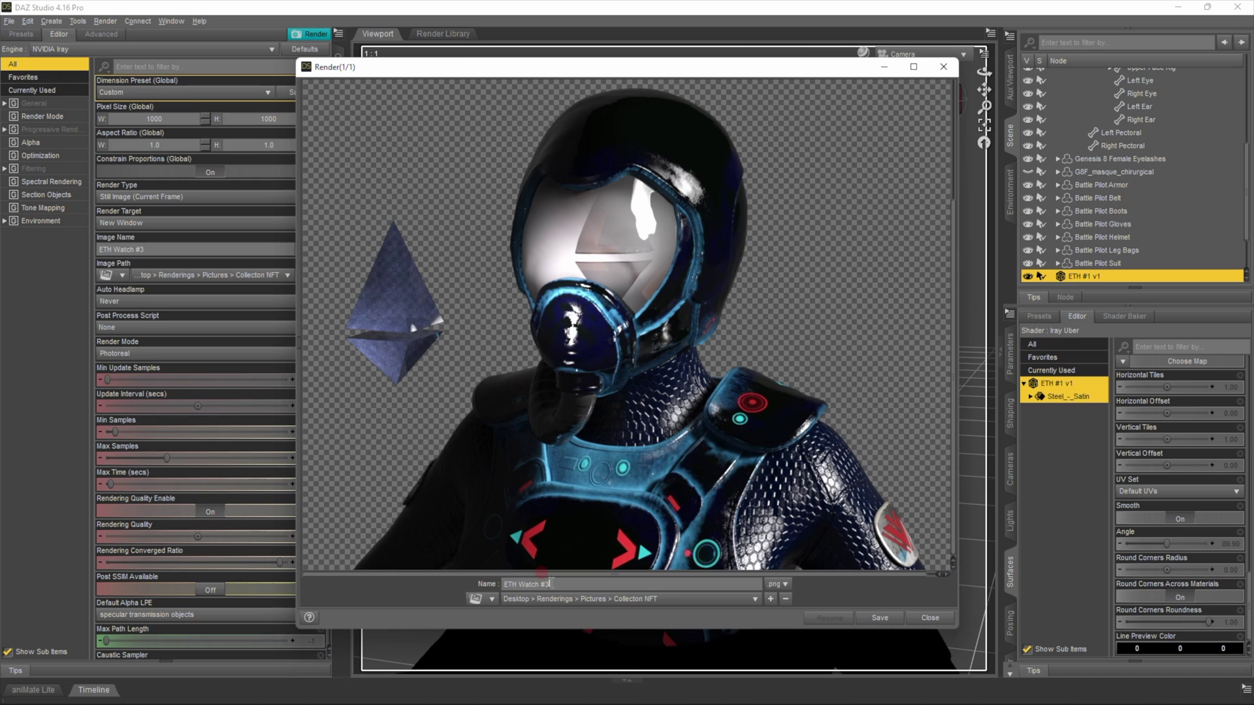
pyautogui.click(886, 617)
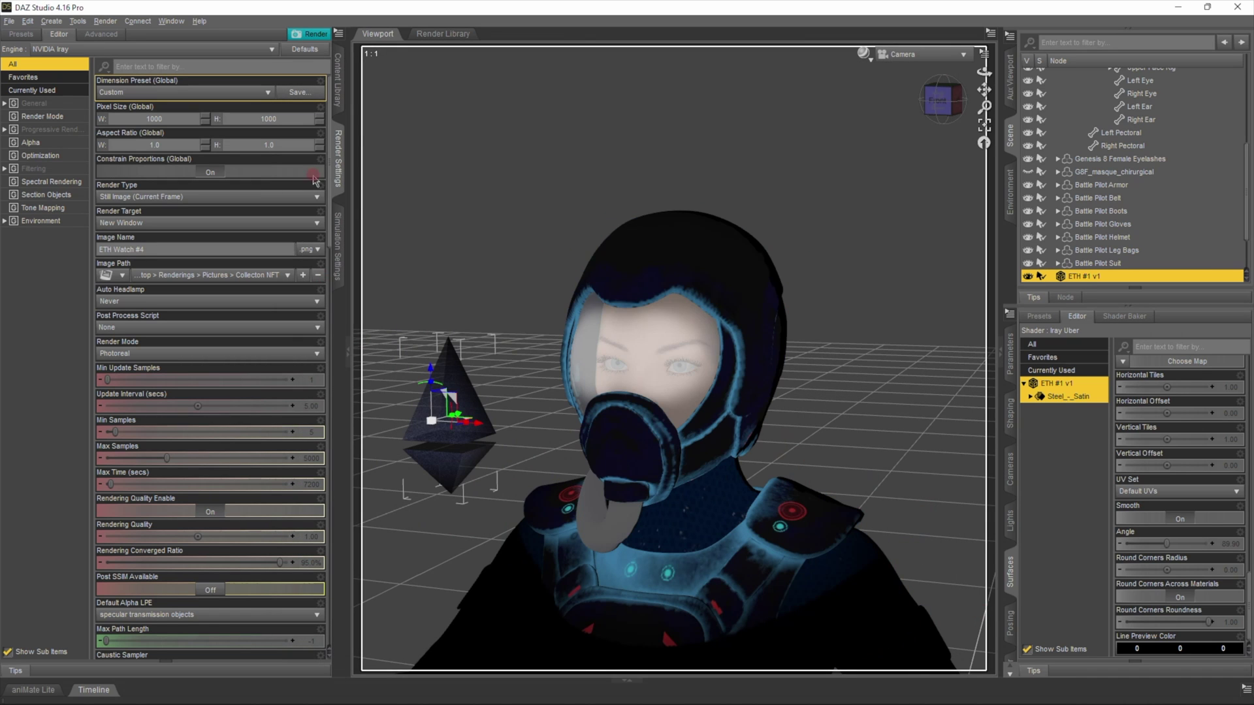
# Apply the Extraction Division !Full Iray material to the figure's Battle Pilot outfit and preview it in NVIDIA Iray
pyautogui.click(341, 72)
pyautogui.scroll(8, 91, 294)
pyautogui.scroll(-9, 88, 336)
pyautogui.scroll(-2, 90, 337)
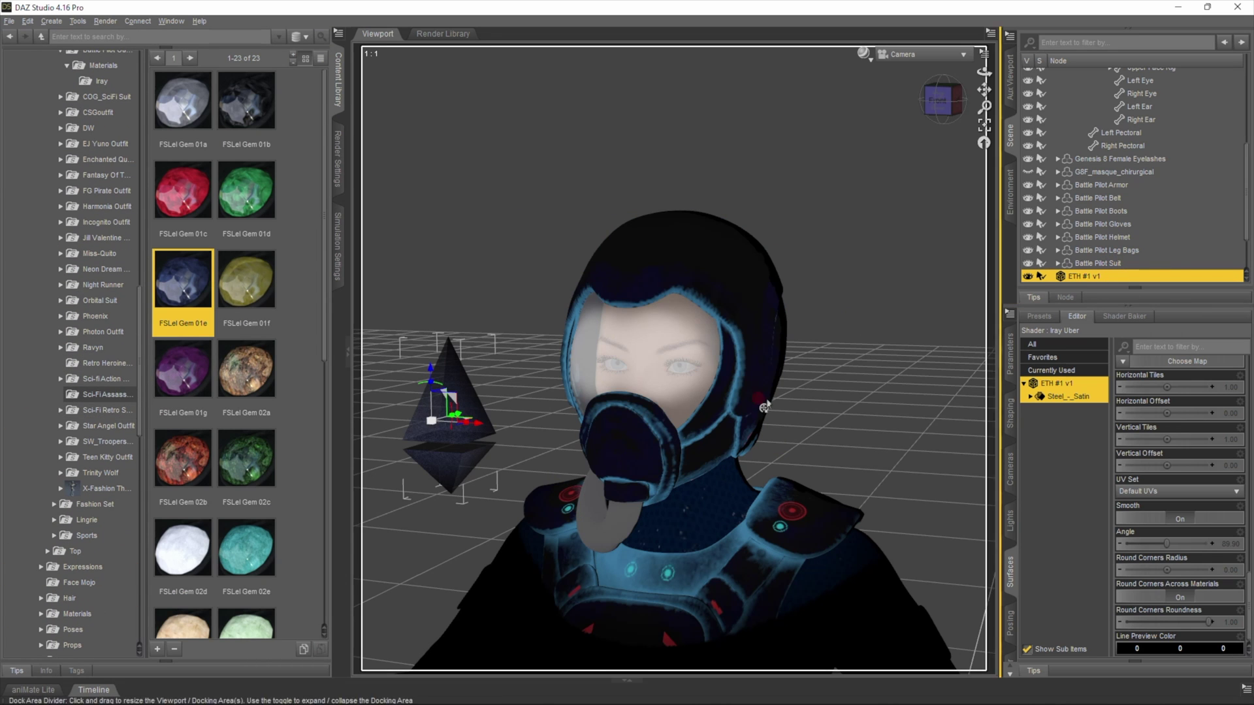
pyautogui.scroll(9, 98, 215)
pyautogui.click(95, 212)
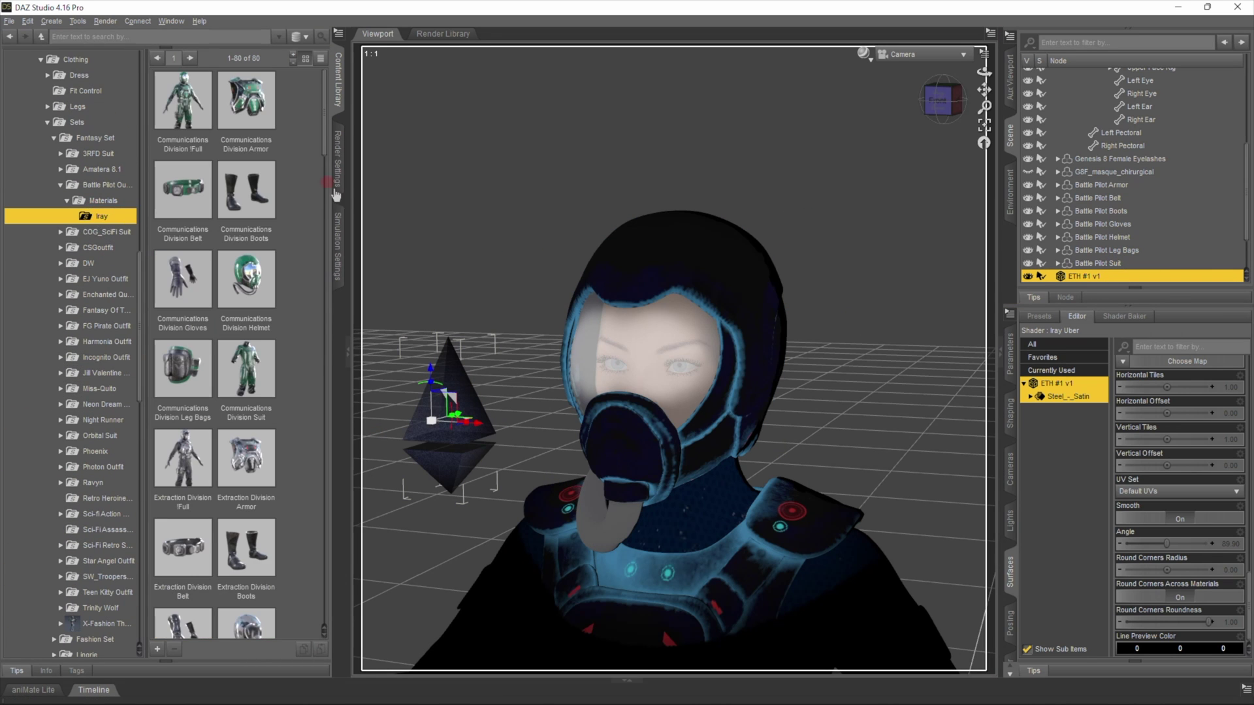
pyautogui.click(587, 280)
pyautogui.scroll(-4, 236, 299)
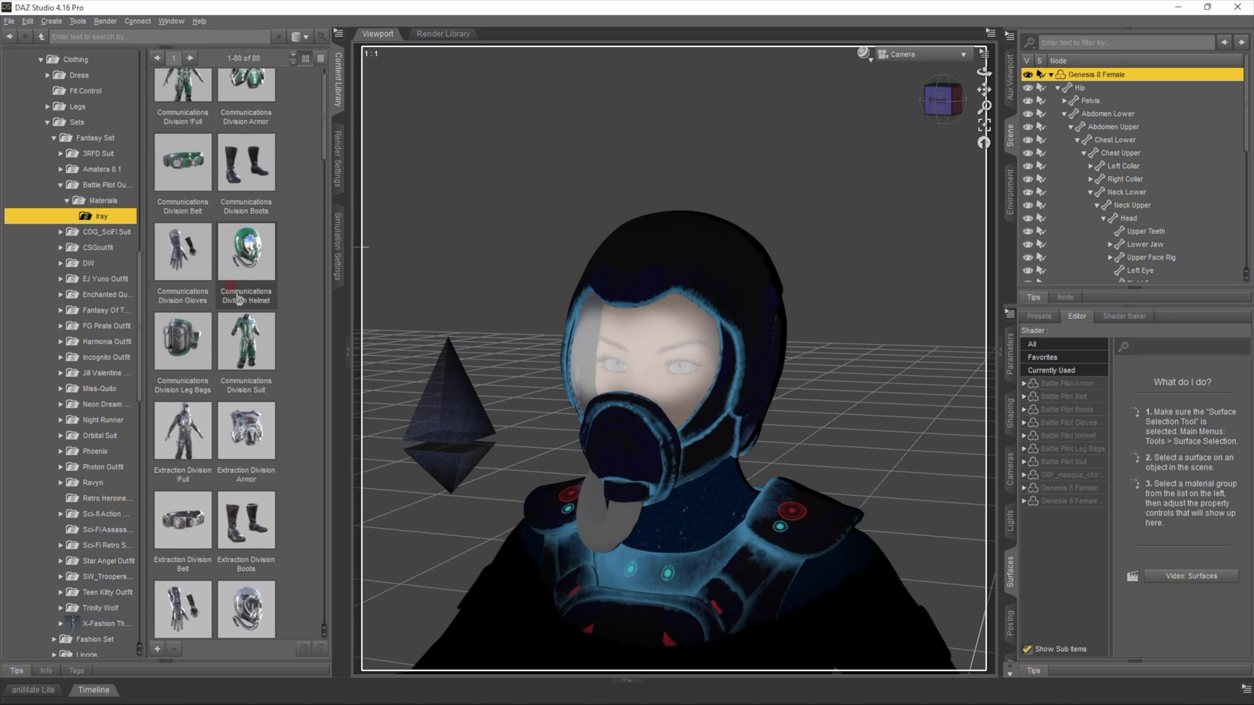
pyautogui.doubleClick(183, 163)
pyautogui.click(863, 53)
pyautogui.click(868, 224)
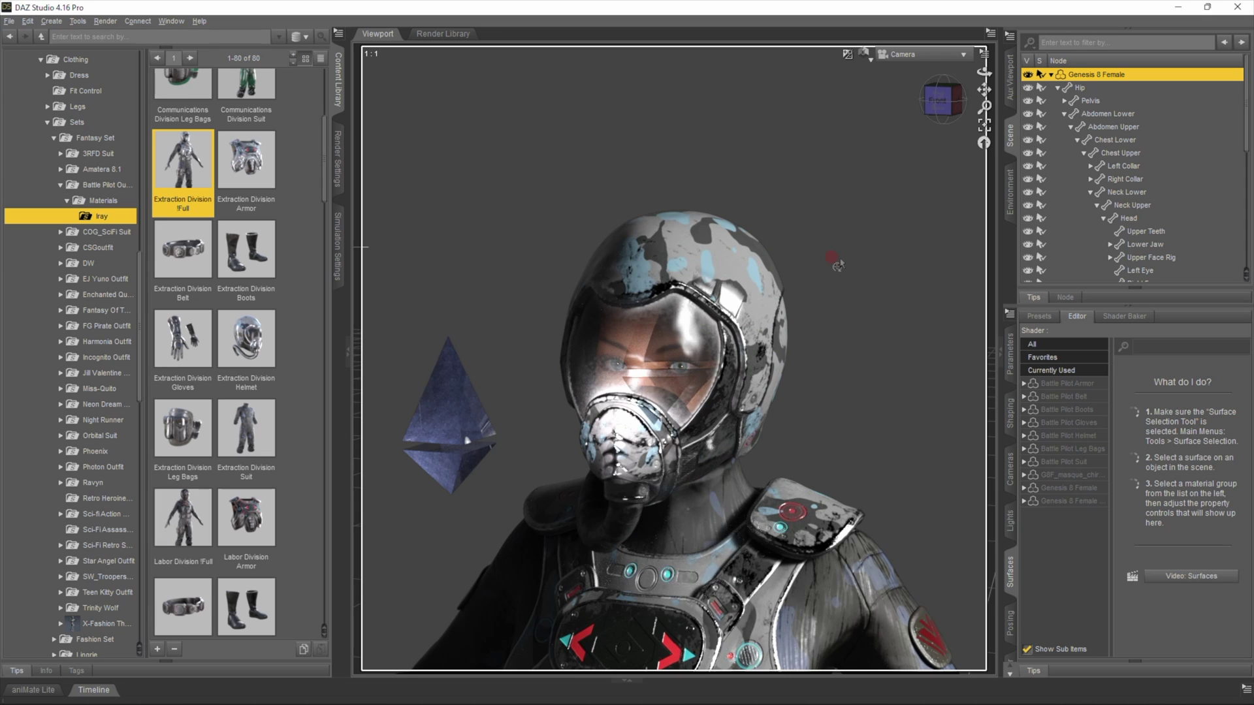
# Return the viewport to Texture Shaded, render the Extraction Division variation and save it as a PNG named ETH Watch #5 in Collecton NFT
pyautogui.click(864, 53)
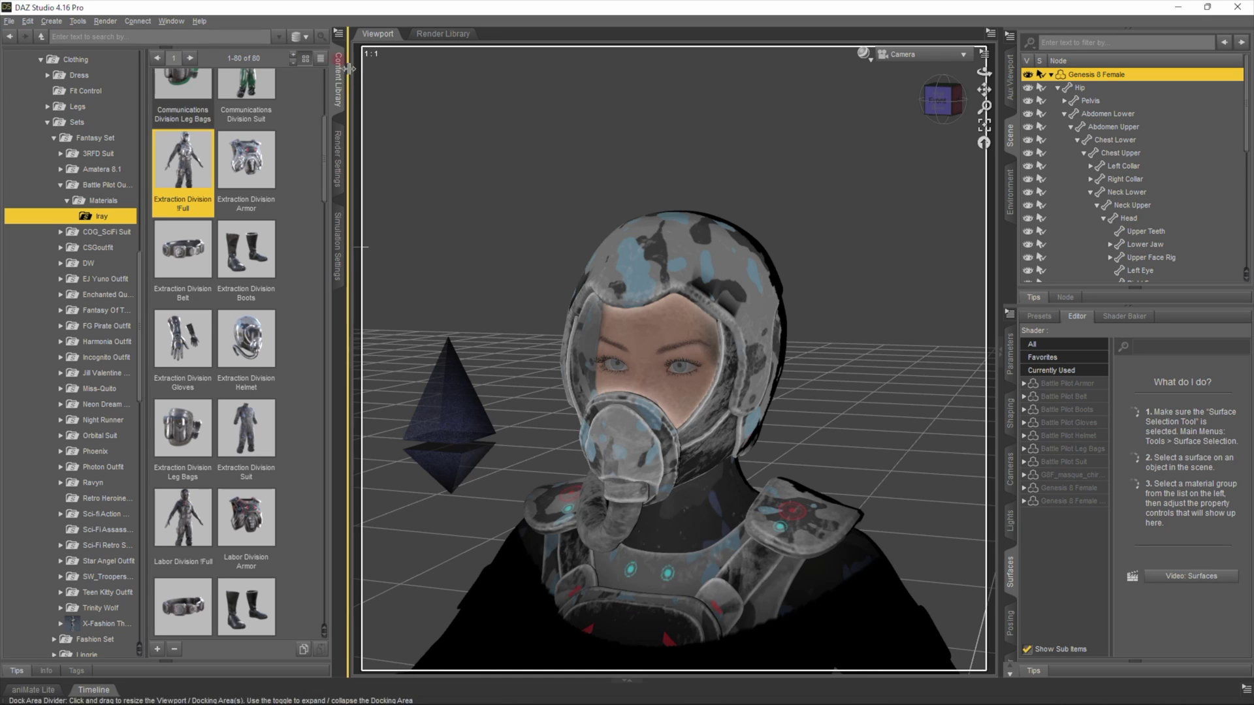
pyautogui.click(338, 157)
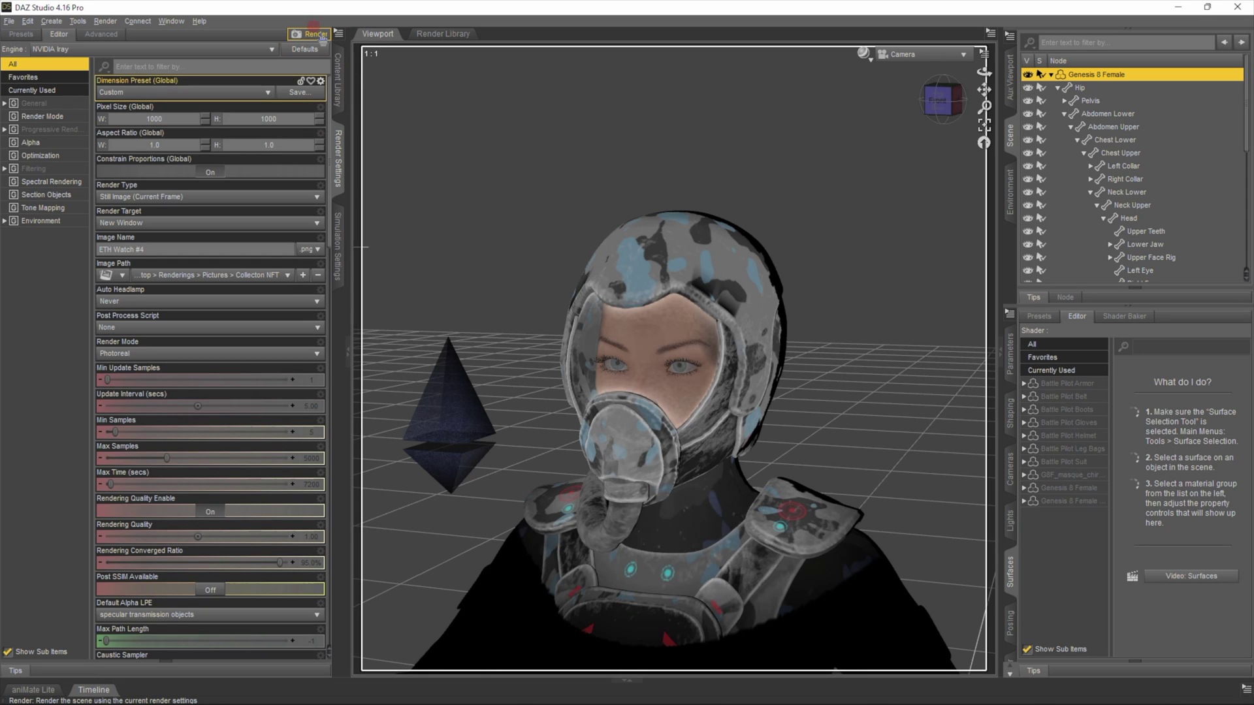
pyautogui.click(316, 34)
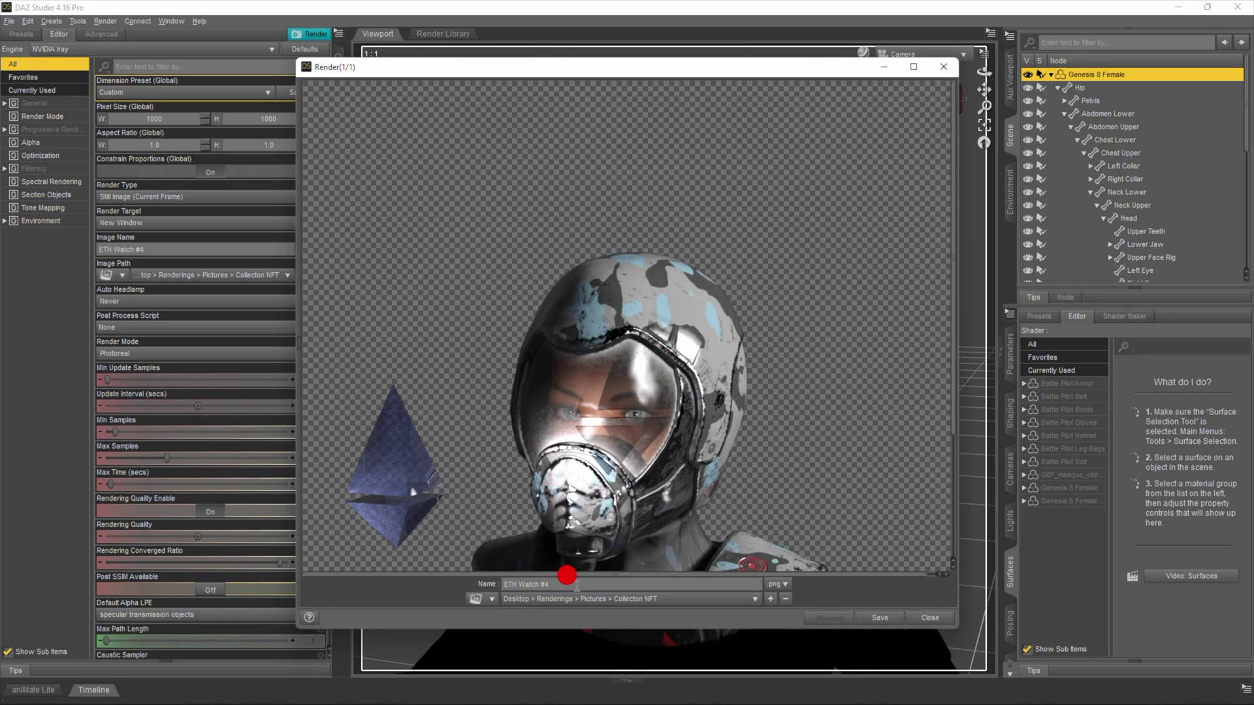
pyautogui.click(880, 618)
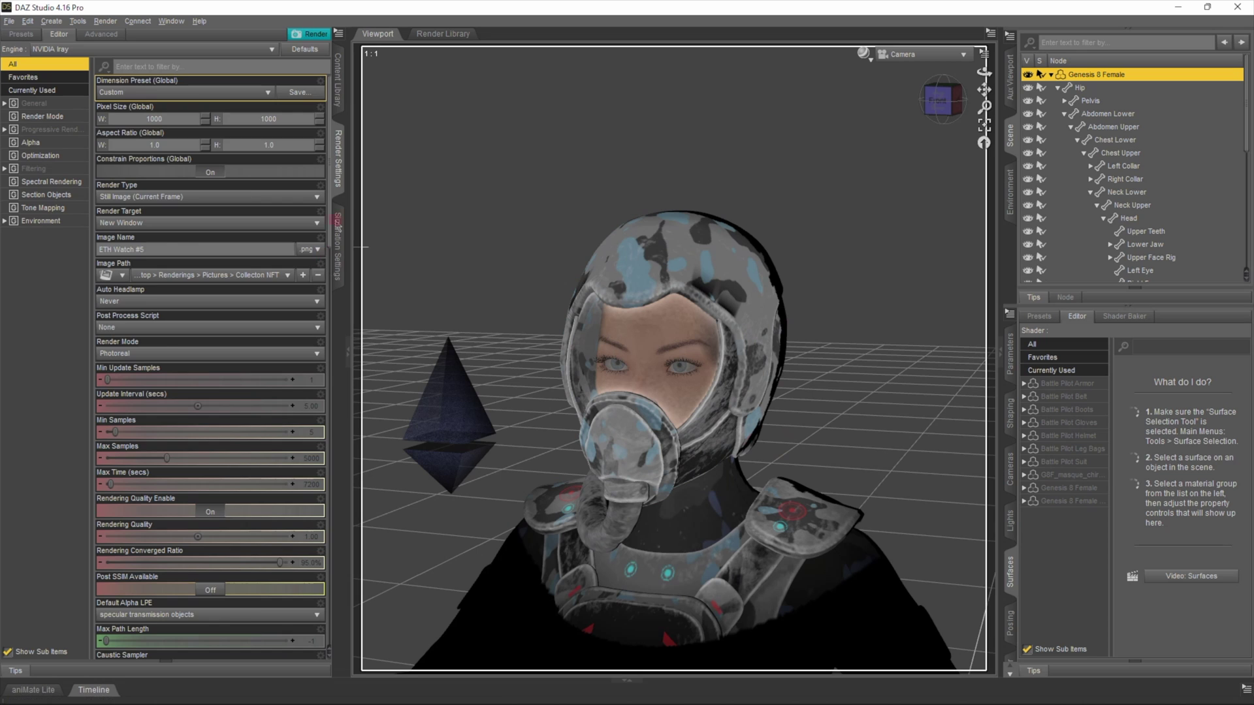
# Apply the Mercy Division !Full Iray material to the Battle Pilot outfit and preview it in NVIDIA Iray
pyautogui.click(337, 91)
pyautogui.scroll(-5, 150, 366)
pyautogui.click(179, 414)
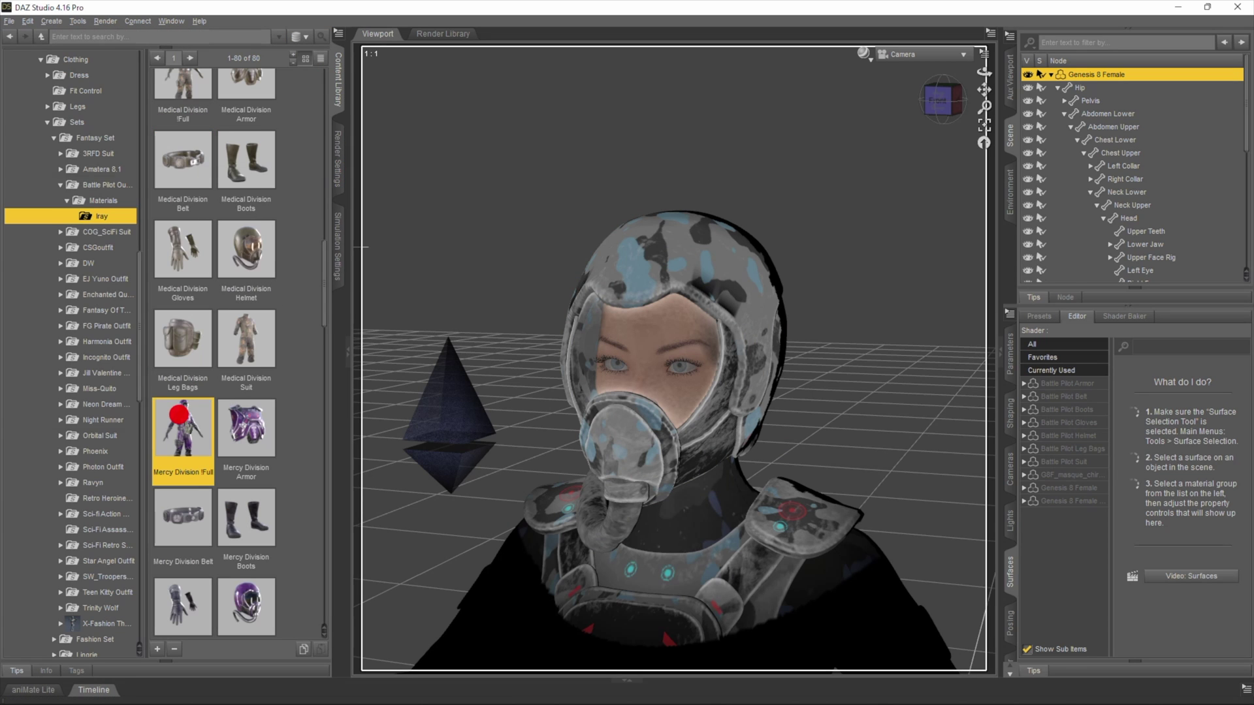
pyautogui.click(863, 52)
pyautogui.click(827, 233)
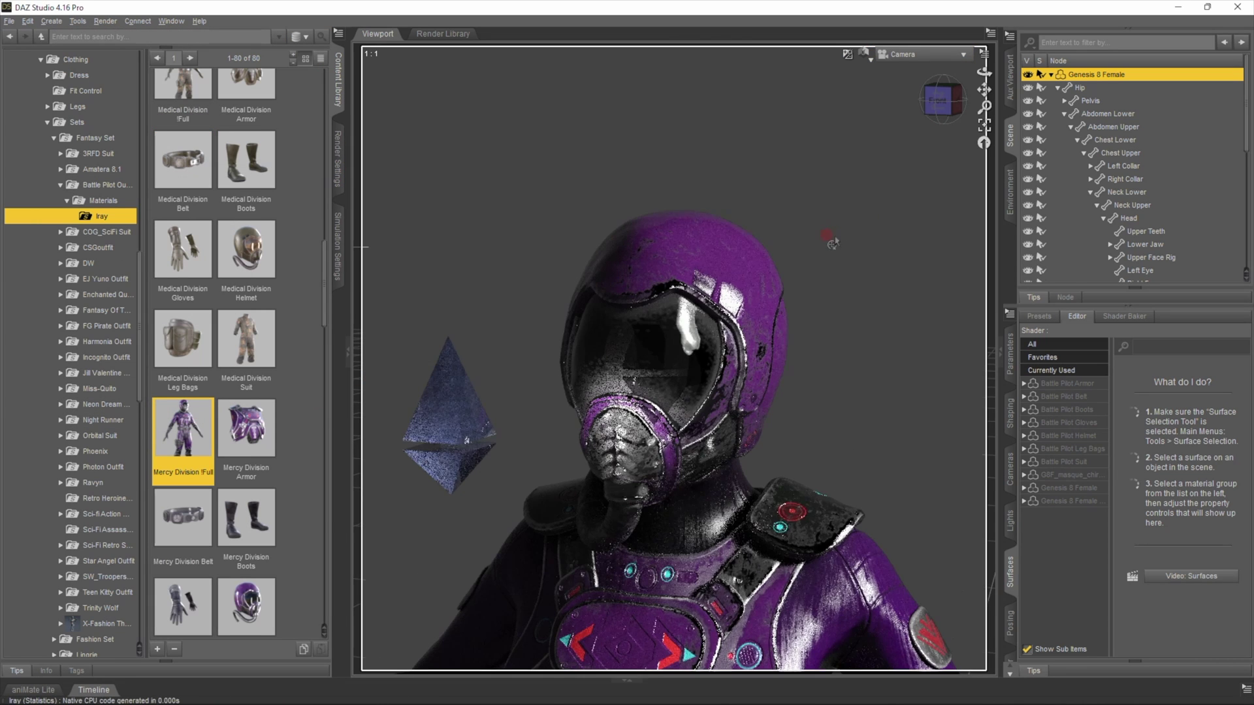
# Apply the Sanction Division !Full Iray material to the Battle Pilot outfit and return the viewport to Texture Shaded
pyautogui.scroll(-8, 196, 326)
pyautogui.doubleClick(185, 293)
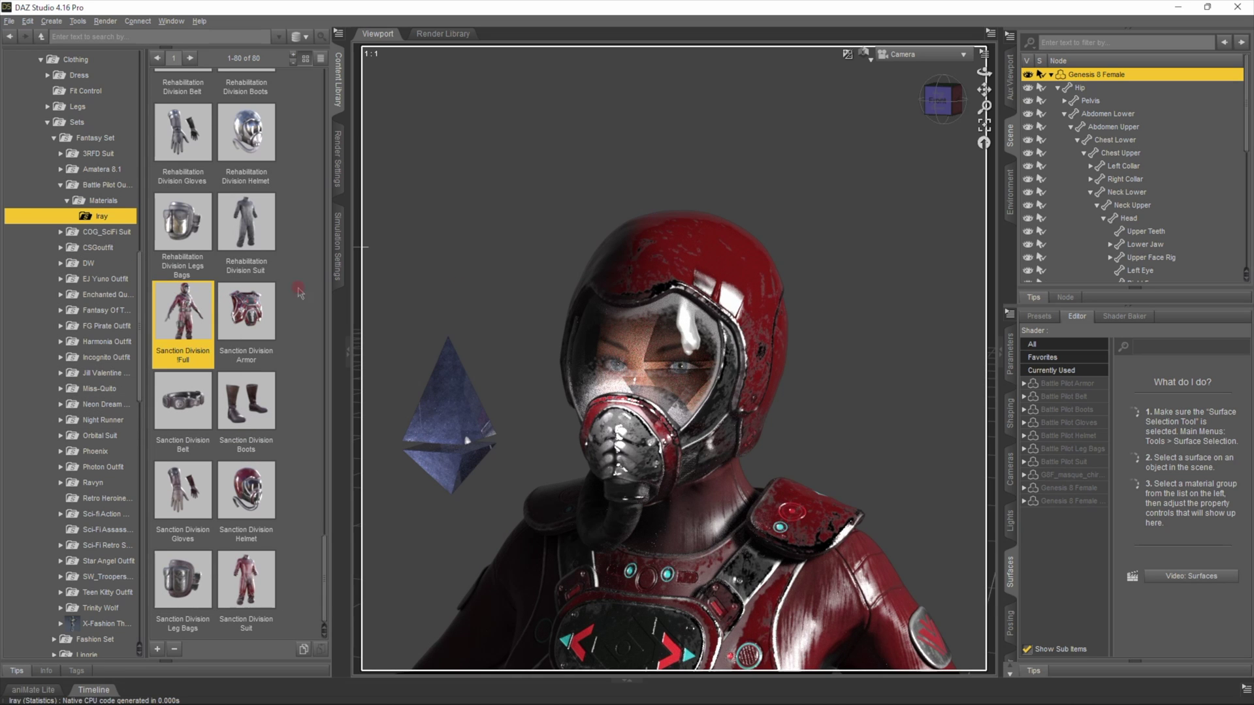
pyautogui.click(863, 53)
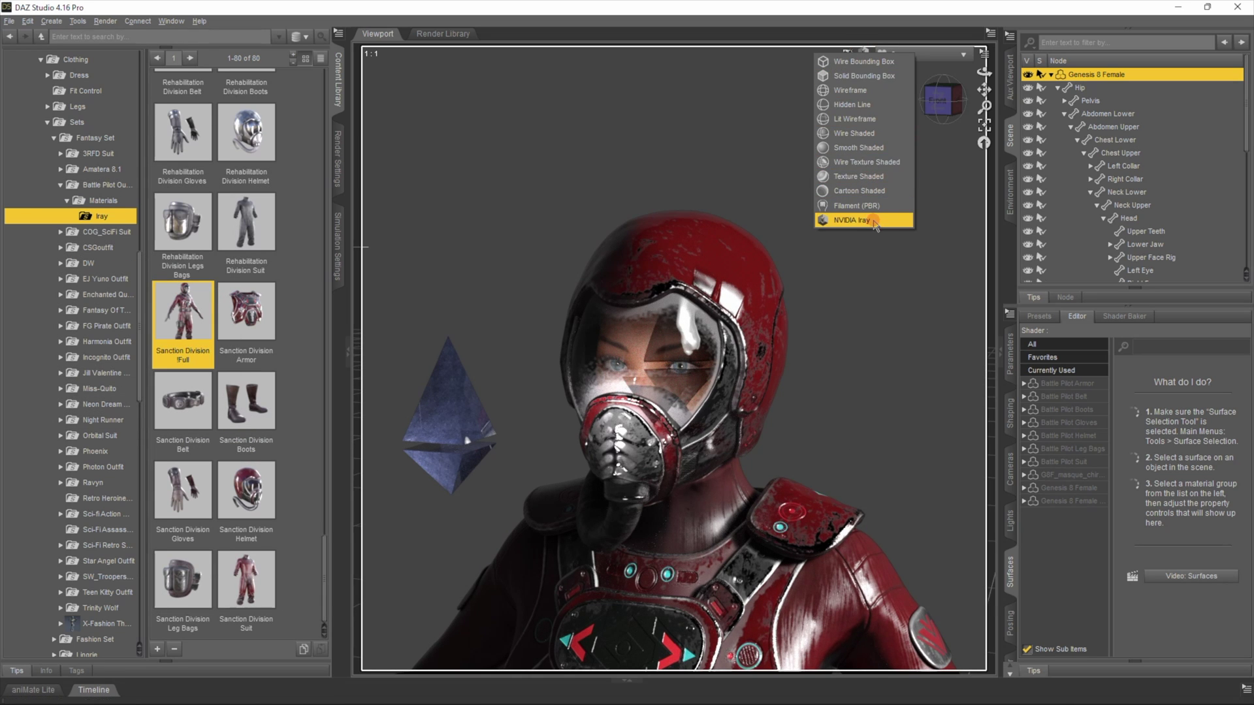
pyautogui.click(861, 182)
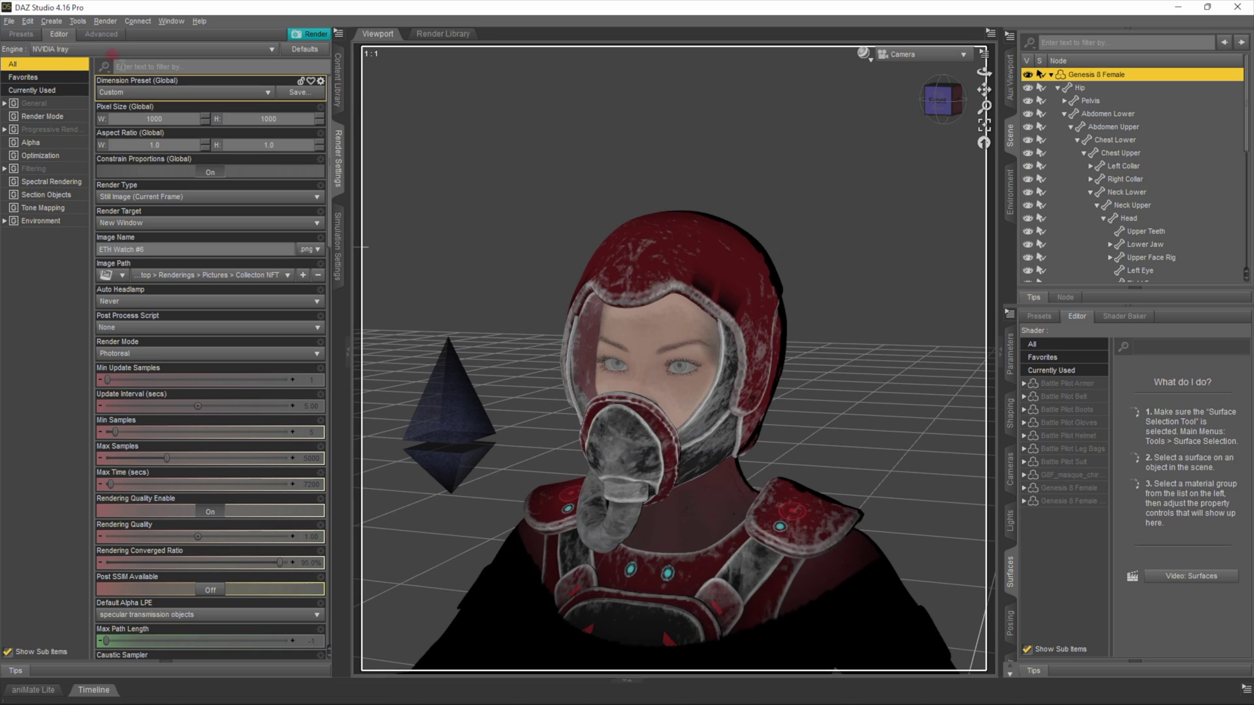
# Start saving the scene and create a folder named Youtubr tutorial NFC Collection inside the Good scenes folder
pyautogui.click(10, 21)
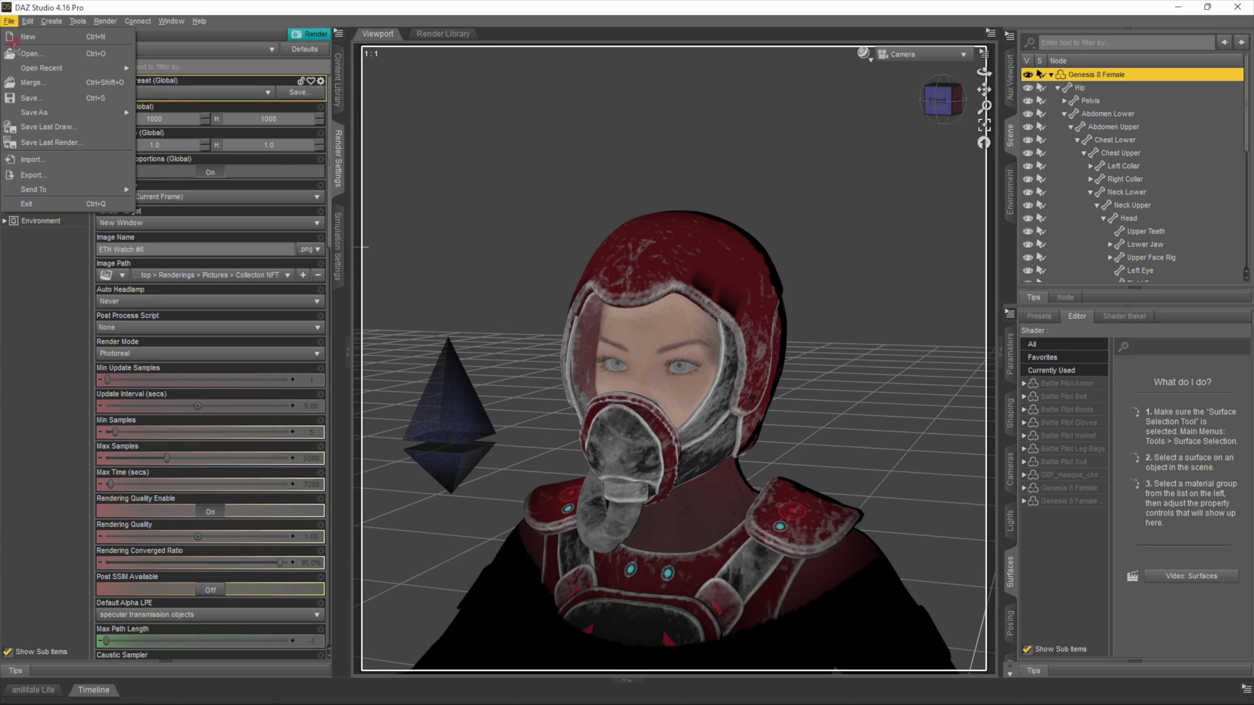
pyautogui.click(32, 100)
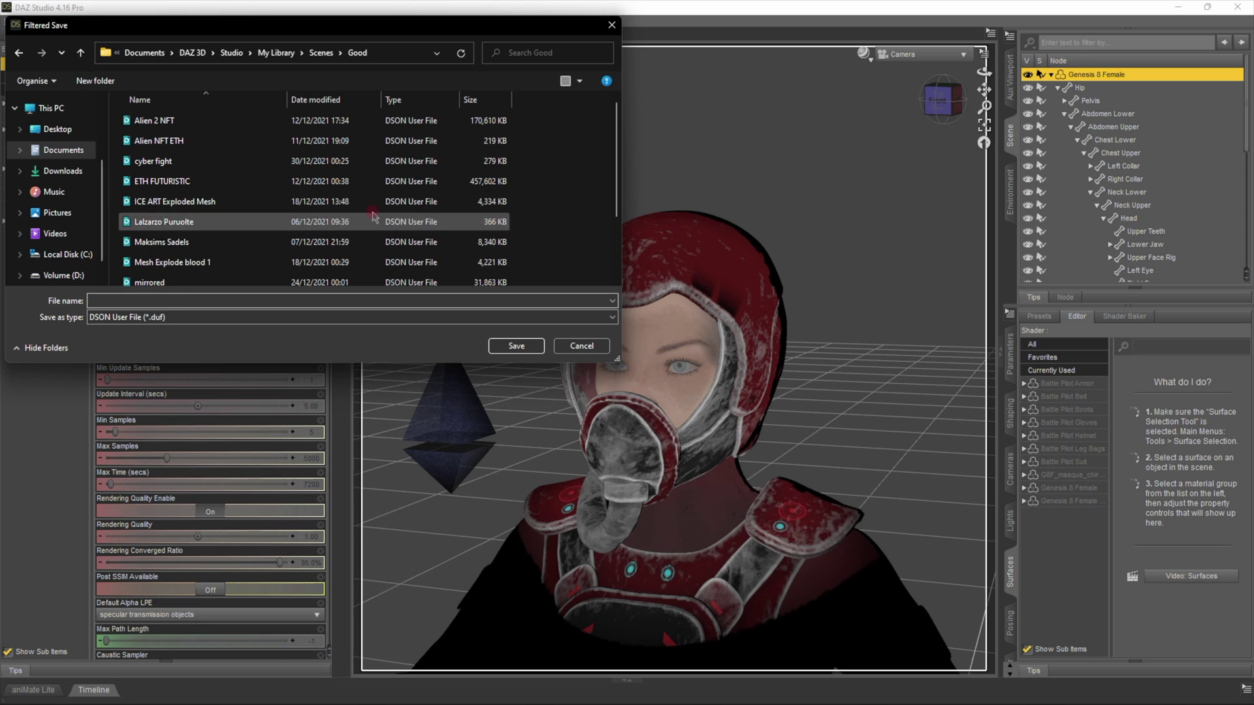
pyautogui.rightClick(565, 235)
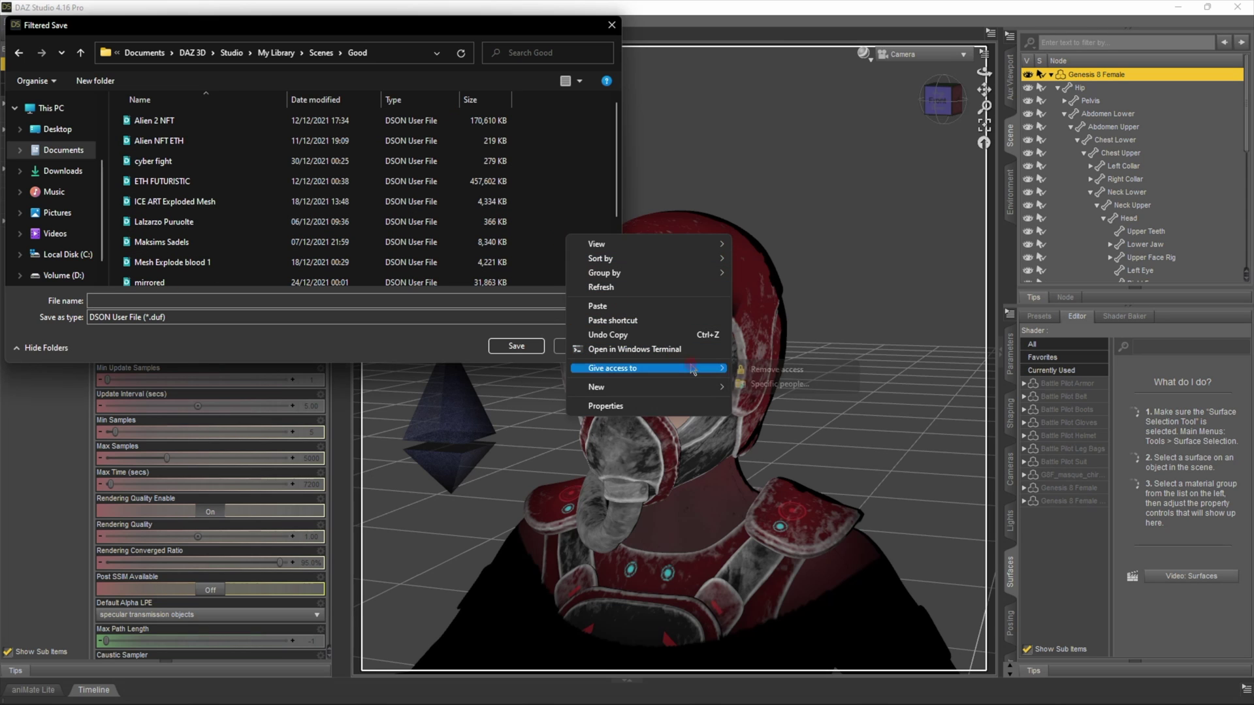
pyautogui.click(743, 387)
pyautogui.write('Youtubr tutorial NFC Collection')
# Save the scene inside the new folder as a DSON file named eth collection NFT
pyautogui.click(200, 139)
pyautogui.doubleClick(198, 124)
pyautogui.moveTo(115, 300); pyautogui.dragTo(69, 298)
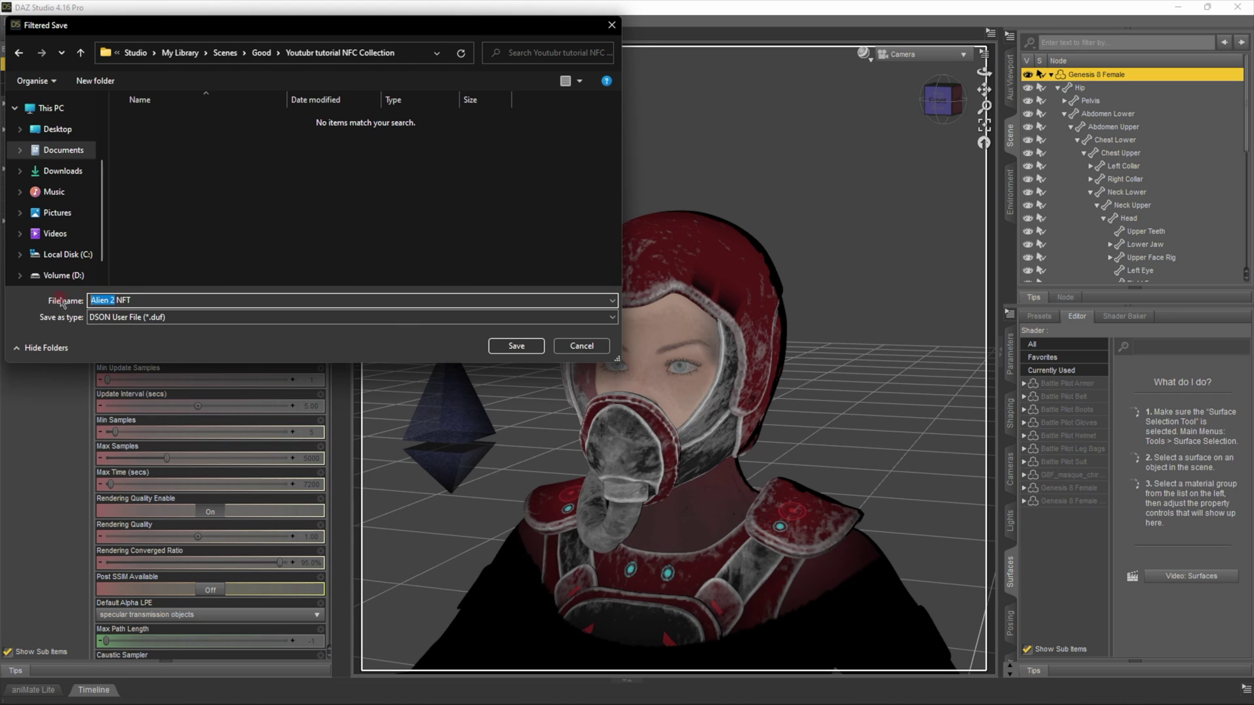
pyautogui.click(516, 345)
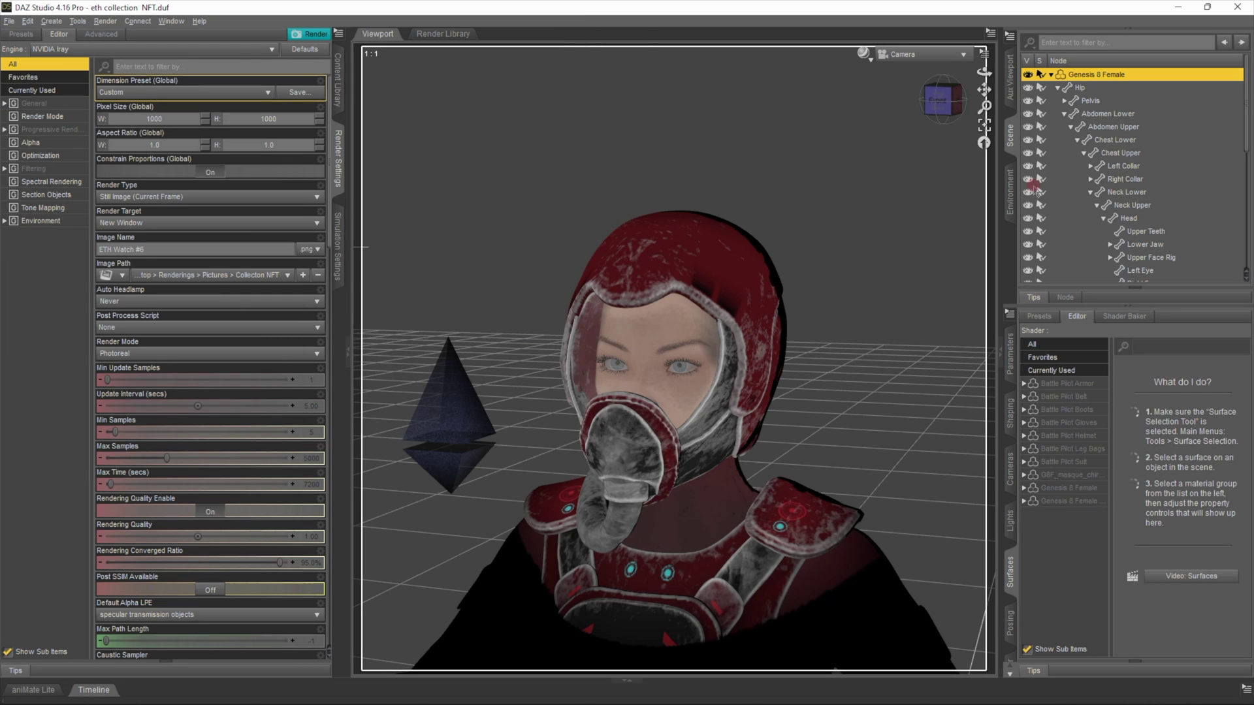
# Delete the Battle Pilot outfit pieces, starting with the Battle Pilot Armor, from the Genesis 8 Female figure
pyautogui.click(337, 81)
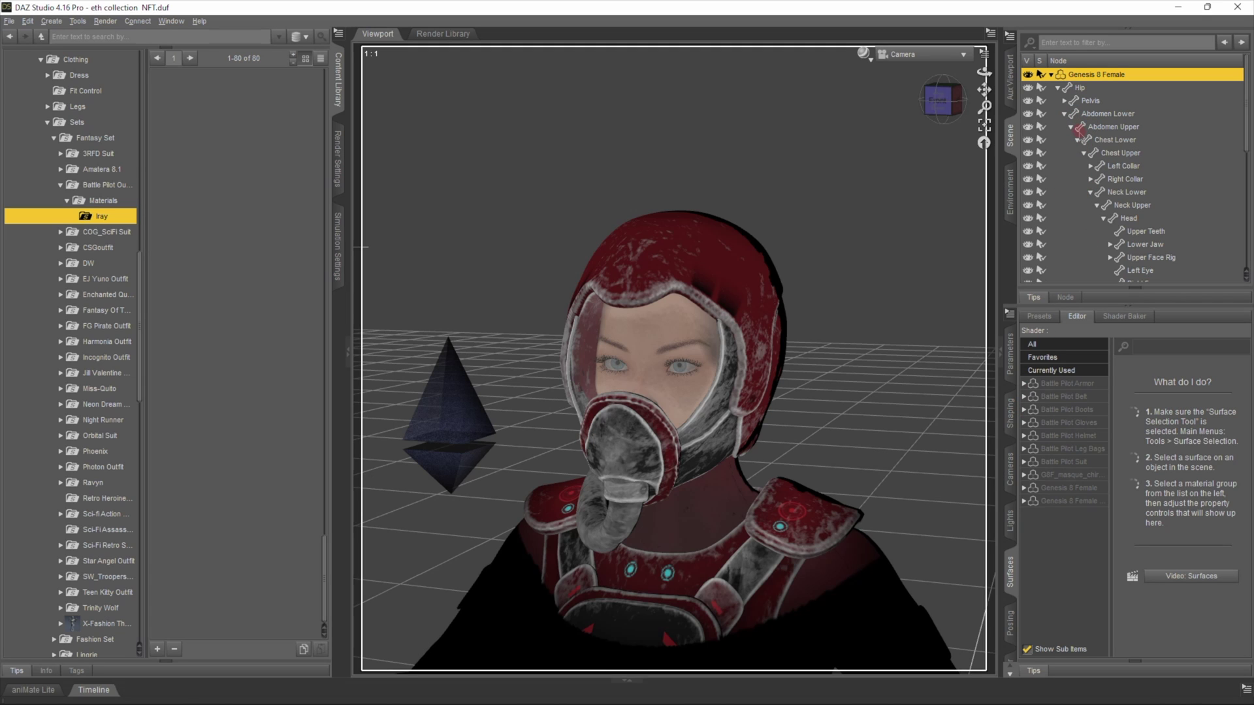
pyautogui.click(1063, 90)
pyautogui.rightClick(1104, 126)
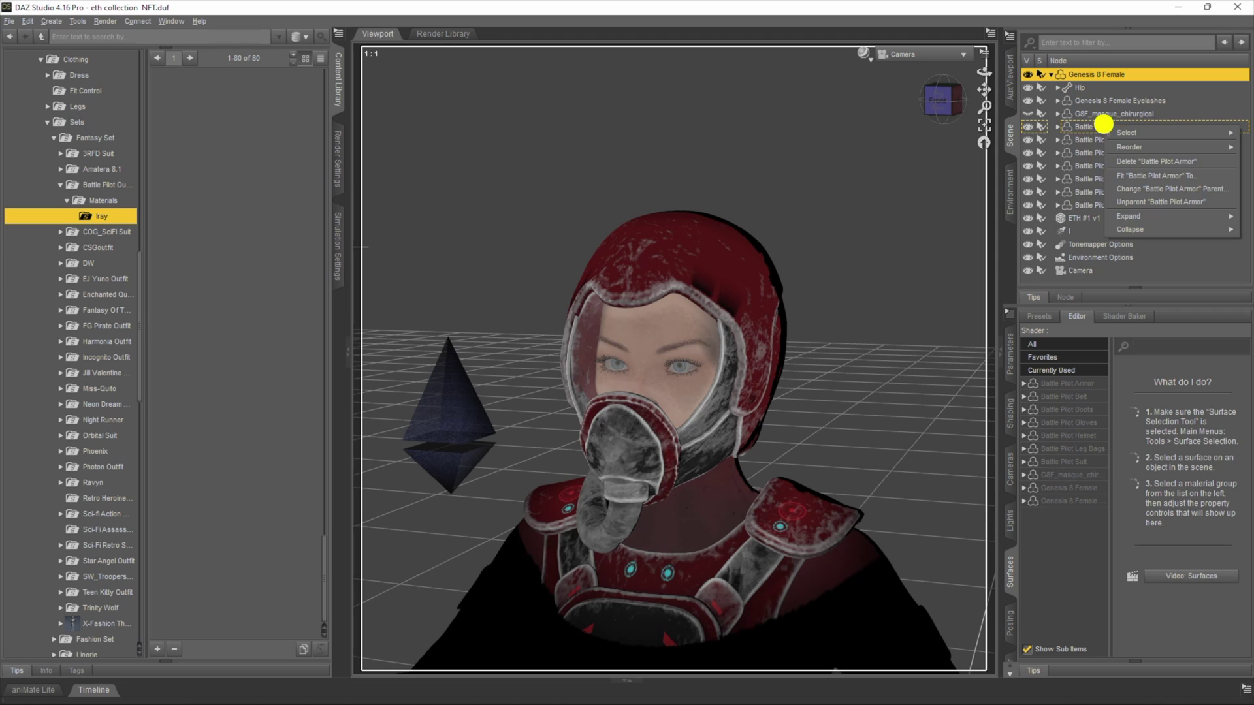
pyautogui.click(1145, 162)
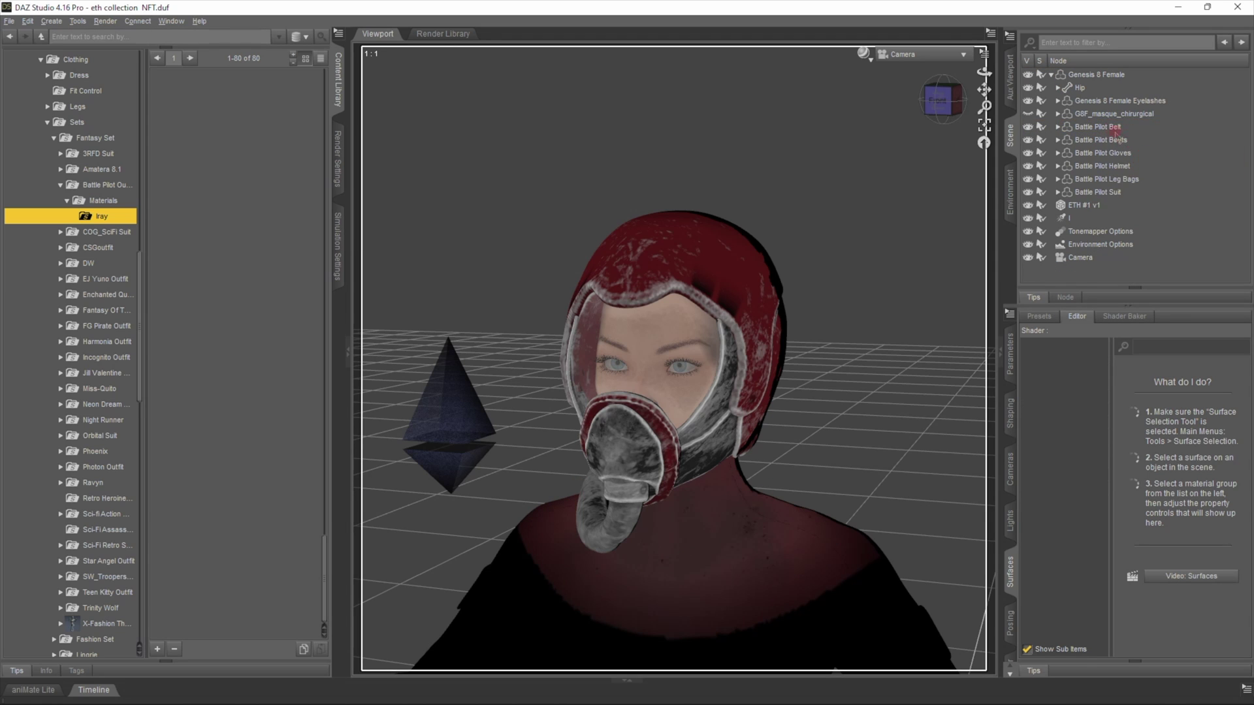
# Load the All In One SciFi Suit from the COG_SciFi Suit set onto Genesis 8 Female and apply the COG SciFi Suit 08 BlackPink Dirt material
pyautogui.click(59, 186)
pyautogui.click(66, 201)
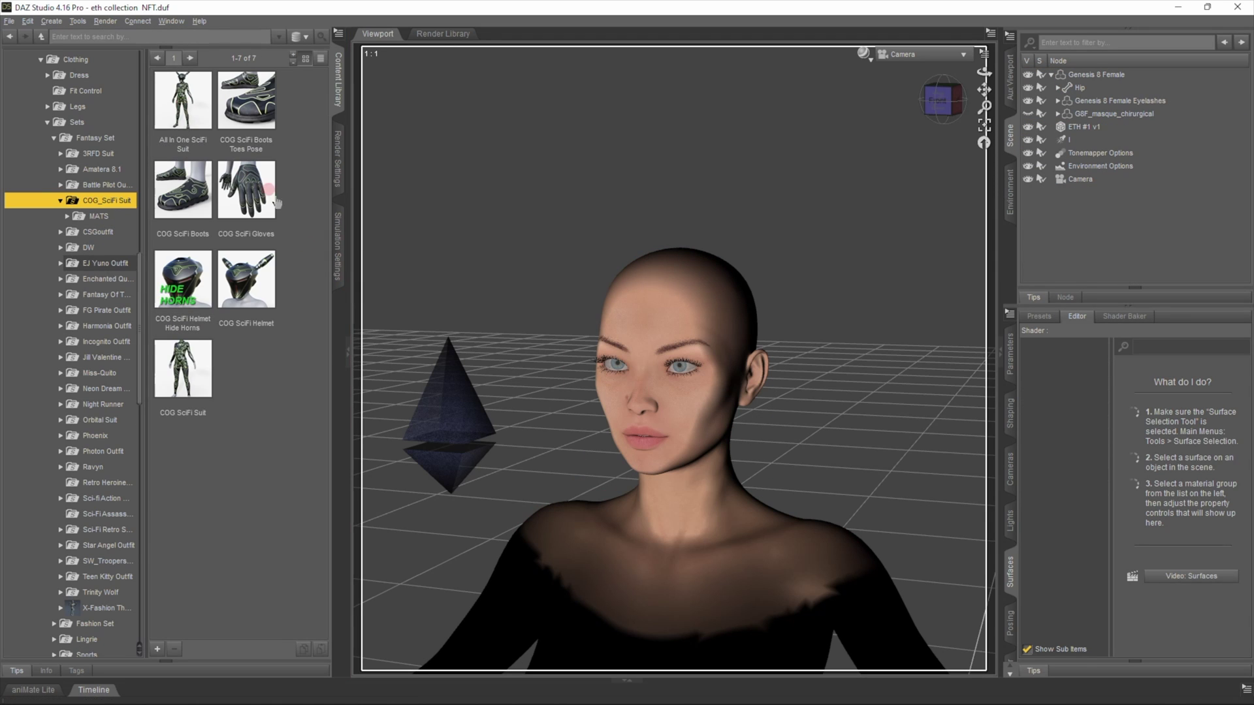
pyautogui.click(60, 201)
pyautogui.click(86, 233)
pyautogui.click(86, 248)
pyautogui.click(86, 263)
pyautogui.click(109, 216)
pyautogui.click(186, 467)
pyautogui.click(653, 306)
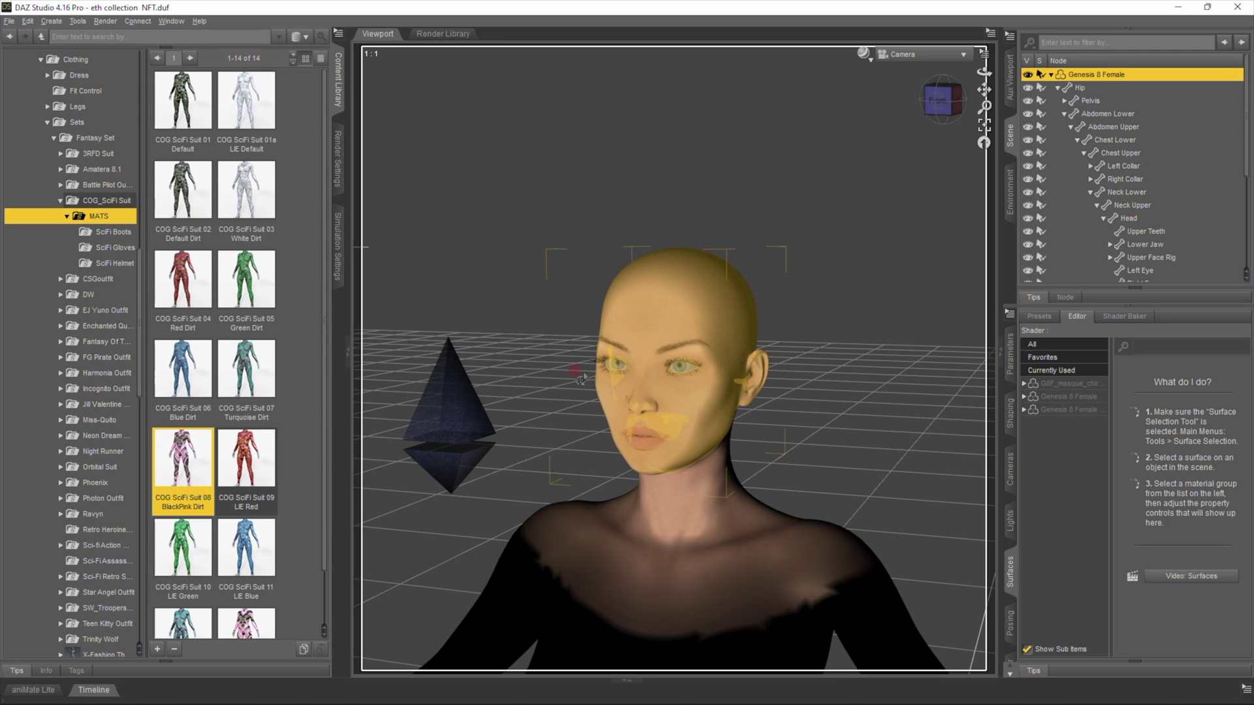
pyautogui.doubleClick(190, 463)
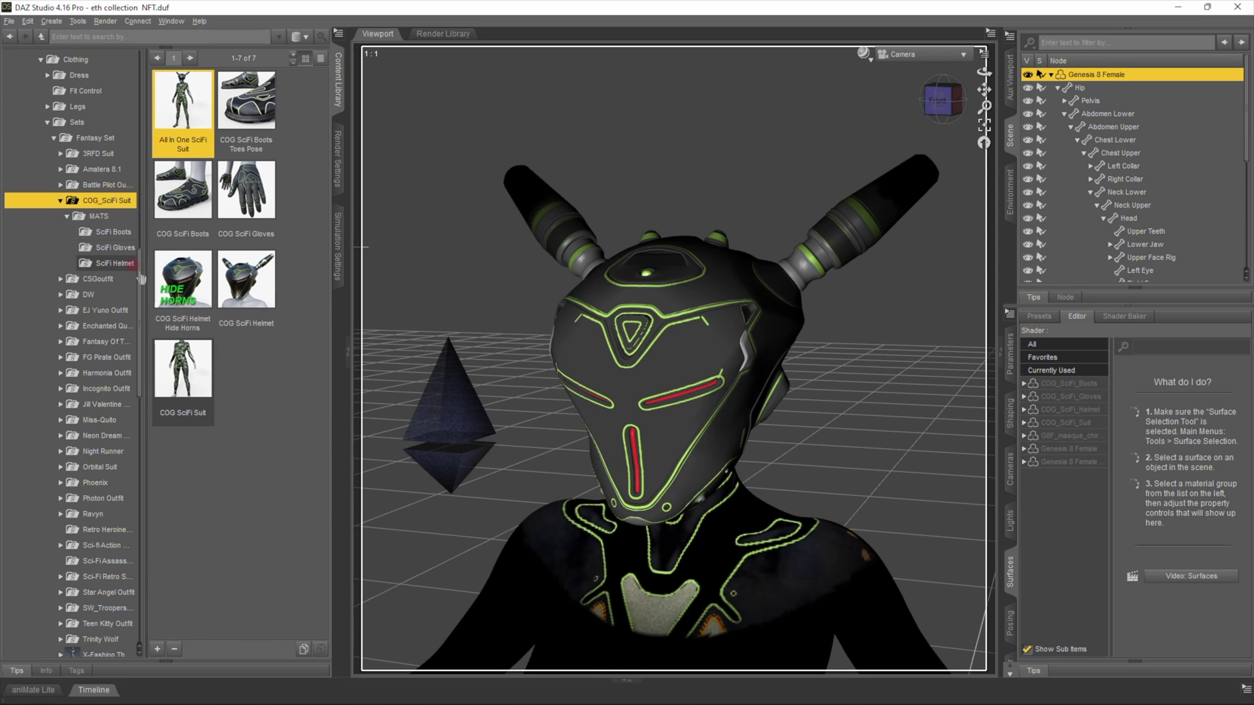
pyautogui.click(98, 216)
pyautogui.doubleClick(183, 457)
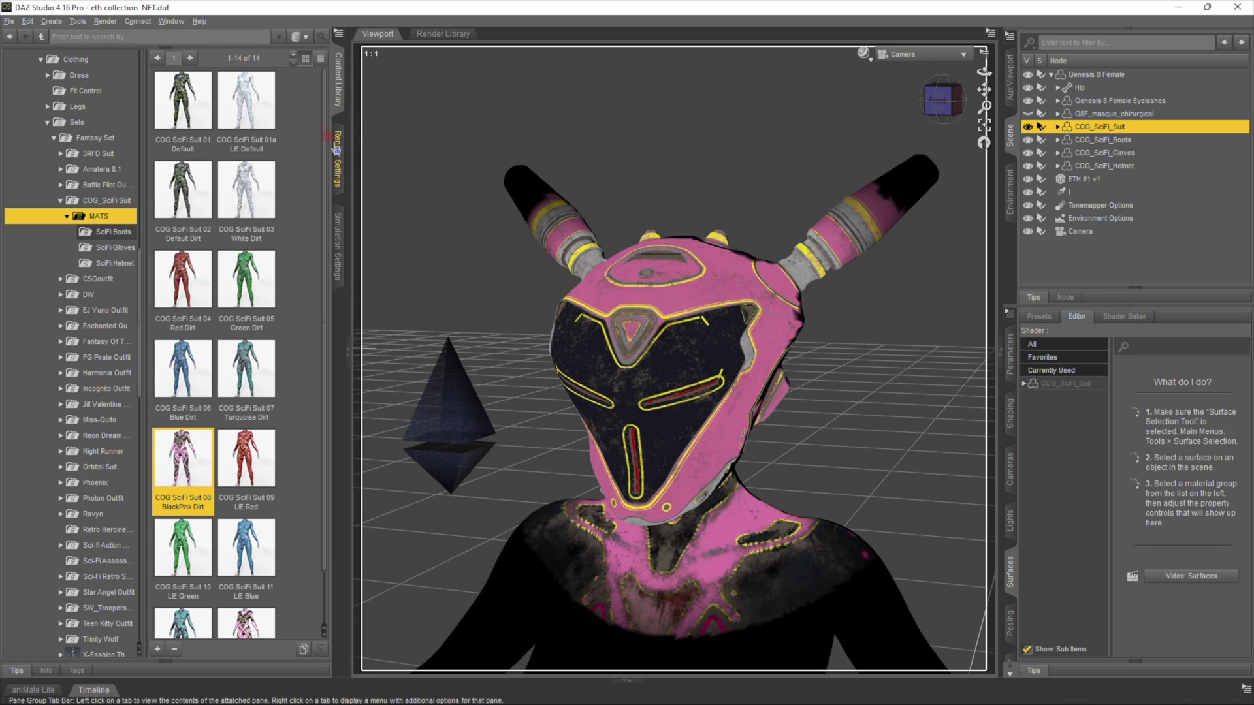
# Apply the pink FSLel Pearl 01c shader from the Base Gems presets to the ETH model and preview it in NVIDIA Iray
pyautogui.click(434, 418)
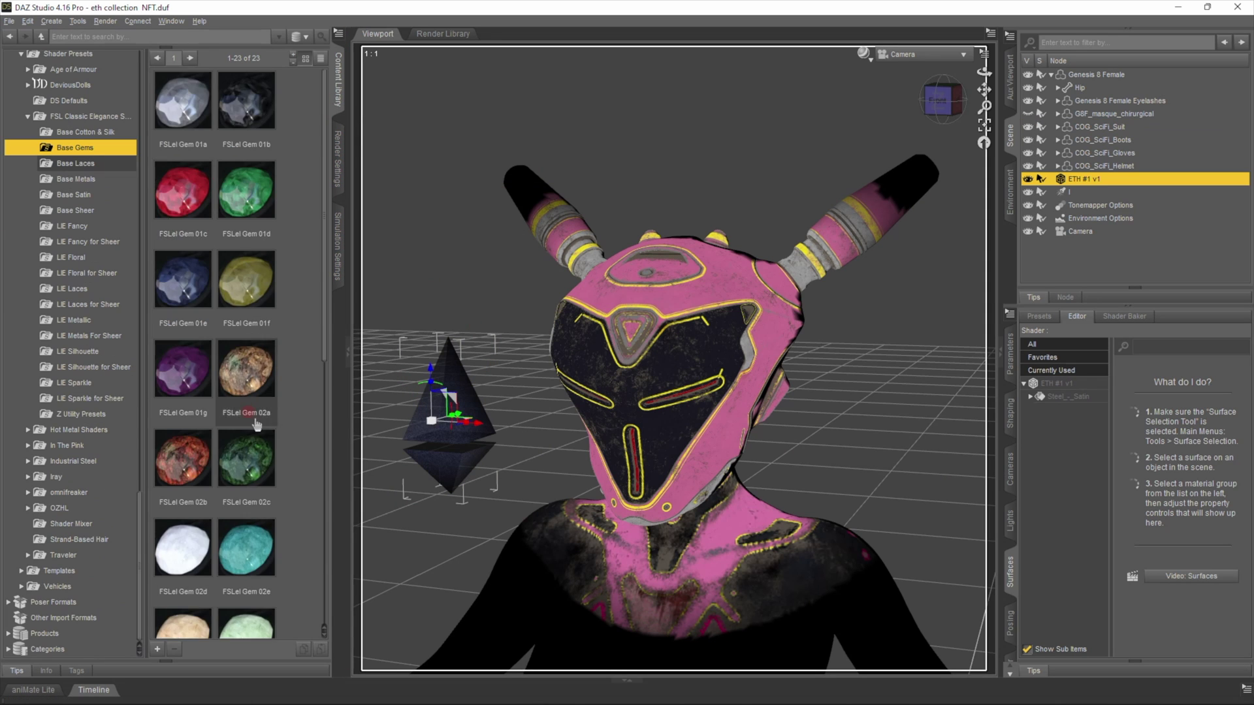
pyautogui.click(256, 416)
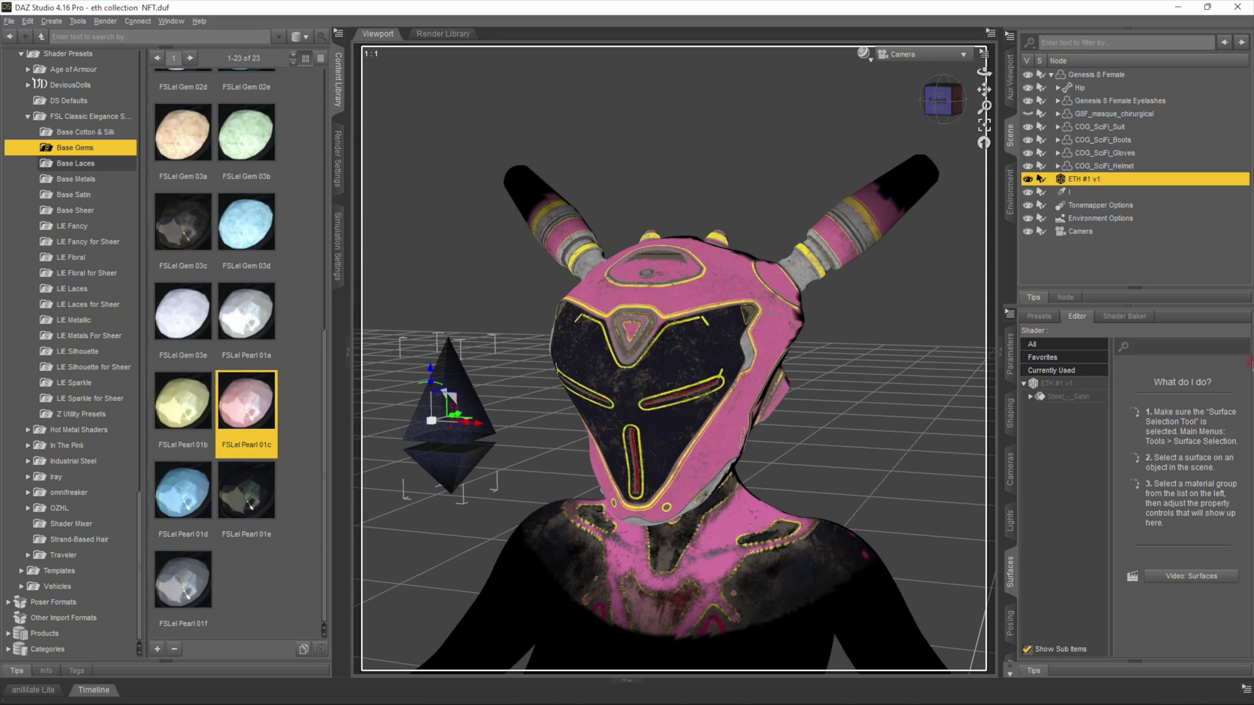
pyautogui.click(865, 54)
pyautogui.click(848, 217)
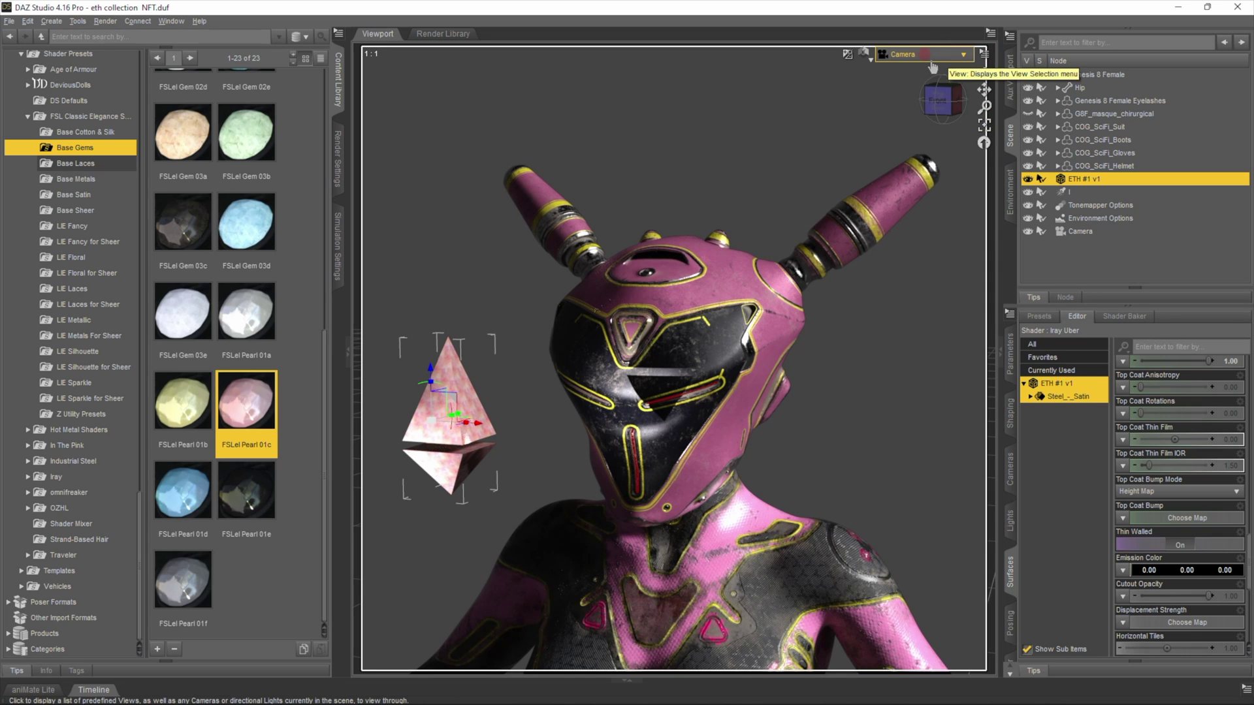
# Try the purple FSLel Gem 01g shader on the ETH model and replace it with the black FSLel Gem 01b
pyautogui.scroll(5, 222, 401)
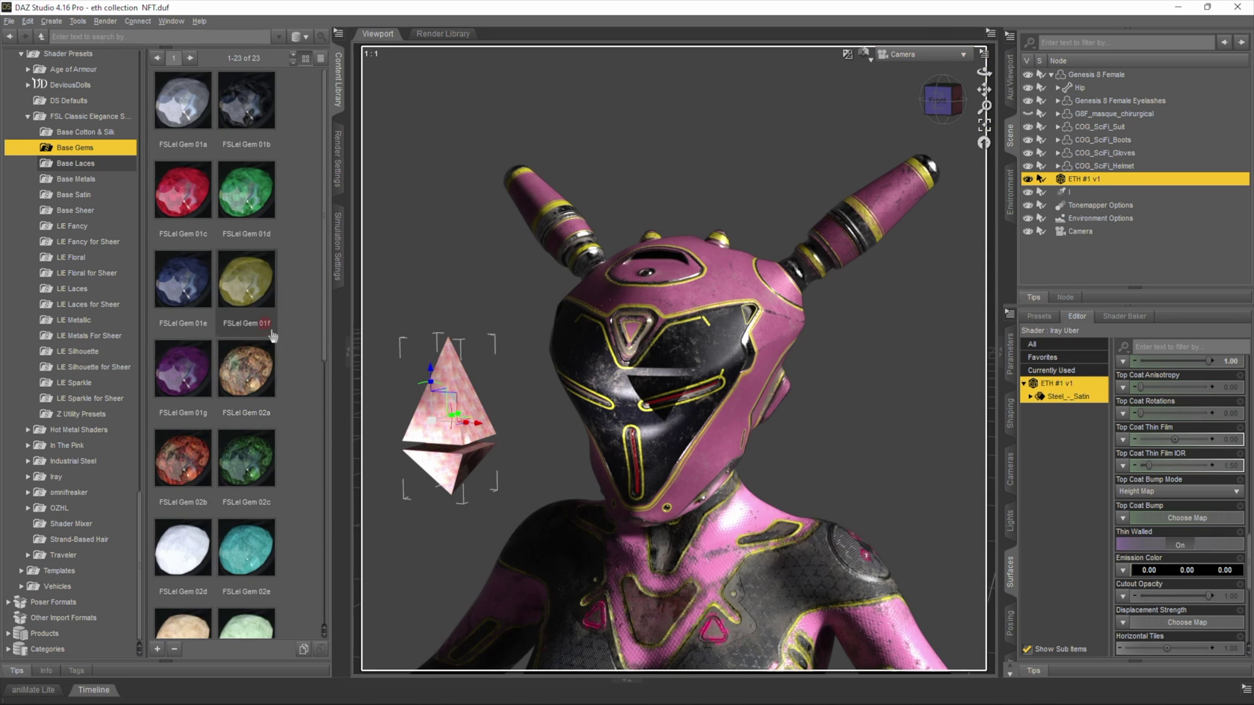
pyautogui.doubleClick(189, 370)
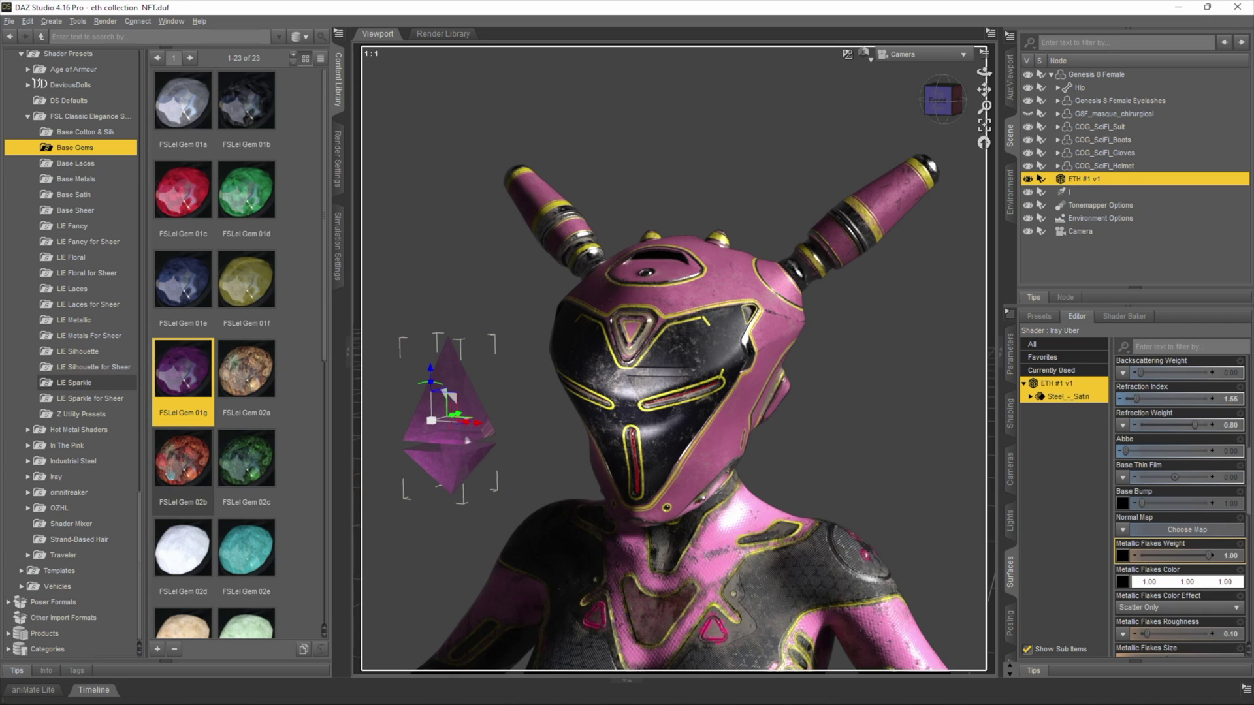
pyautogui.doubleClick(248, 111)
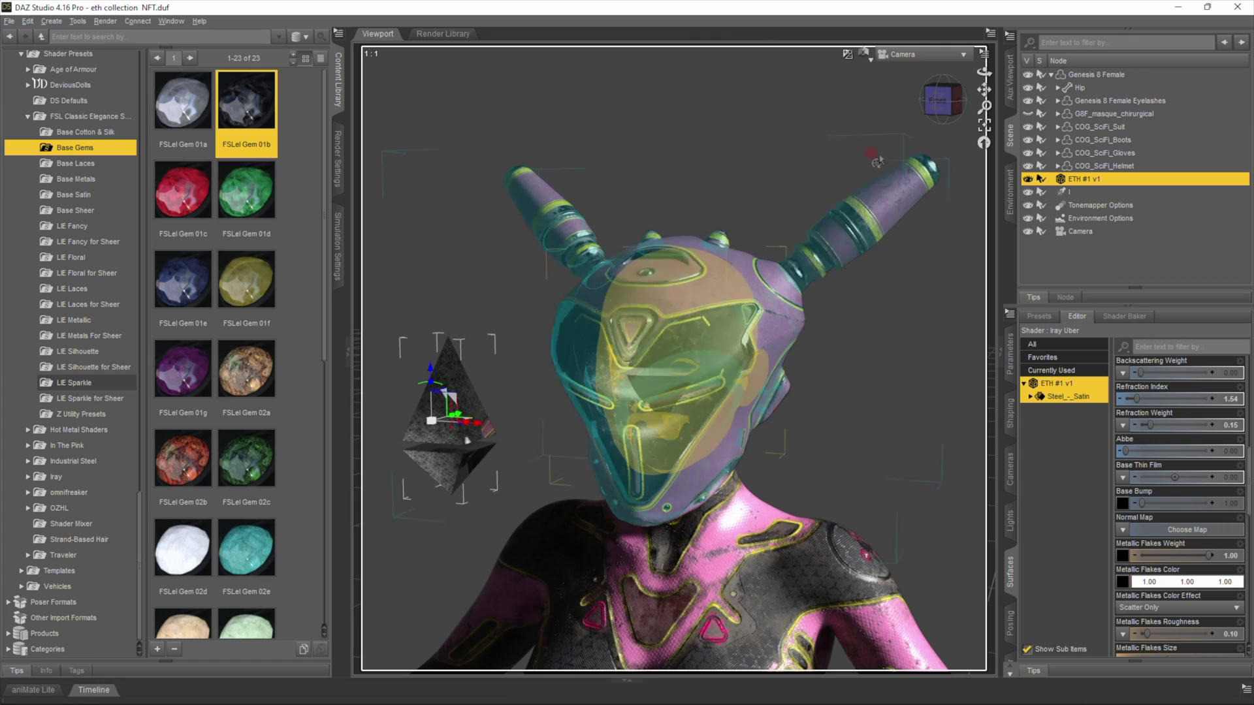
# Render the BlackPink suit variation and apply the COG SciFi Helmet 05 Green Dirt material to the helmet
pyautogui.click(337, 157)
pyautogui.click(316, 34)
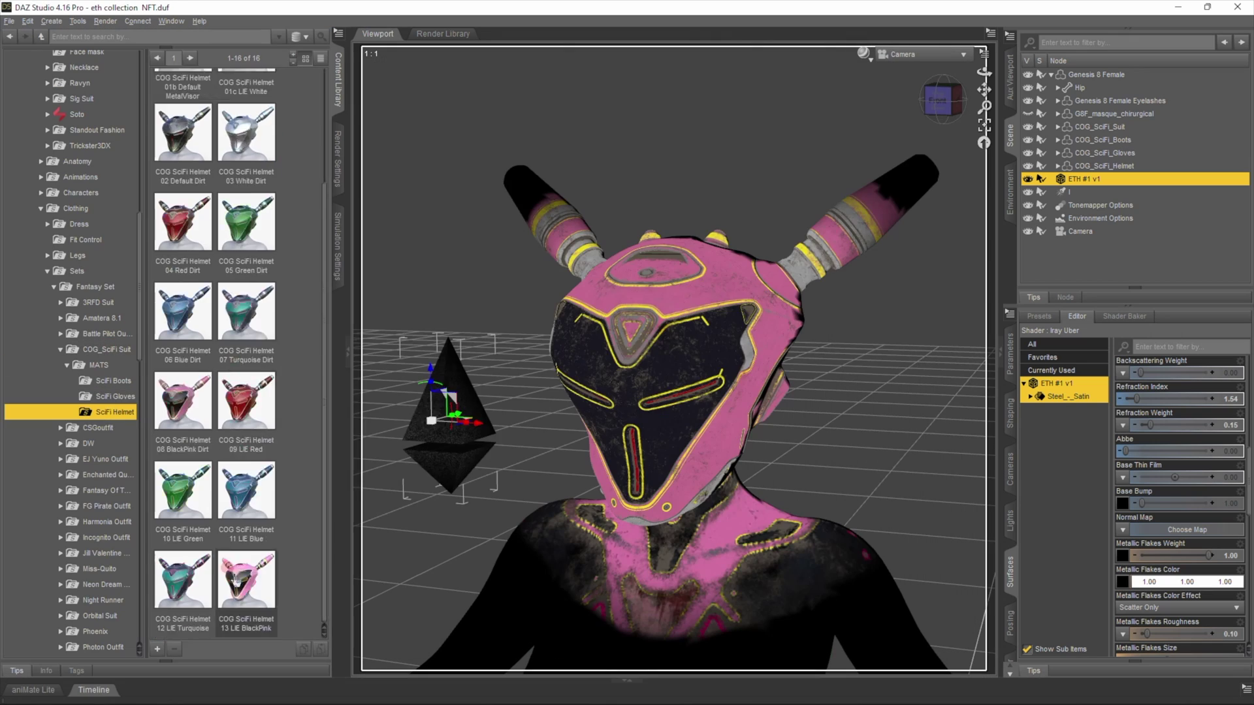
pyautogui.doubleClick(247, 203)
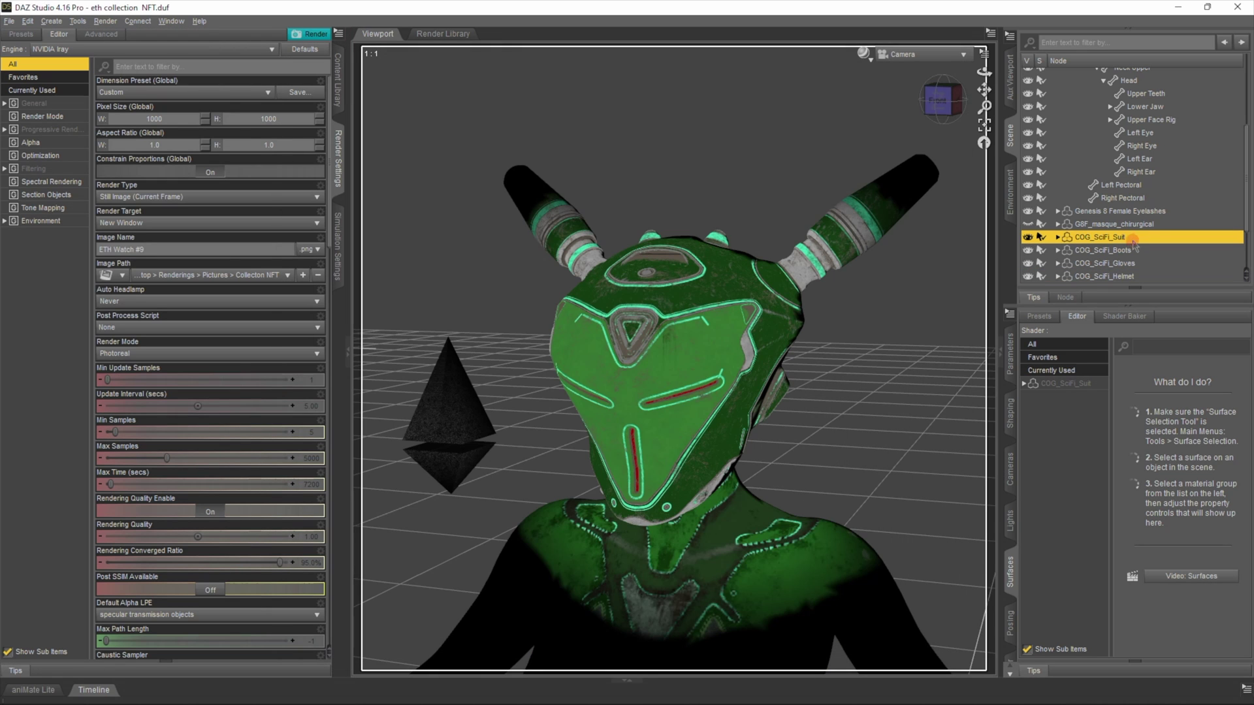
# Delete the COG SciFi suit pieces from the figure and load the Complete2 outfit from the DW fantasy set
pyautogui.rightClick(1097, 240)
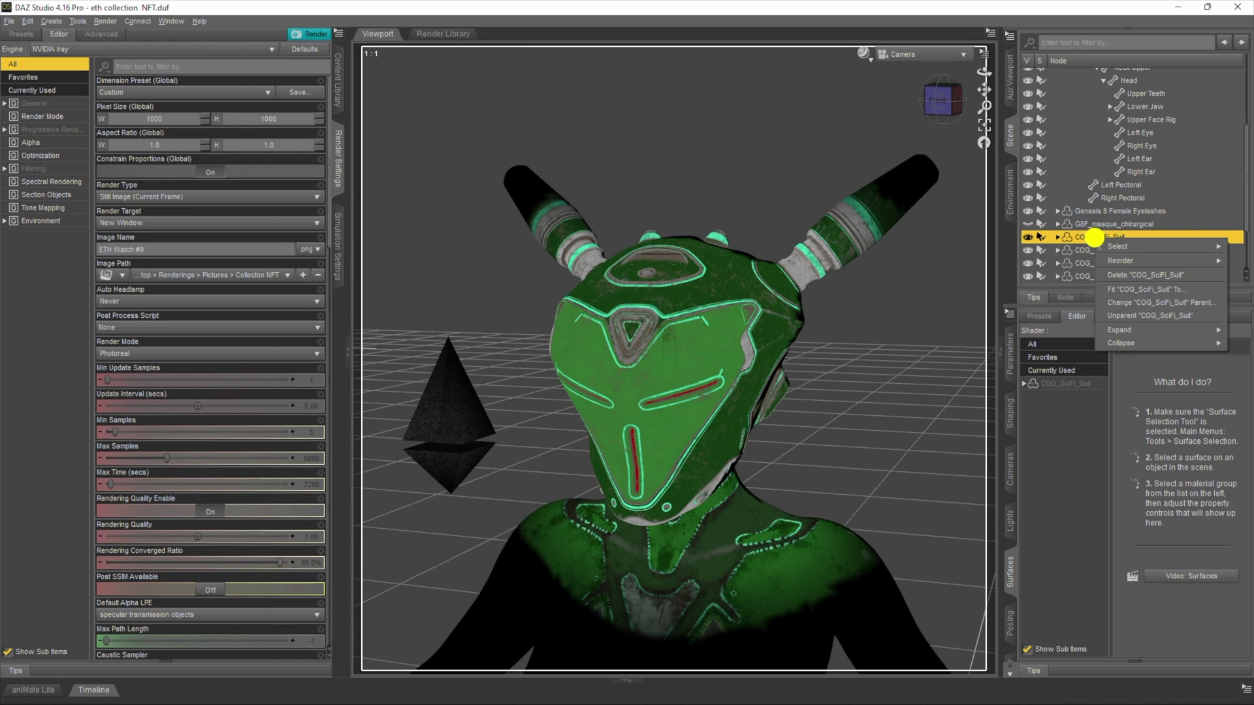
pyautogui.click(1139, 277)
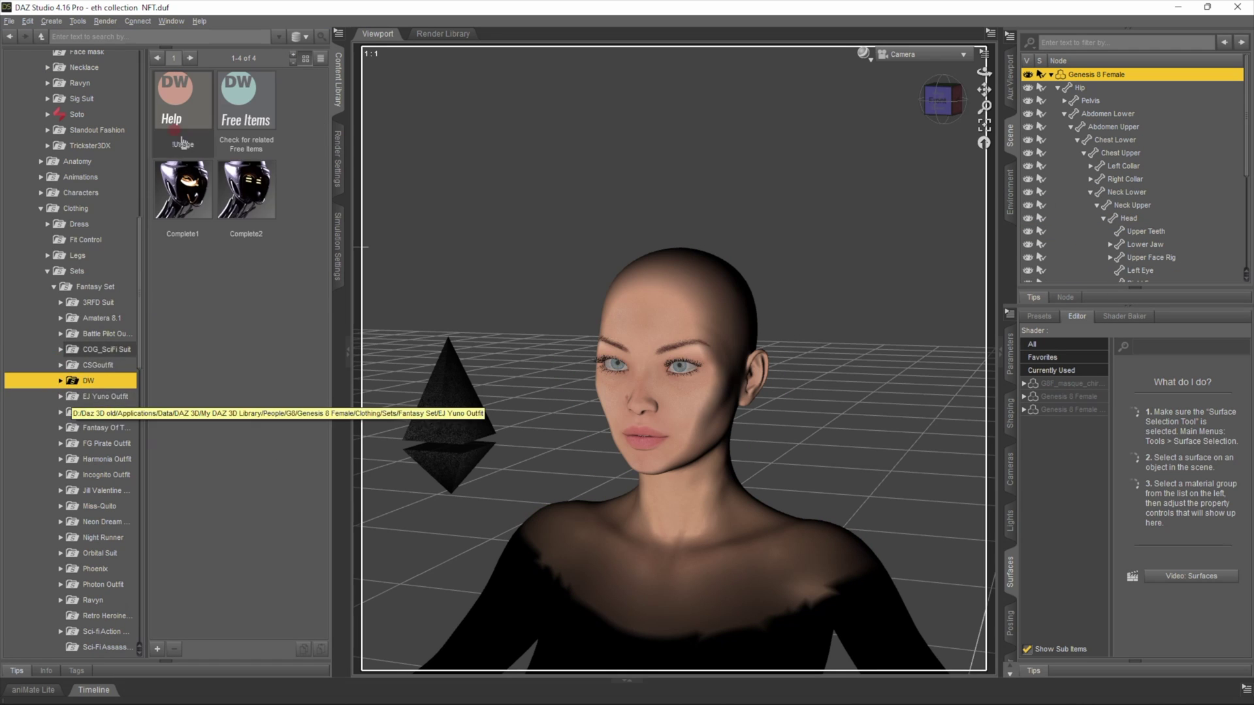
pyautogui.doubleClick(246, 189)
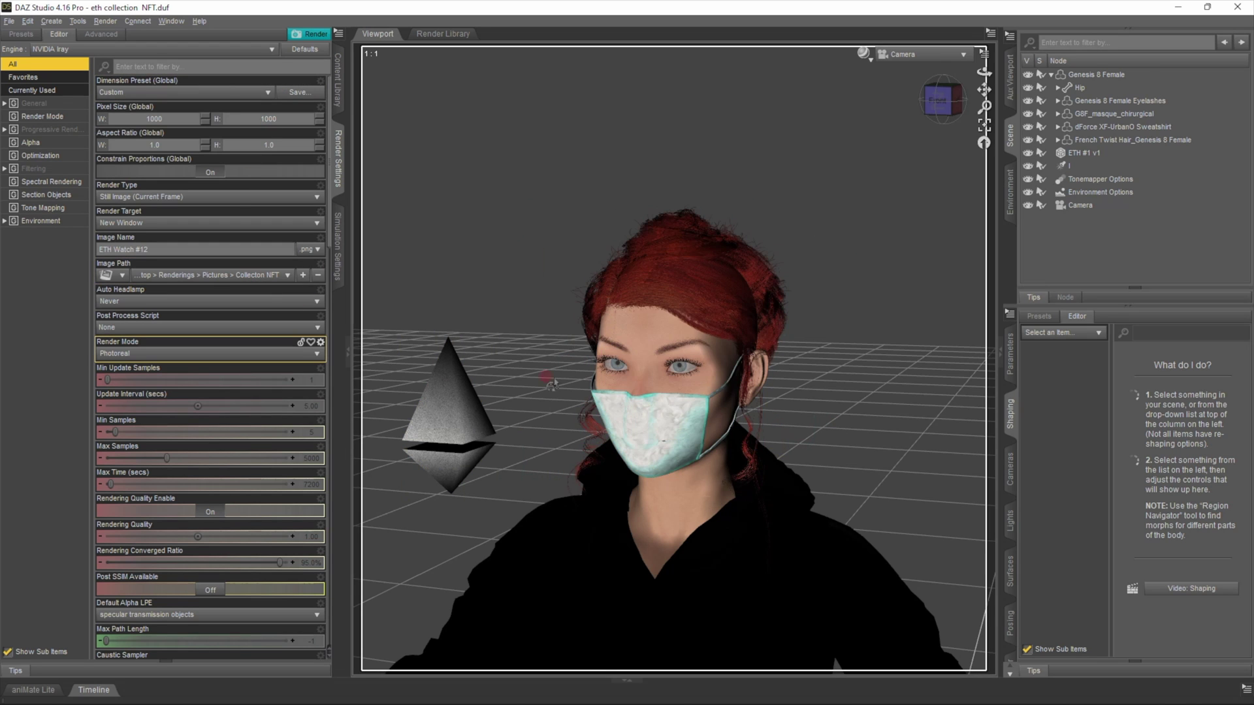
pyautogui.click(443, 424)
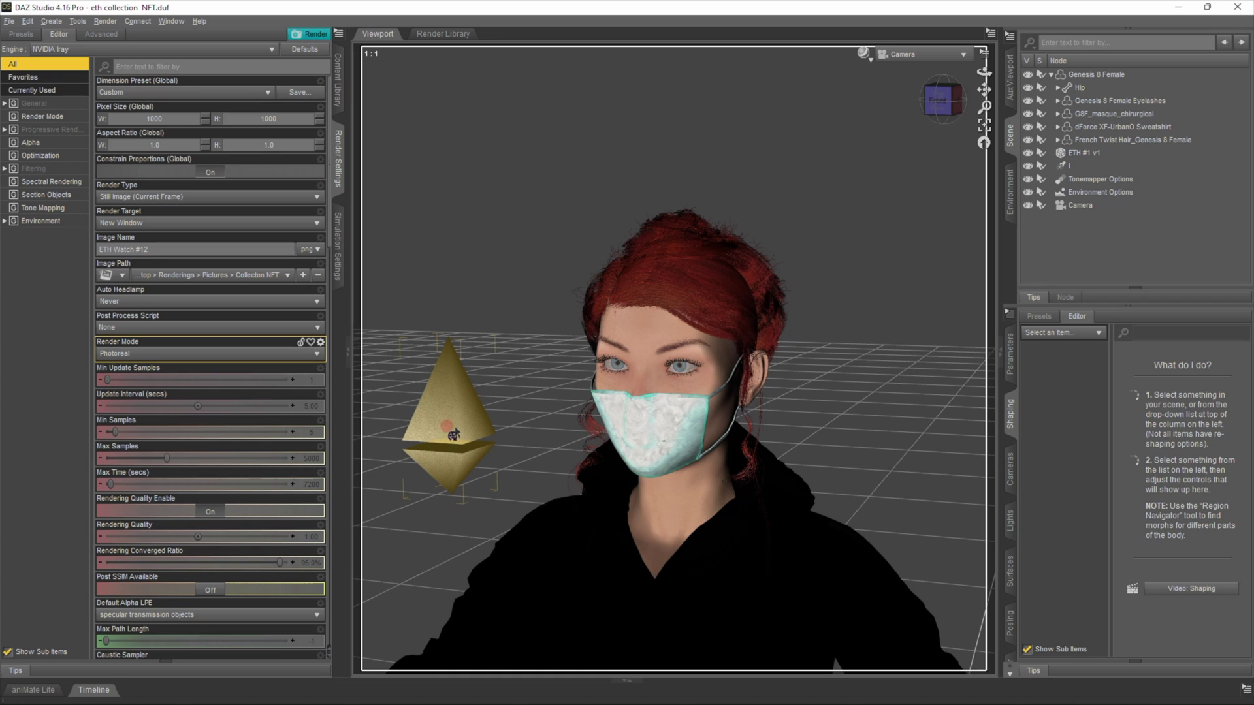
pyautogui.click(571, 363)
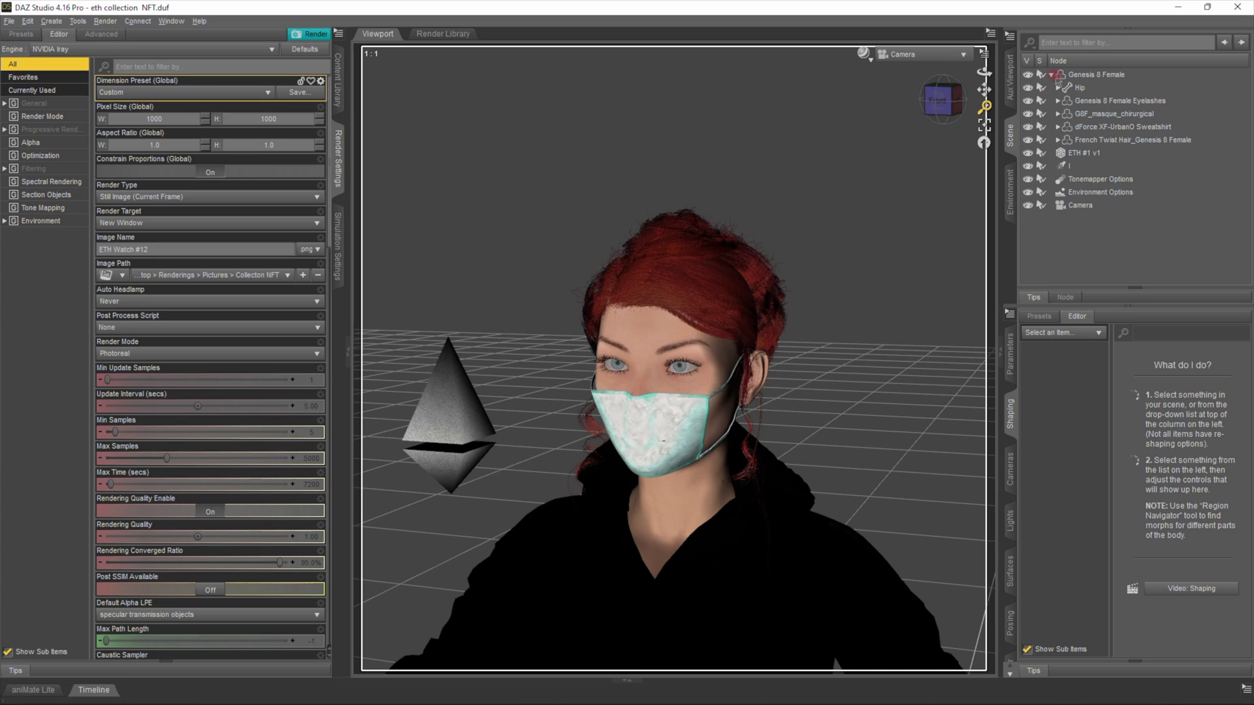
pyautogui.click(565, 267)
# Minimize DAZ Studio and open the rendered ETH Watch #1.png from its folder in the image viewer
pyautogui.click(1179, 8)
pyautogui.click(908, 221)
pyautogui.doubleClick(908, 220)
pyautogui.doubleClick(309, 192)
pyautogui.click(1238, 49)
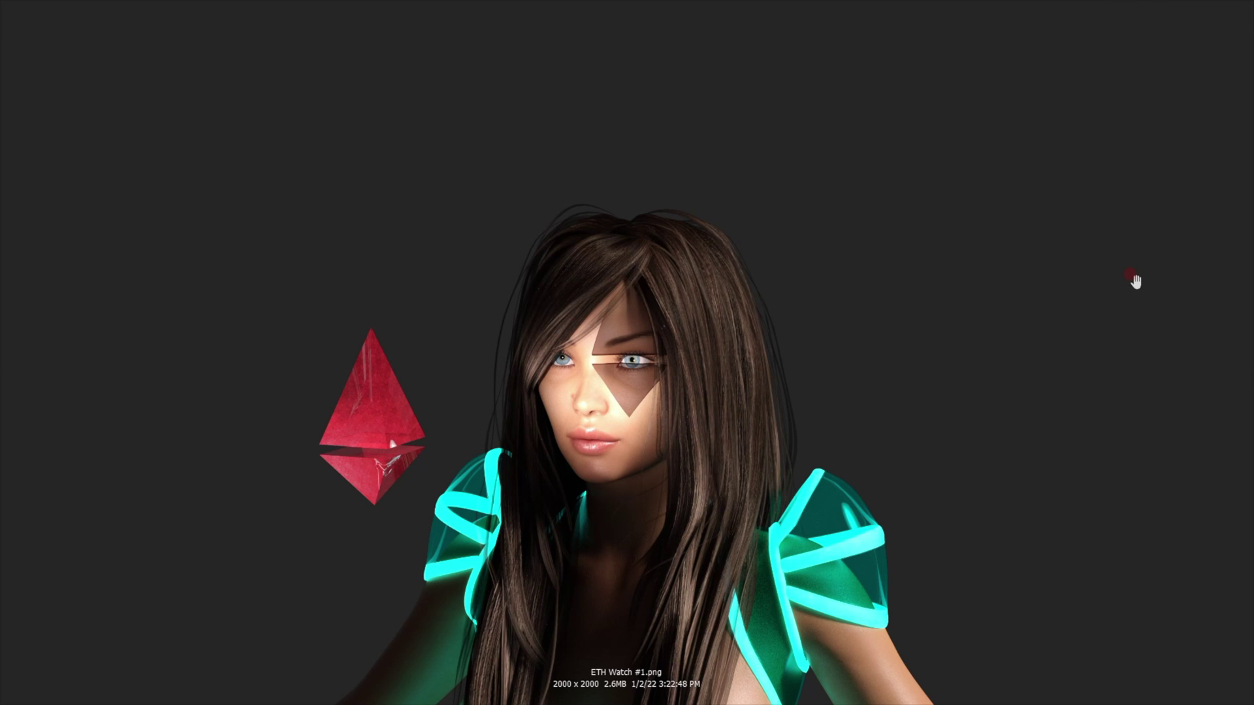
# Page through the full-screen renders from ETH Watch #1.png to ETH Watch #11.png, examining each outfit and ETH shader
pyautogui.press('Right')
pyautogui.press('Right')
pyautogui.press('Right')
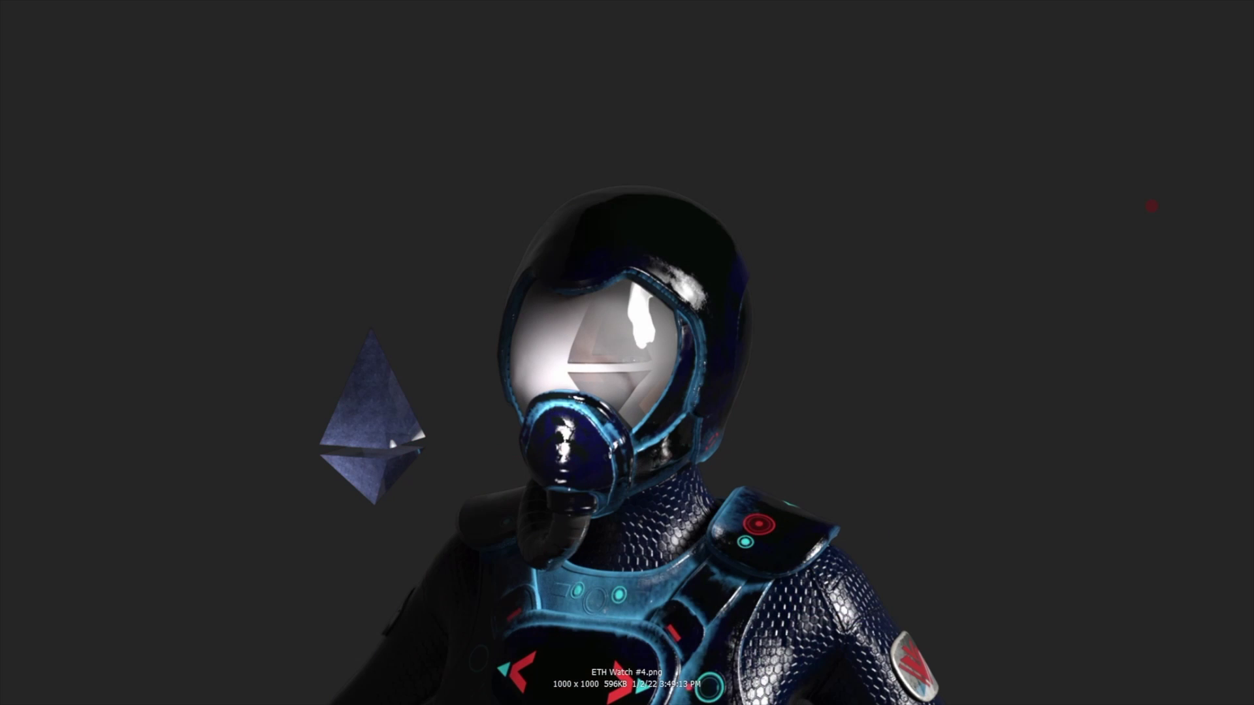
pyautogui.click(1151, 206)
pyautogui.click(1151, 206)
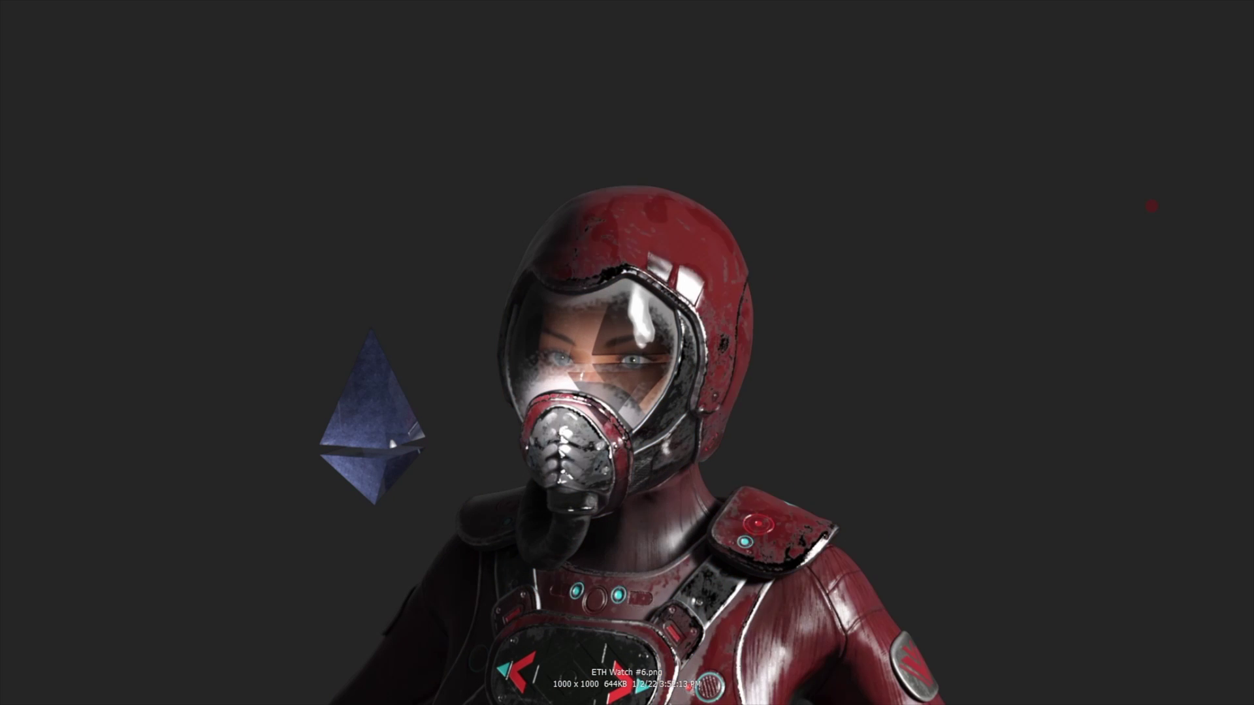
pyautogui.click(1151, 205)
pyautogui.click(1151, 206)
pyautogui.click(1151, 206)
pyautogui.click(1151, 205)
pyautogui.click(1151, 206)
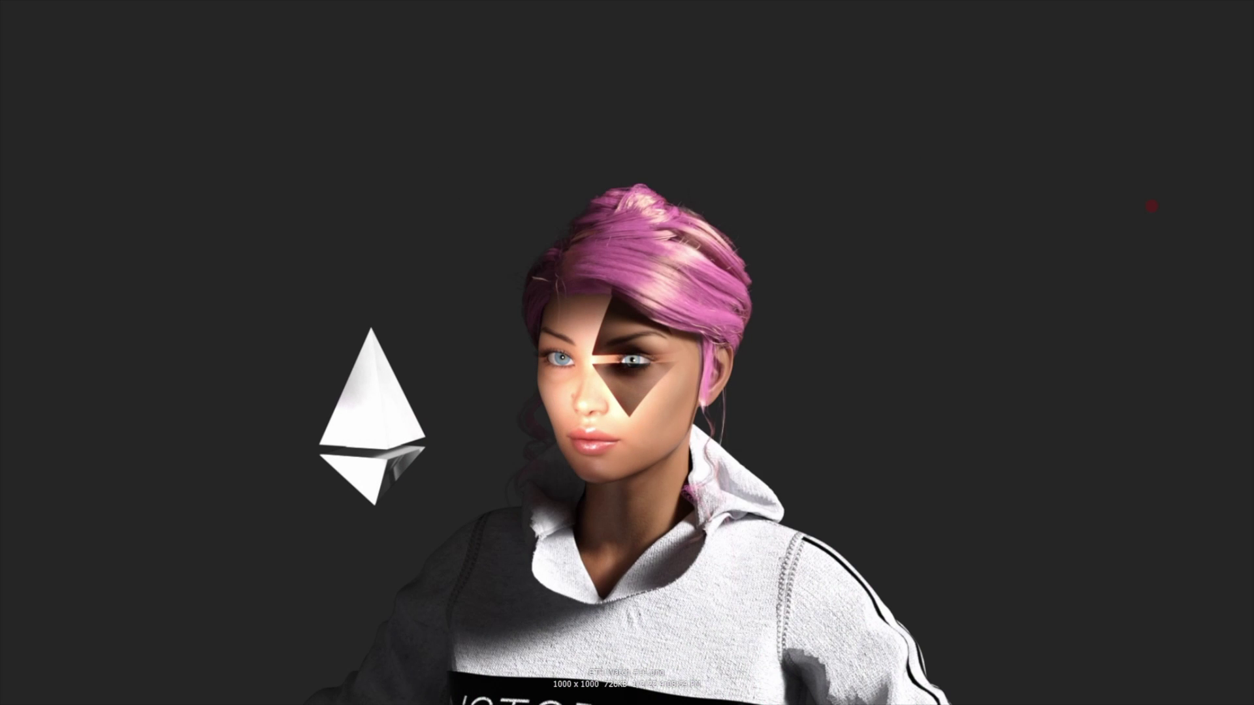
# Cycle through the rendered collection again from ETH Watch #12.png onward, and close the image viewer
pyautogui.click(1151, 206)
pyautogui.click(1151, 205)
pyautogui.click(1151, 205)
pyautogui.click(1151, 206)
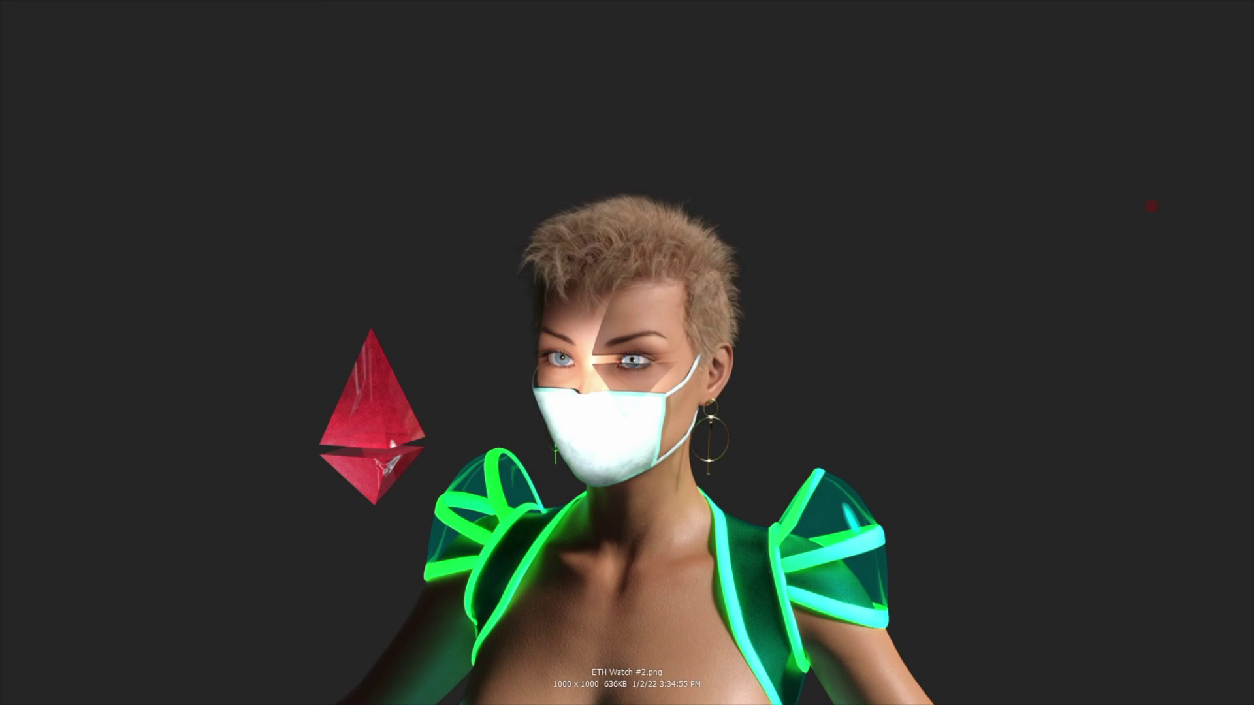
pyautogui.click(1151, 206)
pyautogui.click(1151, 206)
pyautogui.click(1151, 206)
pyautogui.click(1151, 205)
pyautogui.click(1151, 205)
pyautogui.click(1151, 206)
pyautogui.click(1151, 205)
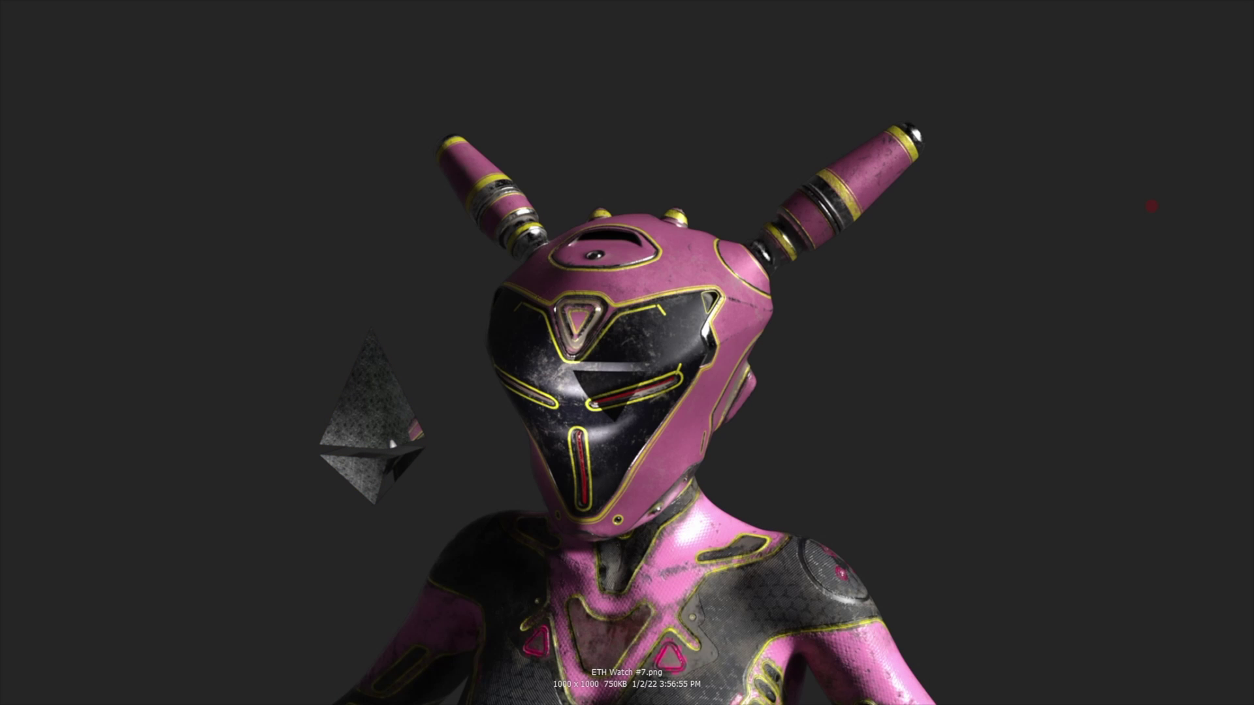
pyautogui.click(1151, 205)
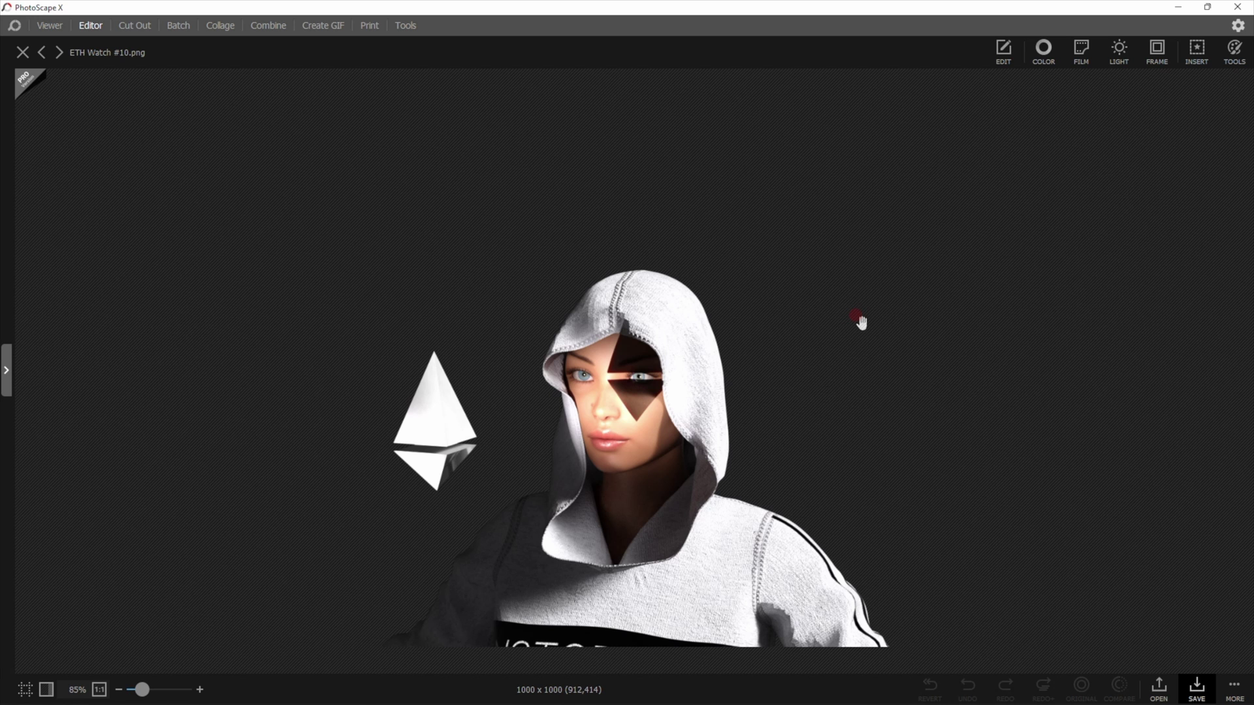
pyautogui.click(1238, 7)
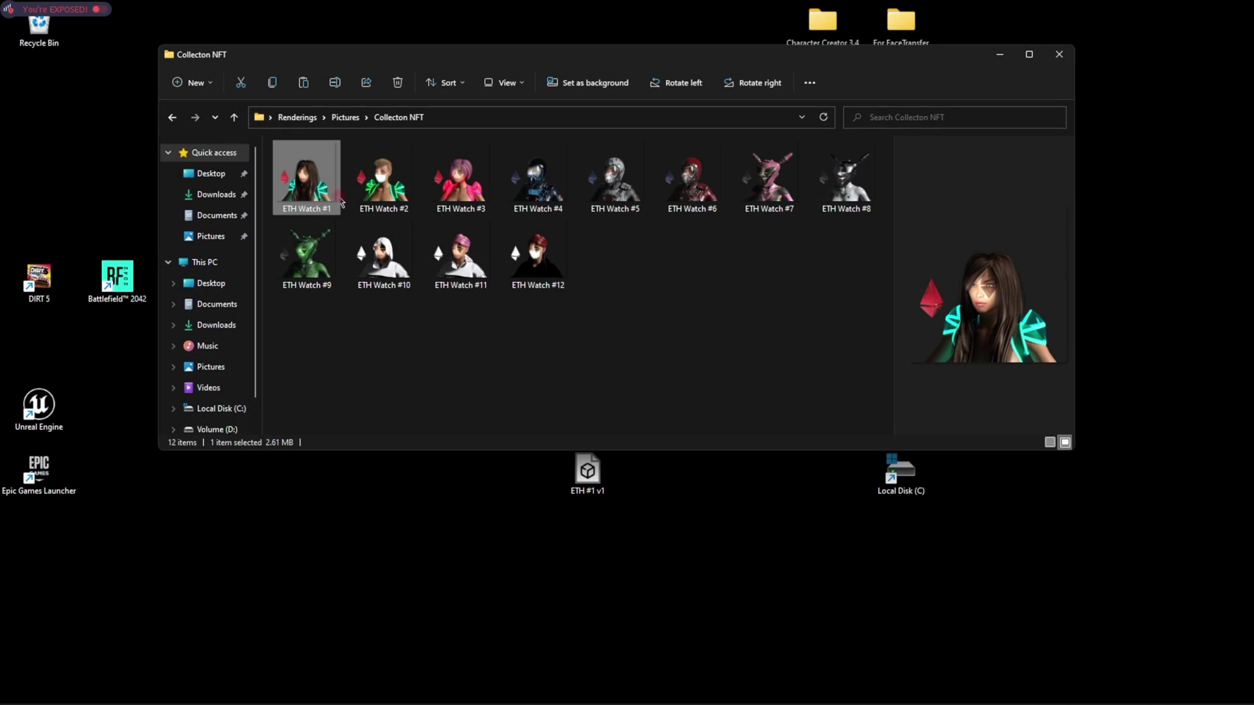
# Reopen ETH Watch #1.png from the Collecton NFT folder in full screen, browse up to ETH Watch #12.png, and leave full screen
pyautogui.doubleClick(339, 199)
pyautogui.click(1238, 47)
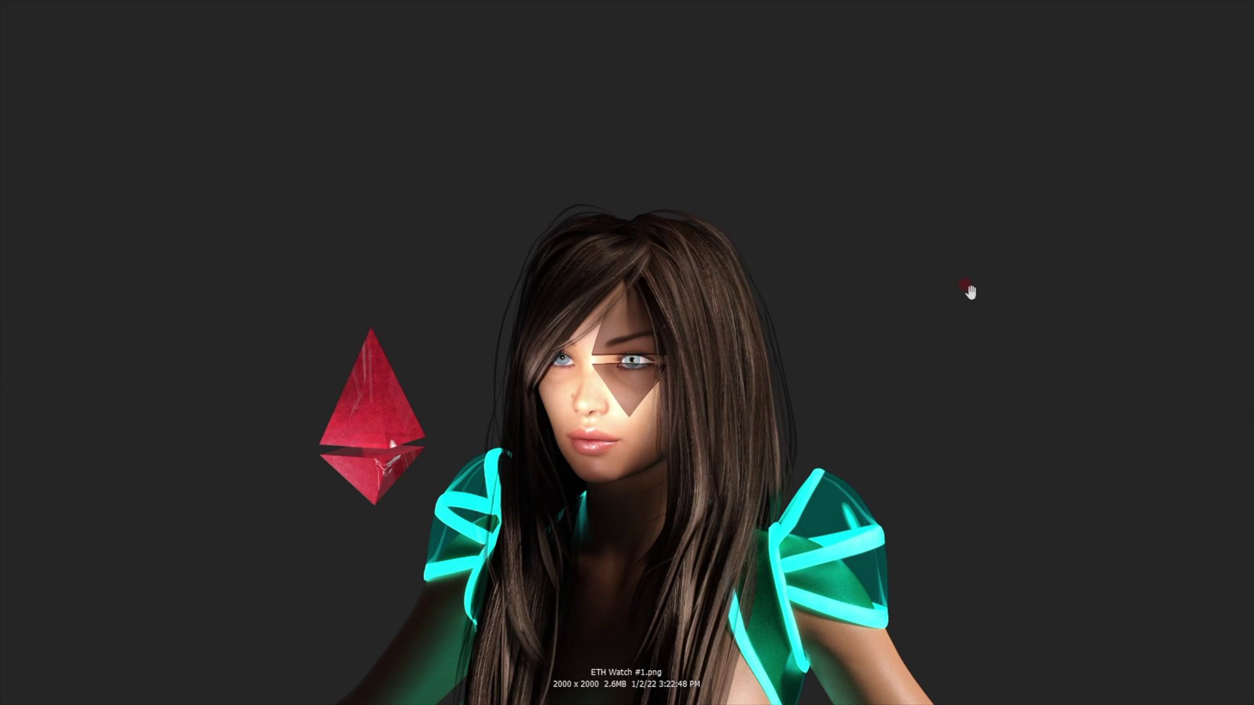
pyautogui.press('Right')
pyautogui.press('Right')
pyautogui.press('Right')
pyautogui.press('Right')
pyautogui.press('Right')
pyautogui.press('Right')
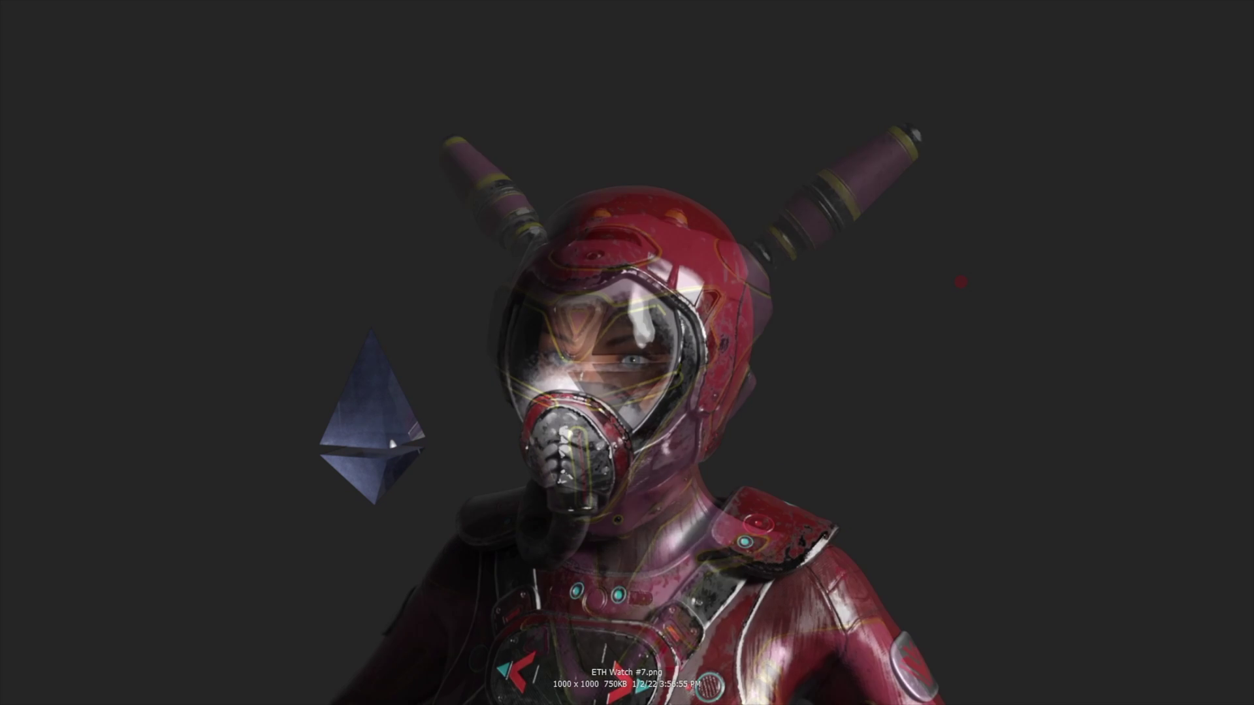
pyautogui.click(959, 282)
pyautogui.click(960, 282)
pyautogui.click(959, 282)
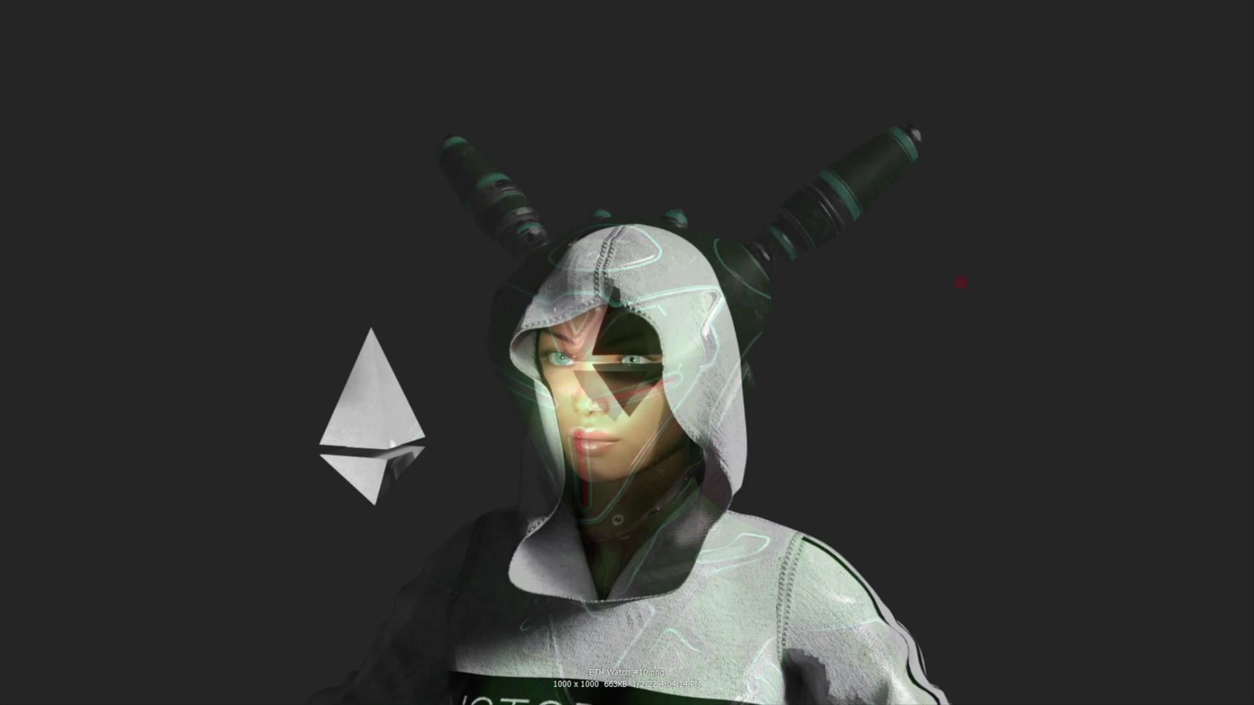
pyautogui.click(960, 282)
pyautogui.click(960, 282)
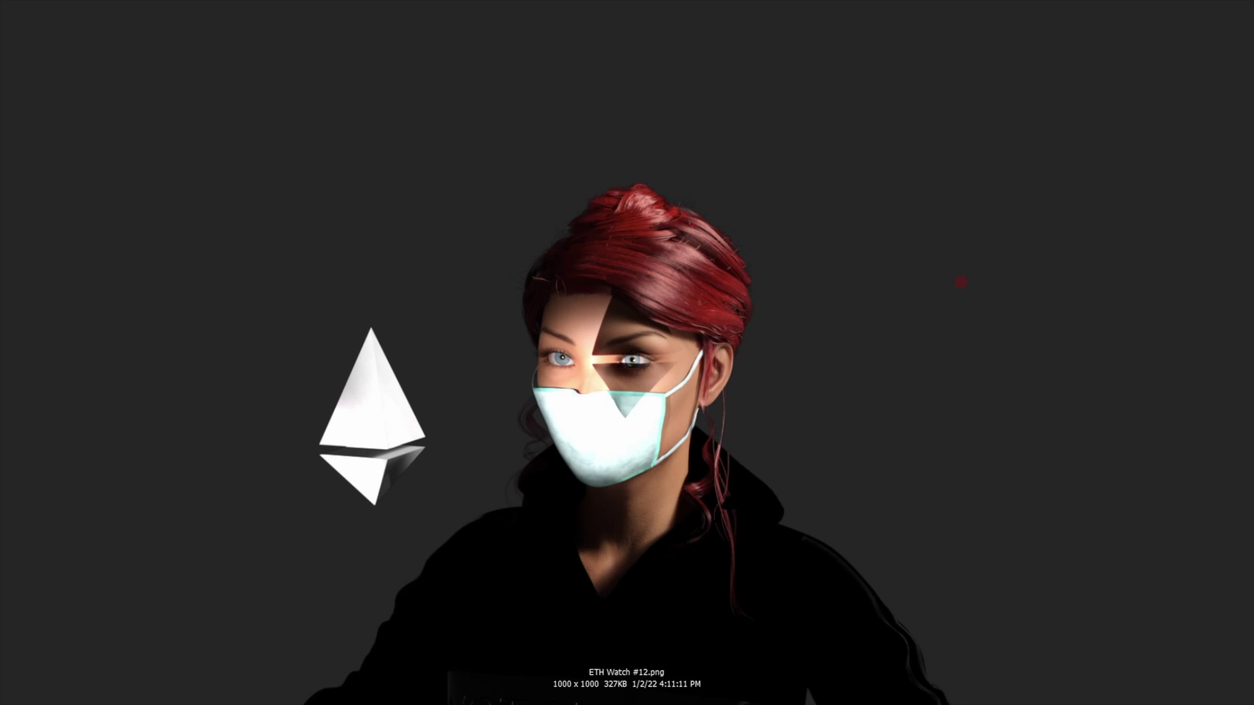
pyautogui.press('Escape')
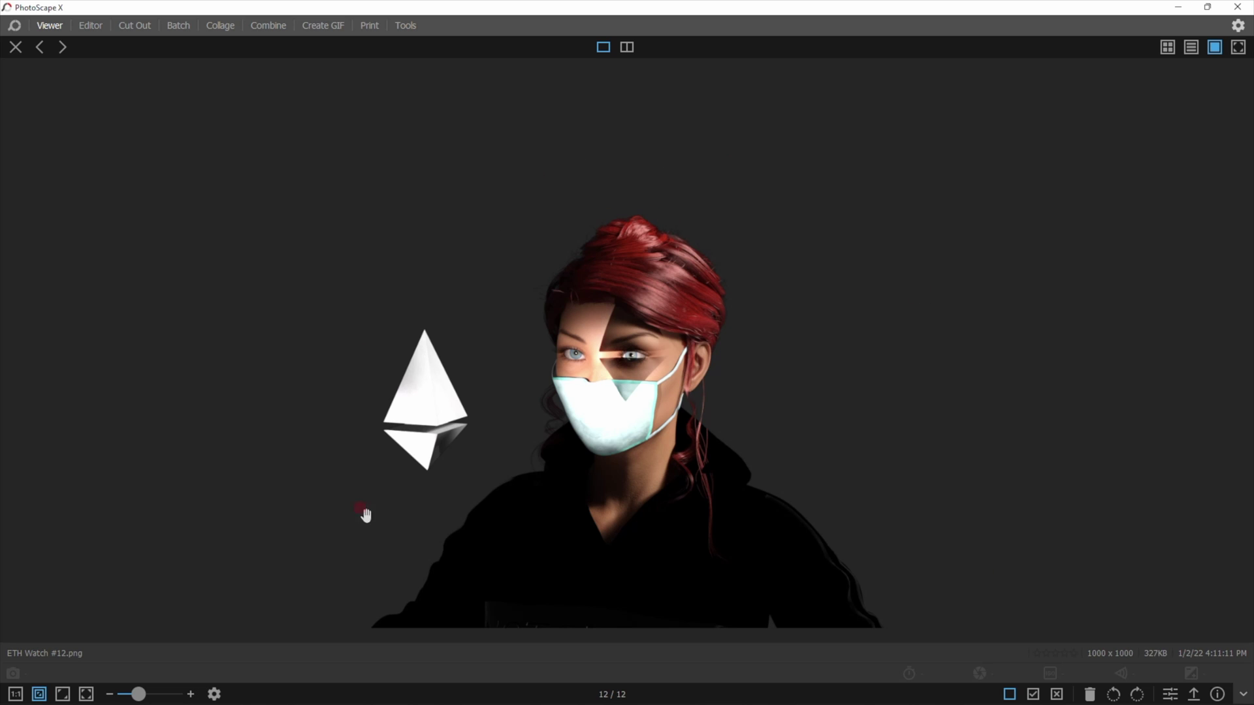
# Advance from ETH Watch #12.png to ETH Watch #3.png in the windowed viewer and show it full screen
pyautogui.press('Right')
pyautogui.press('Right')
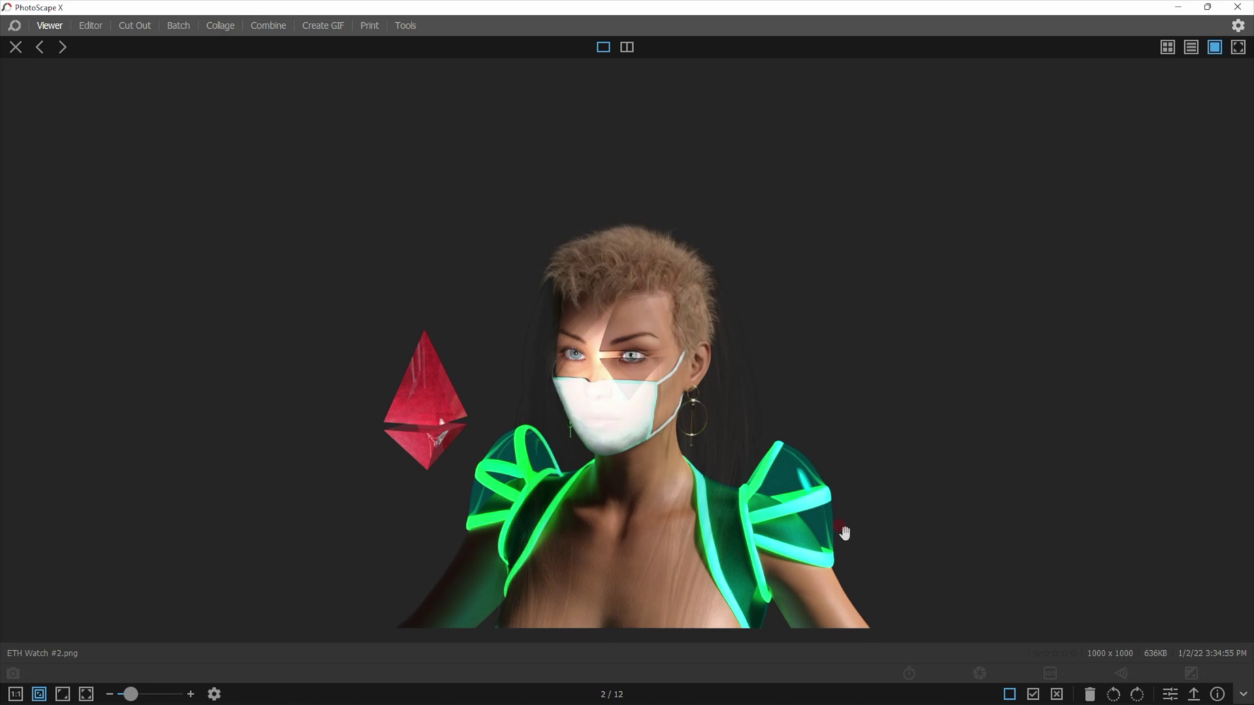
pyautogui.scroll(-1, 845, 532)
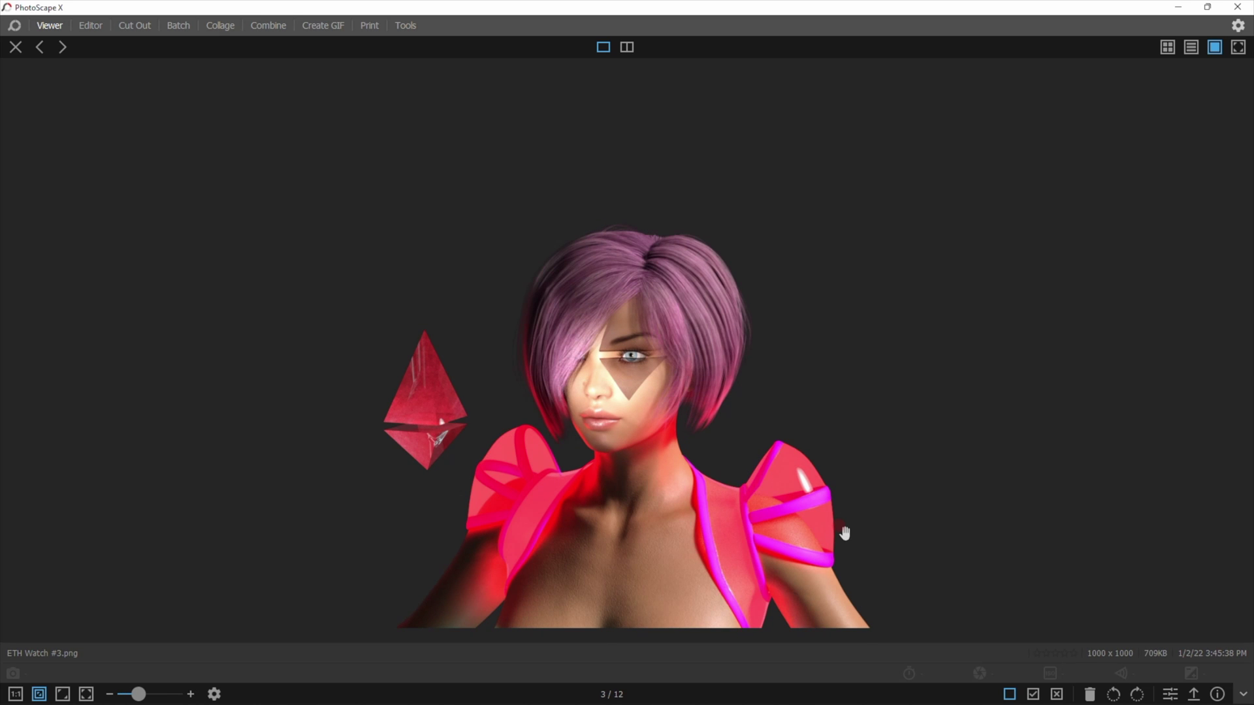
pyautogui.click(1238, 46)
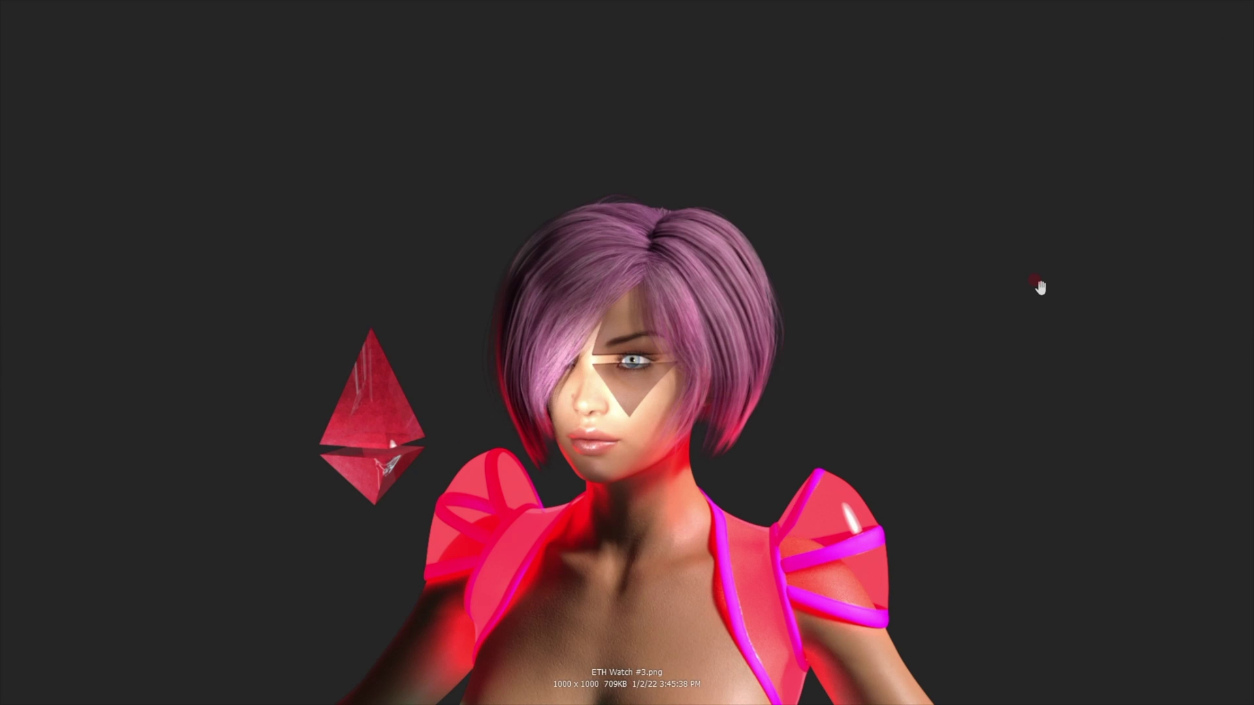
# Review the full-screen renders from ETH Watch #4.png onward, cycling around the collection until ETH Watch #1.png is shown again
pyautogui.scroll(-1, 1039, 287)
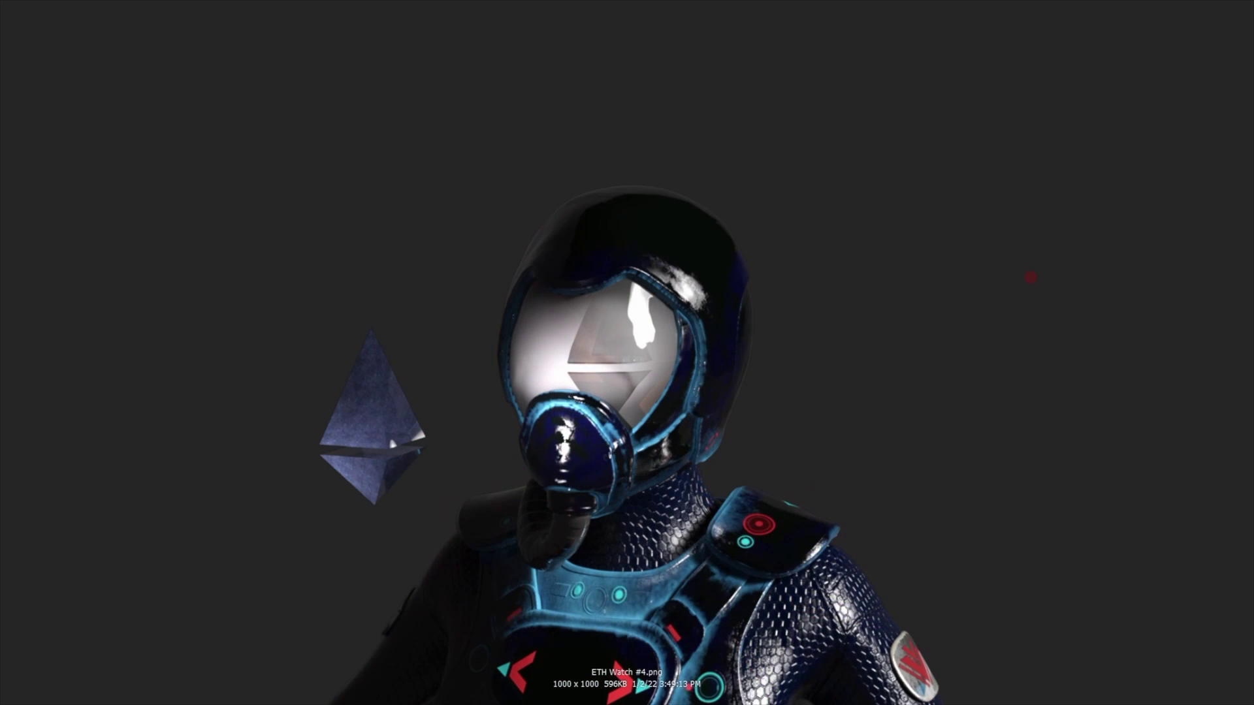
pyautogui.scroll(-1, 1030, 277)
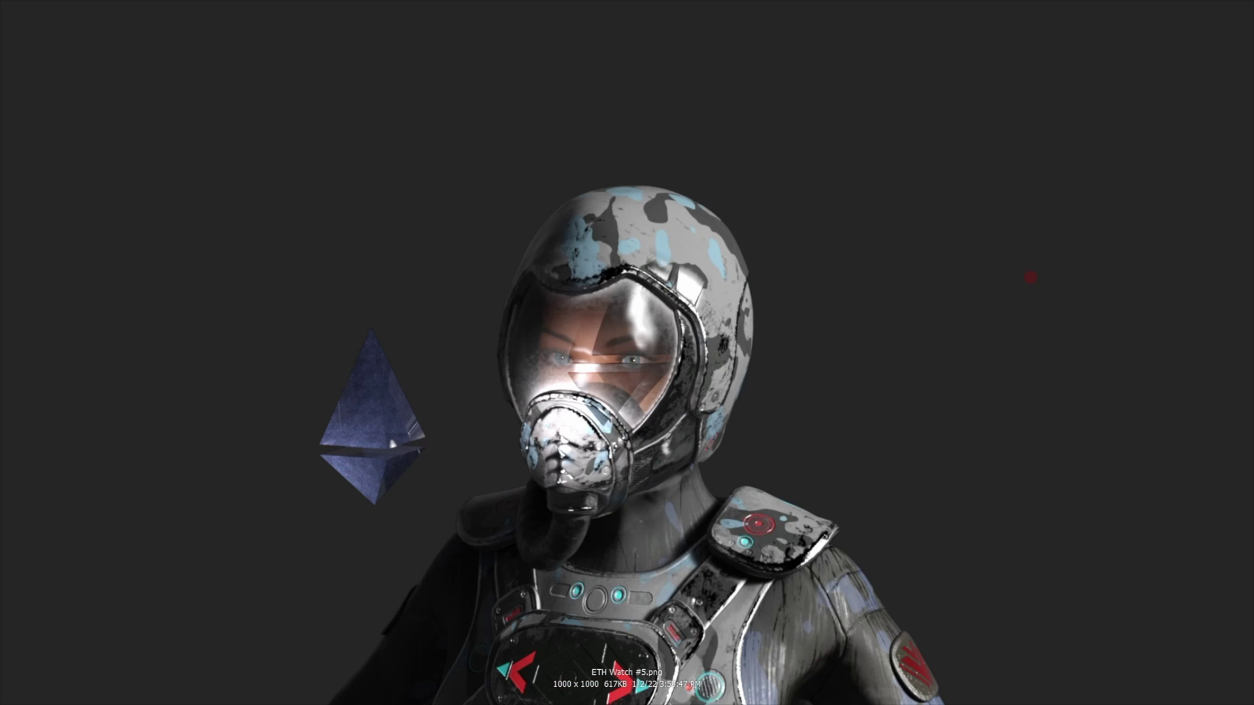
pyautogui.scroll(-1, 1030, 277)
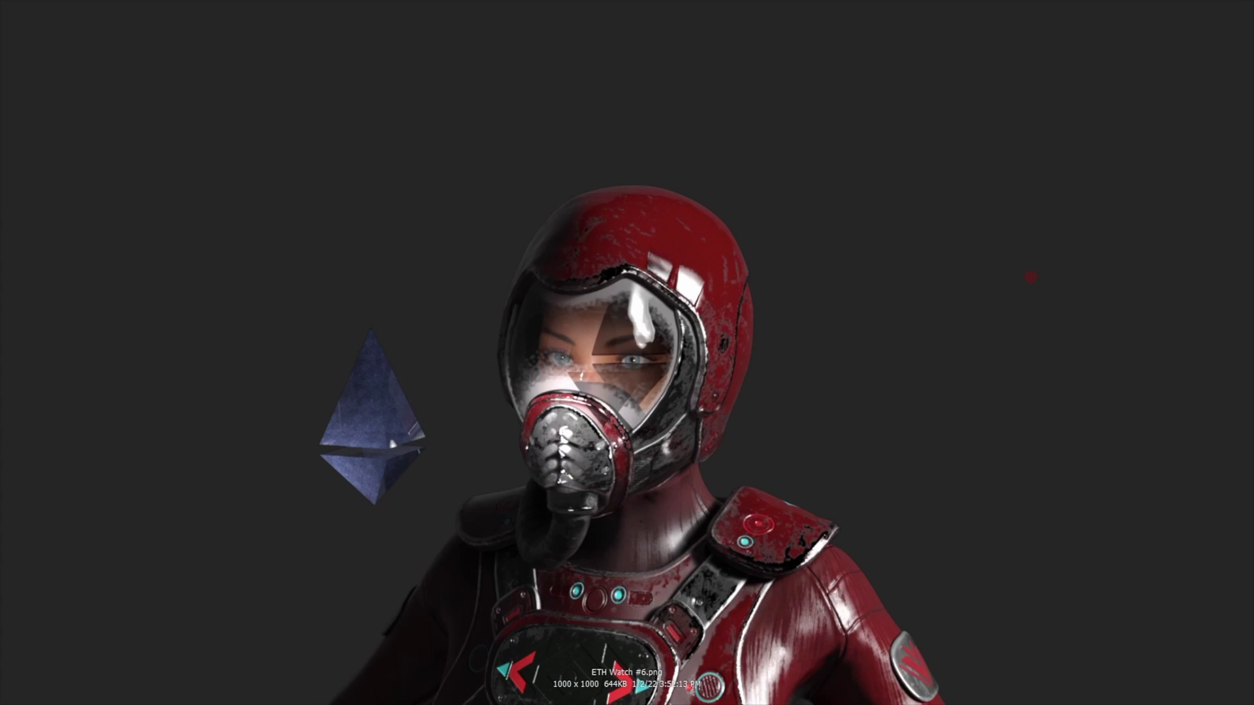
pyautogui.scroll(-2, 1030, 277)
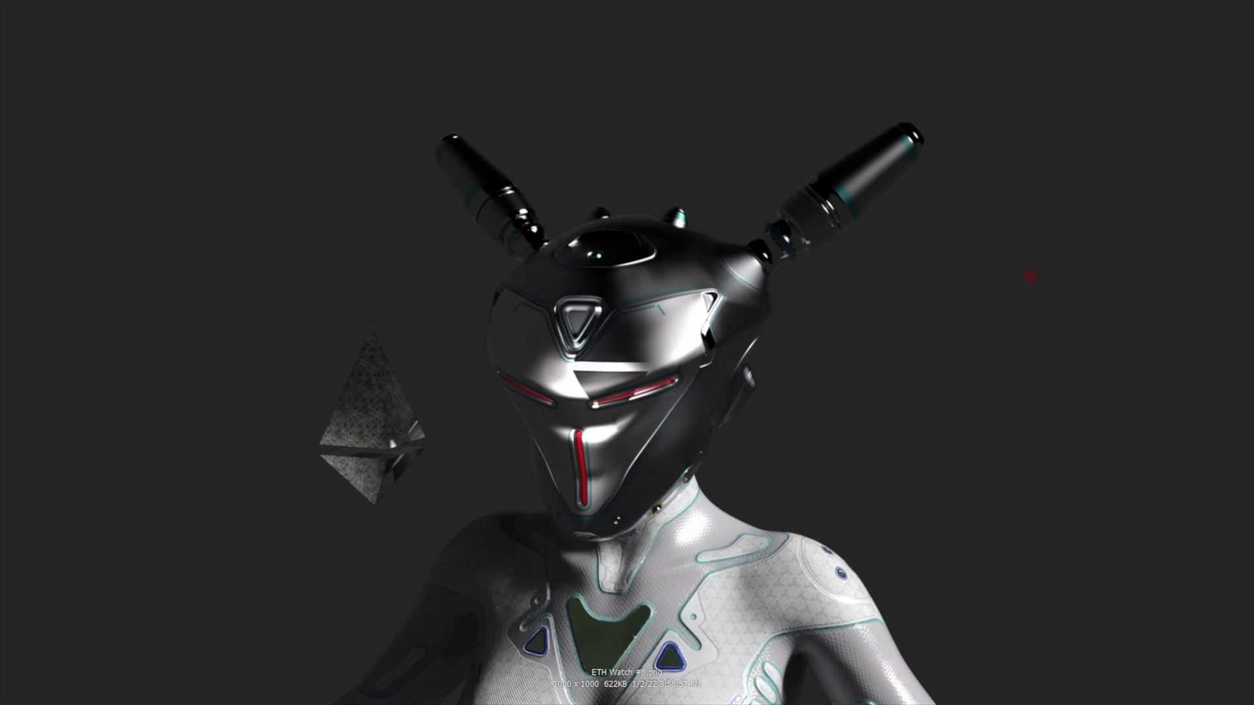
pyautogui.scroll(-4, 1030, 276)
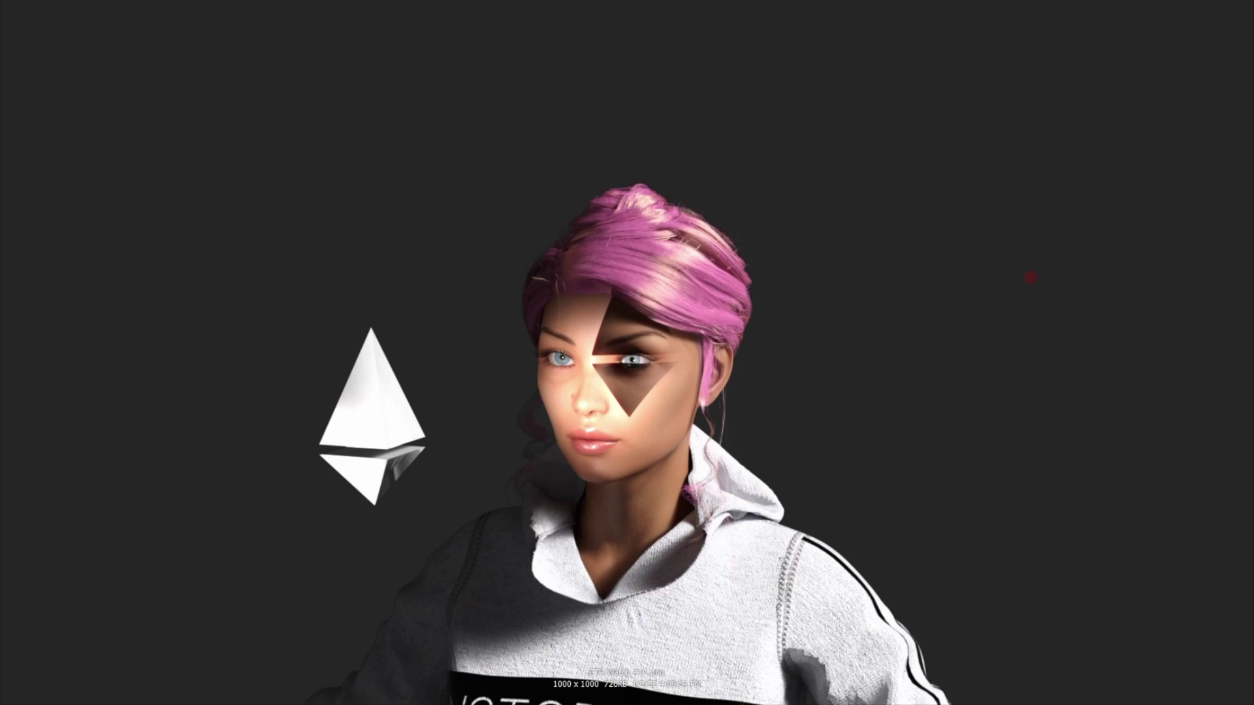
pyautogui.scroll(-3, 1030, 277)
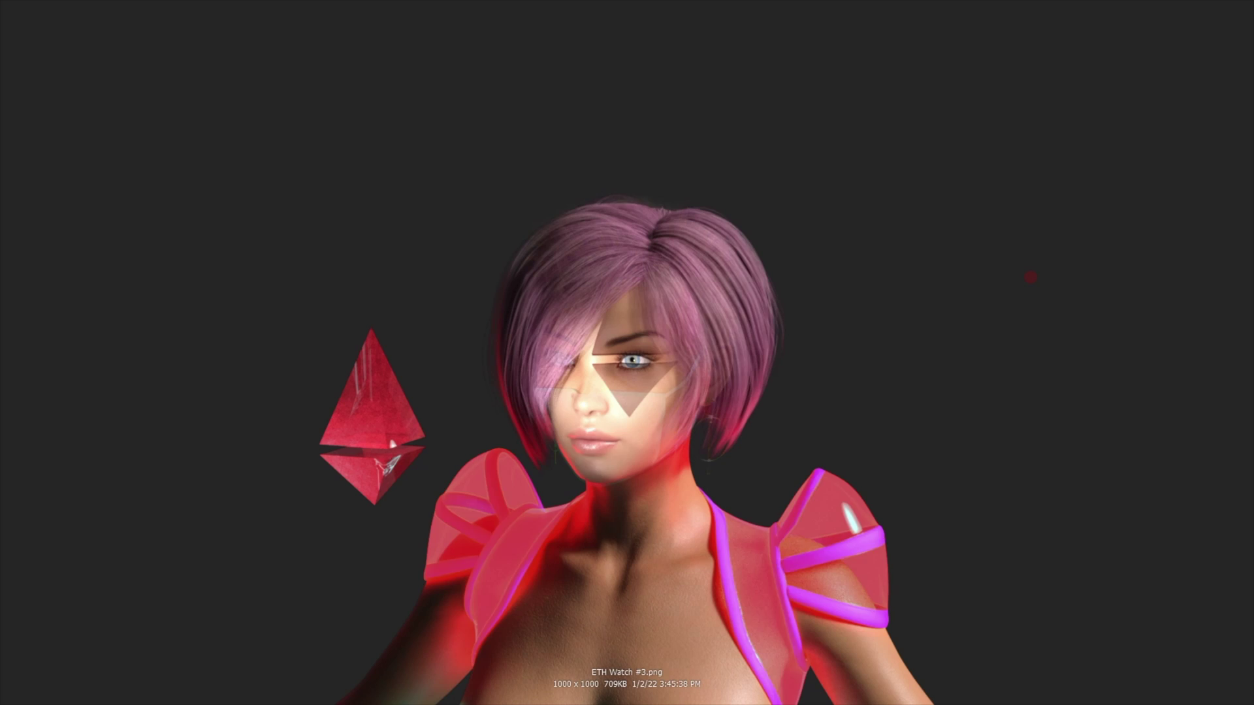
pyautogui.scroll(-5, 1031, 277)
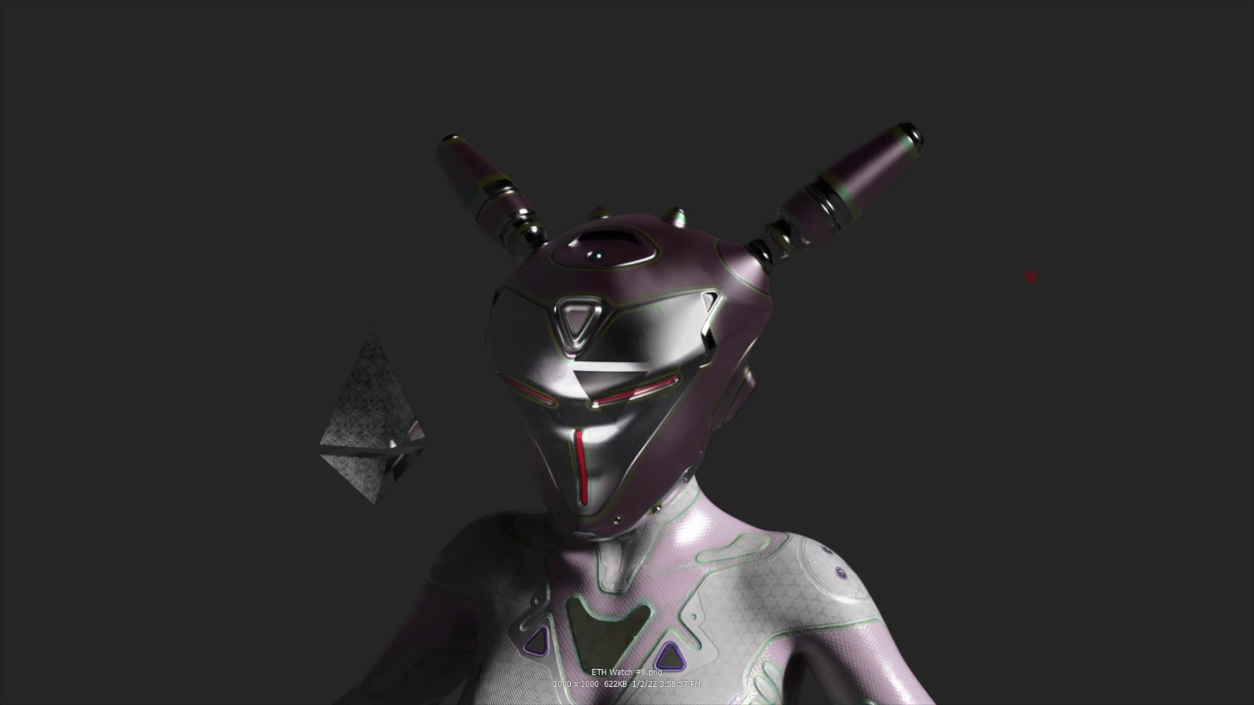
pyautogui.scroll(-2, 1030, 277)
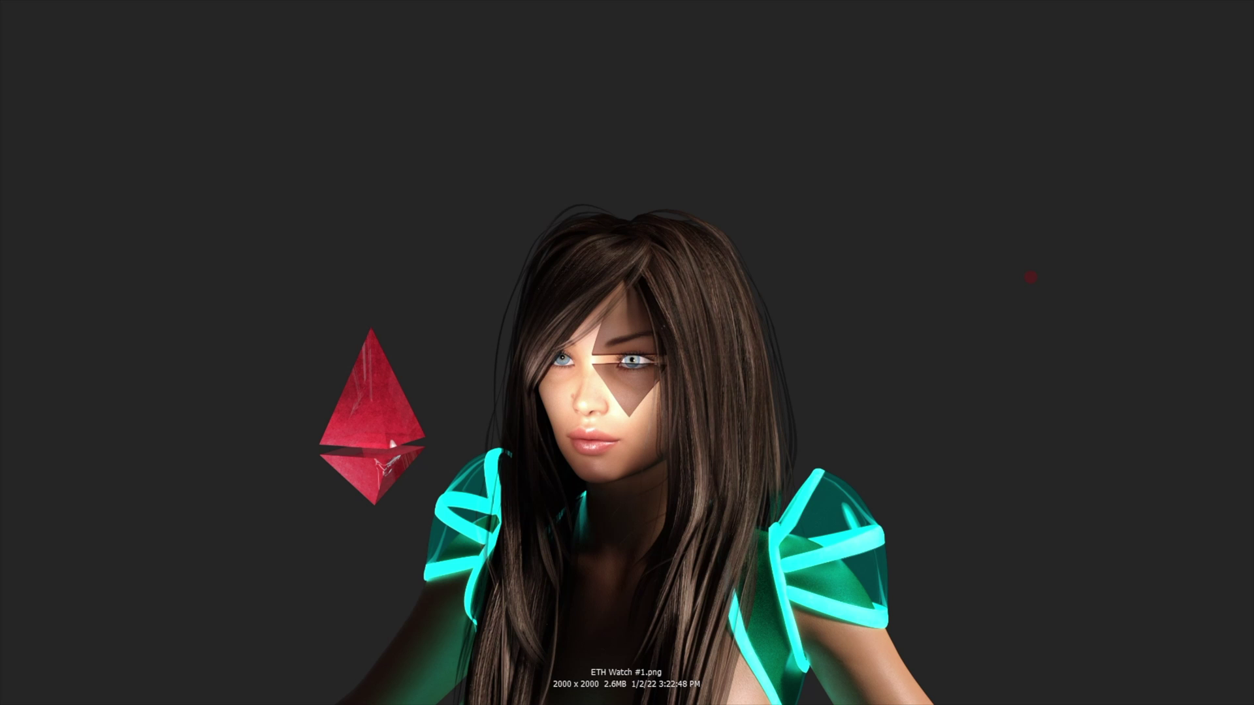
# Go through ETH Watch #2.png to ETH Watch #11.png once more, comparing hair, helmet, suit and ETH shader variations
pyautogui.scroll(-1, 1030, 276)
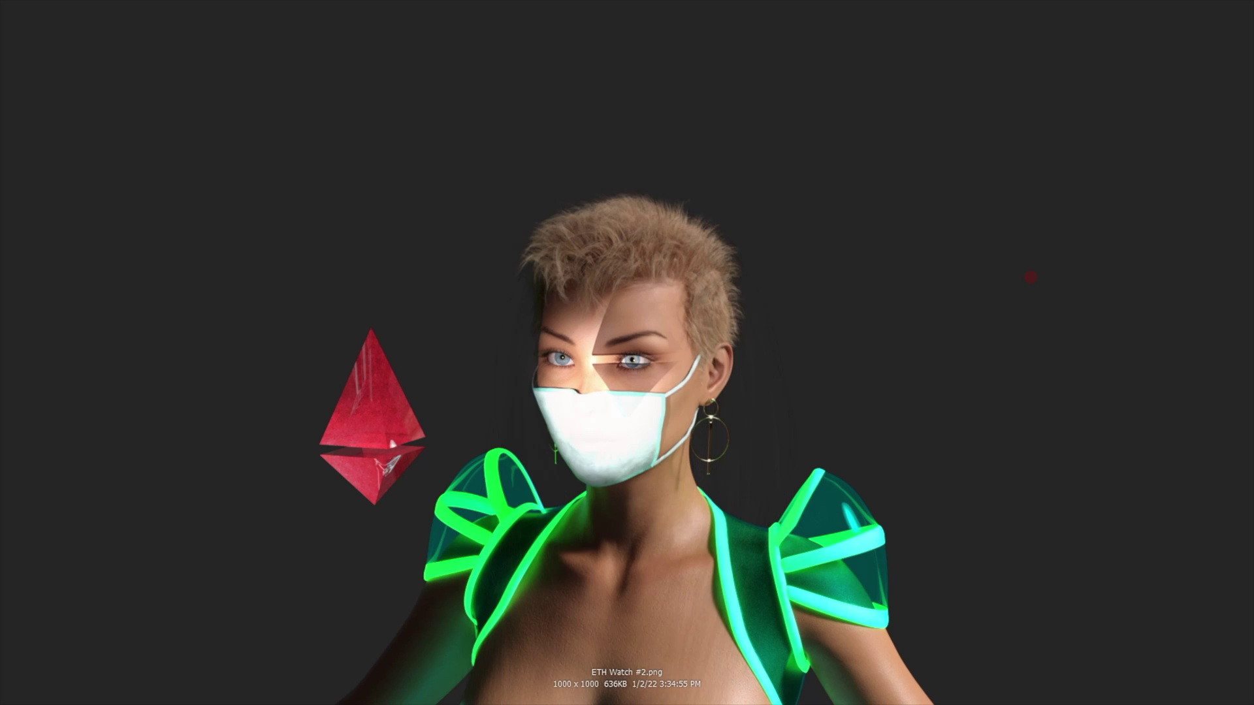
pyautogui.scroll(-1, 1030, 277)
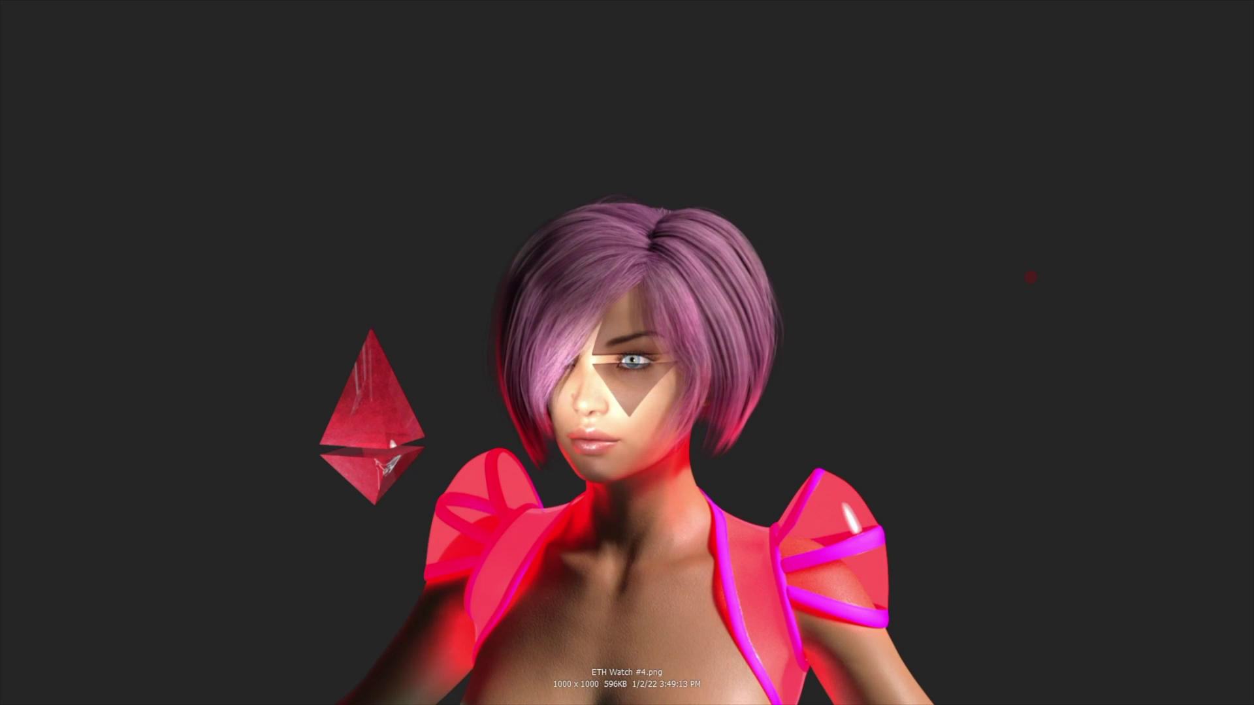
pyautogui.scroll(-3, 1030, 277)
pyautogui.scroll(-1, 1031, 277)
pyautogui.scroll(-1, 1030, 276)
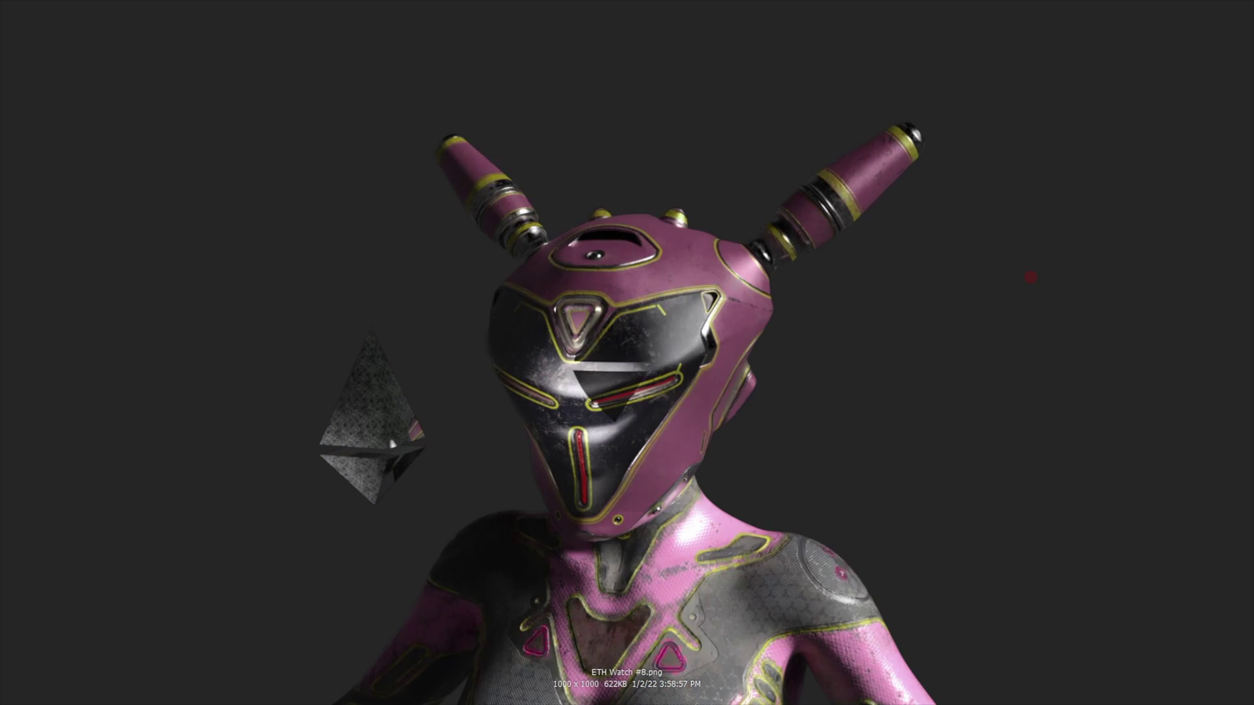
pyautogui.scroll(-3, 1030, 276)
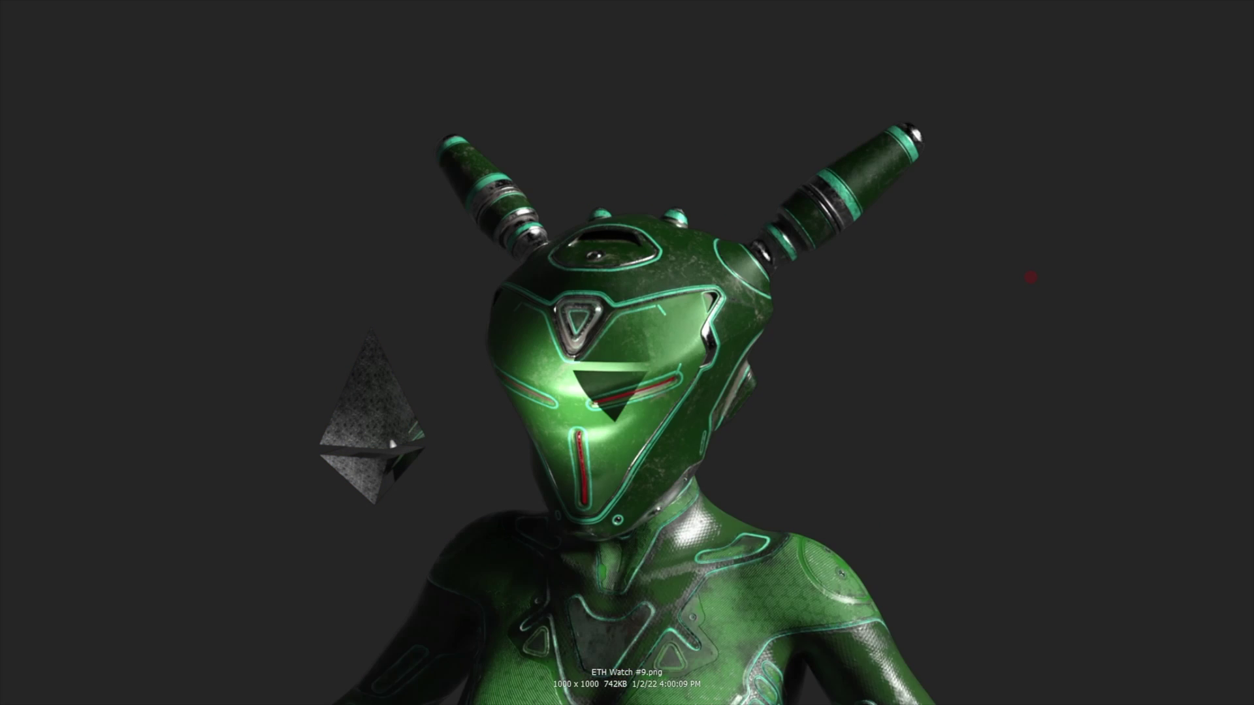
pyautogui.scroll(-1, 1031, 277)
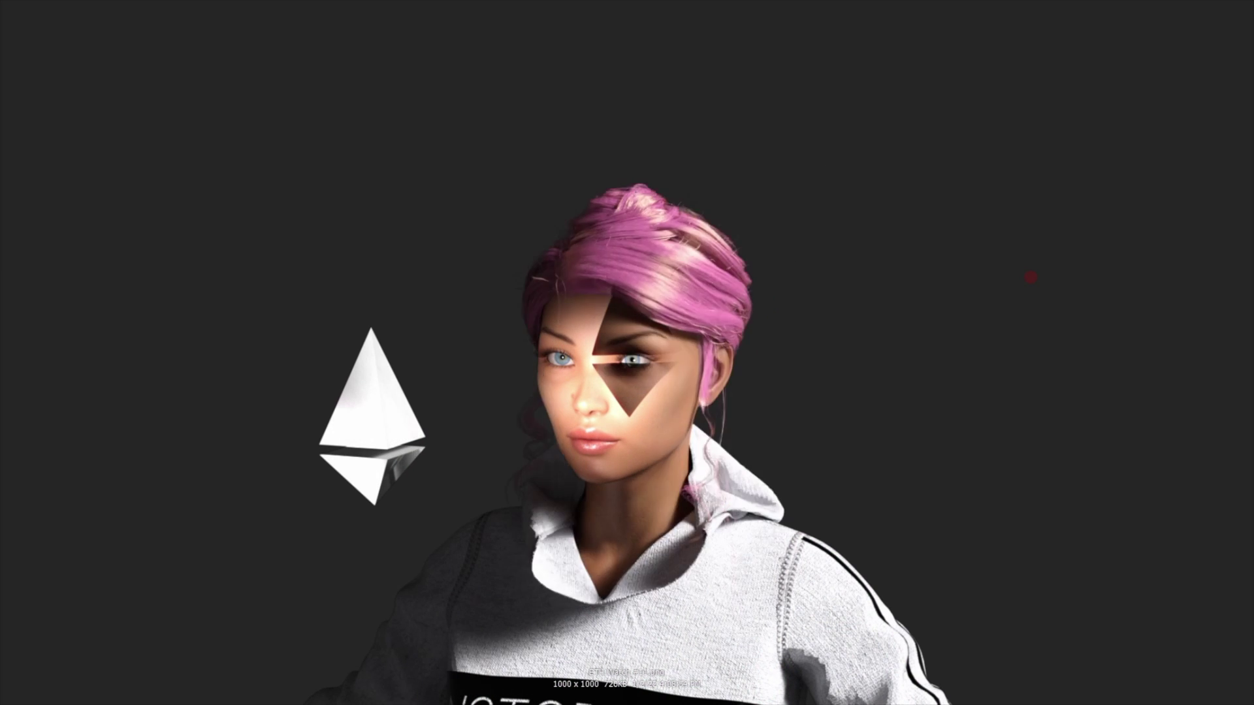